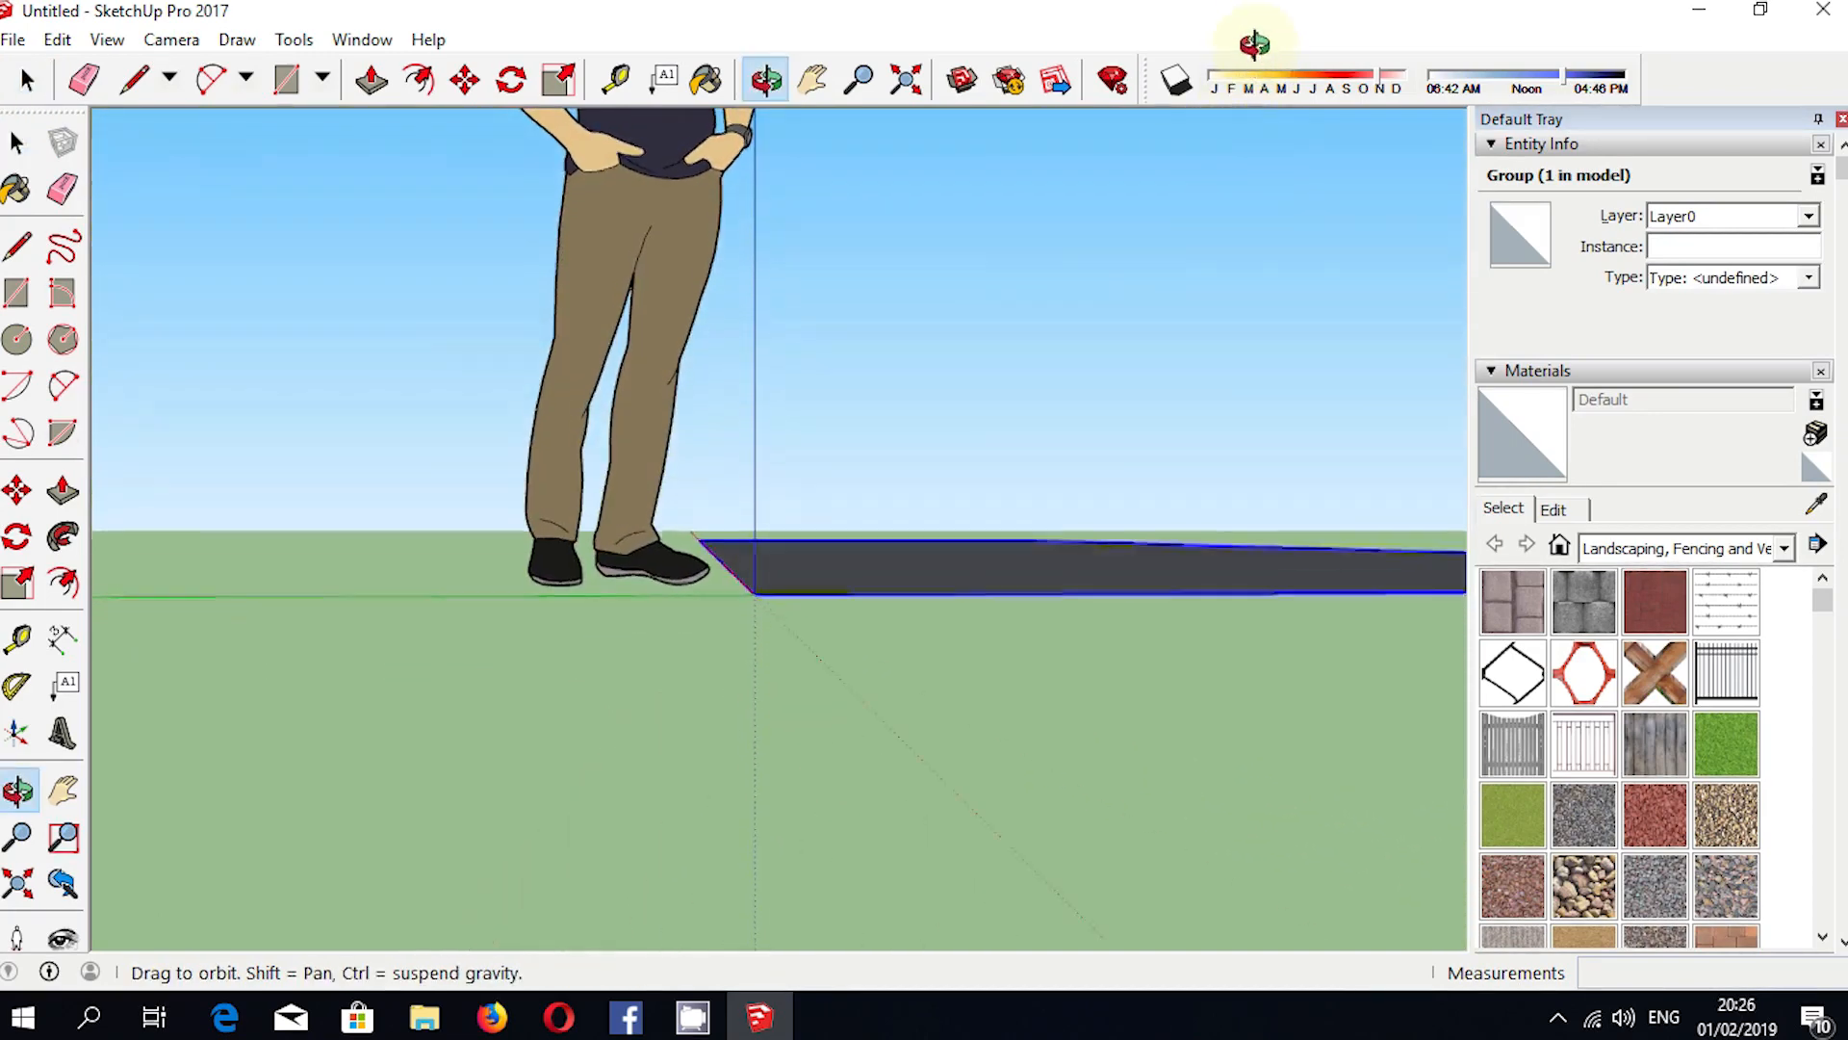
Draw a tall upright rectangle from the origin at the corner of the road surface.
{"action": "left_click", "coordinate": [755, 585]}
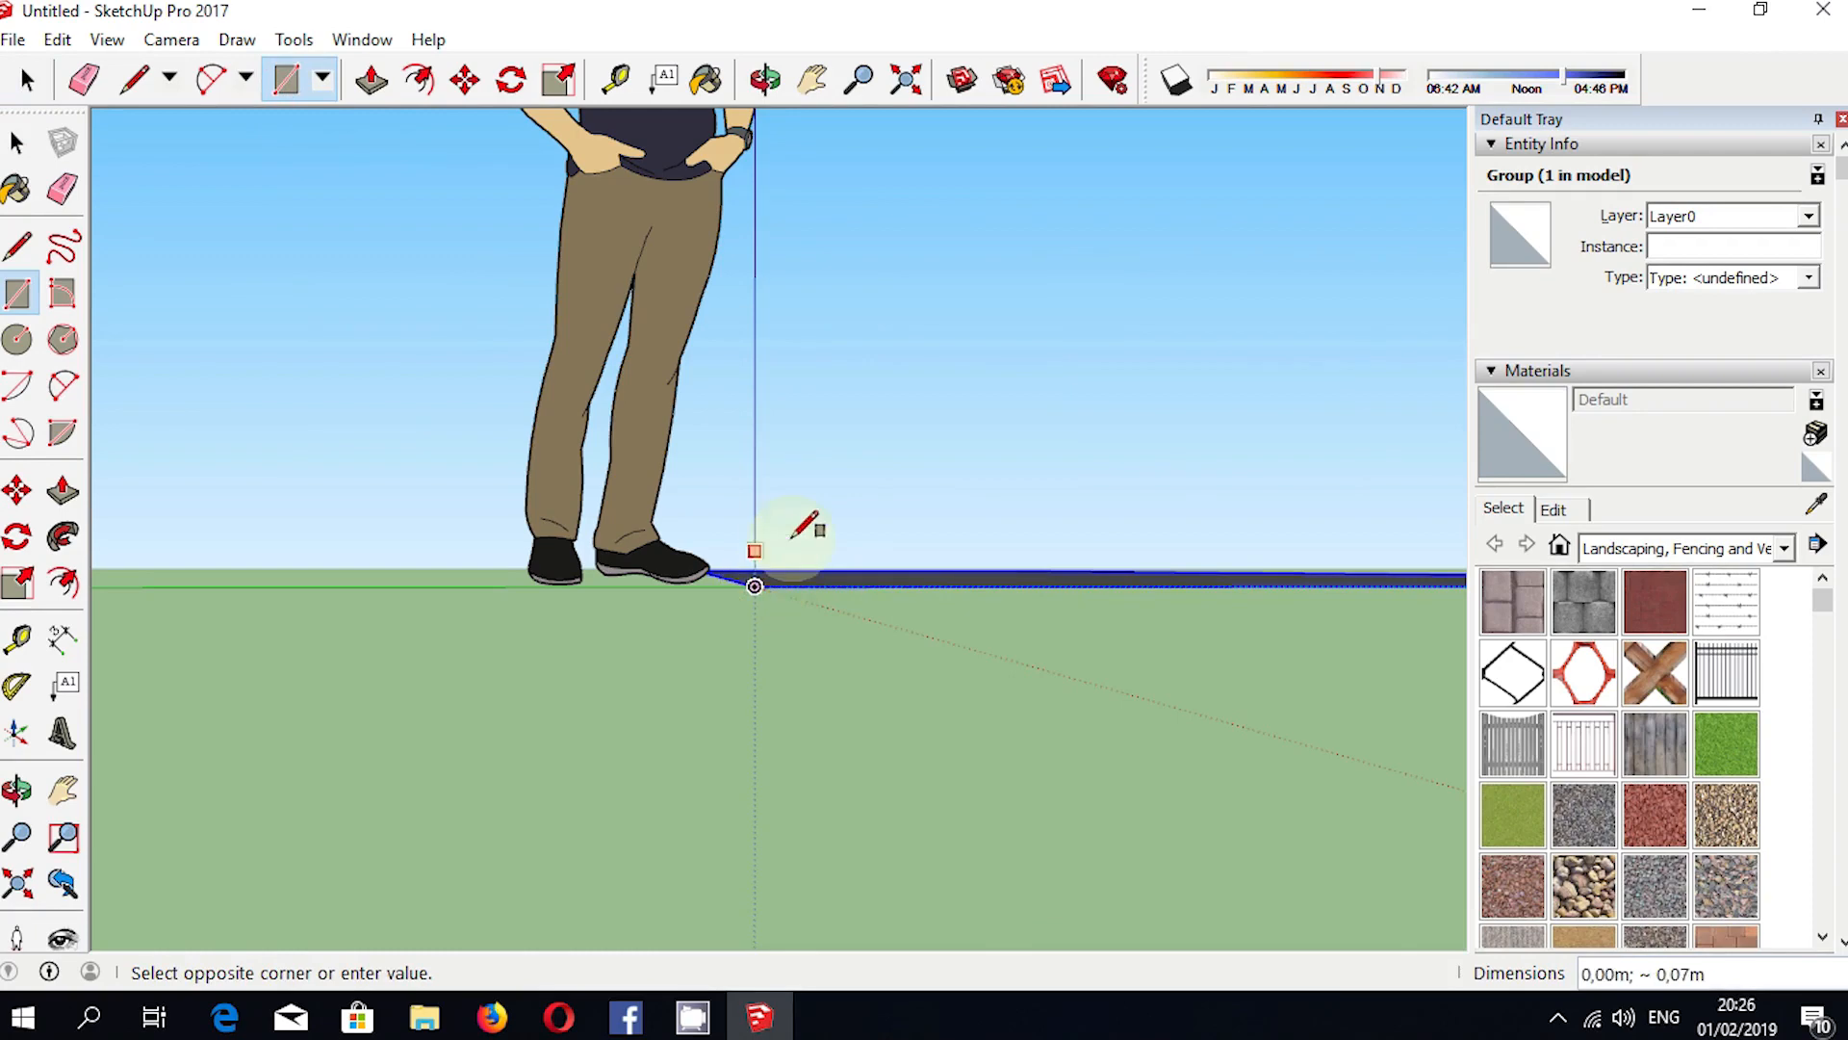
{"action": "left_click", "coordinate": [825, 463]}
{"action": "middle_click_drag", "start_coordinate": [908, 569], "coordinate": [1076, 302]}
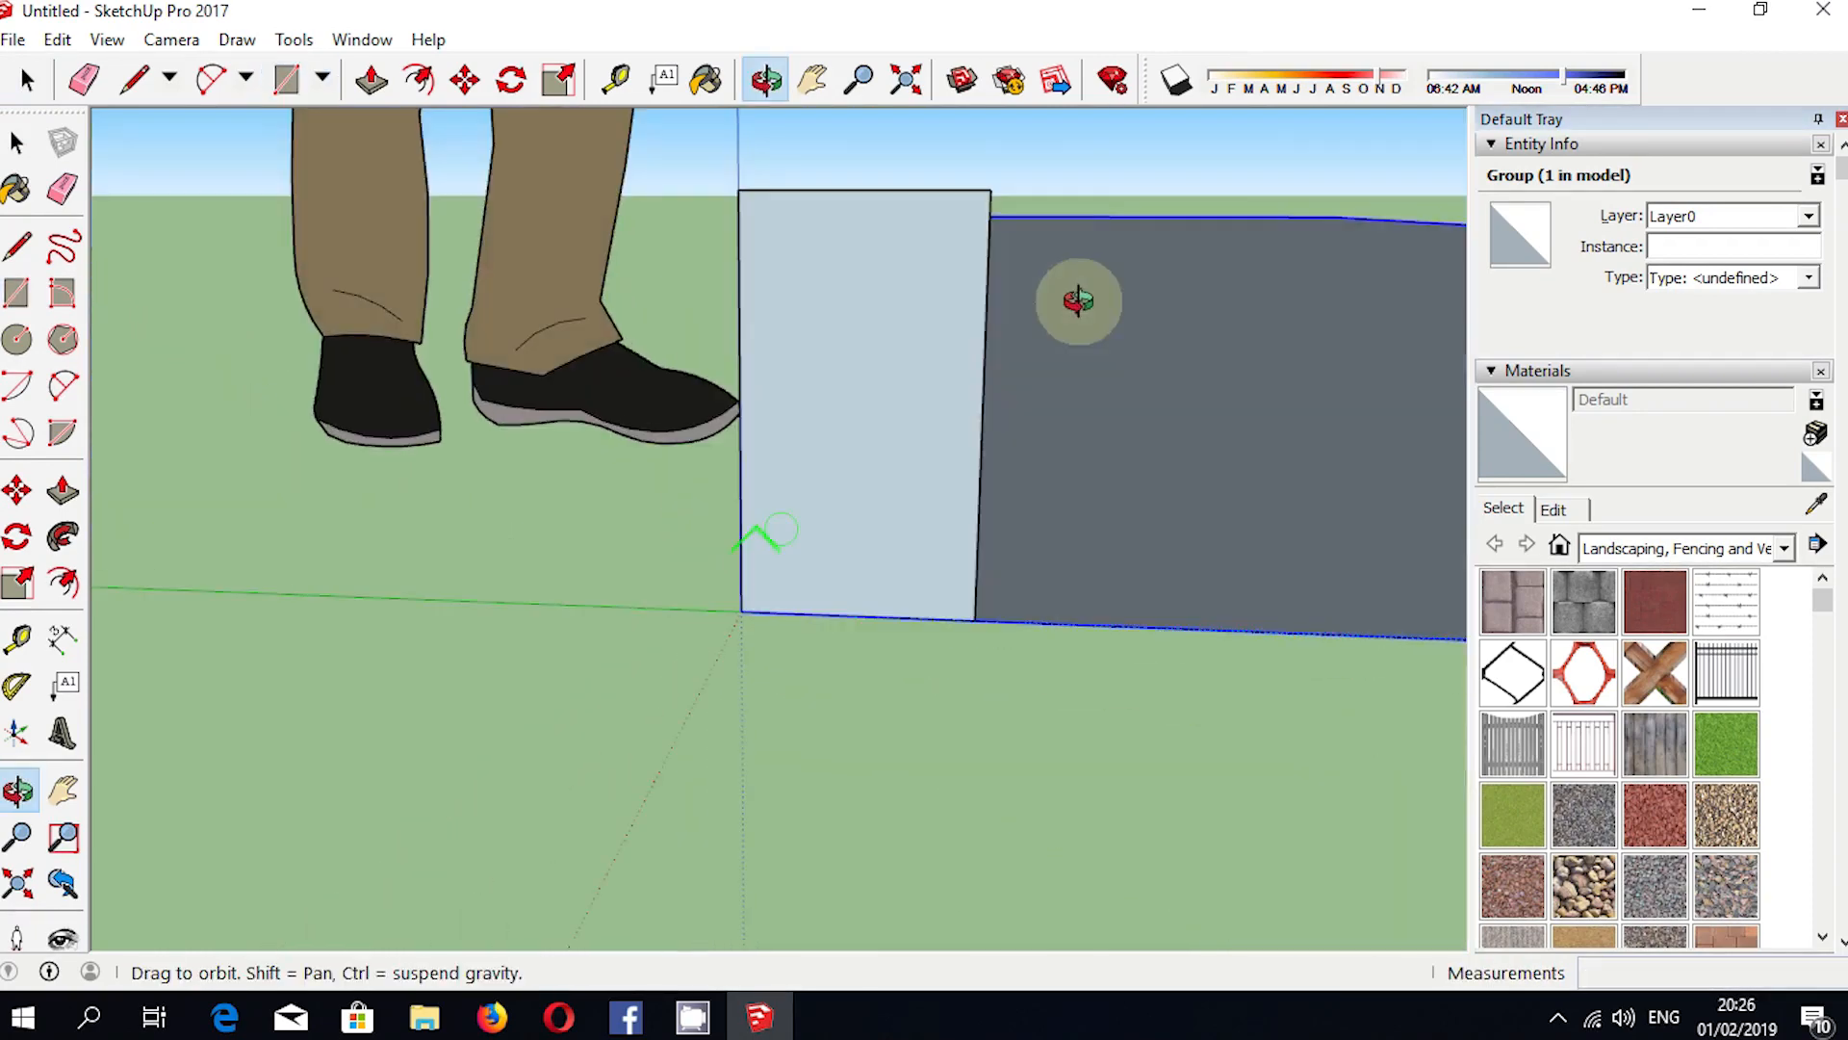
Add a small rectangle in the upright face's upper outer corner and one about 0.12 by 0.05 m beside its base.
{"action": "left_click", "coordinate": [882, 280]}
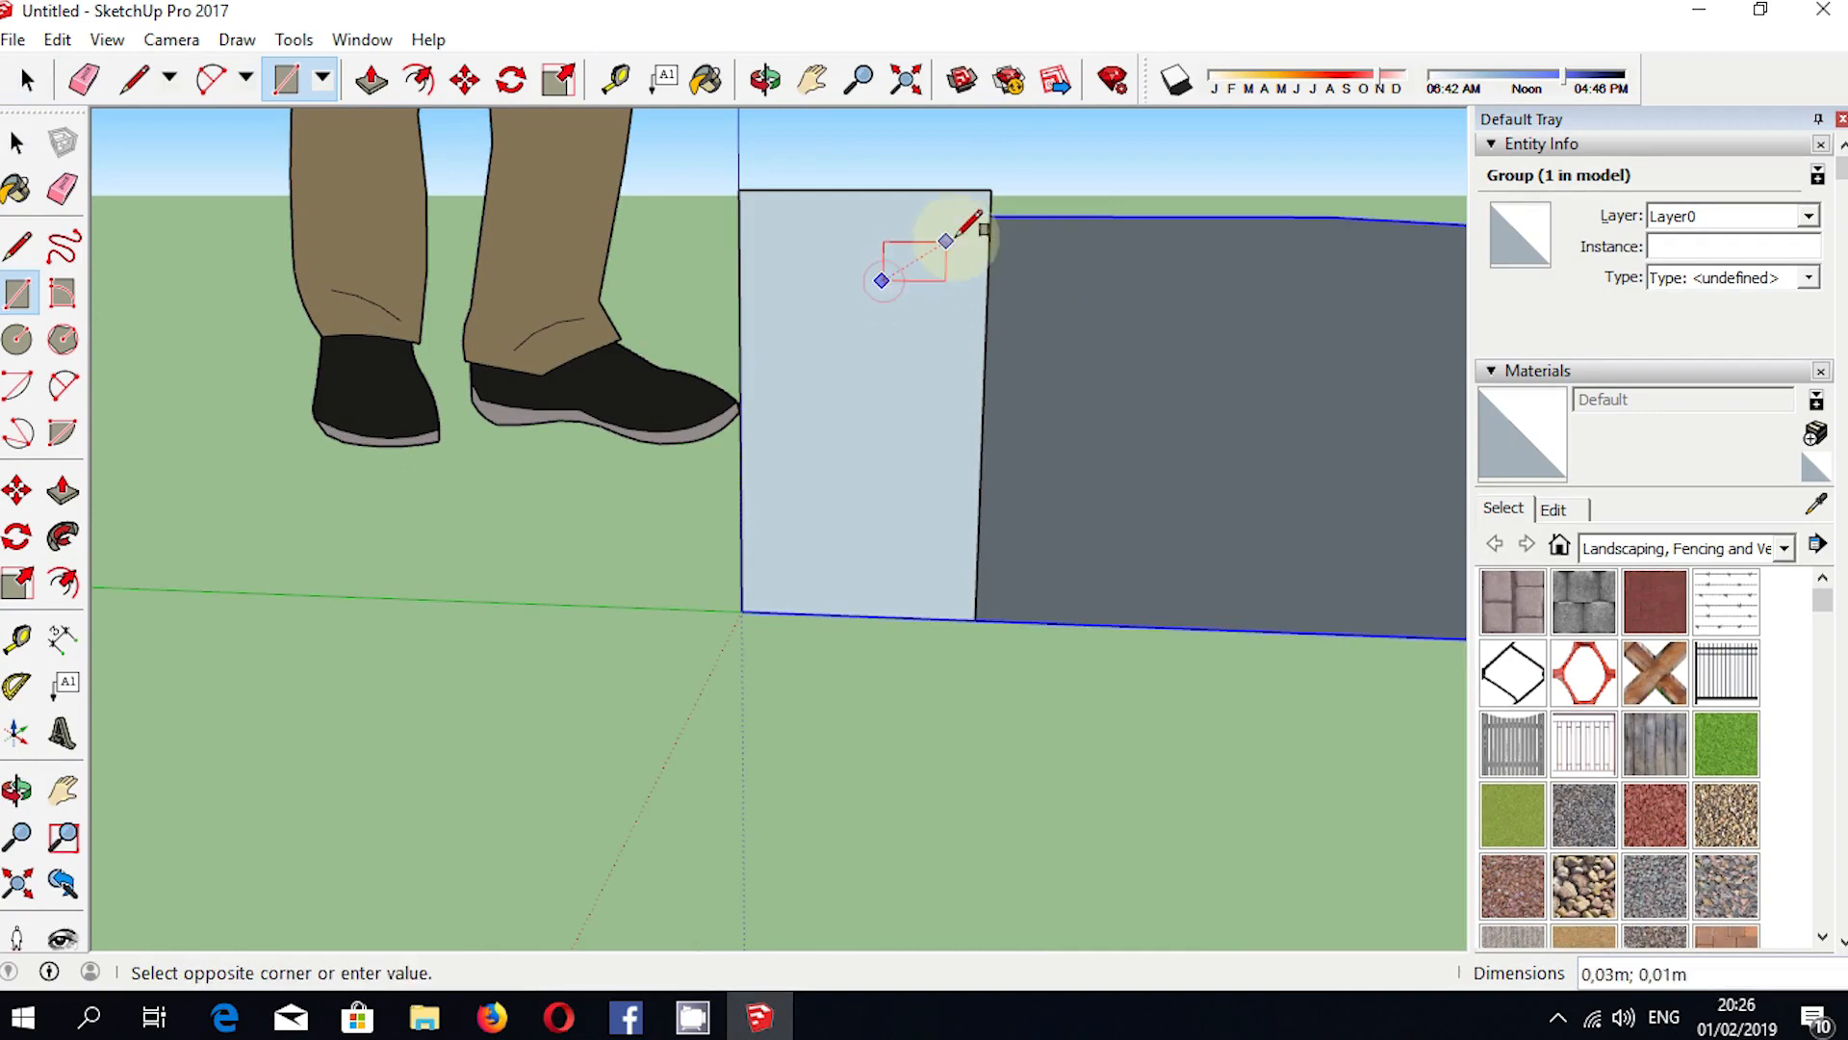
{"action": "left_click", "coordinate": [983, 405]}
{"action": "left_click", "coordinate": [1067, 624]}
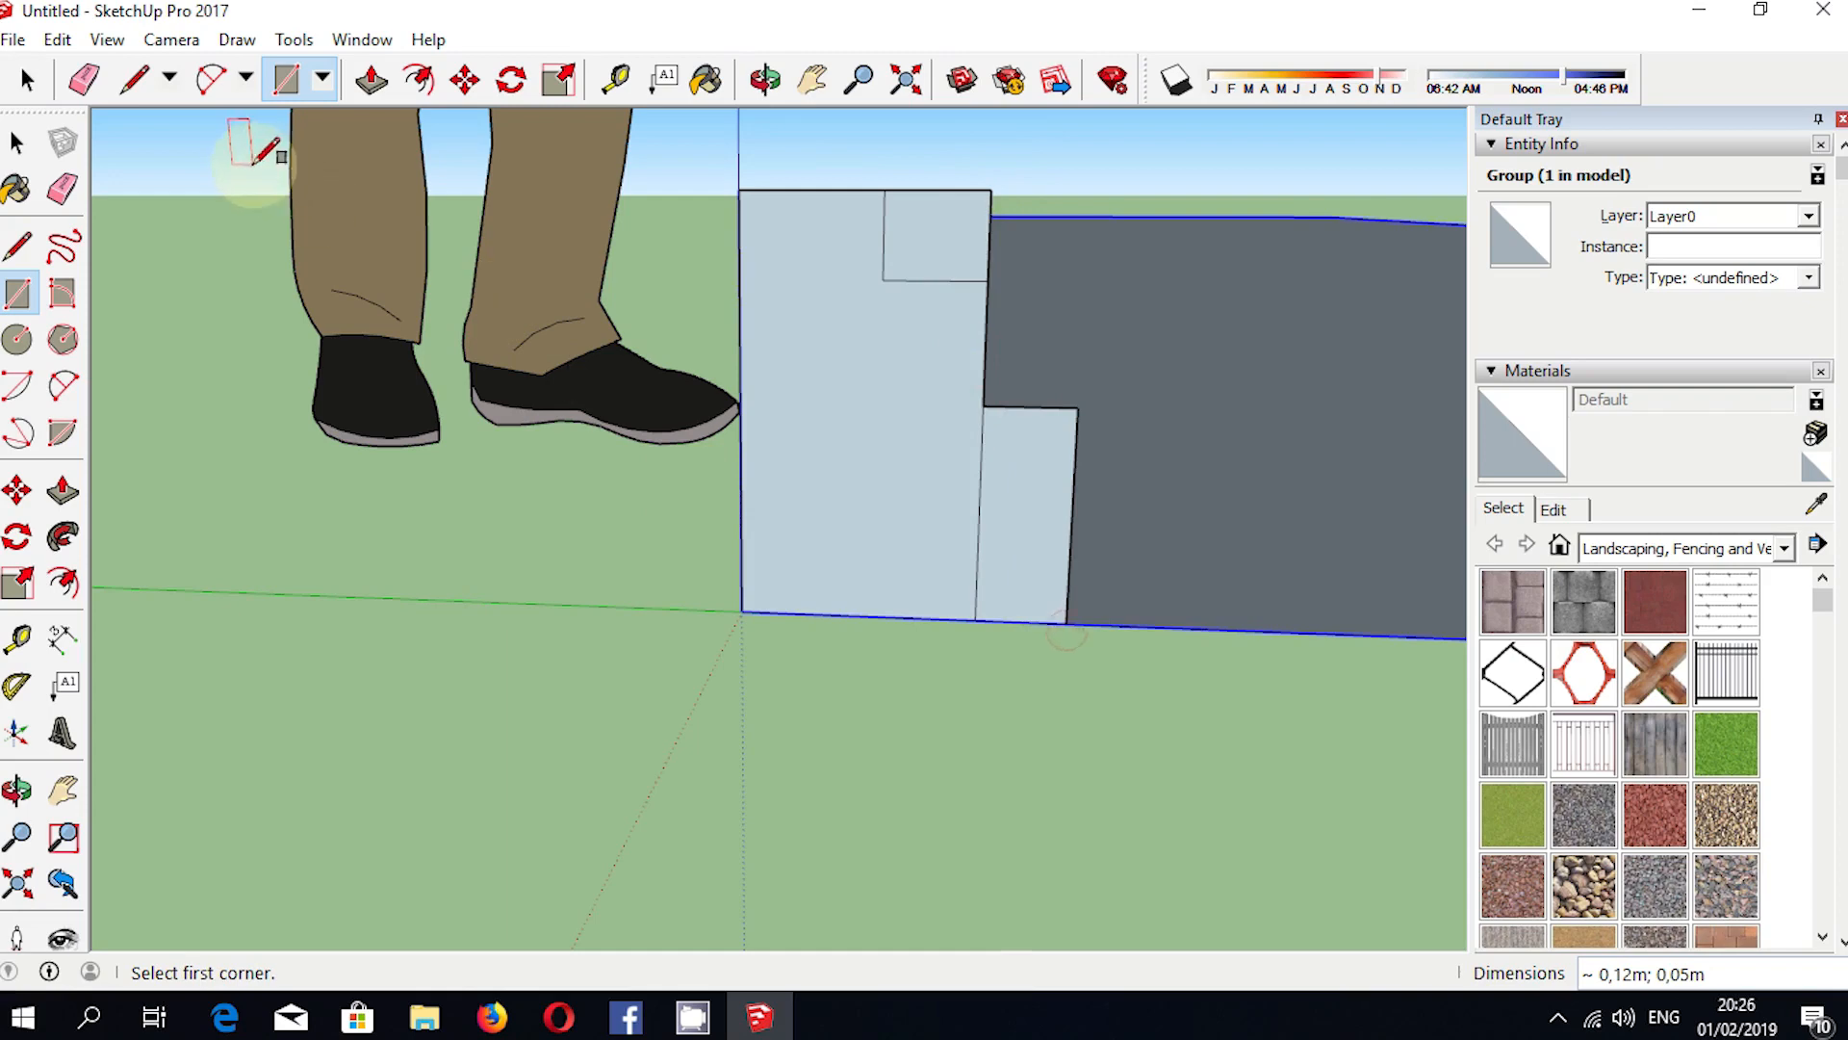
Draw a bulging two-point arc in the upper corner rectangle and another across the lower side rectangle.
{"action": "left_click", "coordinate": [212, 83]}
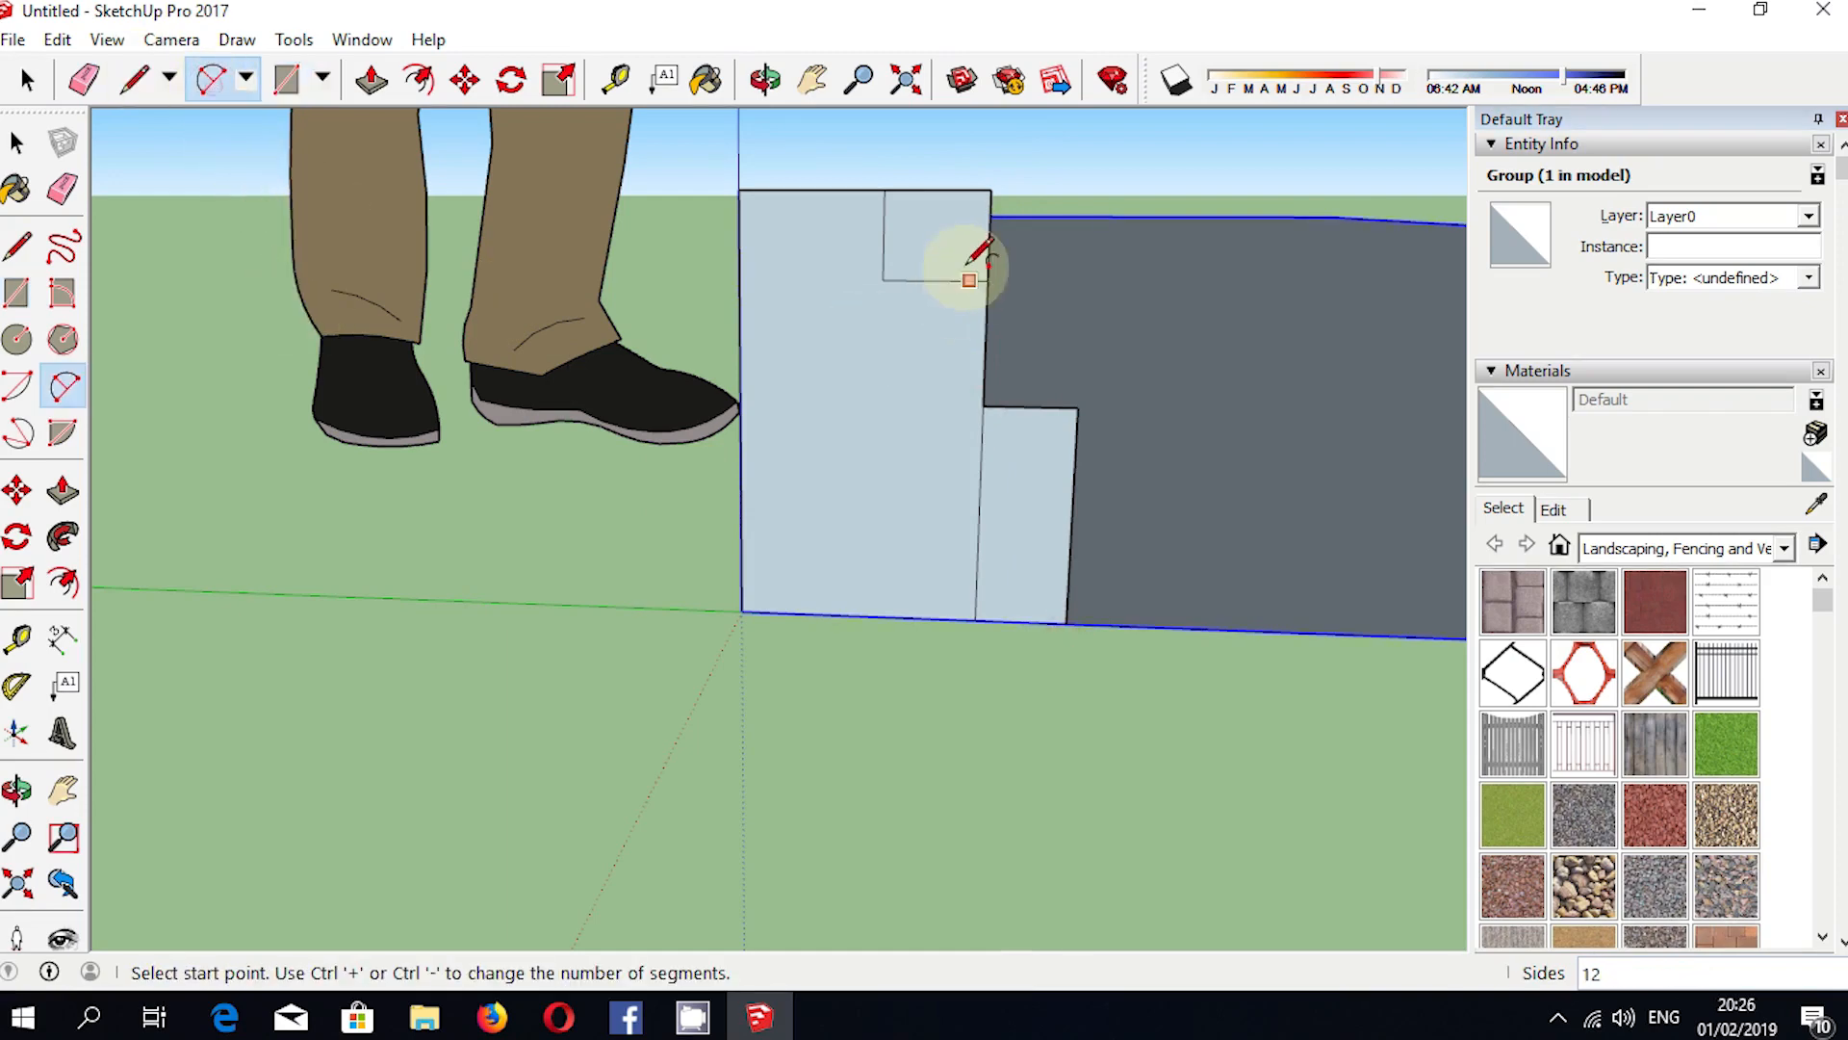
{"action": "left_click", "coordinate": [883, 213]}
{"action": "left_click", "coordinate": [965, 280]}
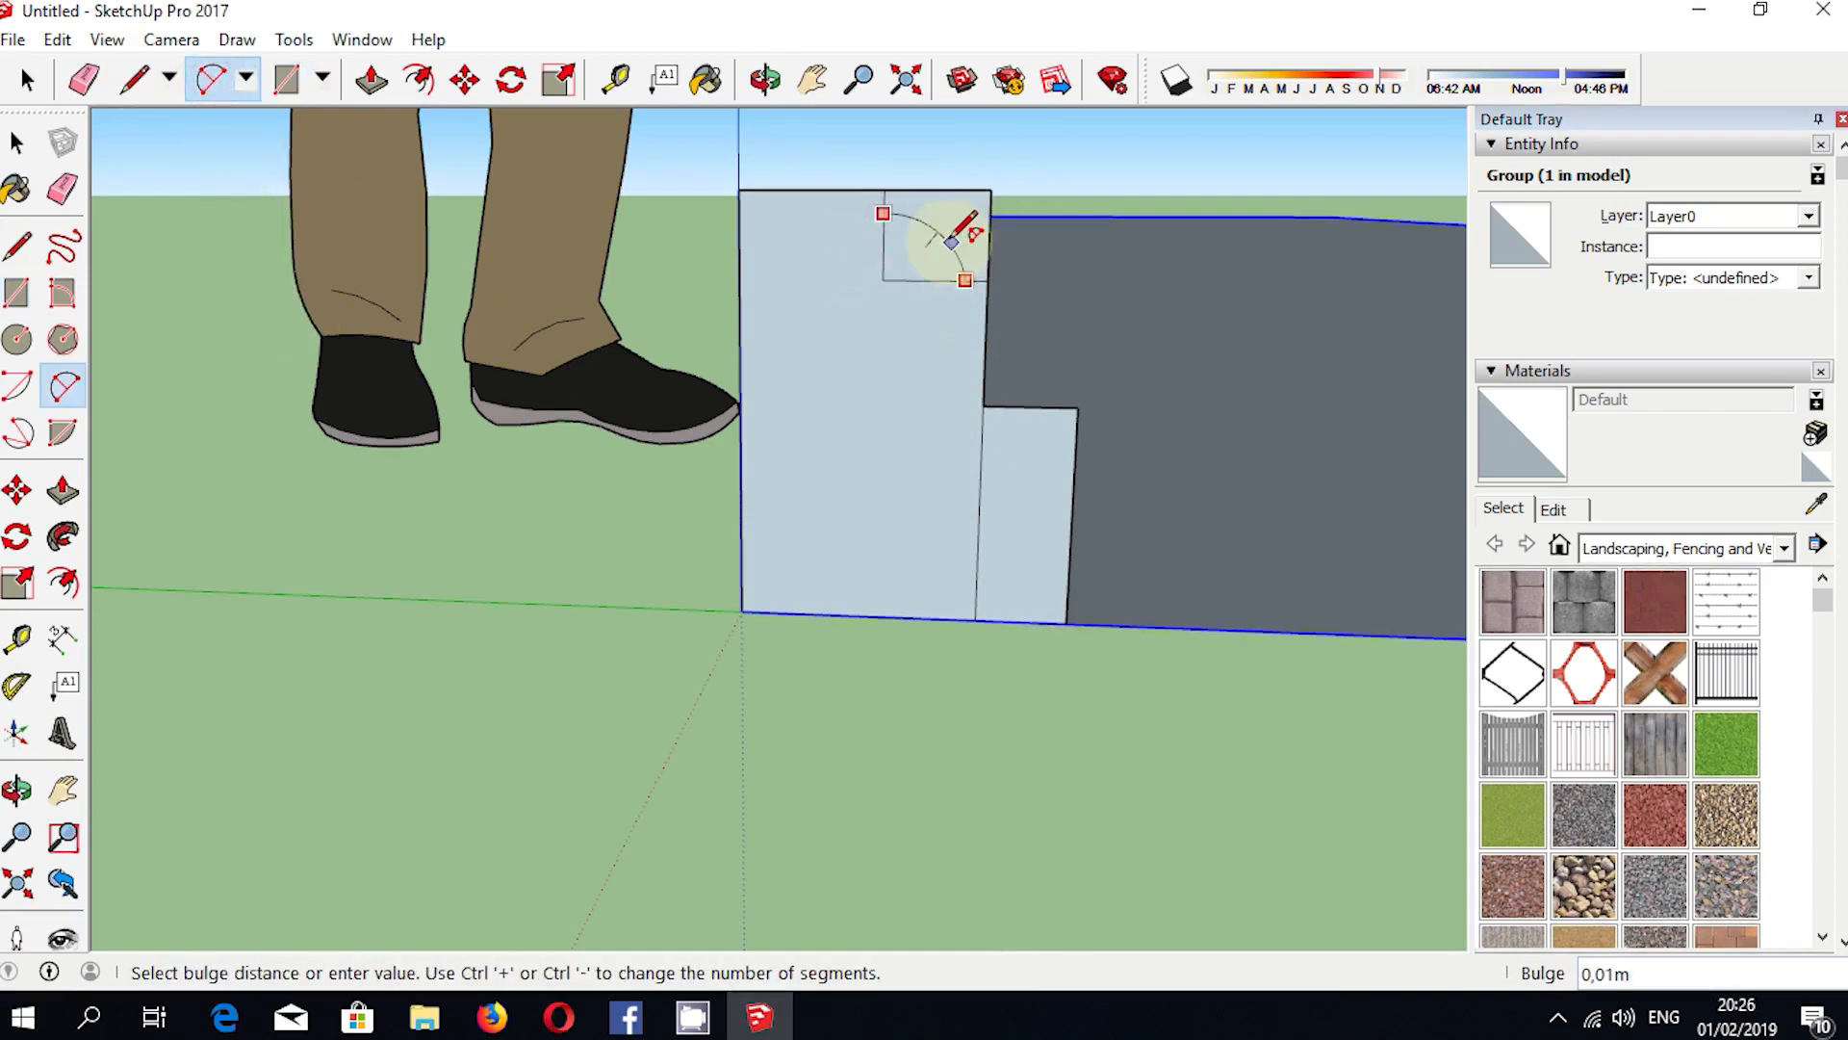
{"action": "left_click", "coordinate": [955, 245]}
{"action": "left_click", "coordinate": [983, 405]}
{"action": "left_click", "coordinate": [1071, 547]}
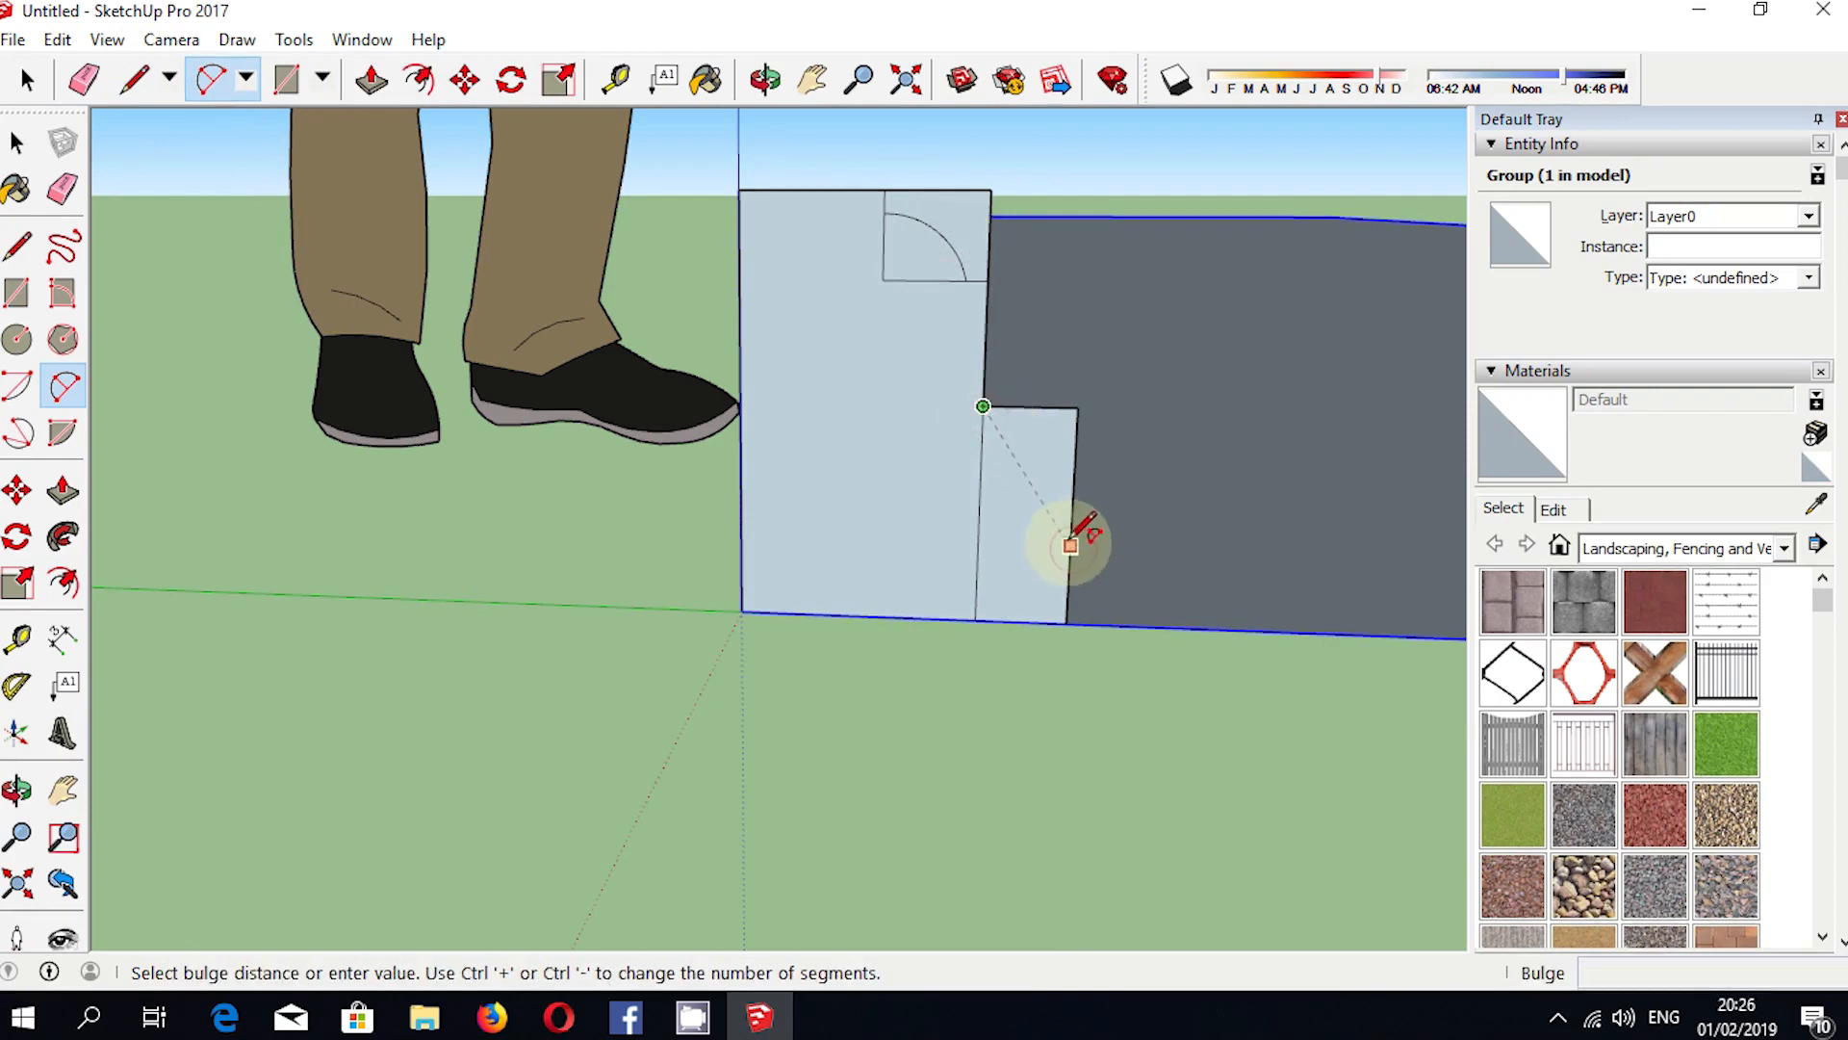
{"action": "left_click", "coordinate": [1067, 450]}
Erase the rectangle lines outside the two arcs to leave a stepped, rounded curb profile.
{"action": "key", "text": "e"}
{"action": "left_click_drag", "start_coordinate": [1093, 424], "coordinate": [1043, 343]}
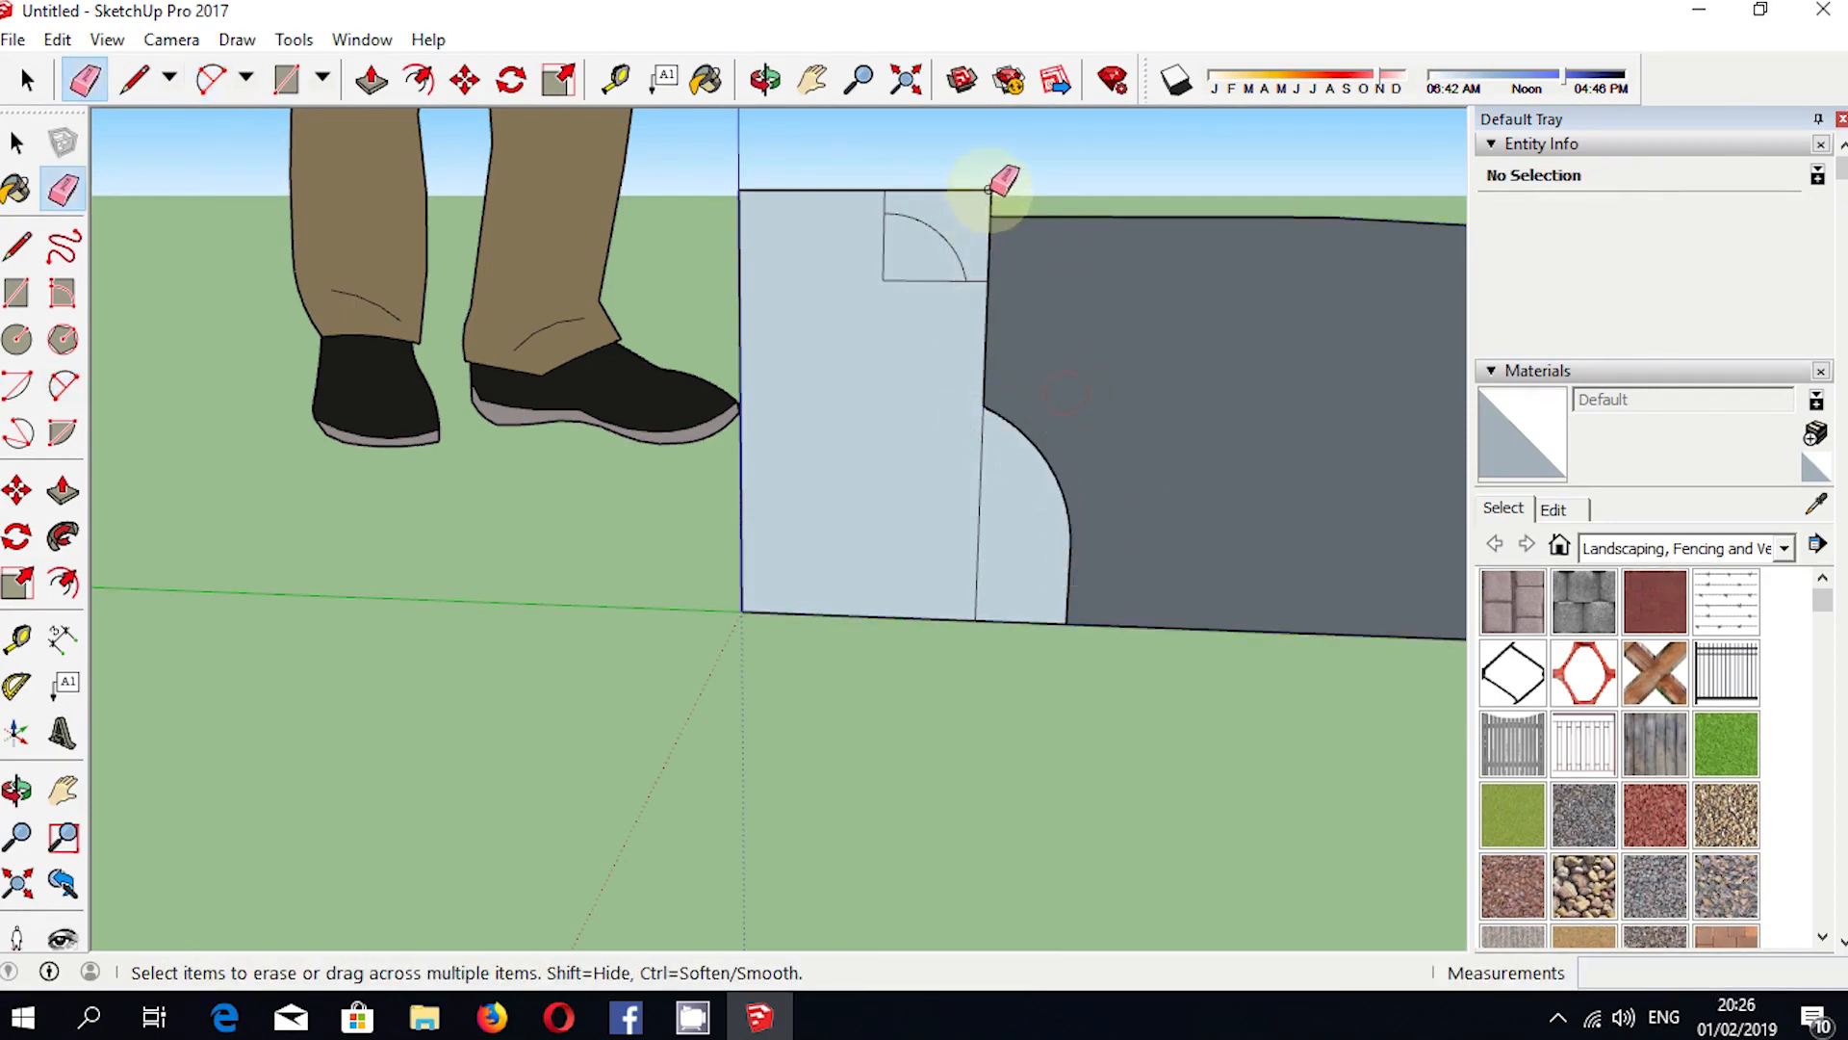
{"action": "left_click_drag", "start_coordinate": [980, 180], "coordinate": [893, 286]}
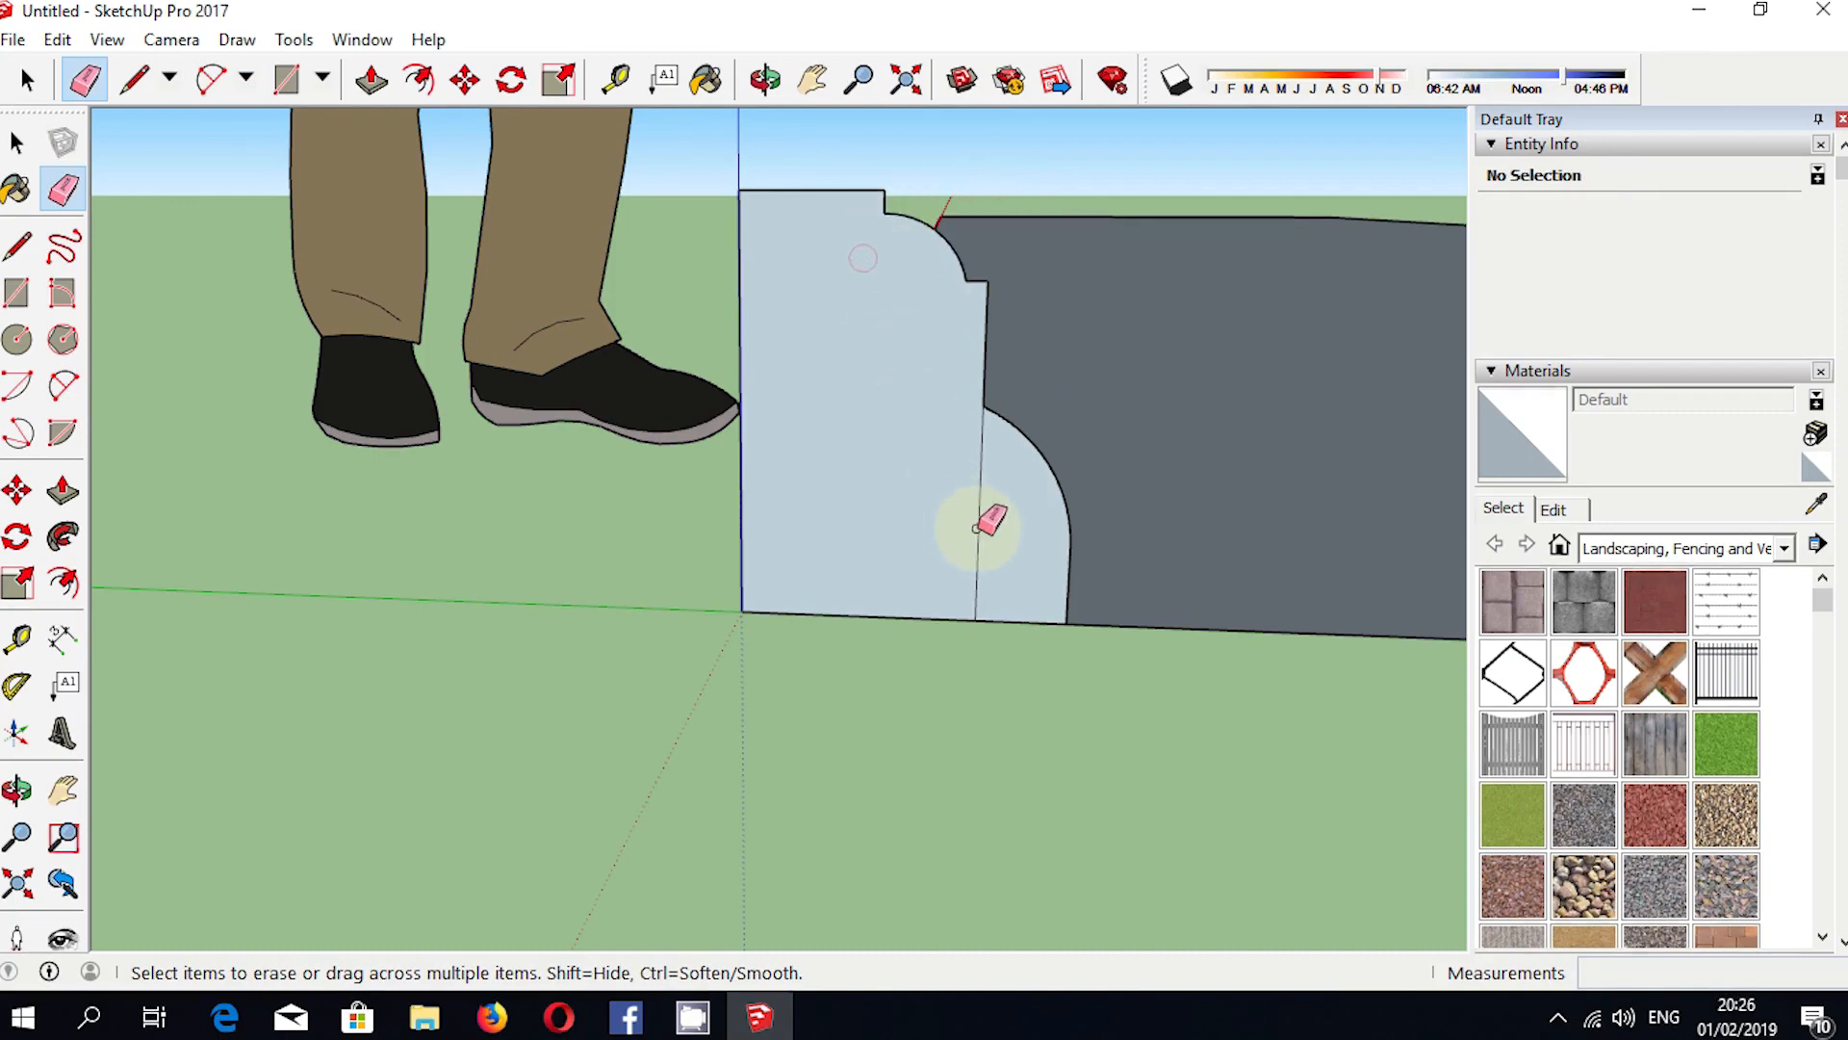
Extrude the curb profile 0.4 m along the road edge with Push/Pull.
{"action": "mouse_move", "coordinate": [944, 540]}
{"action": "middle_mouse_down"}
{"action": "mouse_move", "coordinate": [647, 697]}
{"action": "mouse_move", "coordinate": [877, 802]}
{"action": "mouse_move", "coordinate": [854, 734]}
{"action": "mouse_move", "coordinate": [690, 615]}
{"action": "mouse_move", "coordinate": [841, 693]}
{"action": "middle_mouse_up"}
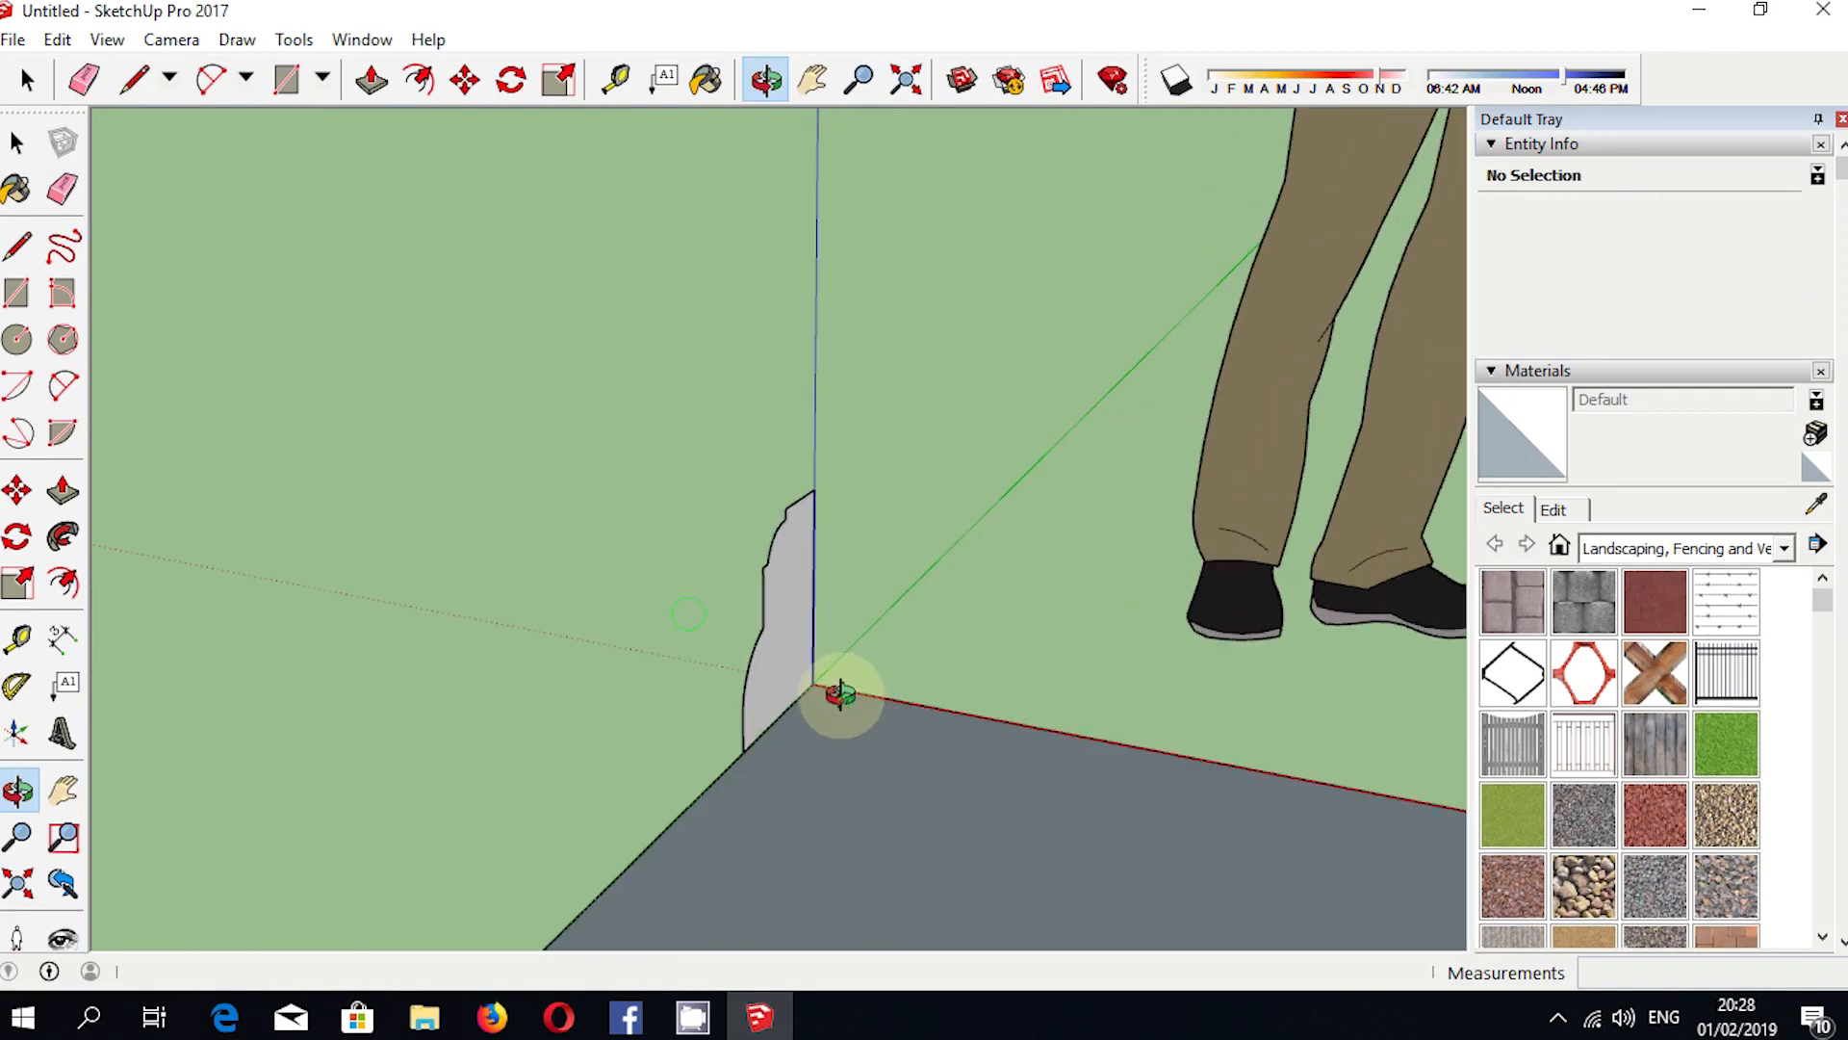
{"action": "key", "text": "space"}
{"action": "key", "text": "p"}
{"action": "left_click", "coordinate": [785, 655]}
{"action": "left_click_drag", "start_coordinate": [784, 655], "coordinate": [1033, 702]}
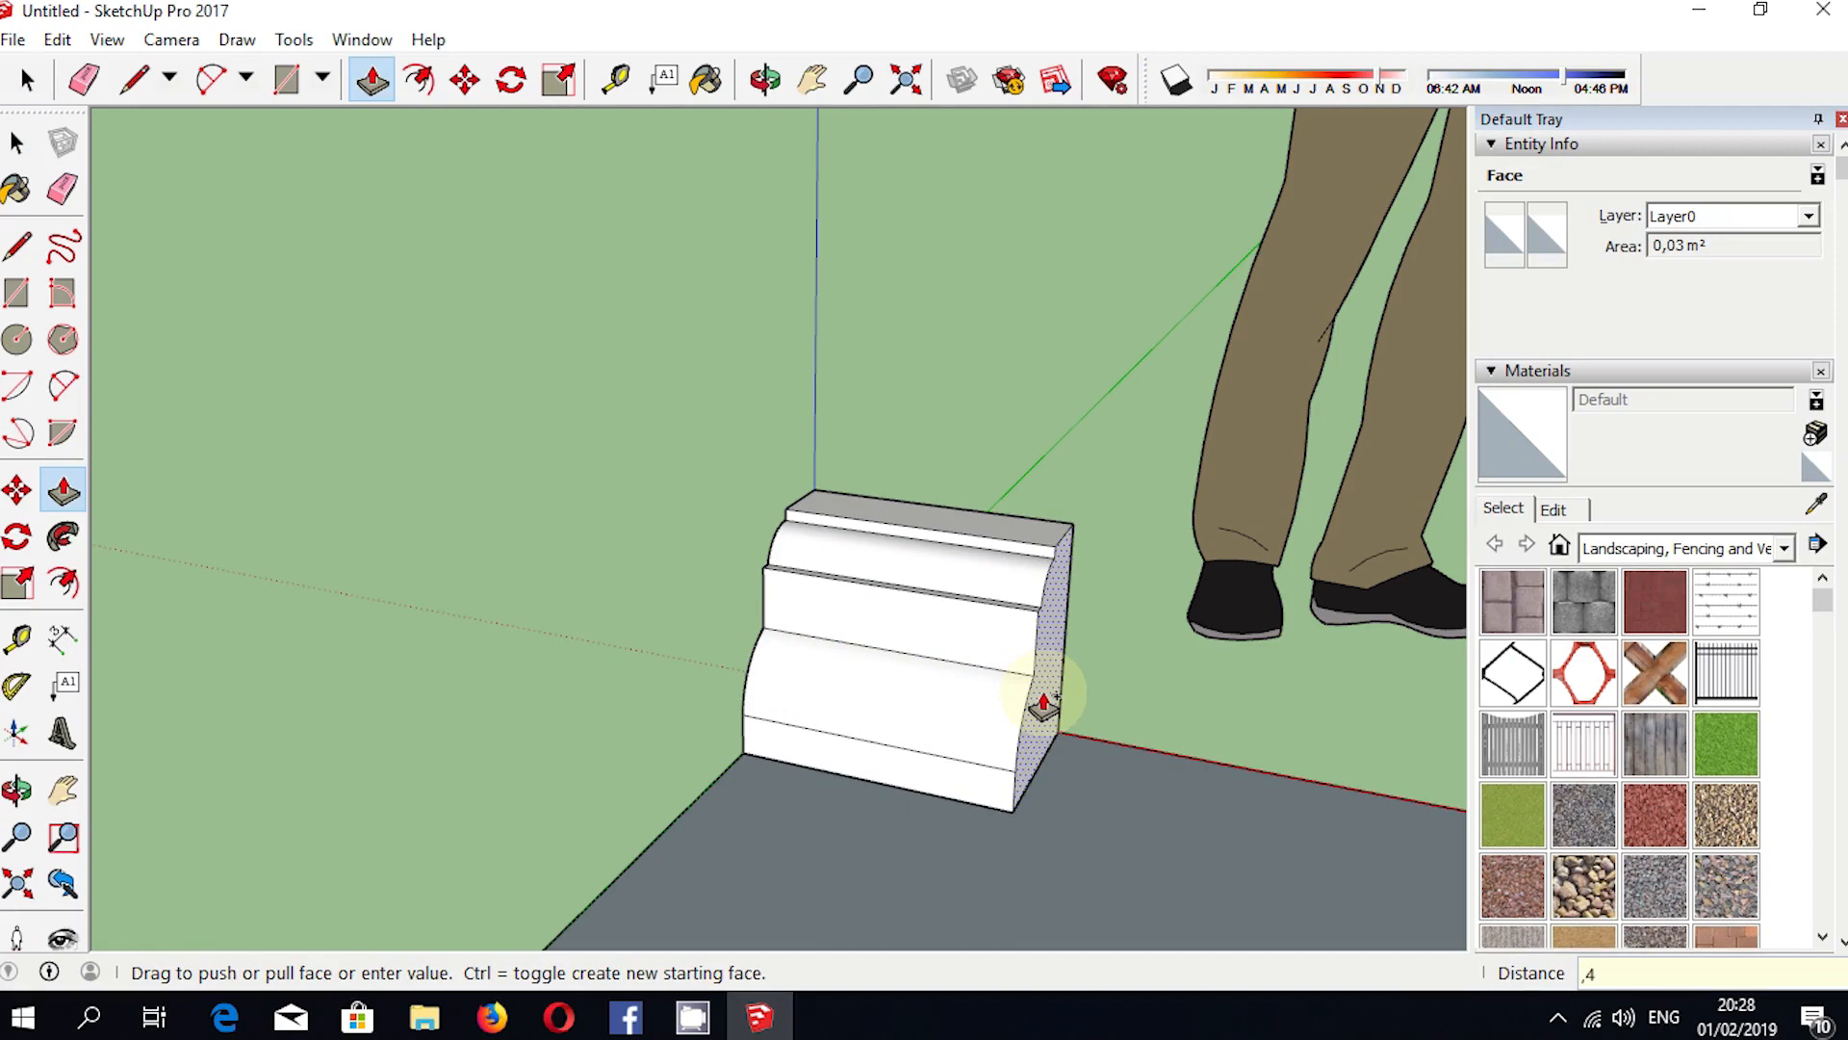
{"action": "type", "text": ",4"}
{"action": "key", "text": "Return"}
Group the whole curb block and turn it into a component named "kanstin".
{"action": "scroll", "coordinate": [996, 717], "scroll_direction": "down", "scroll_amount": 2}
{"action": "key", "text": "space"}
{"action": "triple_click", "coordinate": [1031, 689]}
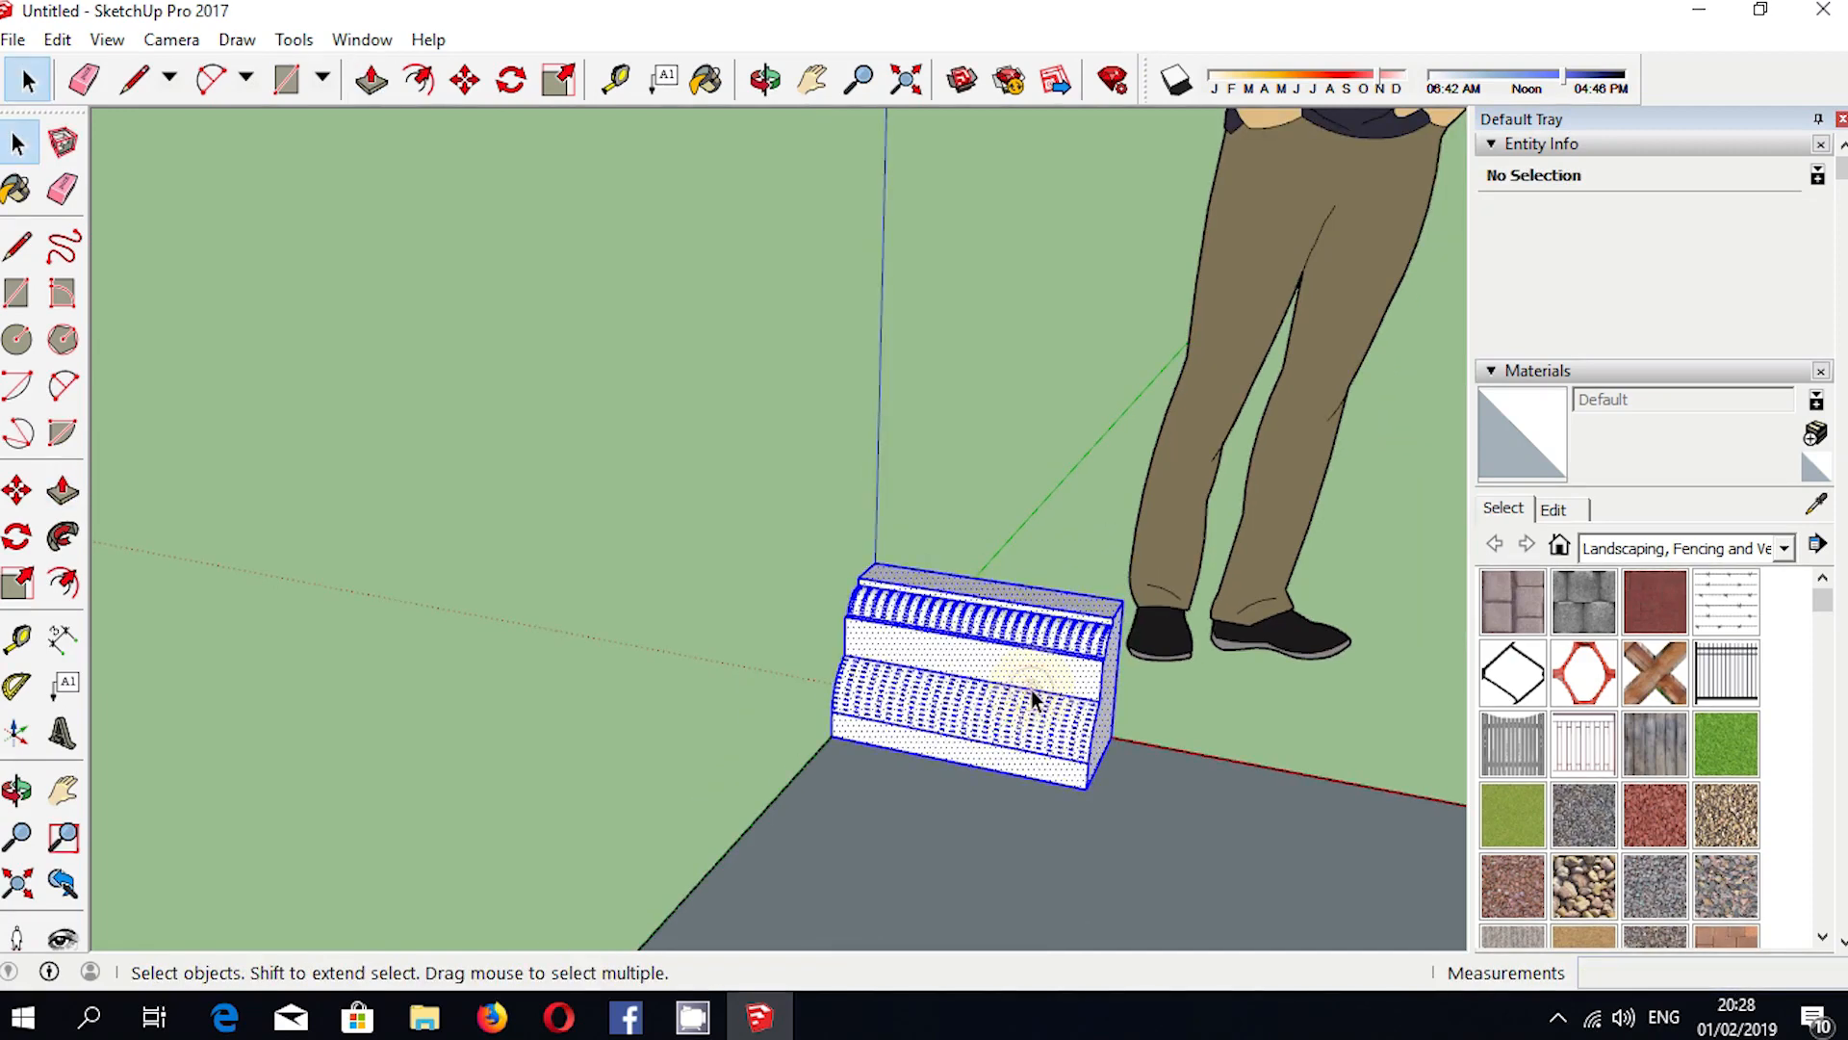
{"action": "right_click", "coordinate": [1031, 690]}
{"action": "left_click", "coordinate": [1133, 390]}
{"action": "right_click", "coordinate": [1056, 671]}
{"action": "left_click", "coordinate": [1122, 408]}
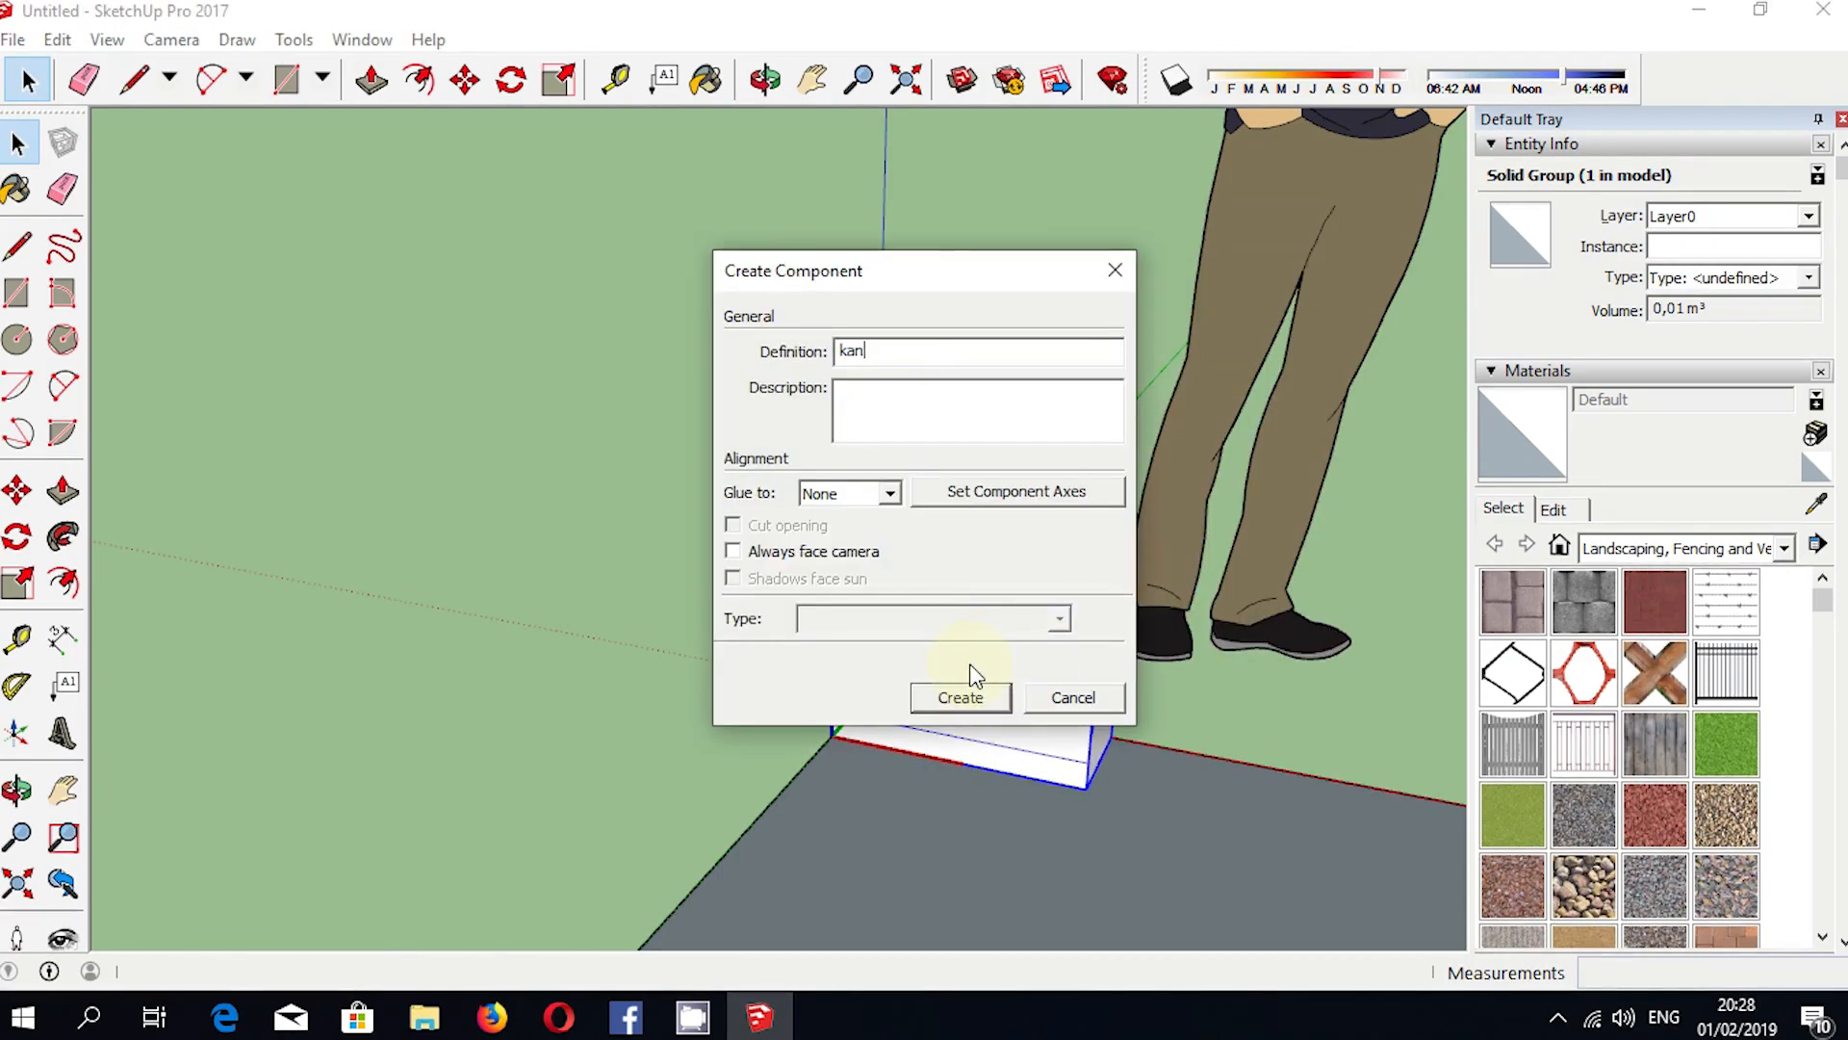
{"action": "type", "text": "kanstin"}
{"action": "key", "text": "Return"}
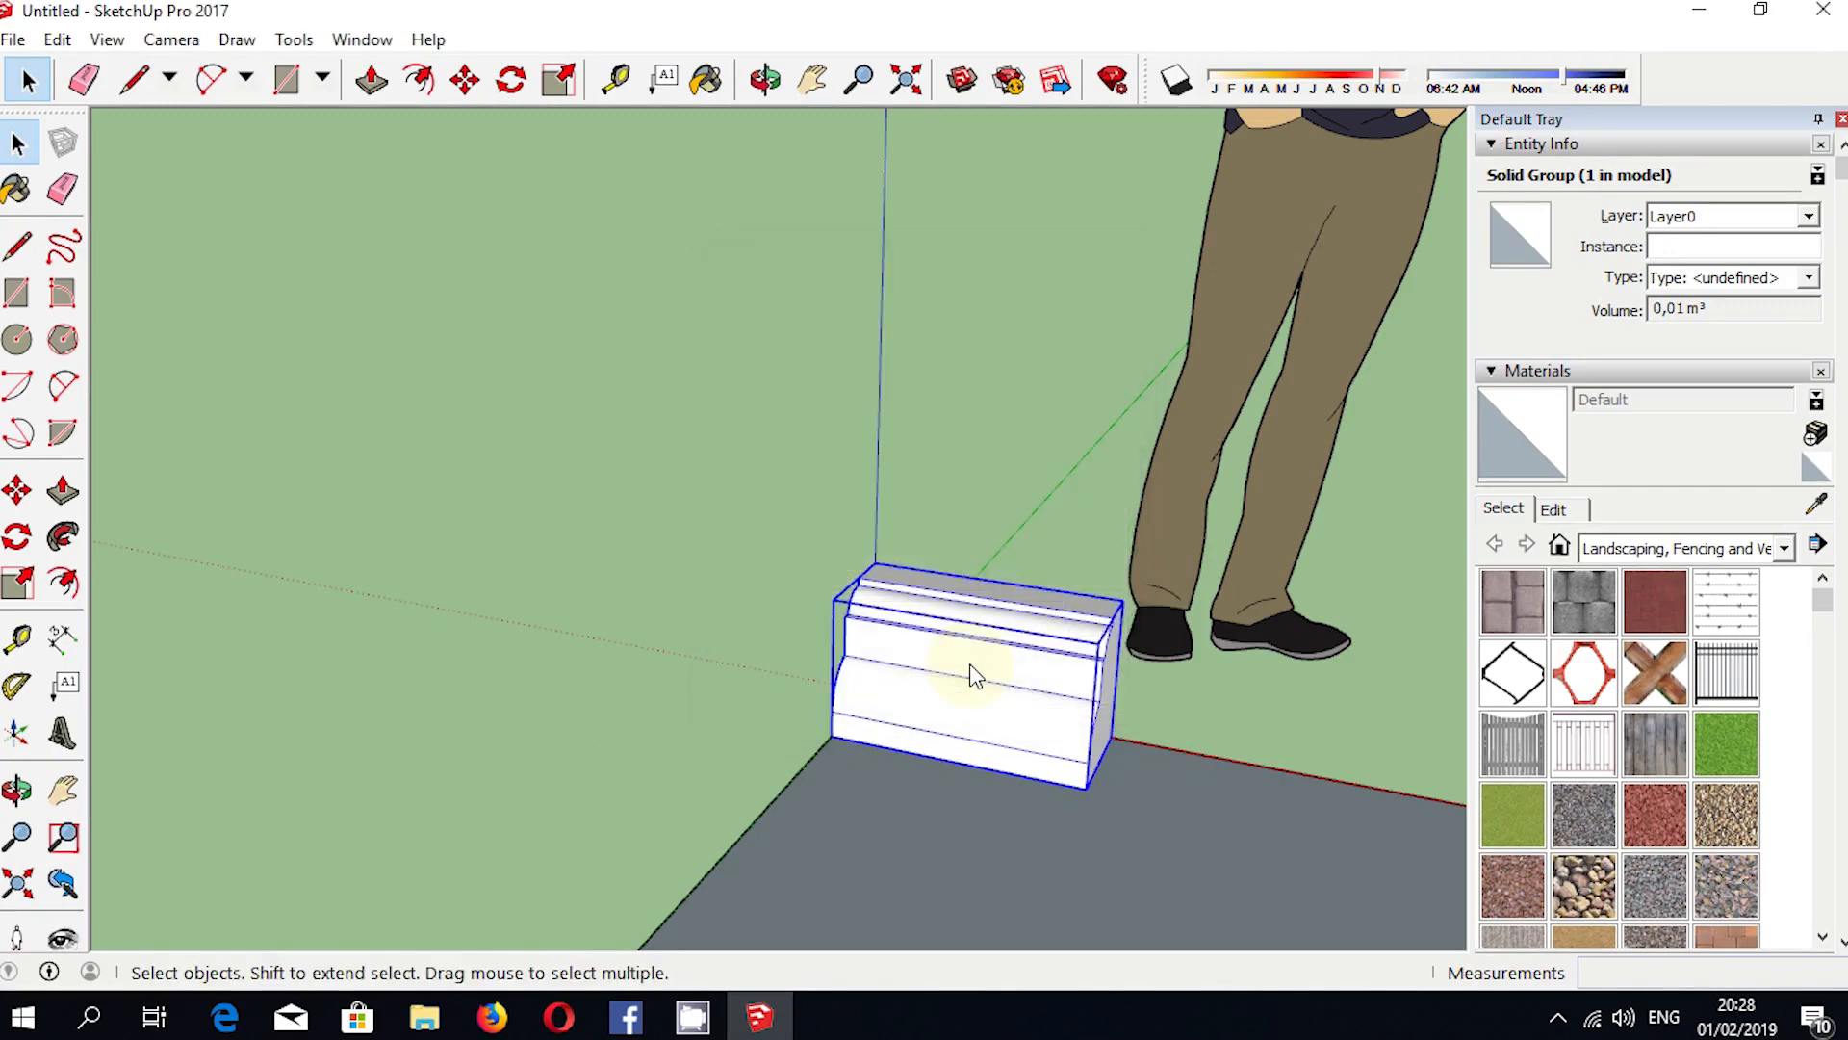
Open the kanstin component for editing and offset the outline of its end faces inward.
{"action": "scroll", "coordinate": [1109, 731], "scroll_direction": "up", "scroll_amount": 3}
{"action": "middle_click_drag", "start_coordinate": [1078, 664], "coordinate": [949, 598]}
{"action": "double_click", "coordinate": [1060, 627]}
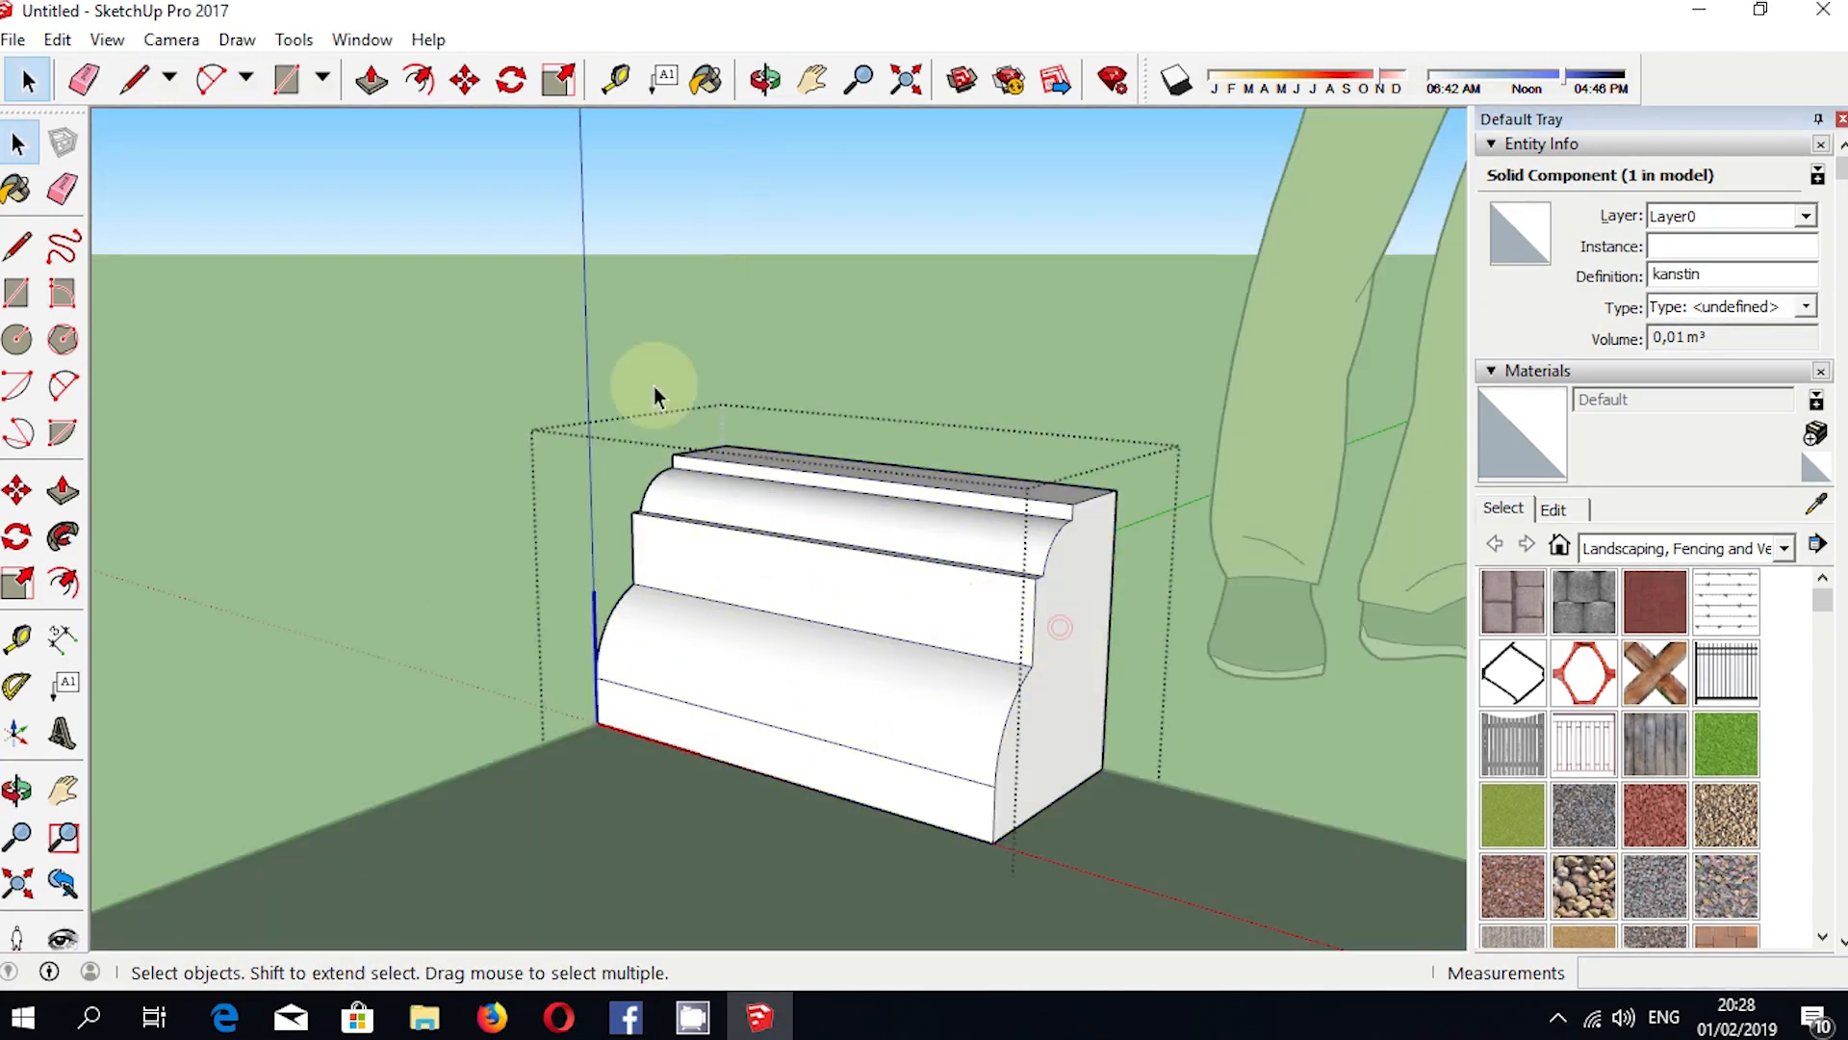
{"action": "left_click", "coordinate": [425, 92]}
{"action": "left_click", "coordinate": [1103, 533]}
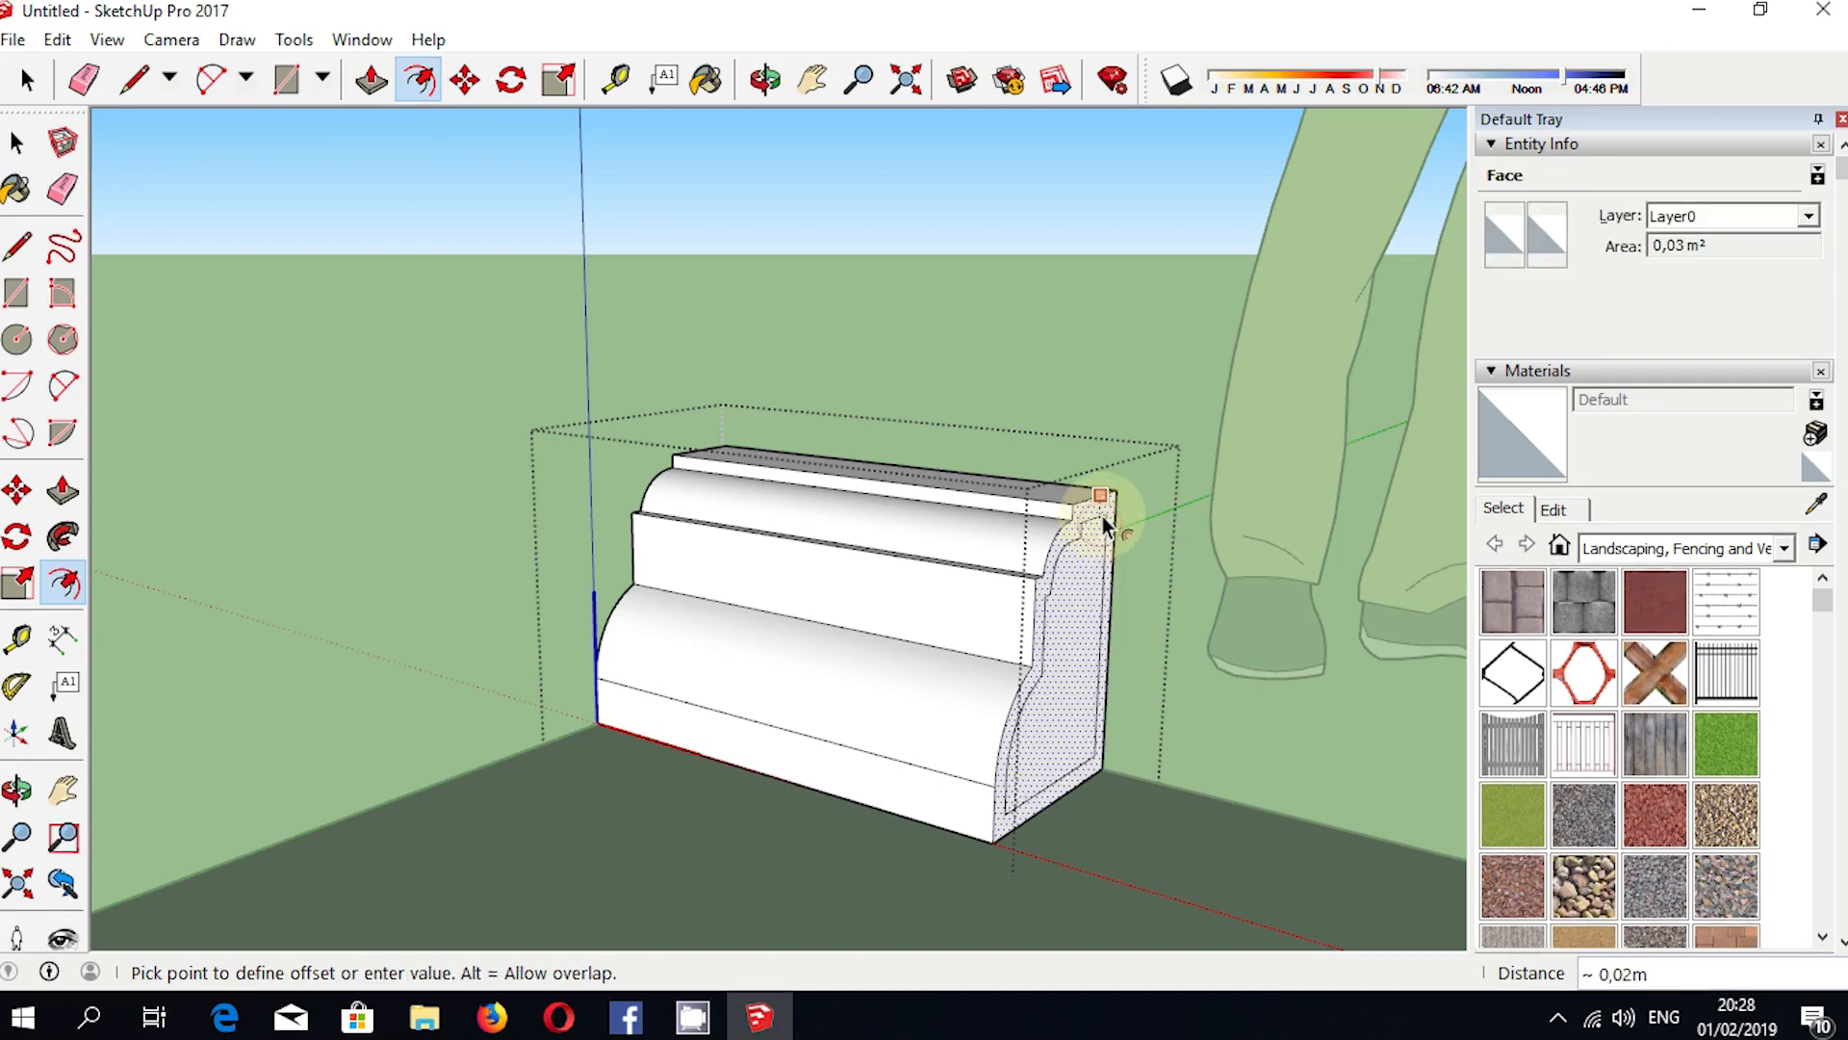
{"action": "middle_click_drag", "start_coordinate": [668, 590], "coordinate": [782, 511]}
{"action": "middle_click_drag", "start_coordinate": [623, 477], "coordinate": [939, 426]}
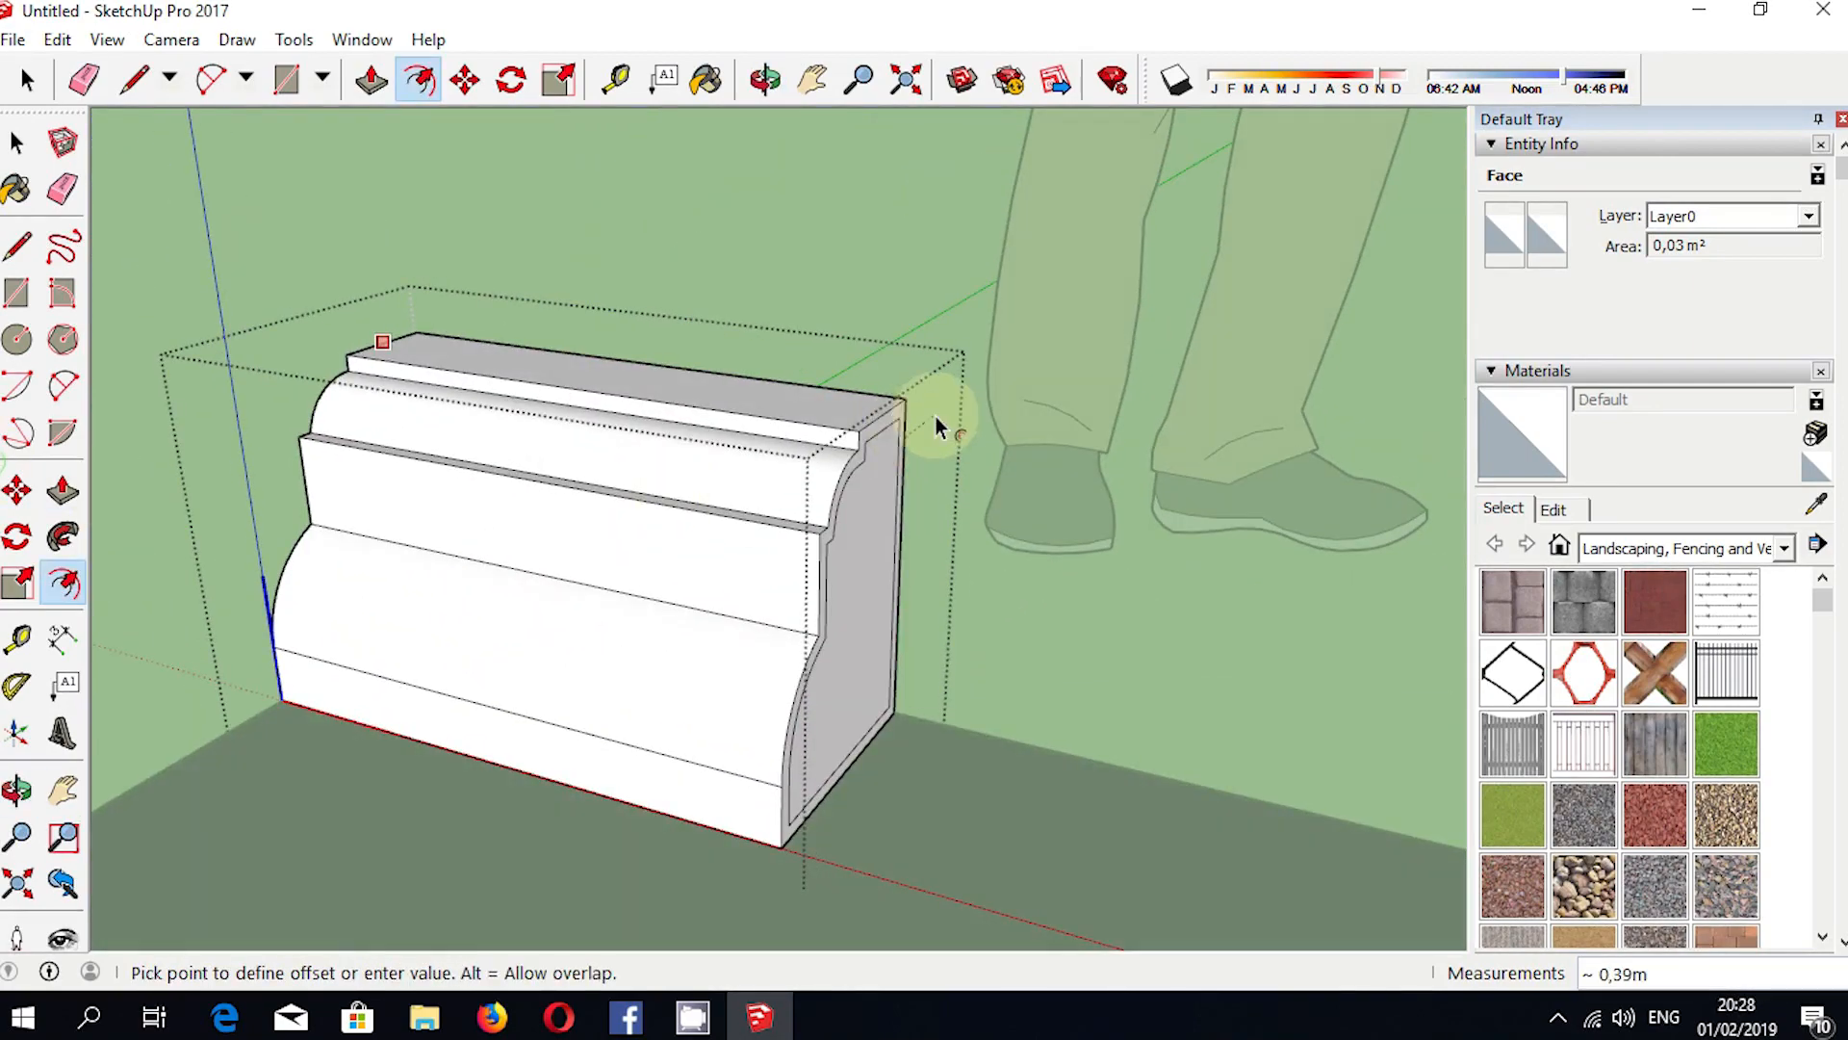
{"action": "key", "text": "Escape"}
Pull the inset end face at the origin side slightly outward and close the component.
{"action": "middle_click_drag", "start_coordinate": [404, 573], "coordinate": [907, 595]}
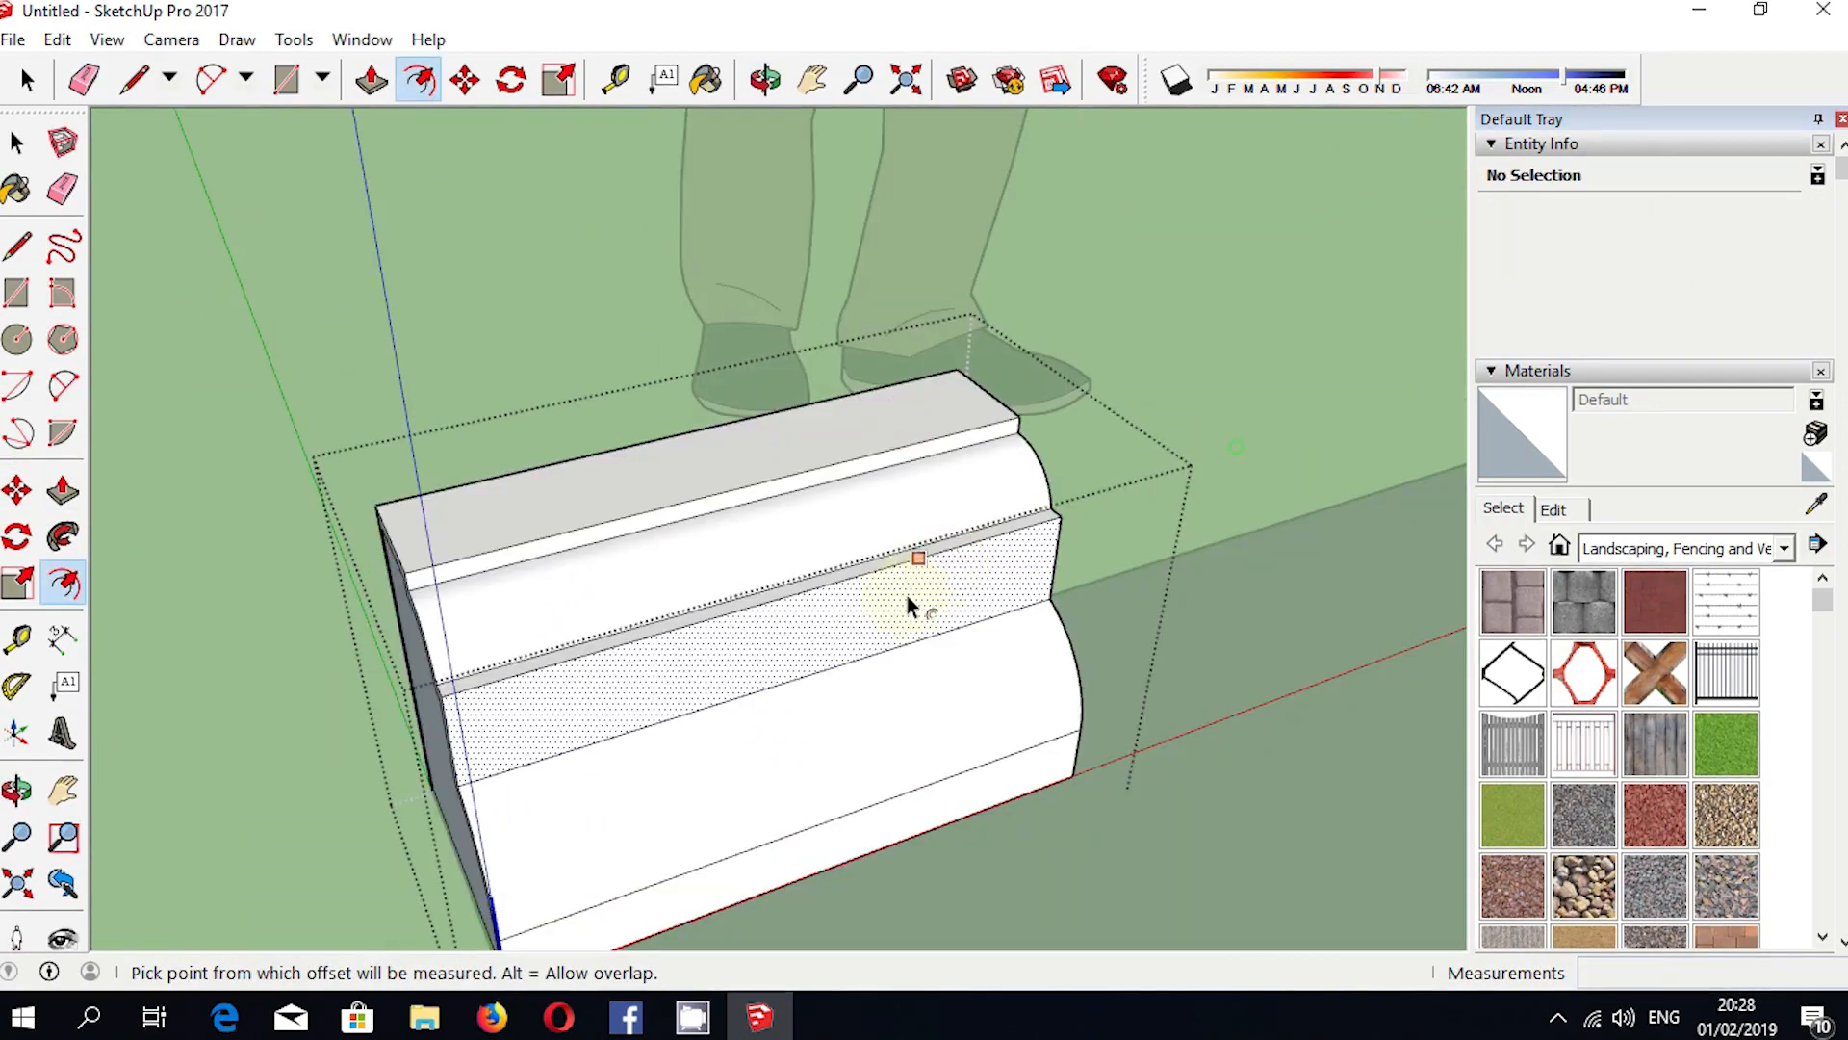
{"action": "key", "text": "p"}
{"action": "scroll", "coordinate": [1001, 597], "scroll_direction": "down", "scroll_amount": 3}
{"action": "scroll", "coordinate": [709, 598], "scroll_direction": "up", "scroll_amount": 5}
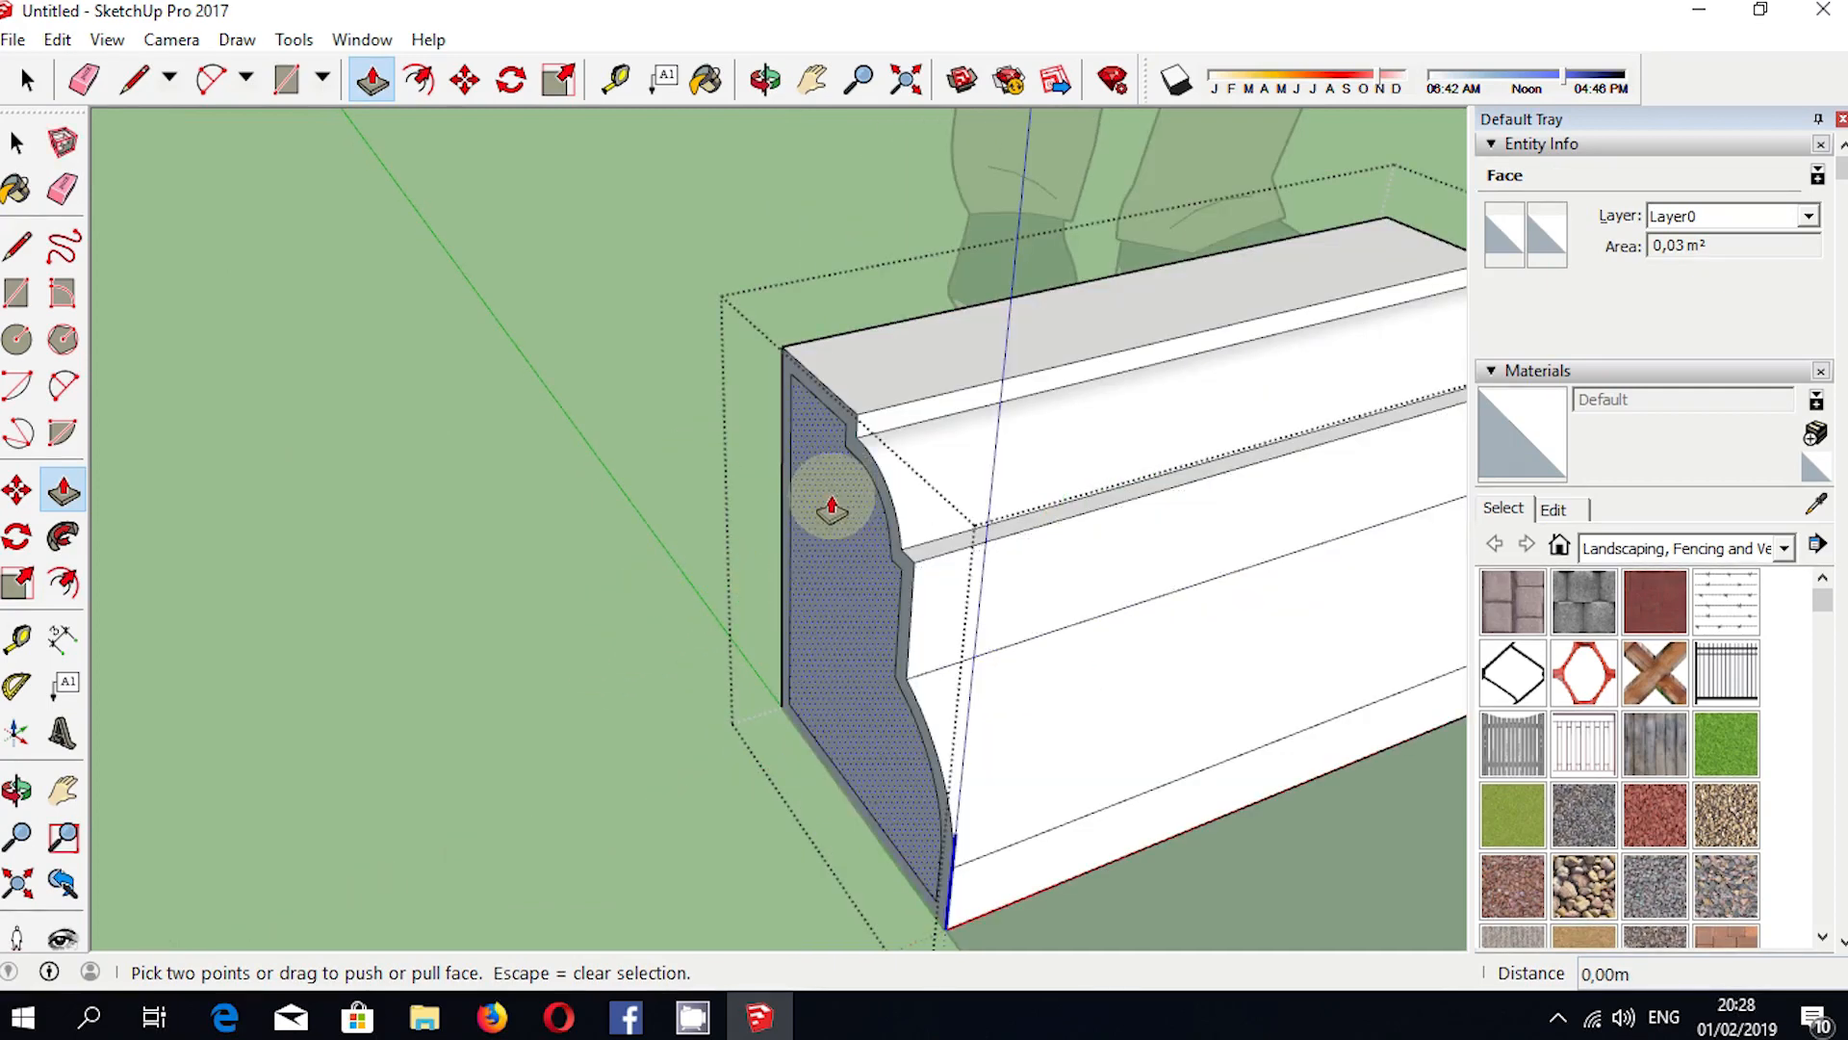
{"action": "left_click_drag", "start_coordinate": [829, 521], "coordinate": [817, 526]}
{"action": "key", "text": "space"}
{"action": "left_click", "coordinate": [462, 557]}
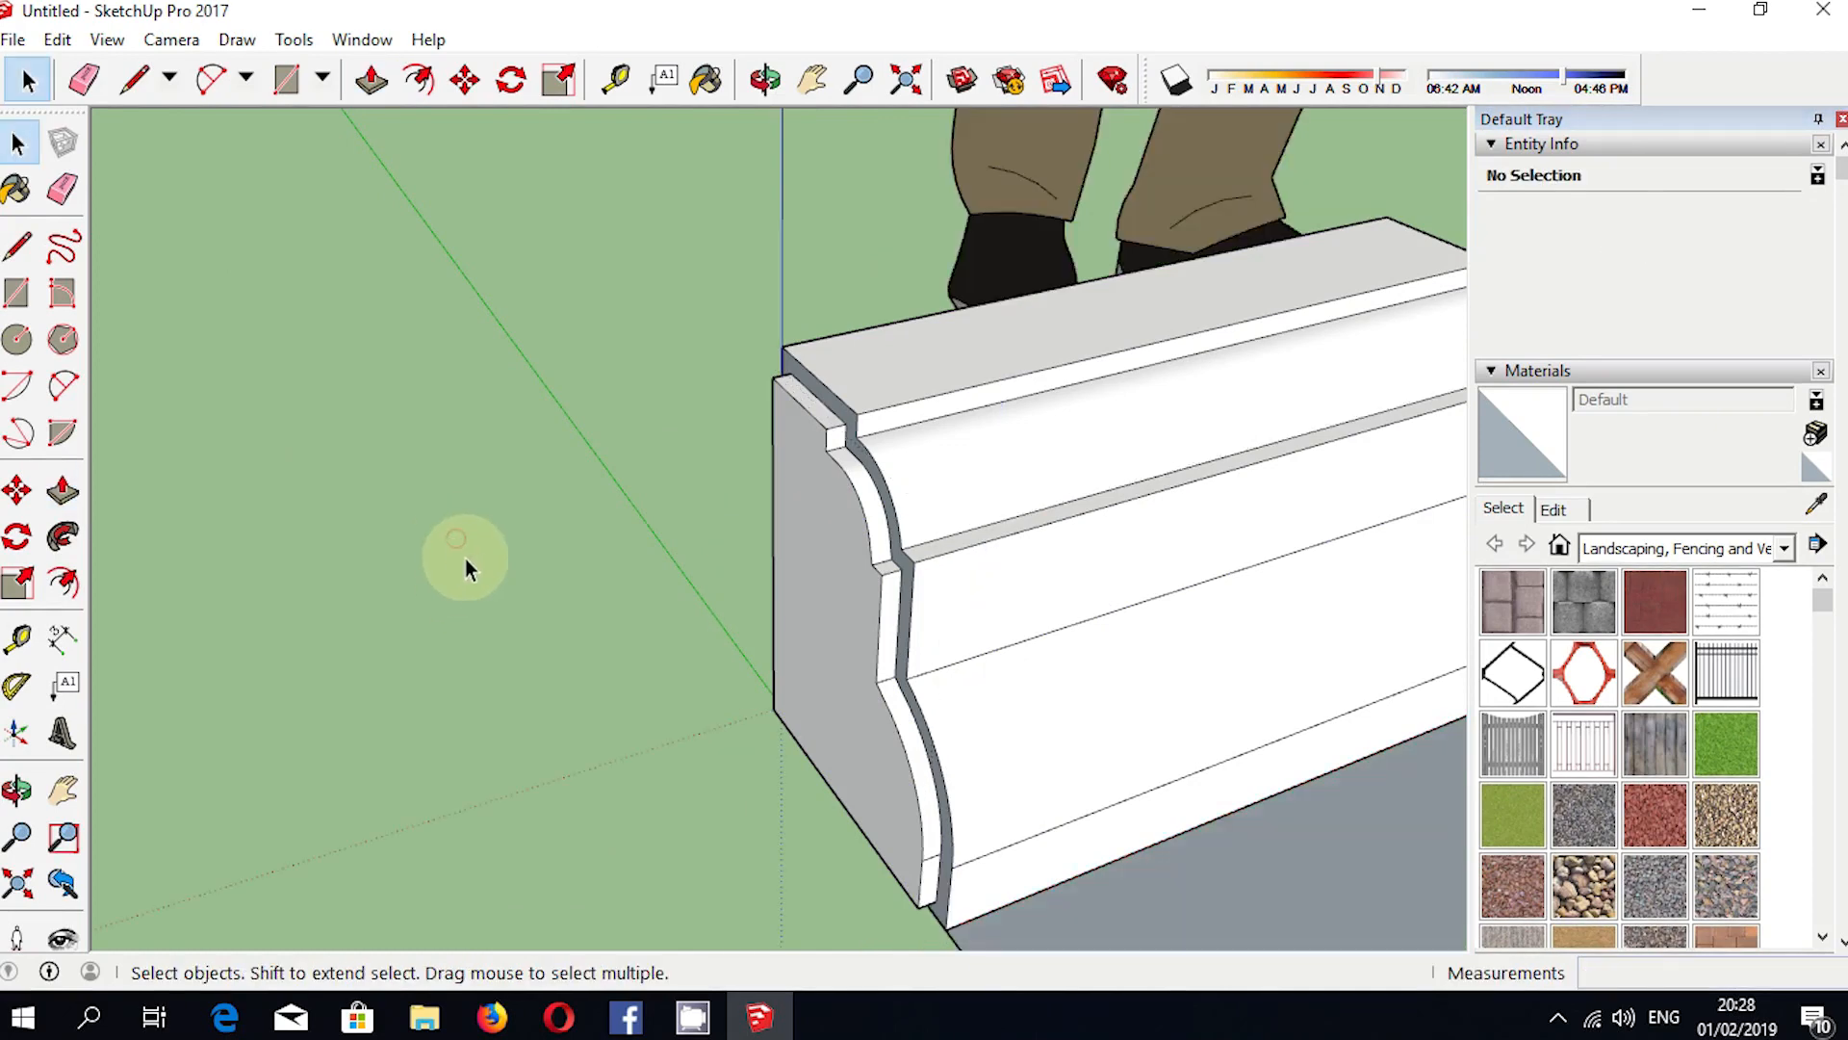
Paint the curb block with Concrete Aggregate Smoke from the Asphalt and Concrete materials.
{"action": "left_click", "coordinate": [1654, 558]}
{"action": "left_click", "coordinate": [1656, 580]}
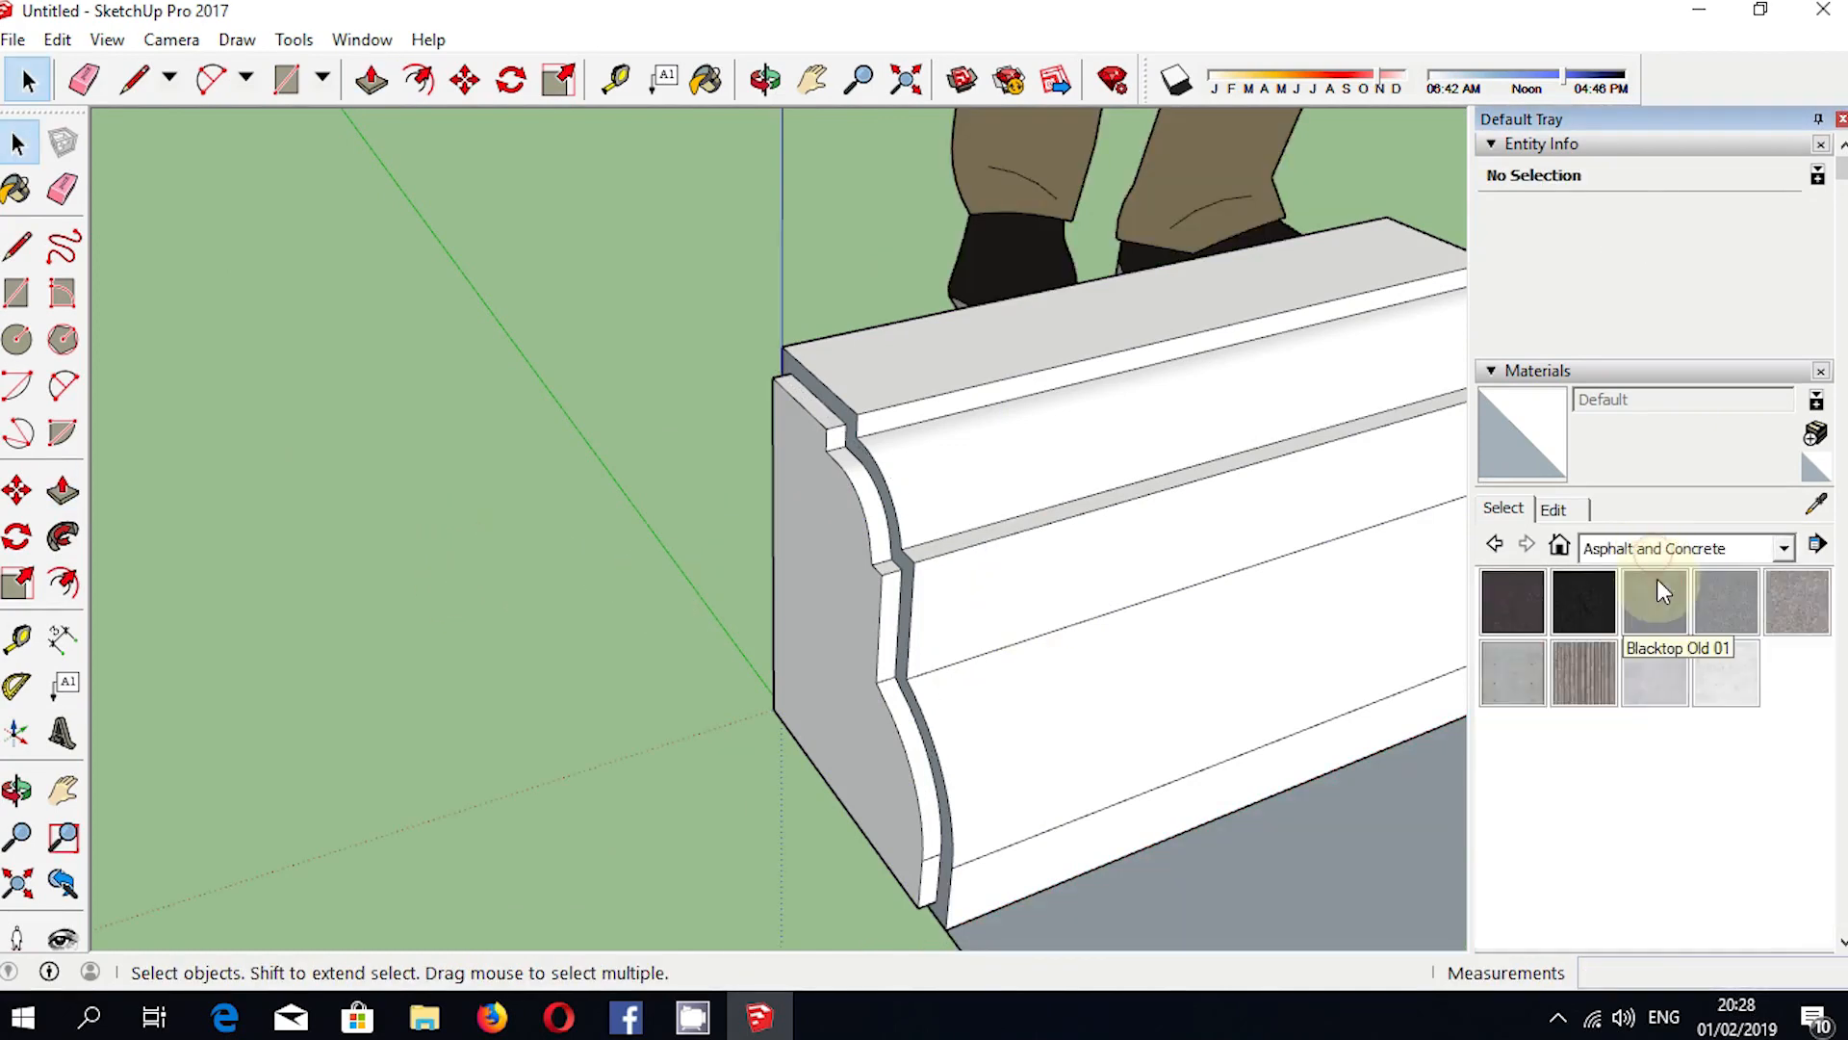
{"action": "left_click", "coordinate": [1796, 601]}
{"action": "left_click", "coordinate": [1109, 548]}
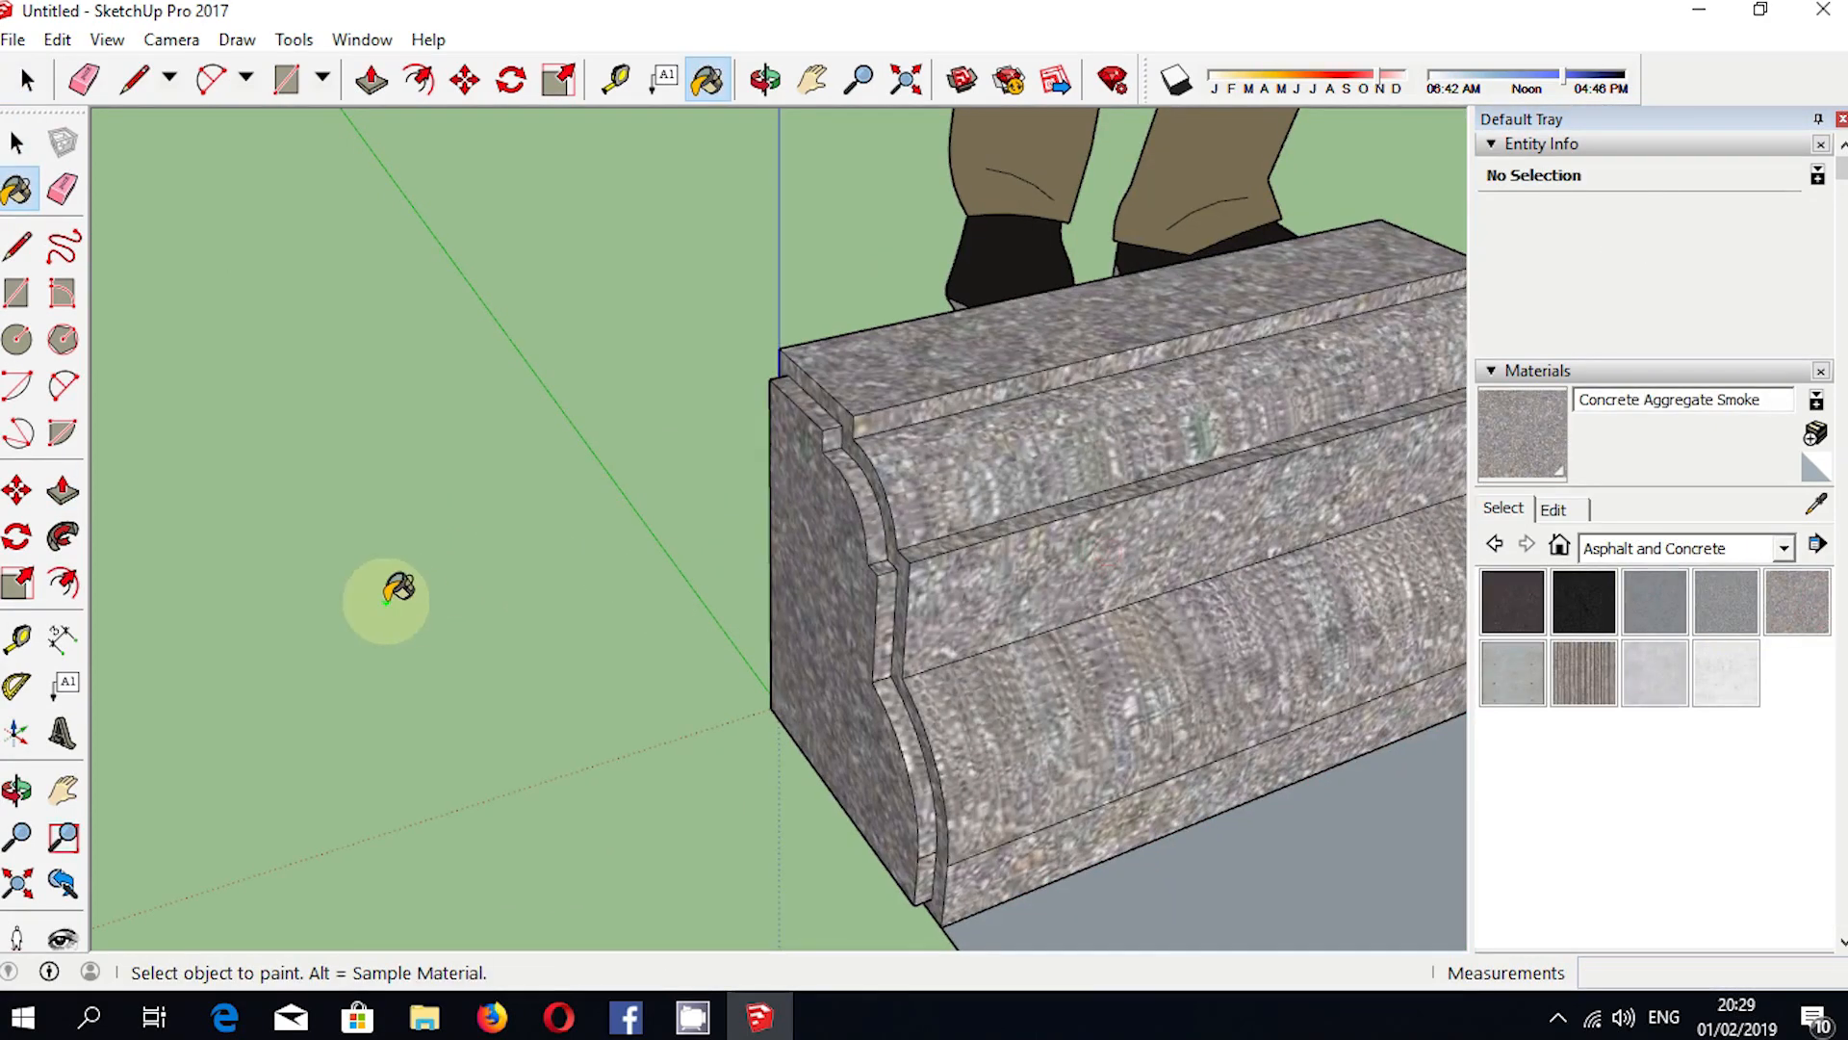
Copy the curb block along the road edge, placing the copy directly against the original's end.
{"action": "key", "text": "m"}
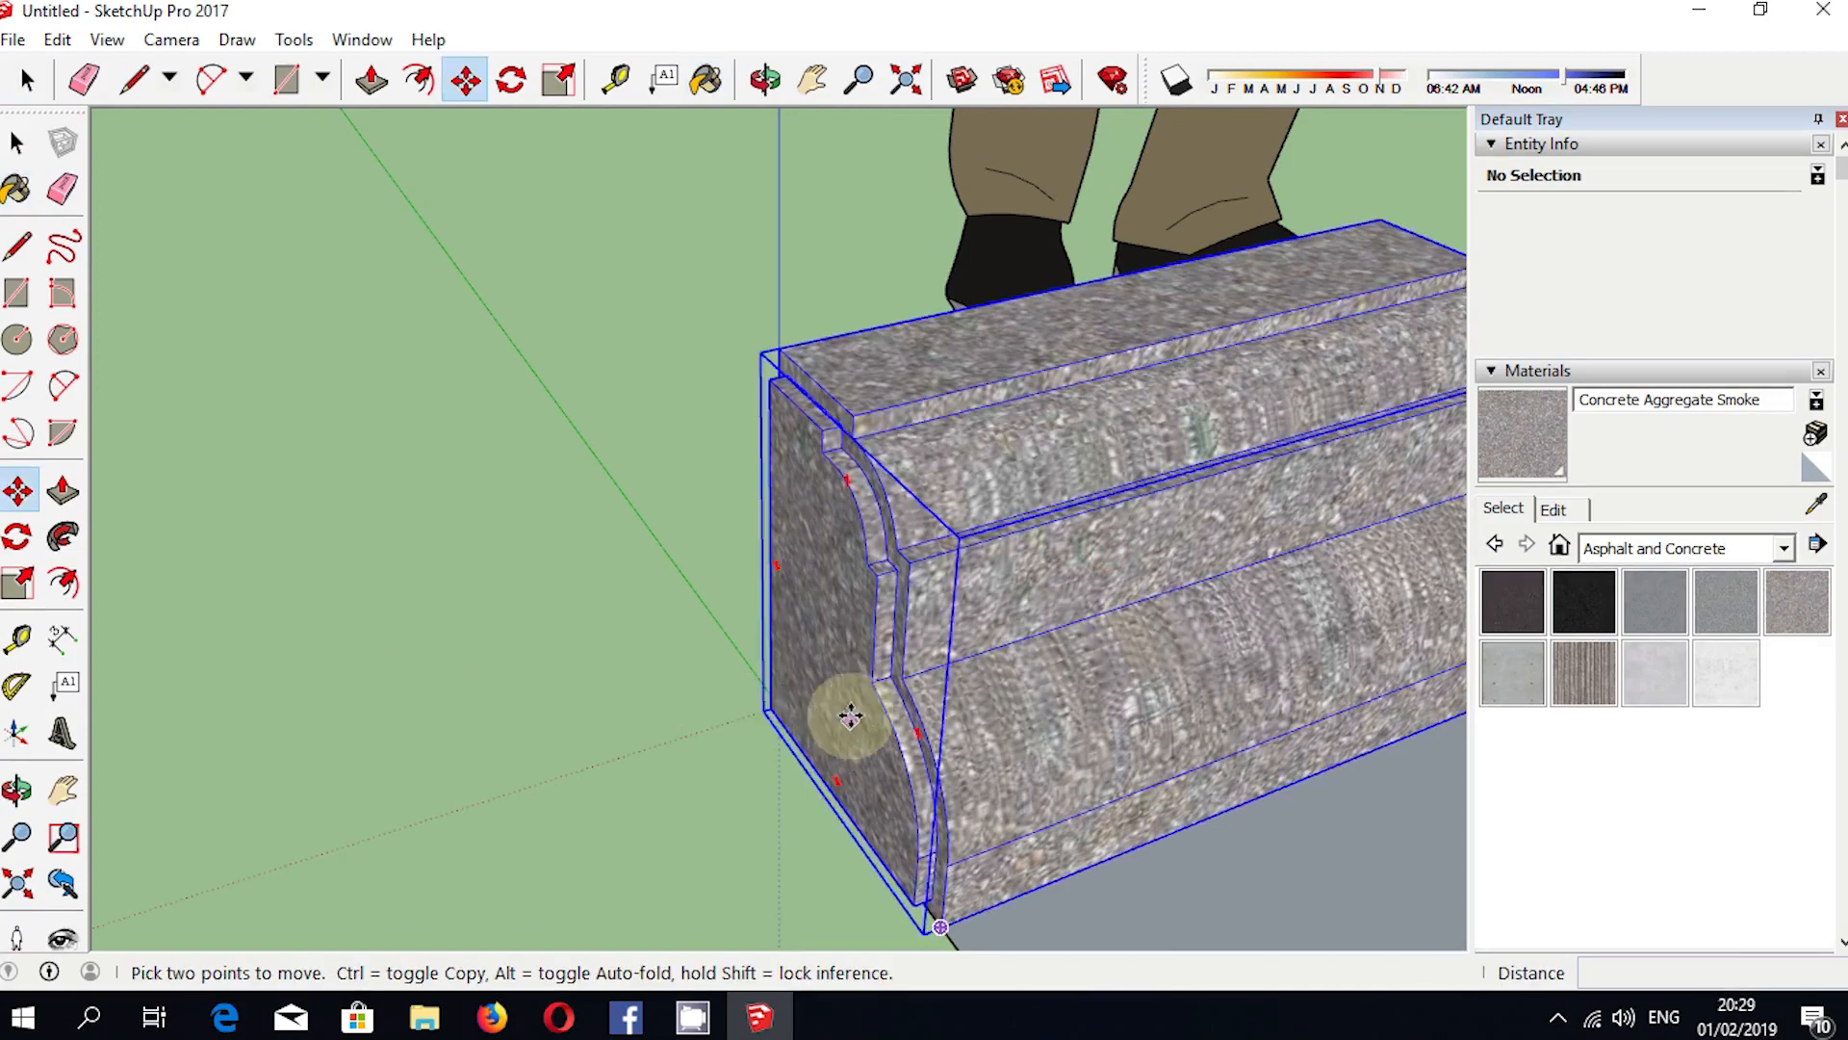
{"action": "left_click", "coordinate": [768, 379]}
{"action": "key", "text": "ctrl"}
{"action": "scroll", "coordinate": [857, 552], "scroll_direction": "down", "scroll_amount": 5}
{"action": "middle_click_drag", "start_coordinate": [1145, 516], "coordinate": [598, 416]}
{"action": "scroll", "coordinate": [982, 495], "scroll_direction": "up", "scroll_amount": 8}
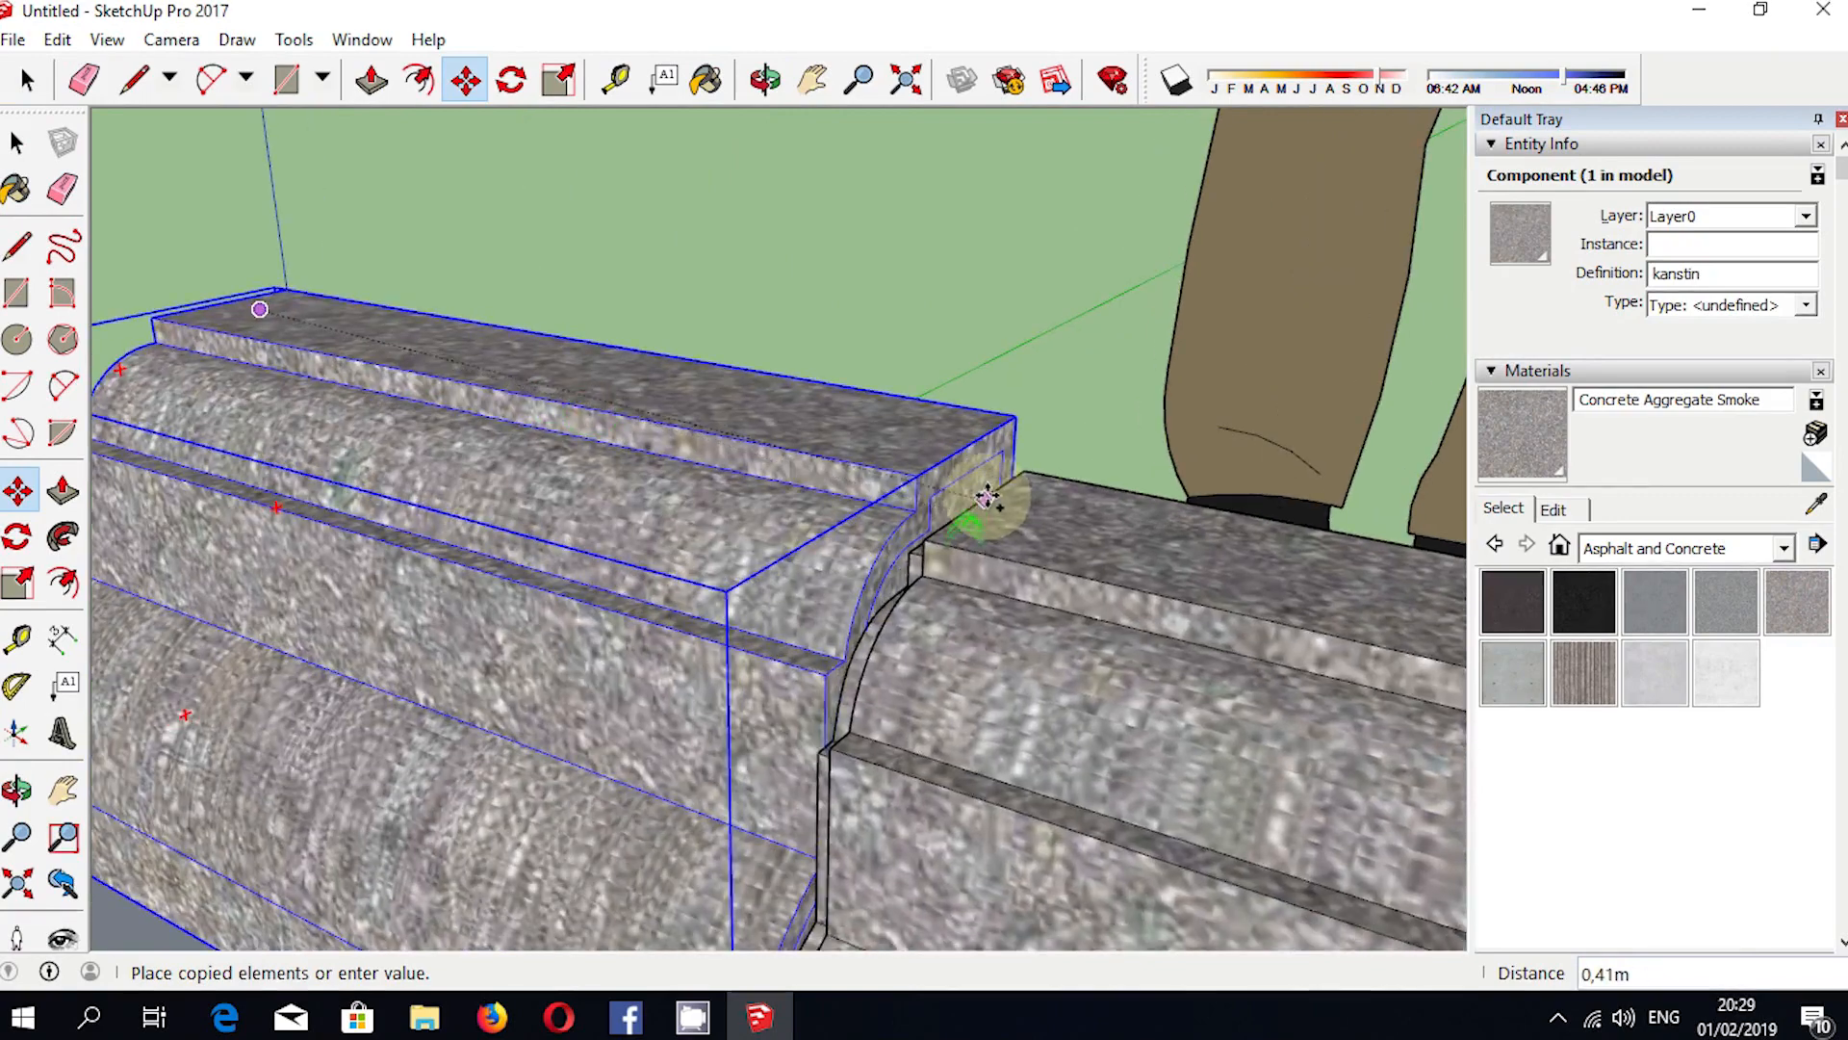
{"action": "left_click", "coordinate": [998, 452]}
Multiply the curb copy into an array of 34 copies along the road edge.
{"action": "scroll", "coordinate": [833, 429], "scroll_direction": "down", "scroll_amount": 6}
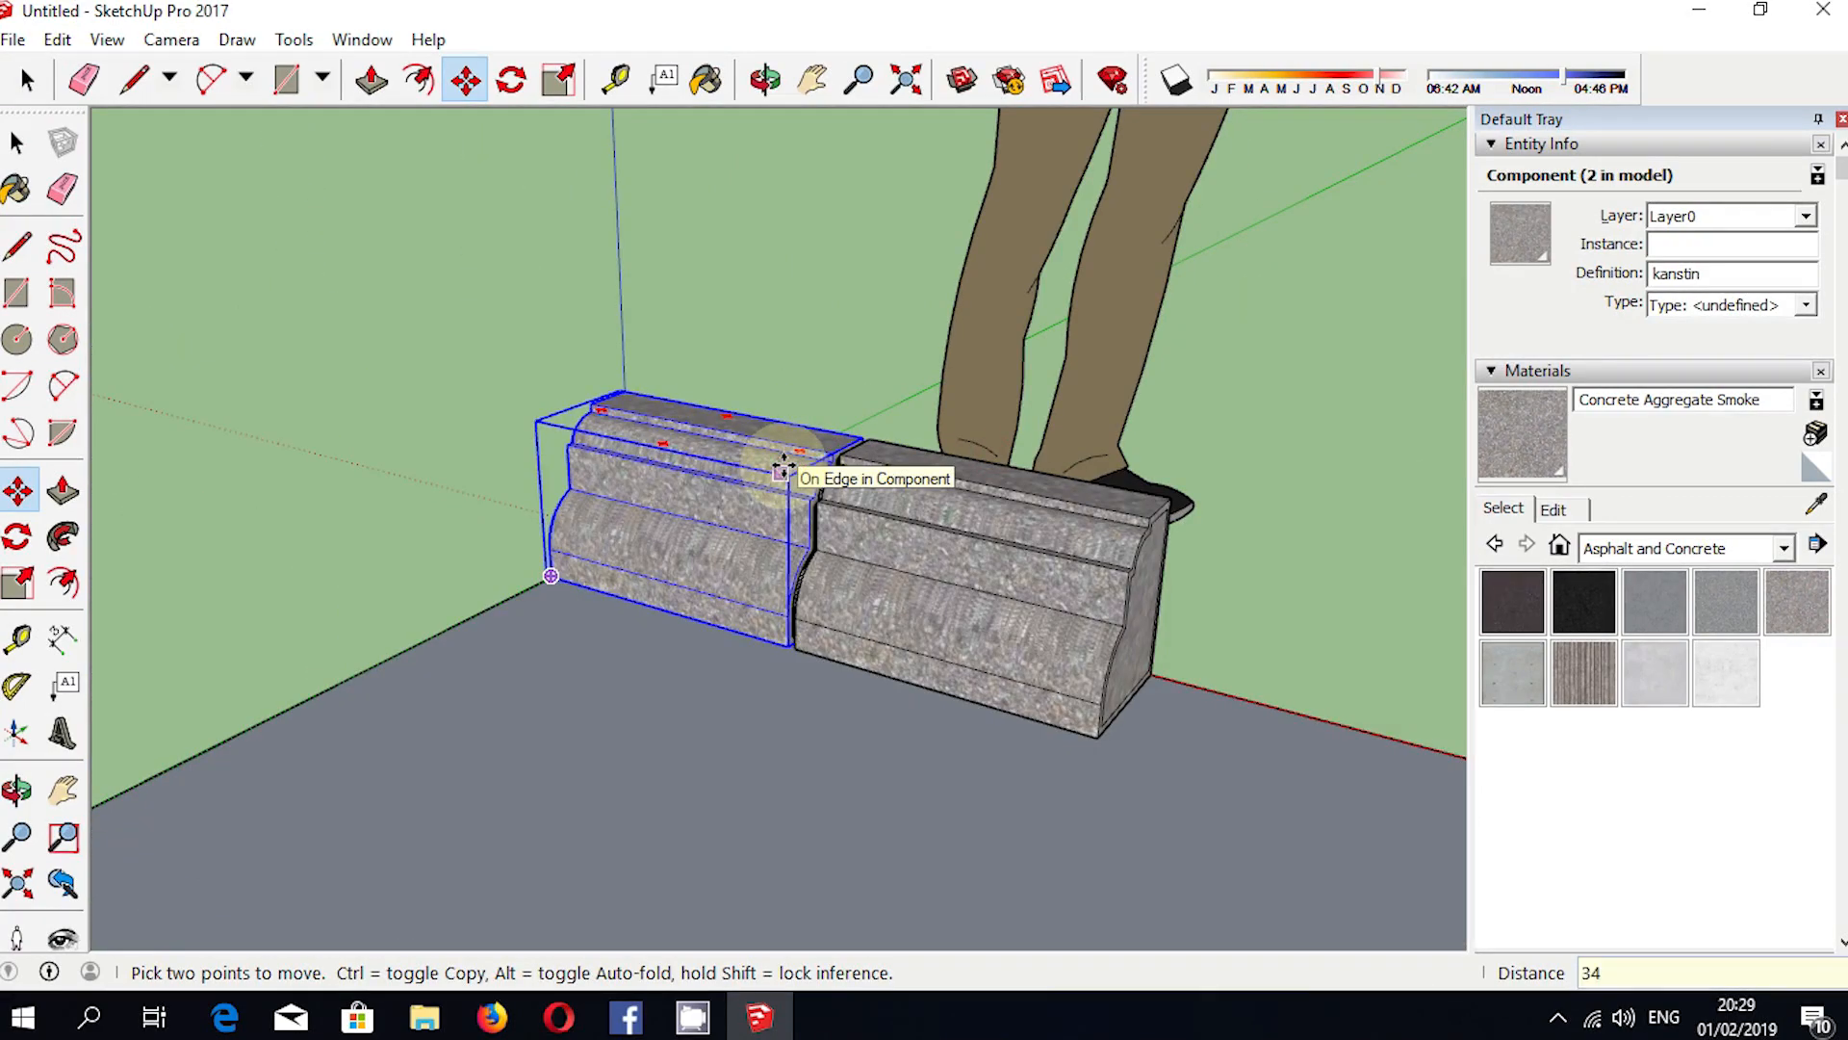
{"action": "key", "text": "Return"}
{"action": "scroll", "coordinate": [780, 534], "scroll_direction": "down", "scroll_amount": 5}
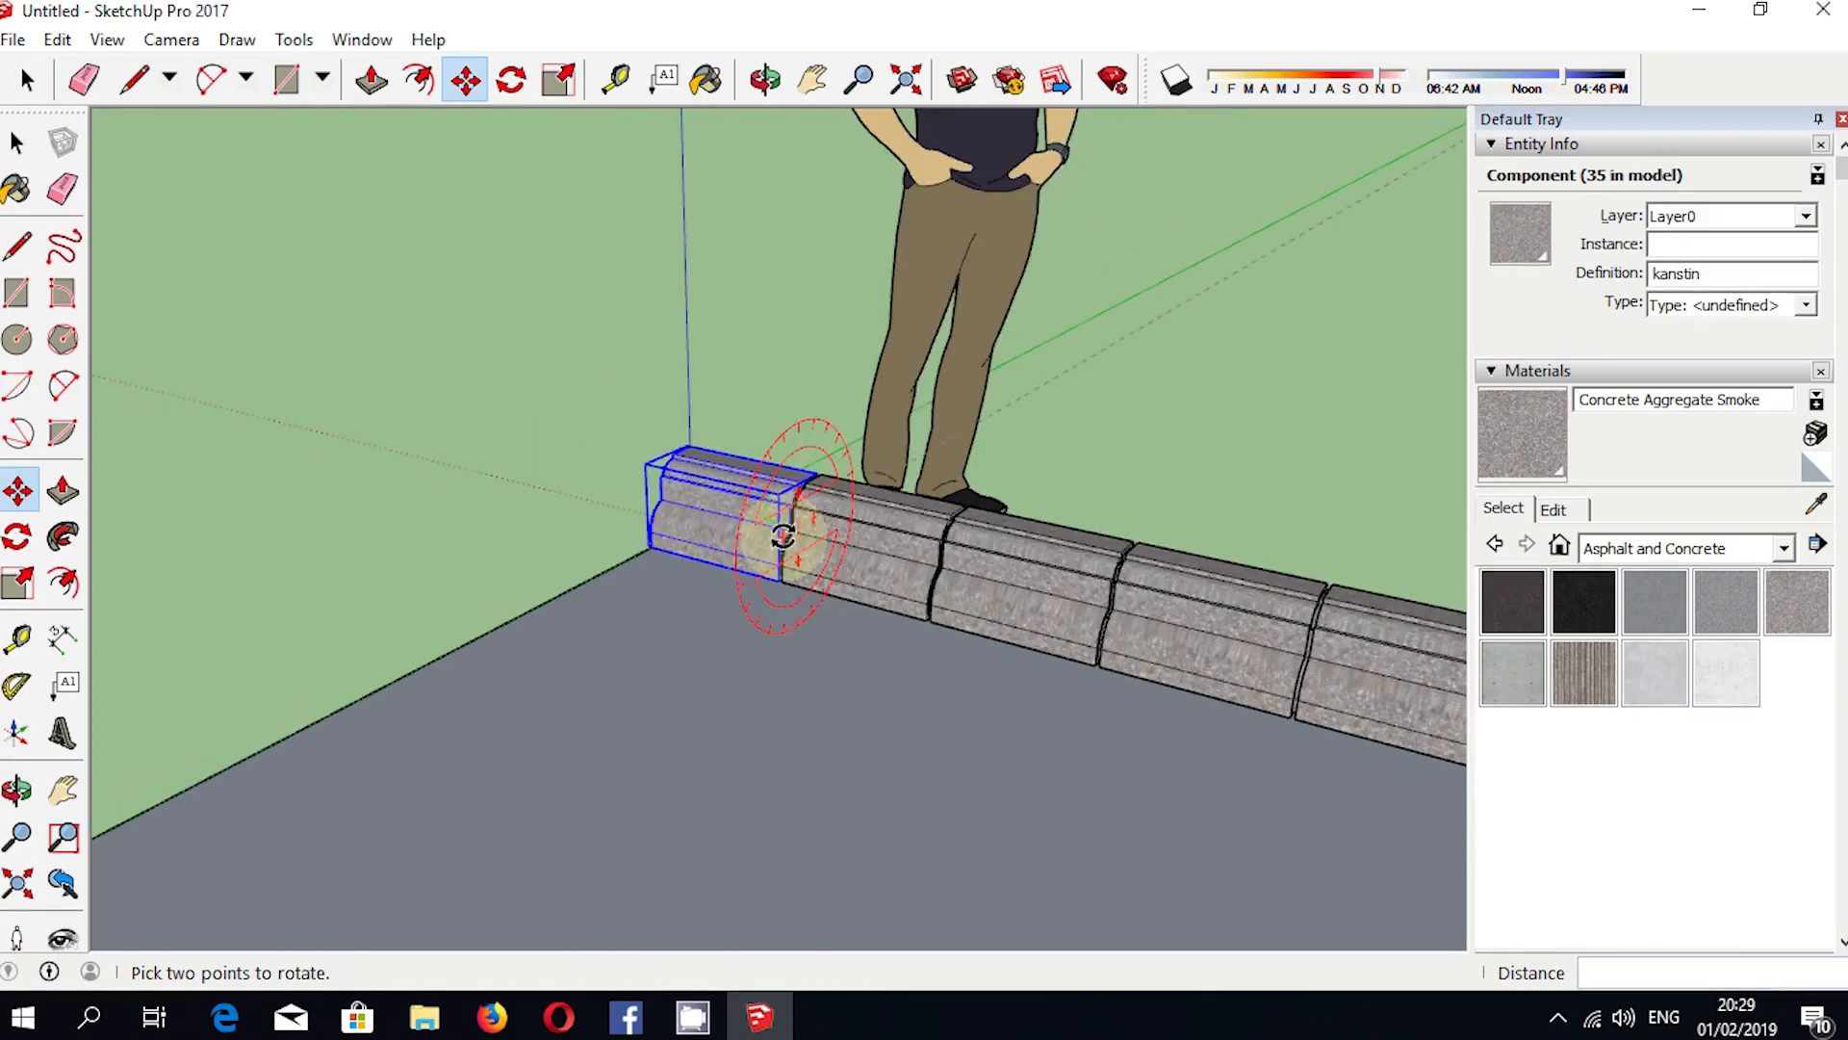
Paint the road surface with the Blacktop New material.
{"action": "middle_click_drag", "start_coordinate": [854, 718], "coordinate": [1490, 686]}
{"action": "scroll", "coordinate": [785, 650], "scroll_direction": "down", "scroll_amount": 6}
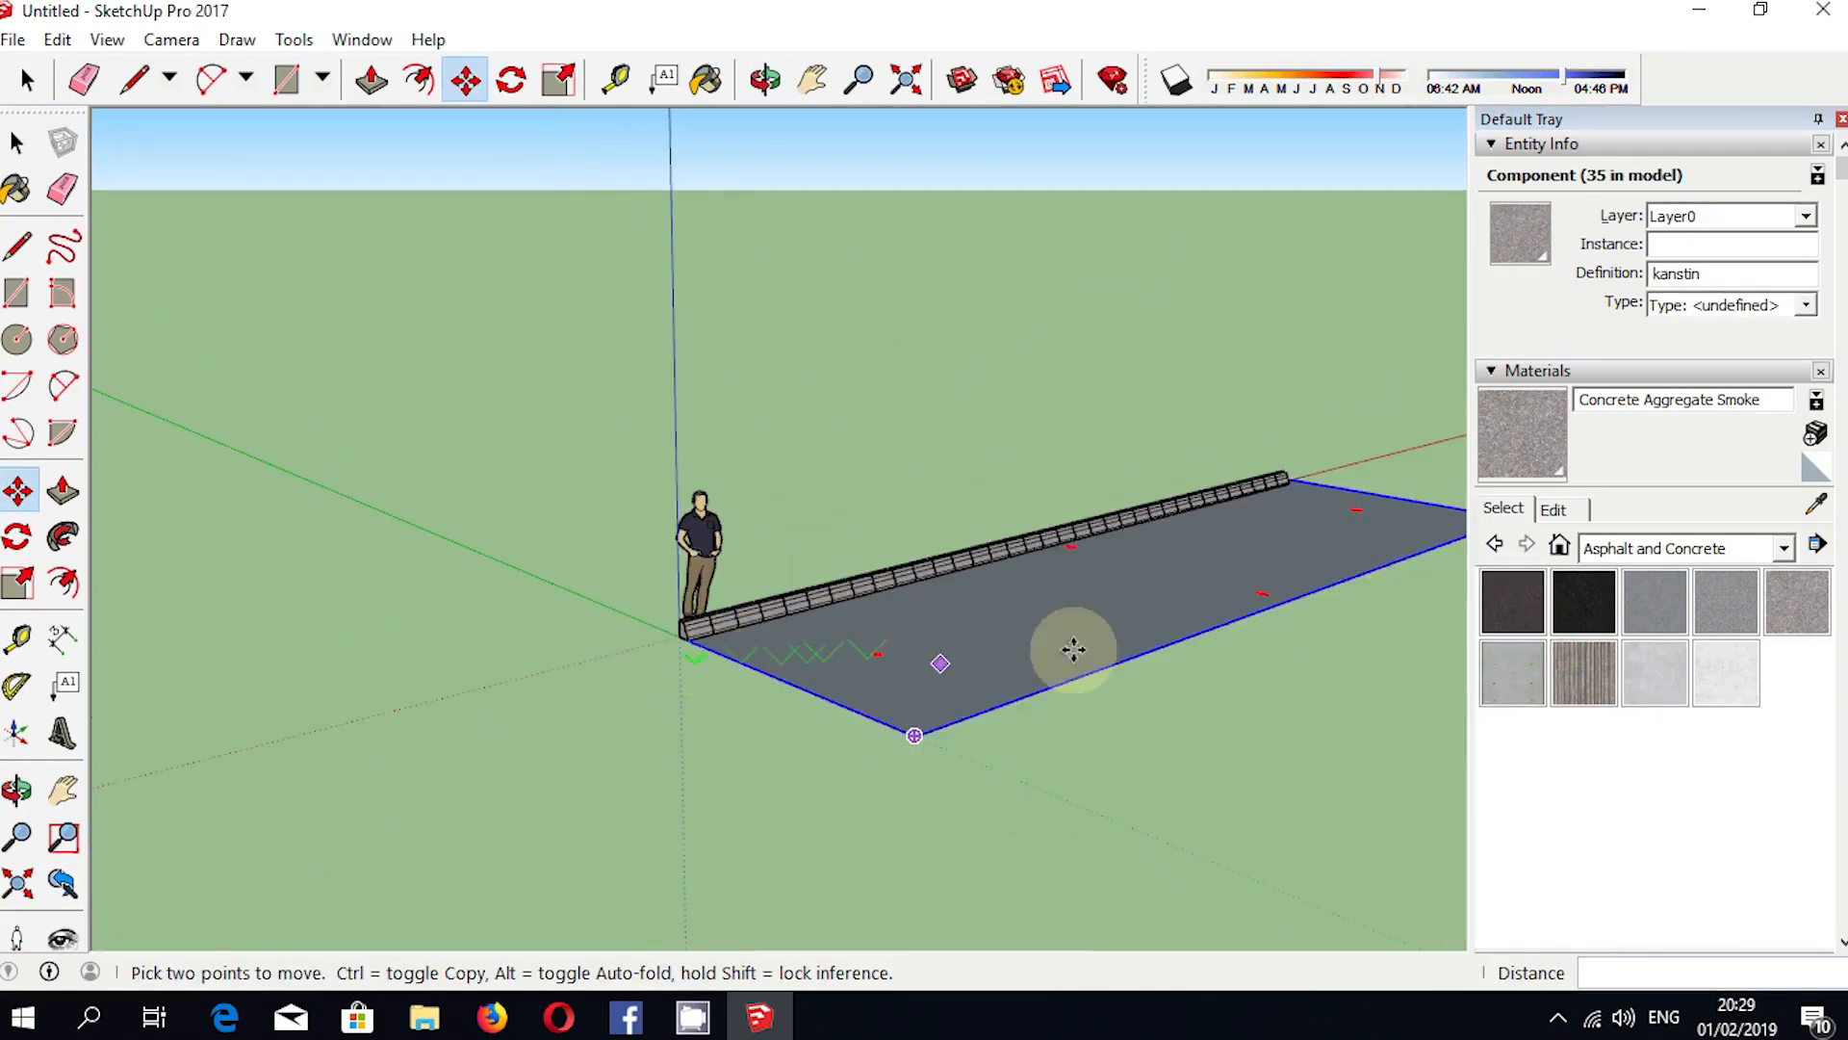
{"action": "scroll", "coordinate": [1263, 543], "scroll_direction": "up", "scroll_amount": 4}
{"action": "left_click", "coordinate": [1678, 427]}
{"action": "mouse_move", "coordinate": [1267, 562]}
{"action": "middle_mouse_down"}
{"action": "mouse_move", "coordinate": [1332, 504]}
{"action": "mouse_move", "coordinate": [1273, 515]}
{"action": "mouse_move", "coordinate": [1246, 565]}
{"action": "middle_mouse_up"}
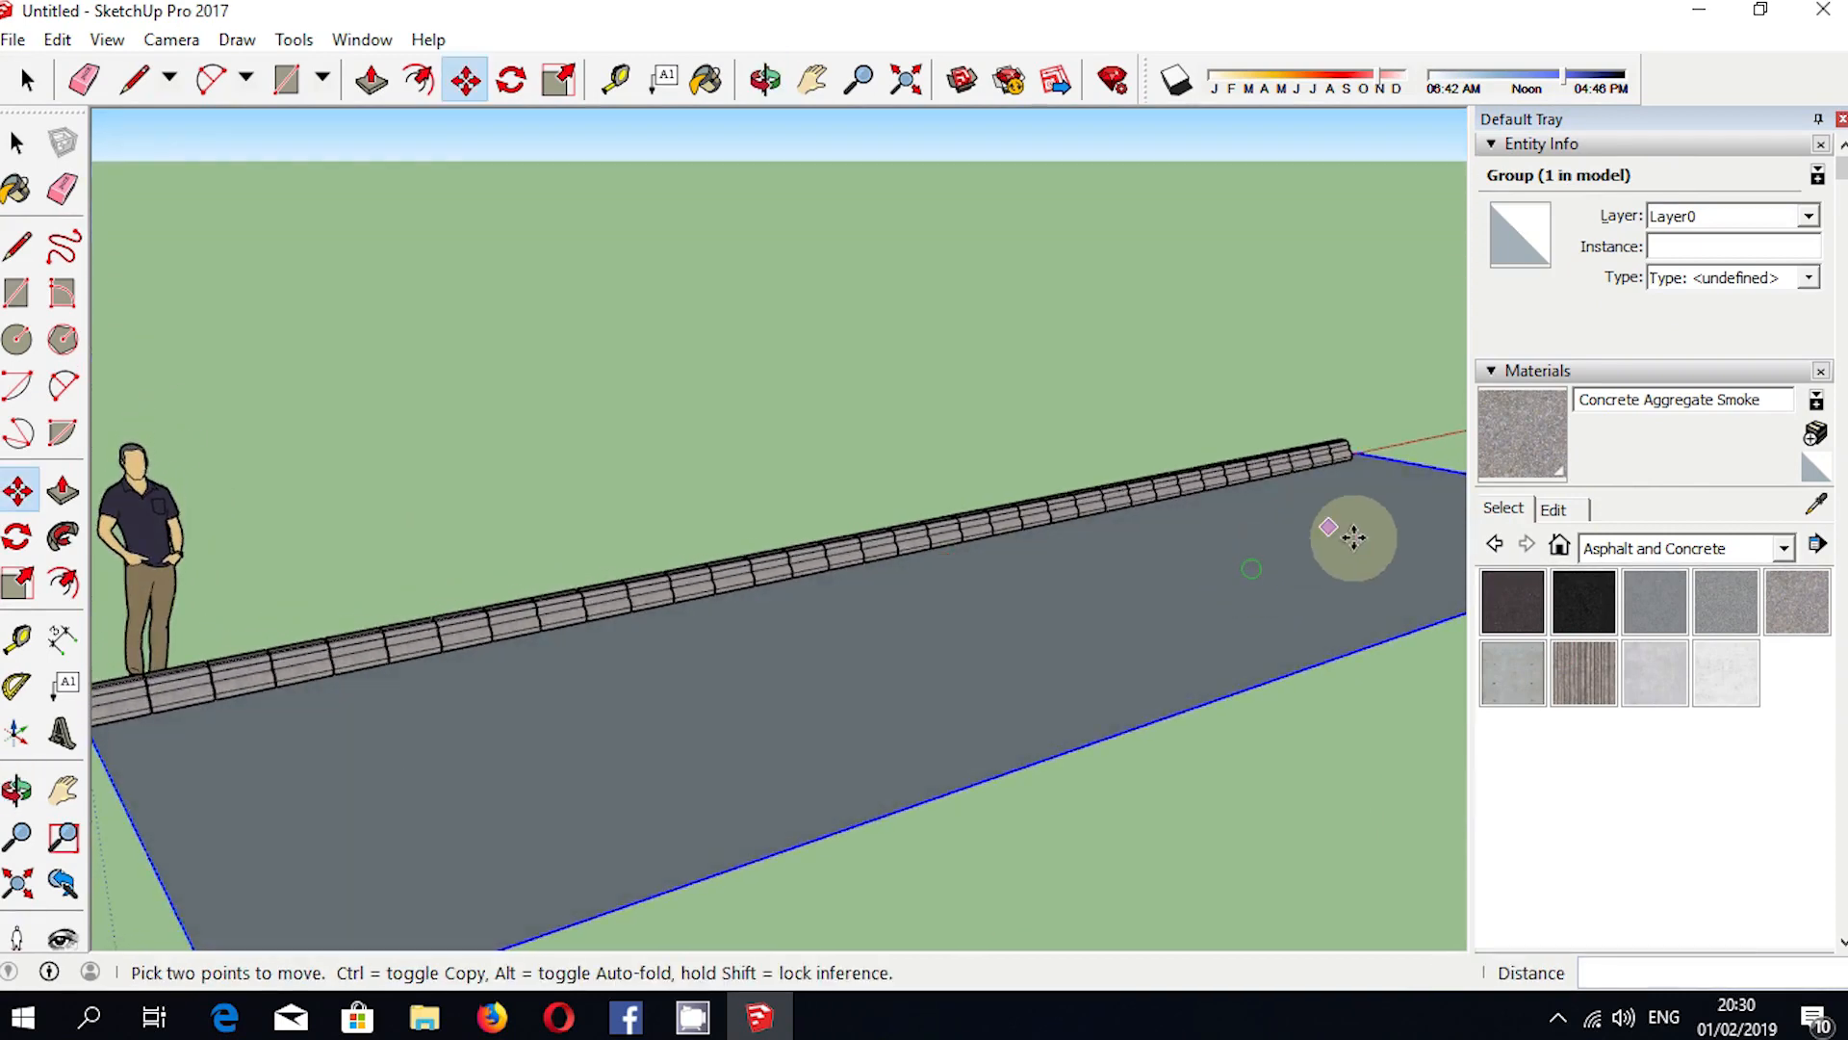
{"action": "left_click", "coordinate": [1581, 604]}
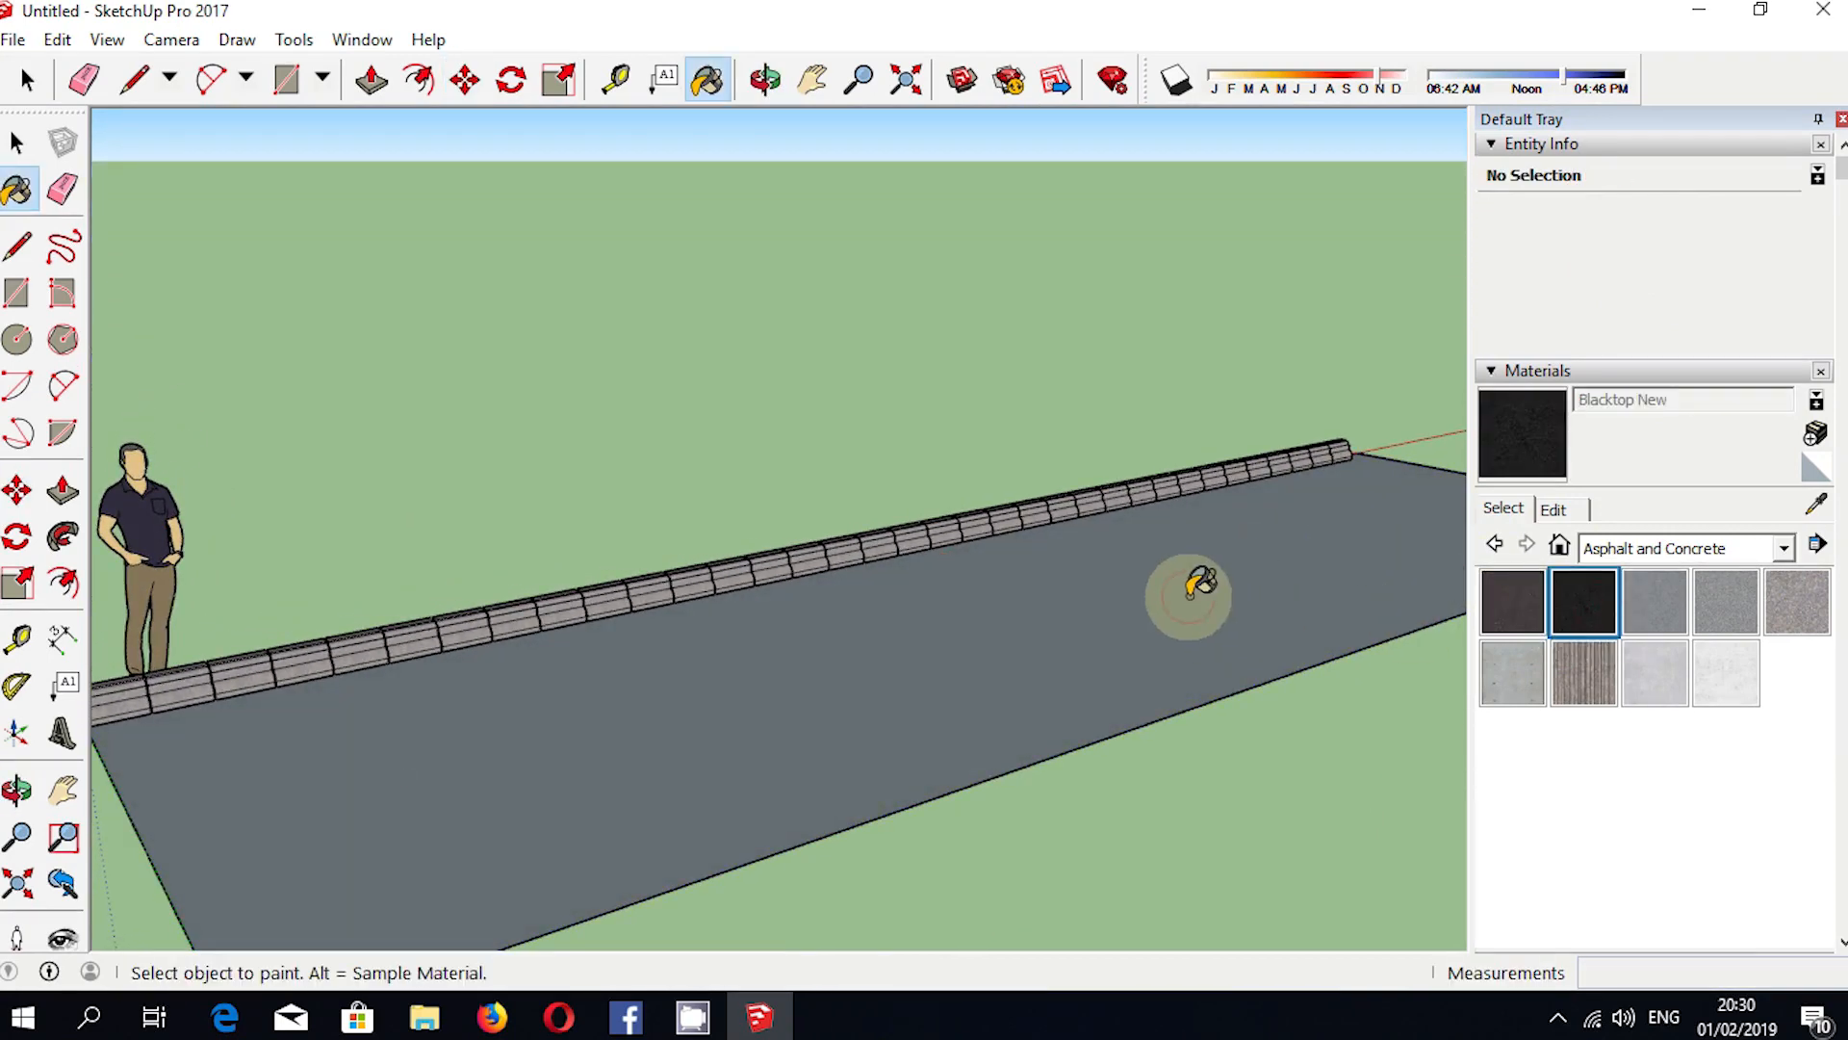
{"action": "left_click", "coordinate": [1188, 593]}
Scale the road surface lengthwise so its far edge lines up with the end of the curb row.
{"action": "key", "text": "space"}
{"action": "left_click", "coordinate": [1315, 576]}
{"action": "key", "text": "s"}
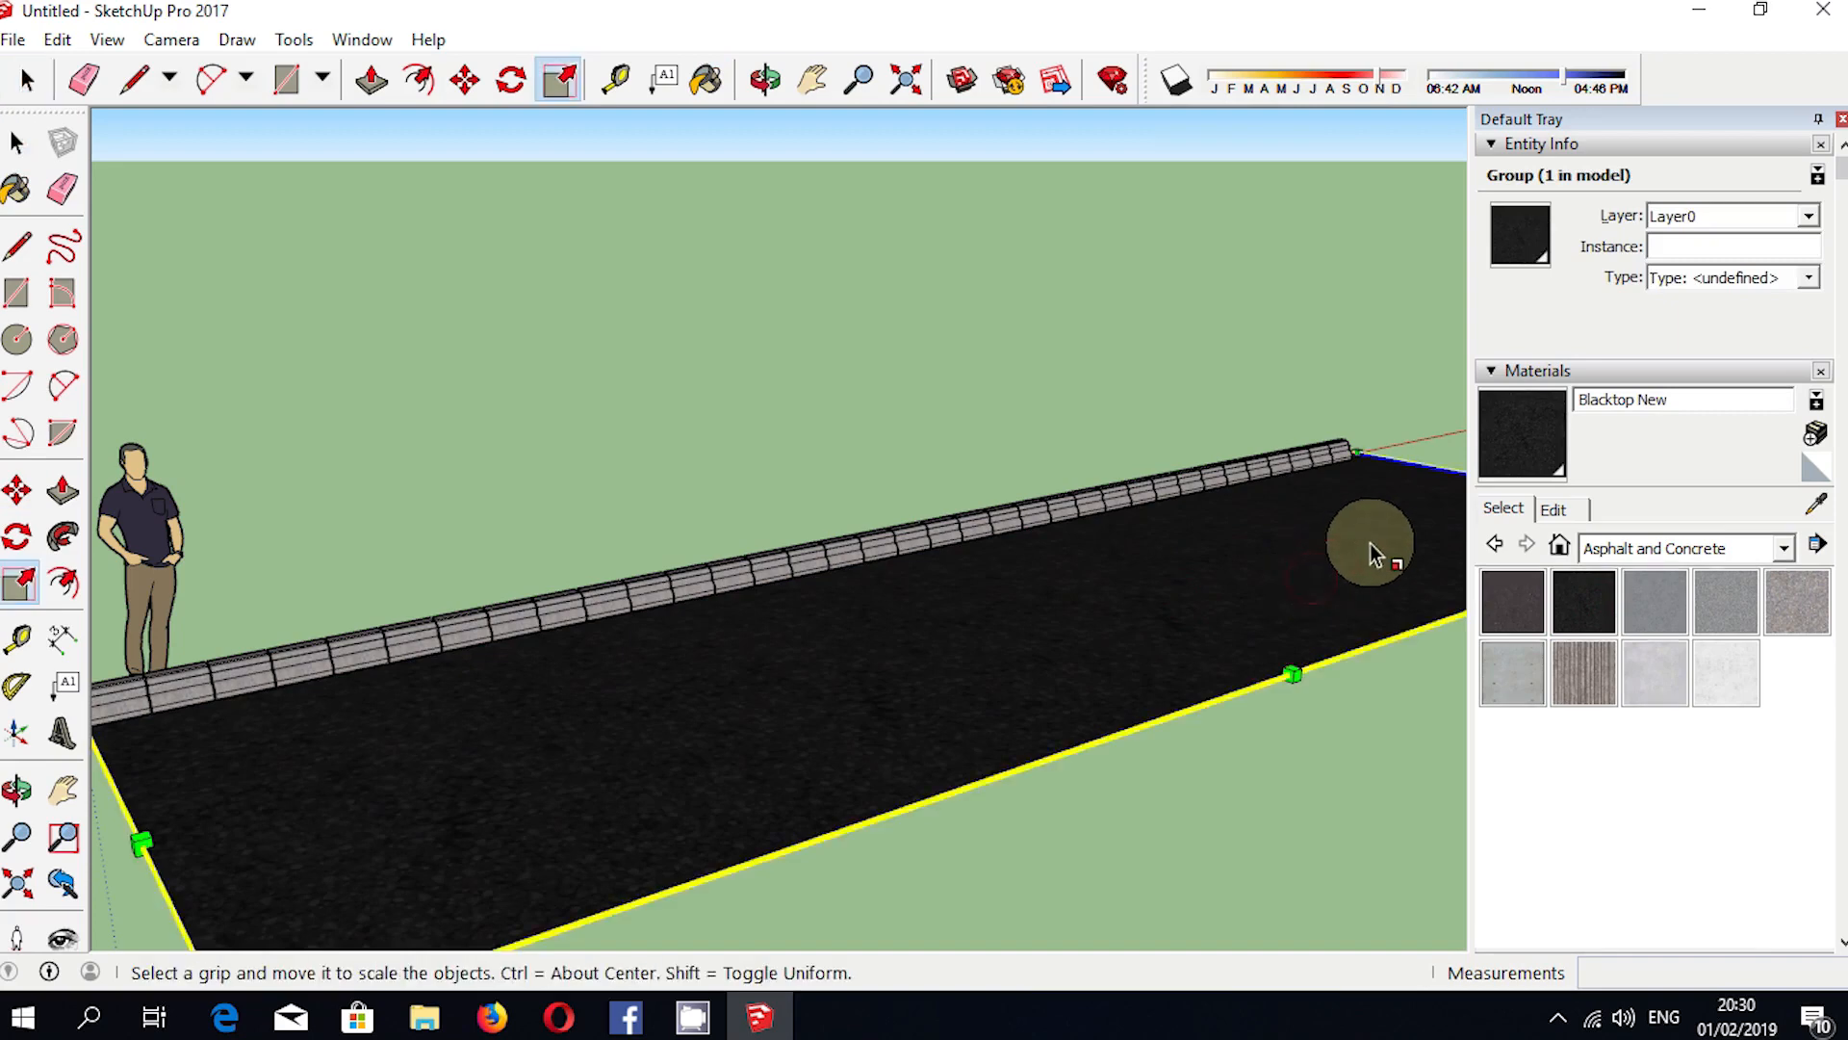
{"action": "scroll", "coordinate": [1364, 512], "scroll_direction": "down", "scroll_amount": 3}
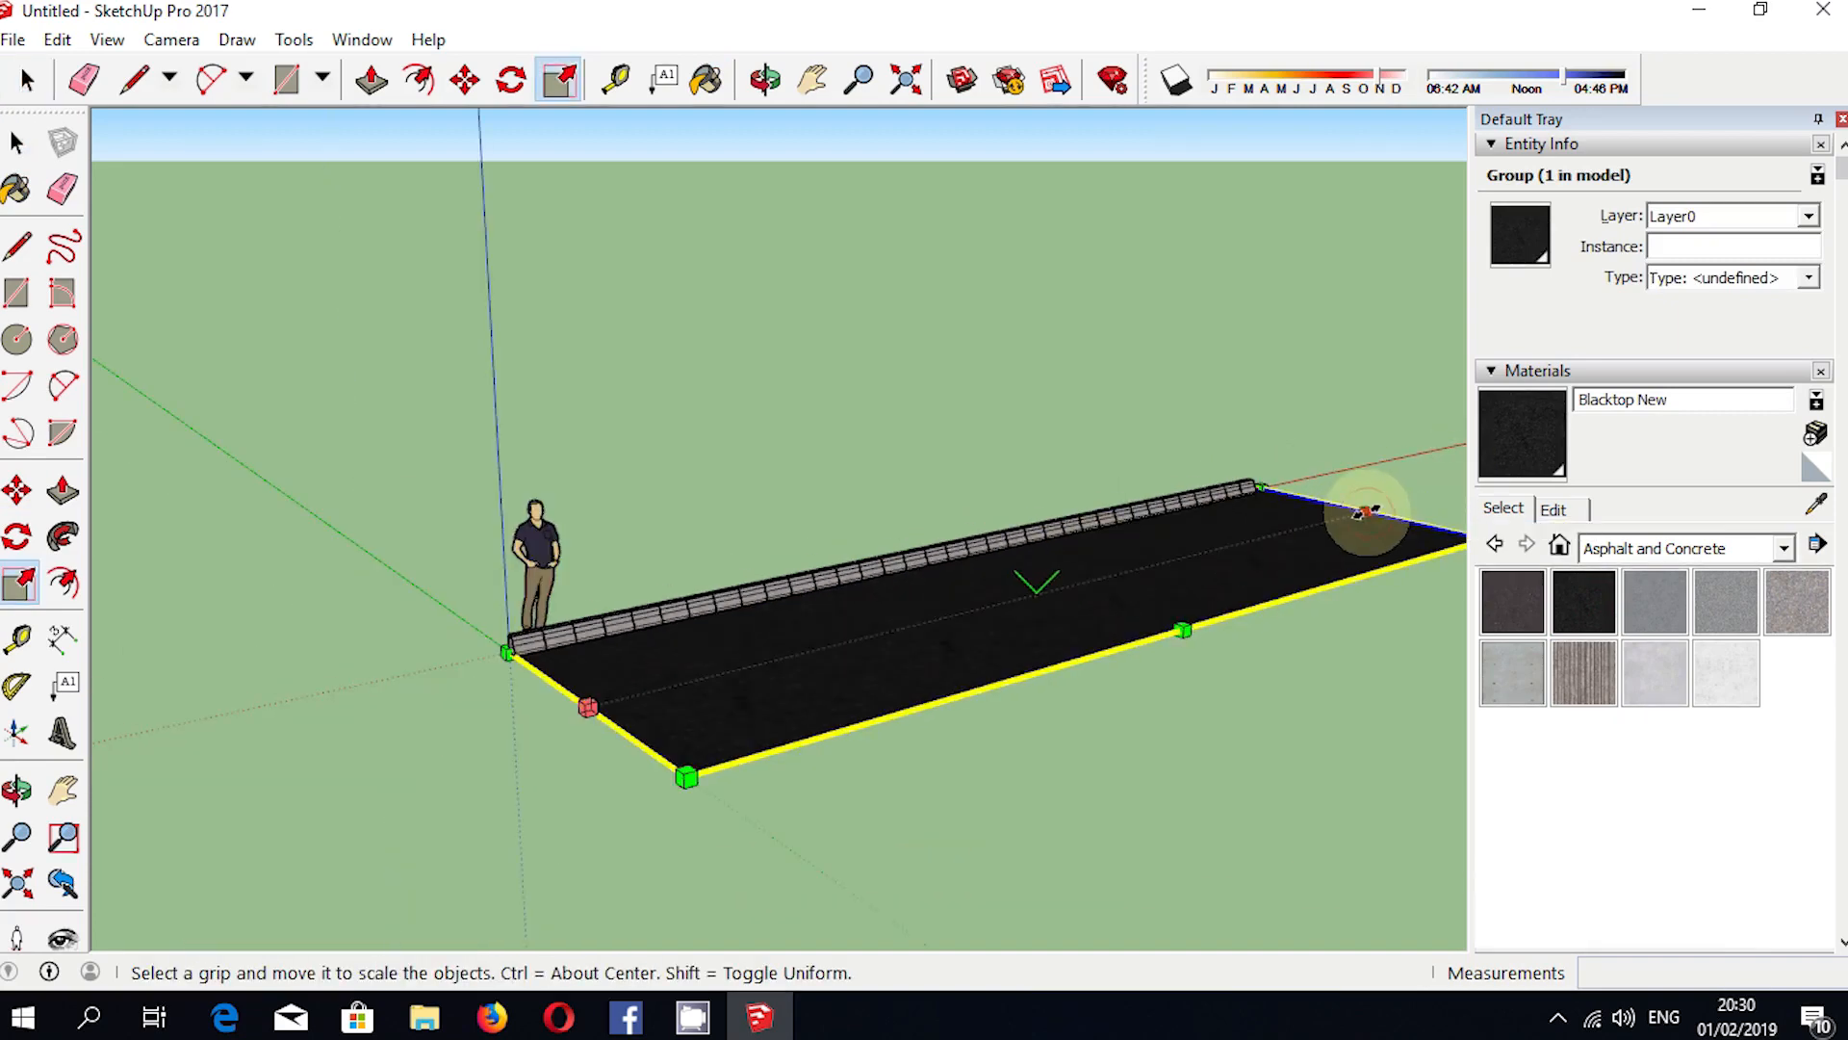
{"action": "left_click_drag", "start_coordinate": [1365, 512], "coordinate": [1255, 489]}
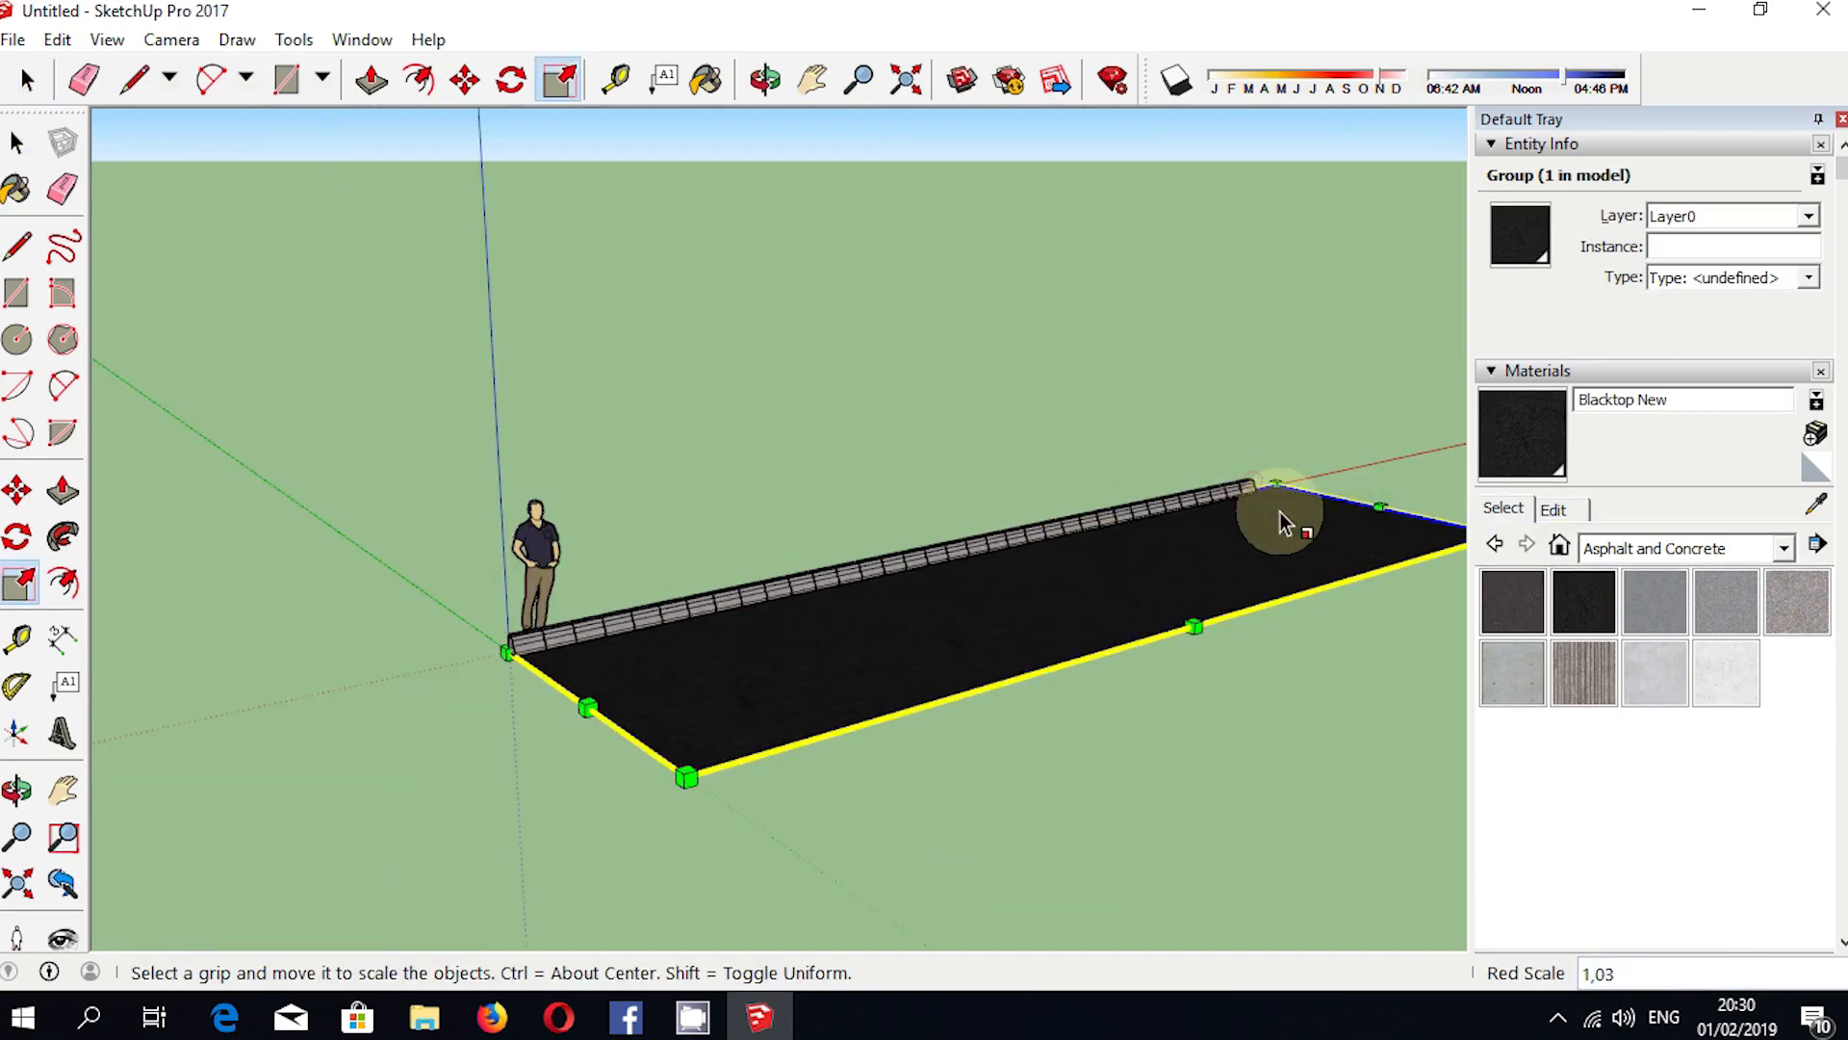
{"action": "left_click_drag", "start_coordinate": [1378, 505], "coordinate": [1254, 489]}
Copy the road surface from its outer near corner to the top rear corner of the first curb block.
{"action": "key", "text": "m"}
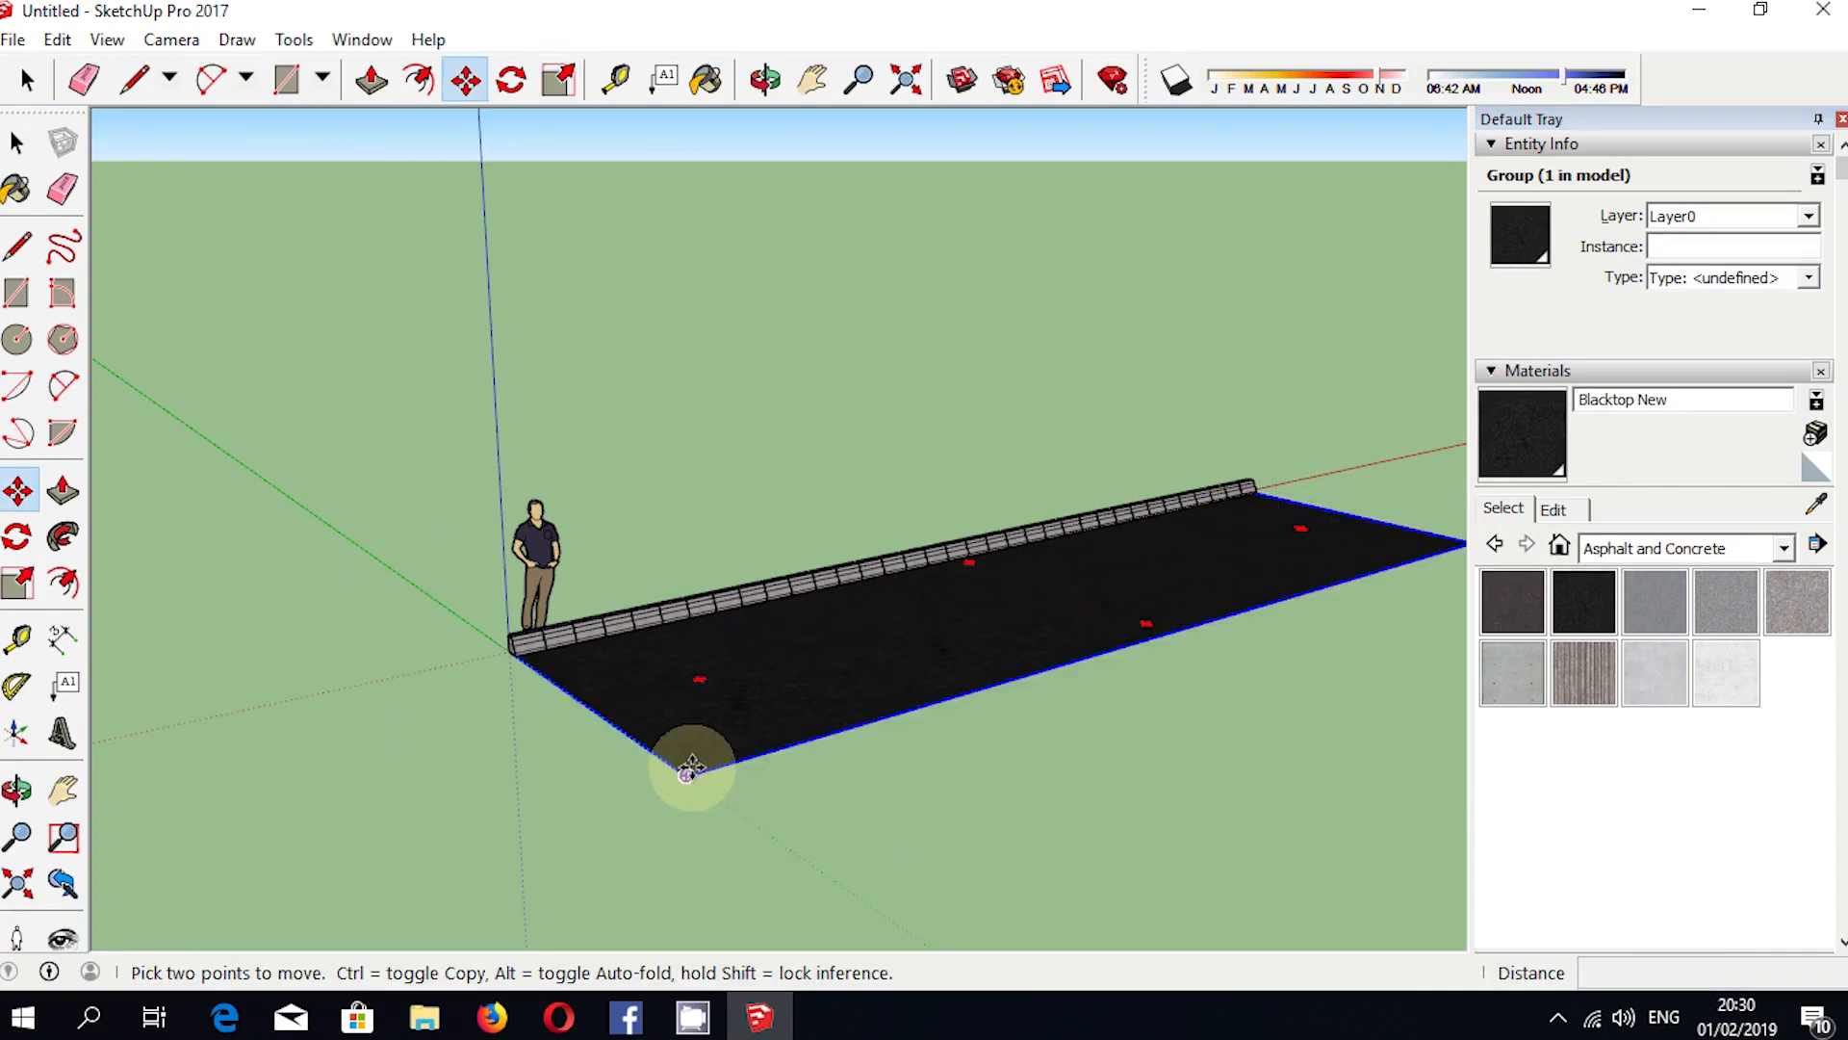
{"action": "key", "text": "ctrl"}
{"action": "left_click", "coordinate": [689, 771]}
{"action": "scroll", "coordinate": [616, 732], "scroll_direction": "up", "scroll_amount": 4}
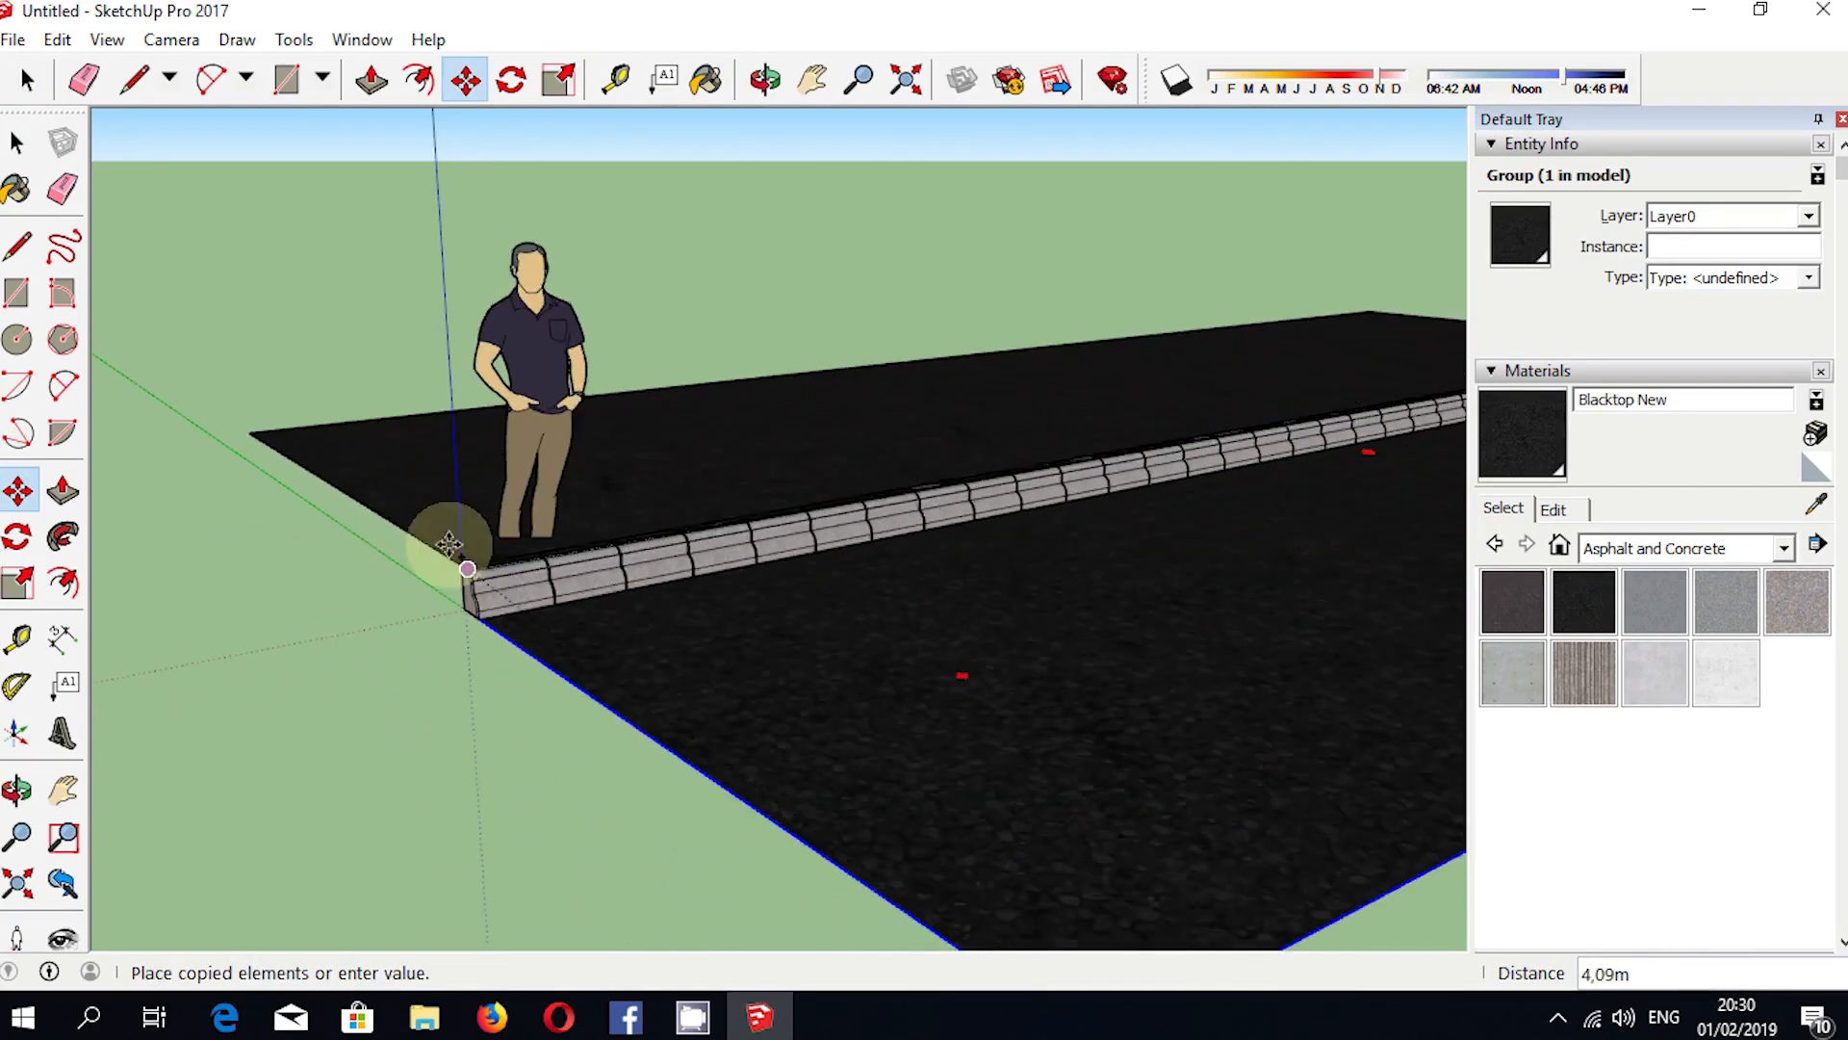
{"action": "scroll", "coordinate": [449, 545], "scroll_direction": "up", "scroll_amount": 3}
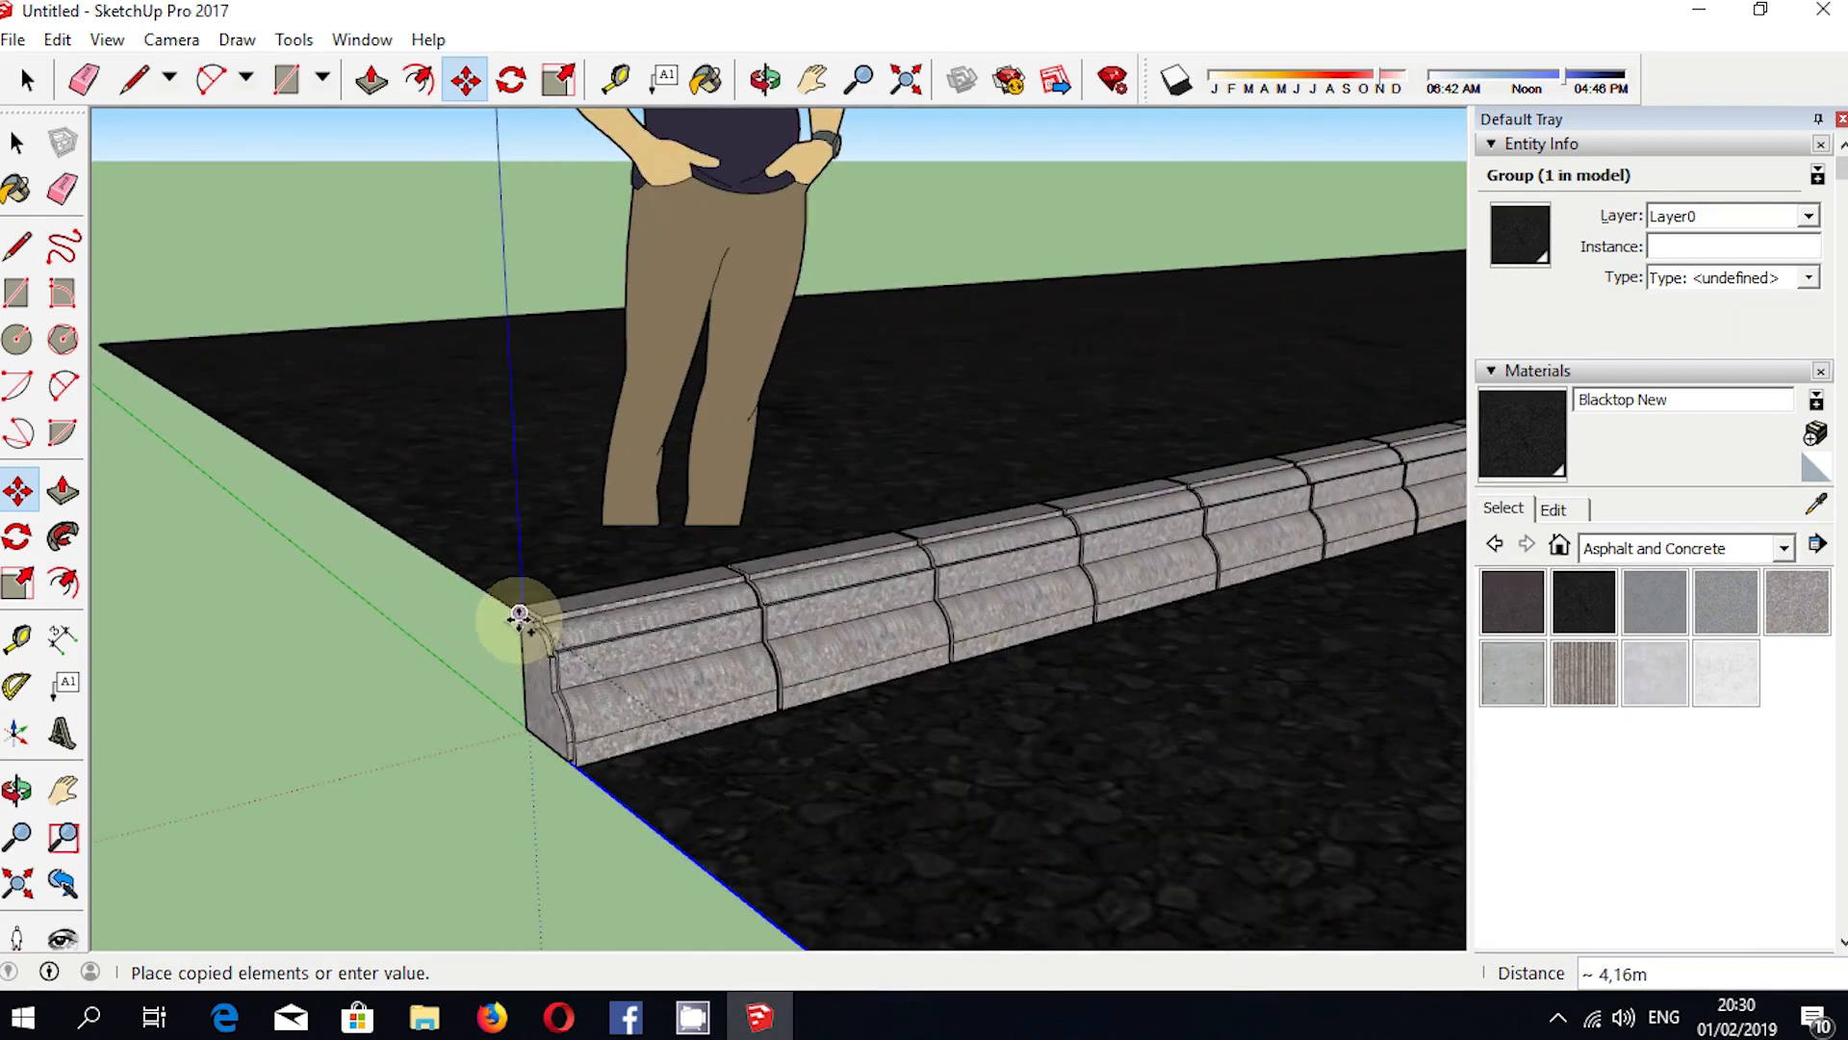
{"action": "left_click", "coordinate": [519, 613]}
{"action": "scroll", "coordinate": [397, 747], "scroll_direction": "down", "scroll_amount": 4}
Delete the standing person figure behind the curb row.
{"action": "key", "text": "space"}
{"action": "left_click", "coordinate": [340, 784]}
{"action": "left_click", "coordinate": [542, 499]}
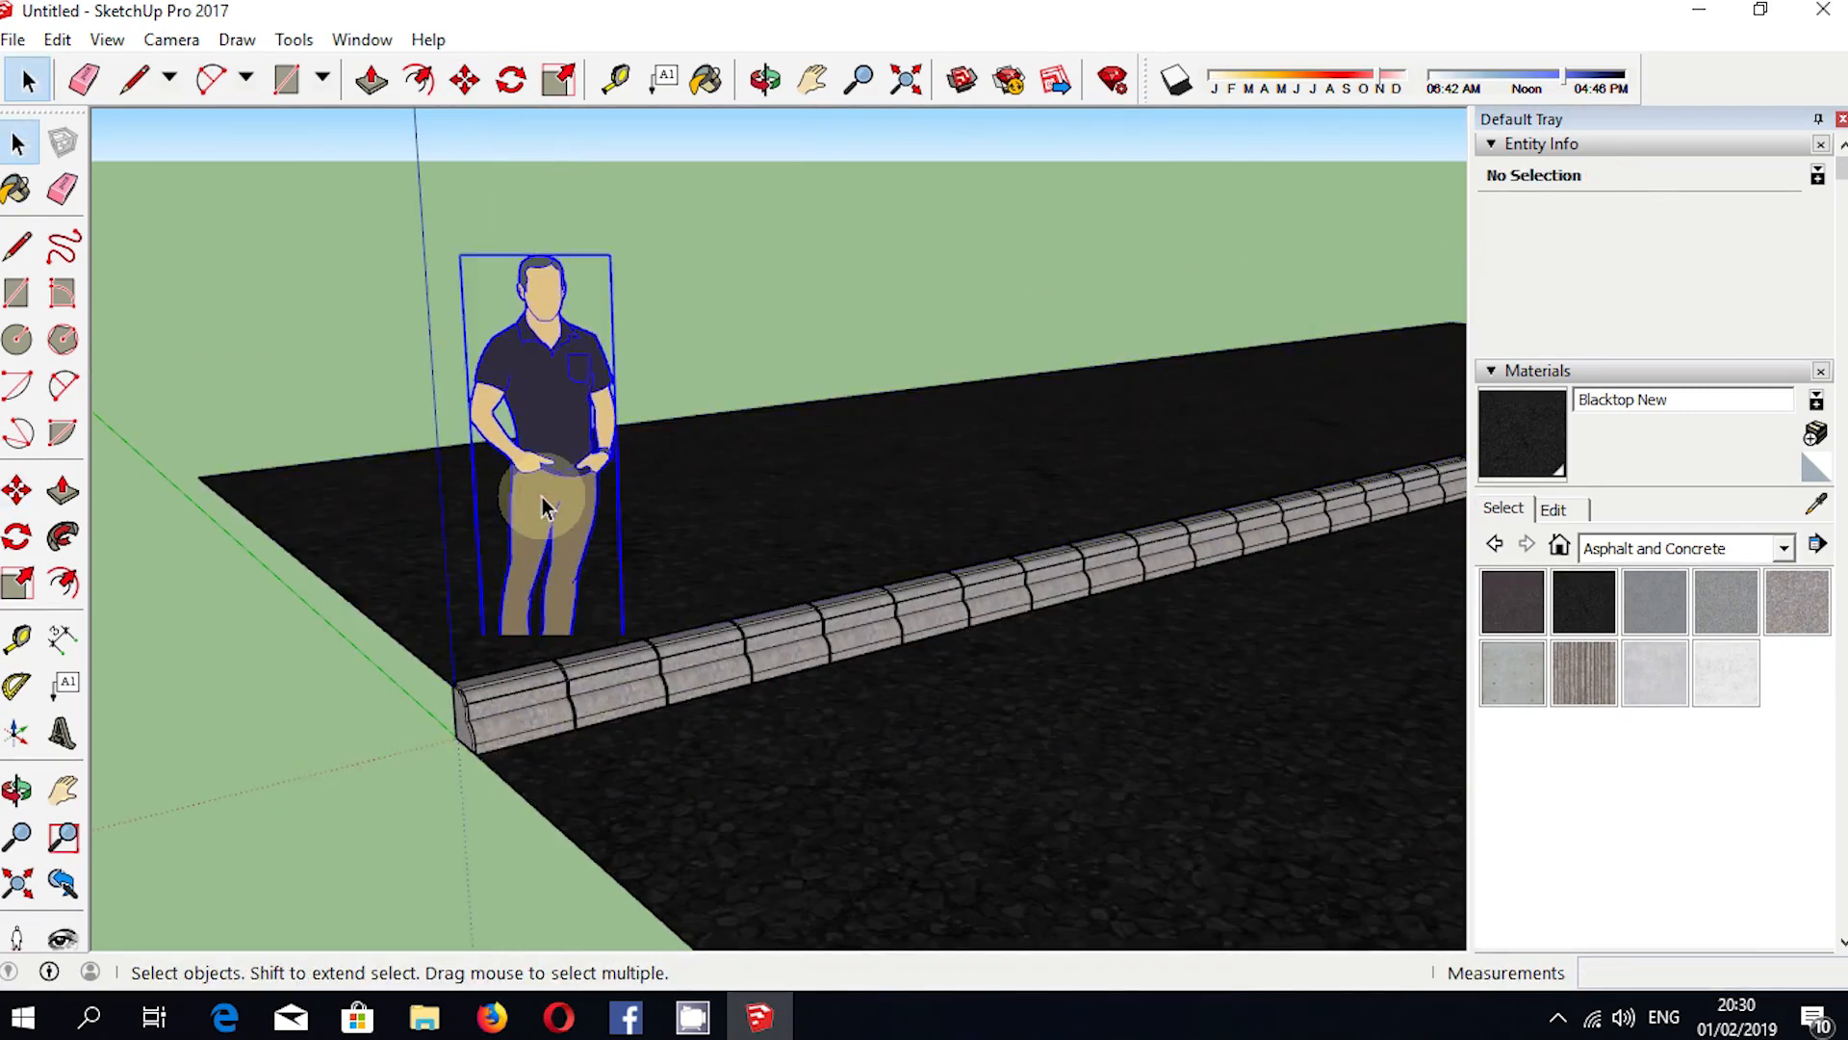
{"action": "key", "text": "Delete"}
Paint the raised surface behind the curbs with the Grass Dark Green material from the Landscaping, Fencing and Vegetation collection.
{"action": "scroll", "coordinate": [1304, 495], "scroll_direction": "up", "scroll_amount": 5}
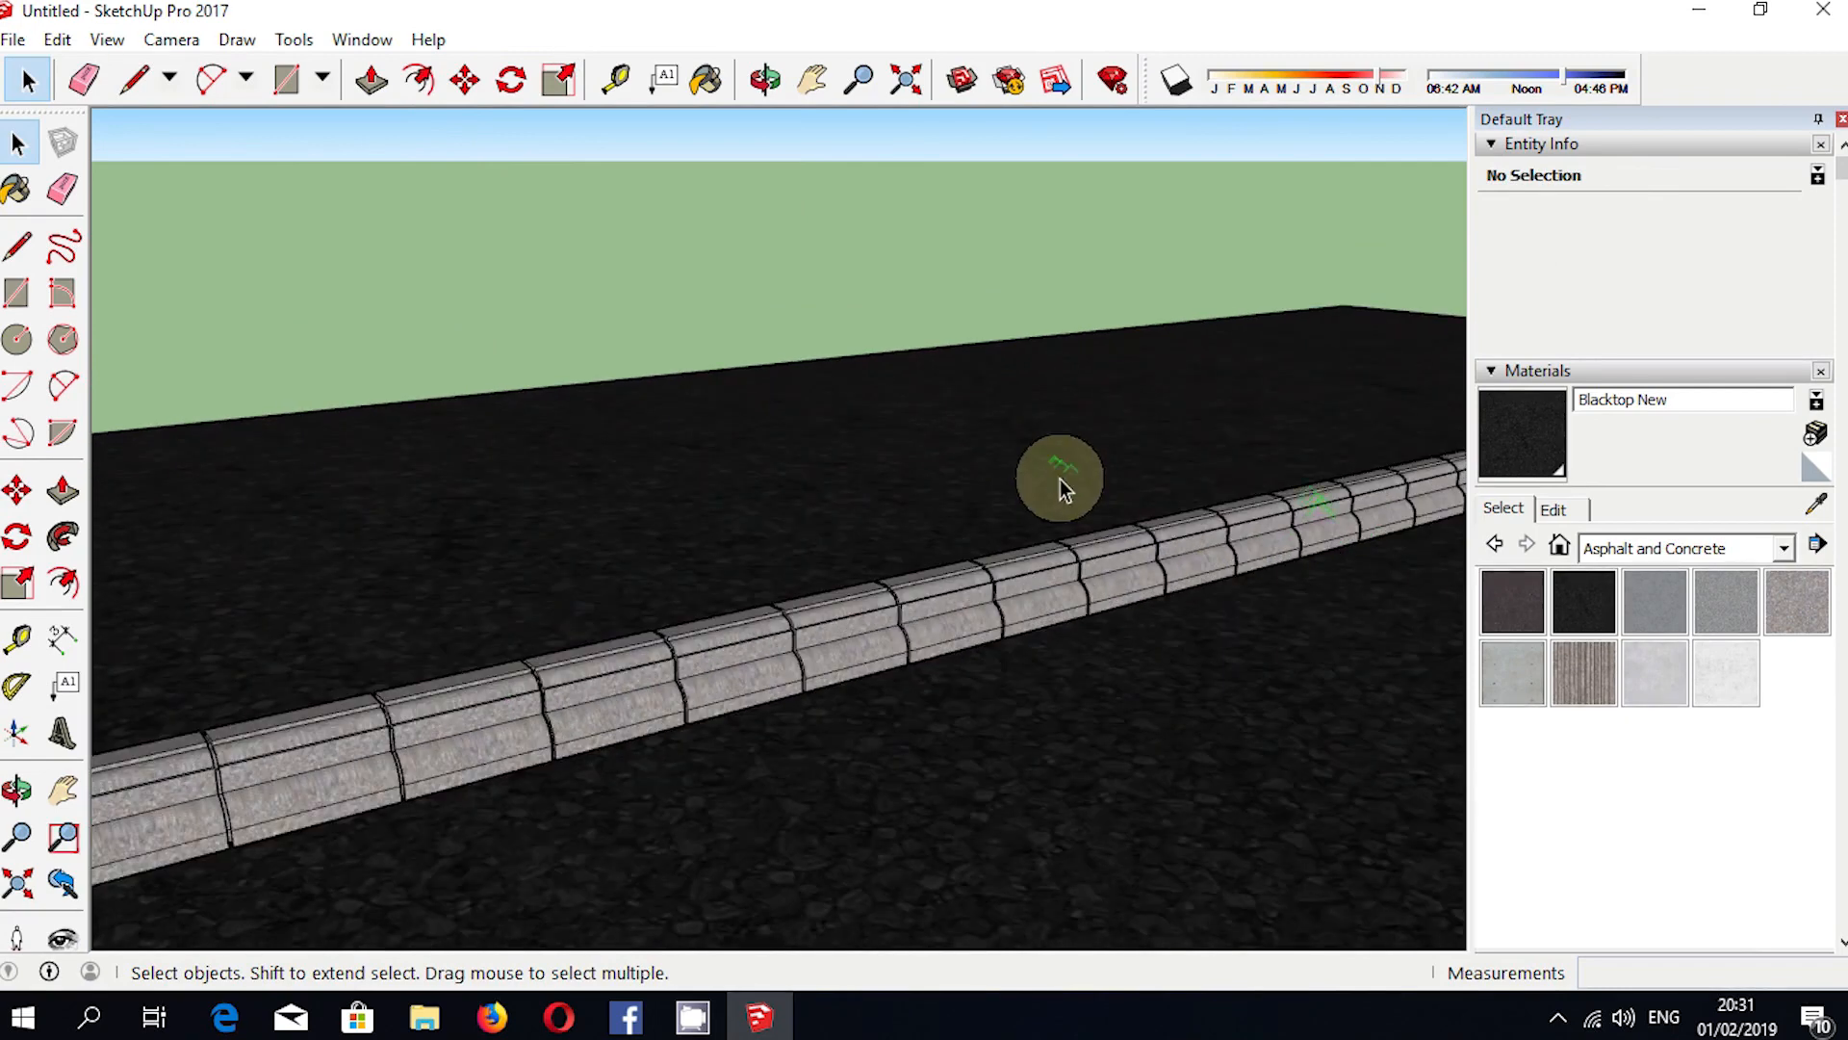
{"action": "left_click", "coordinate": [1733, 546]}
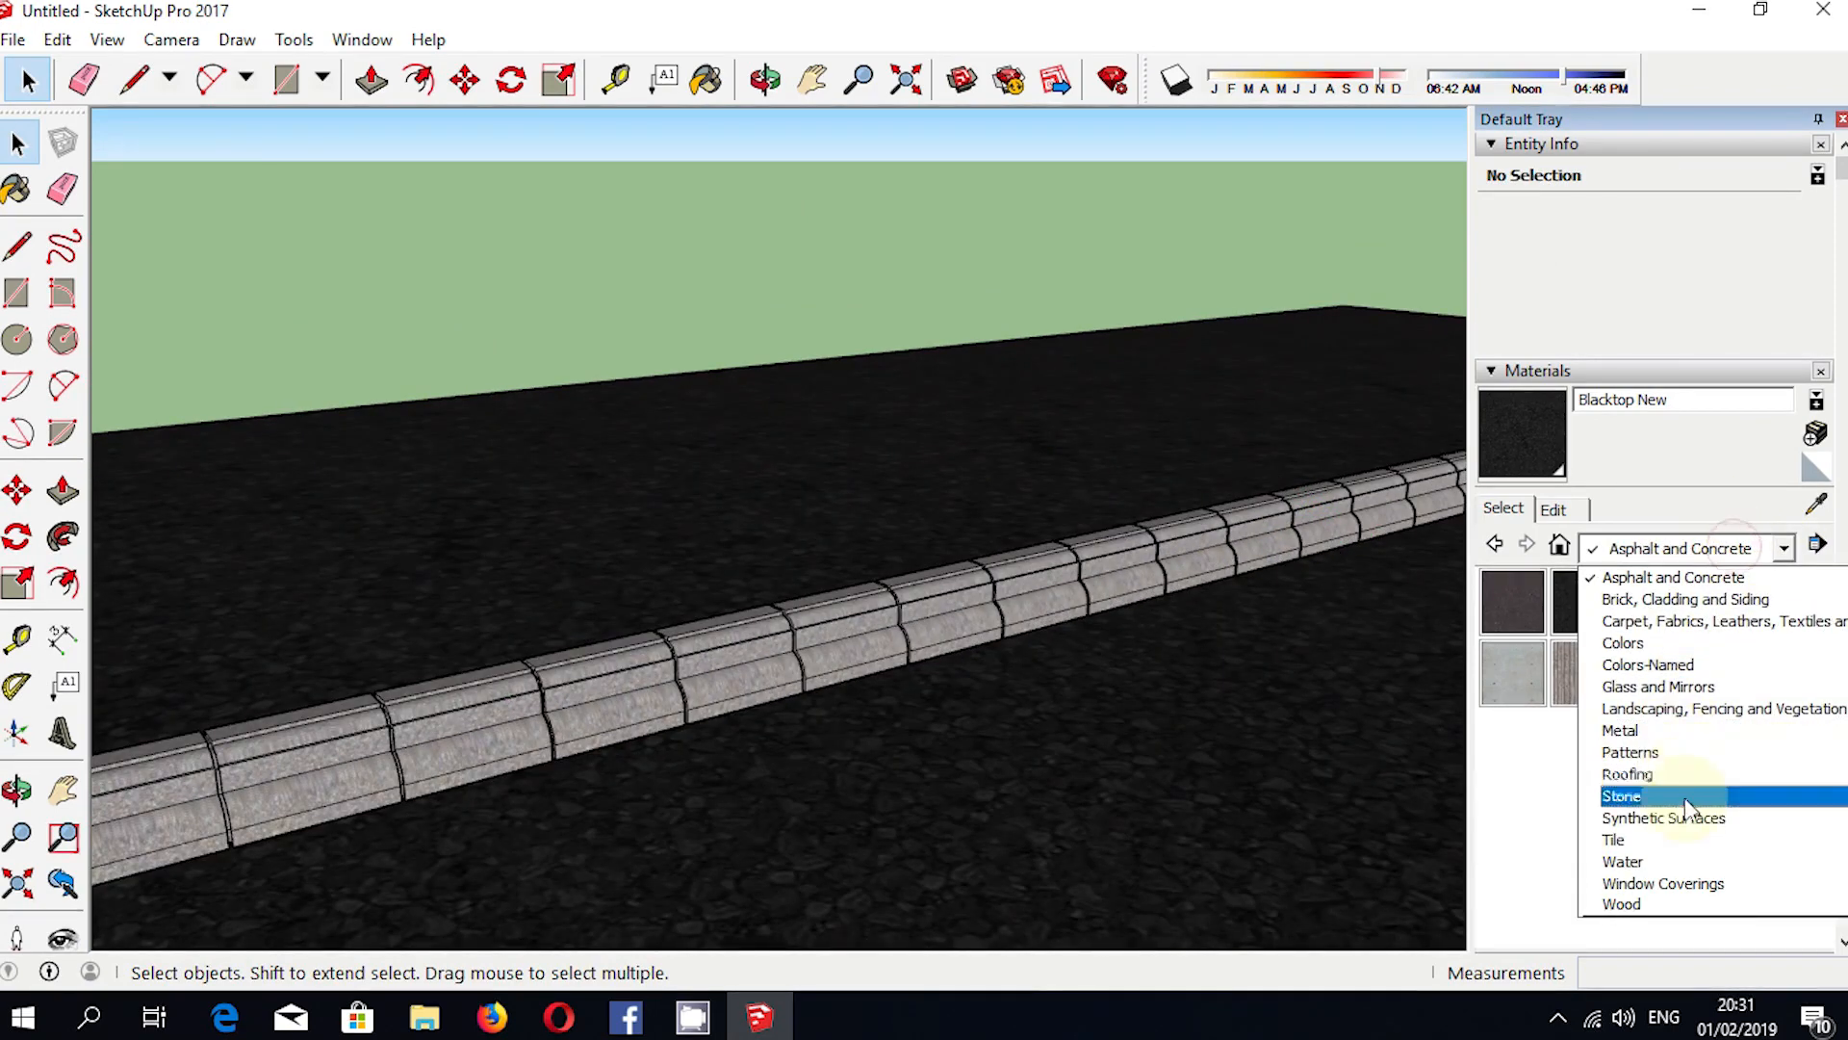
{"action": "scroll", "coordinate": [1676, 866], "scroll_direction": "up", "scroll_amount": 1}
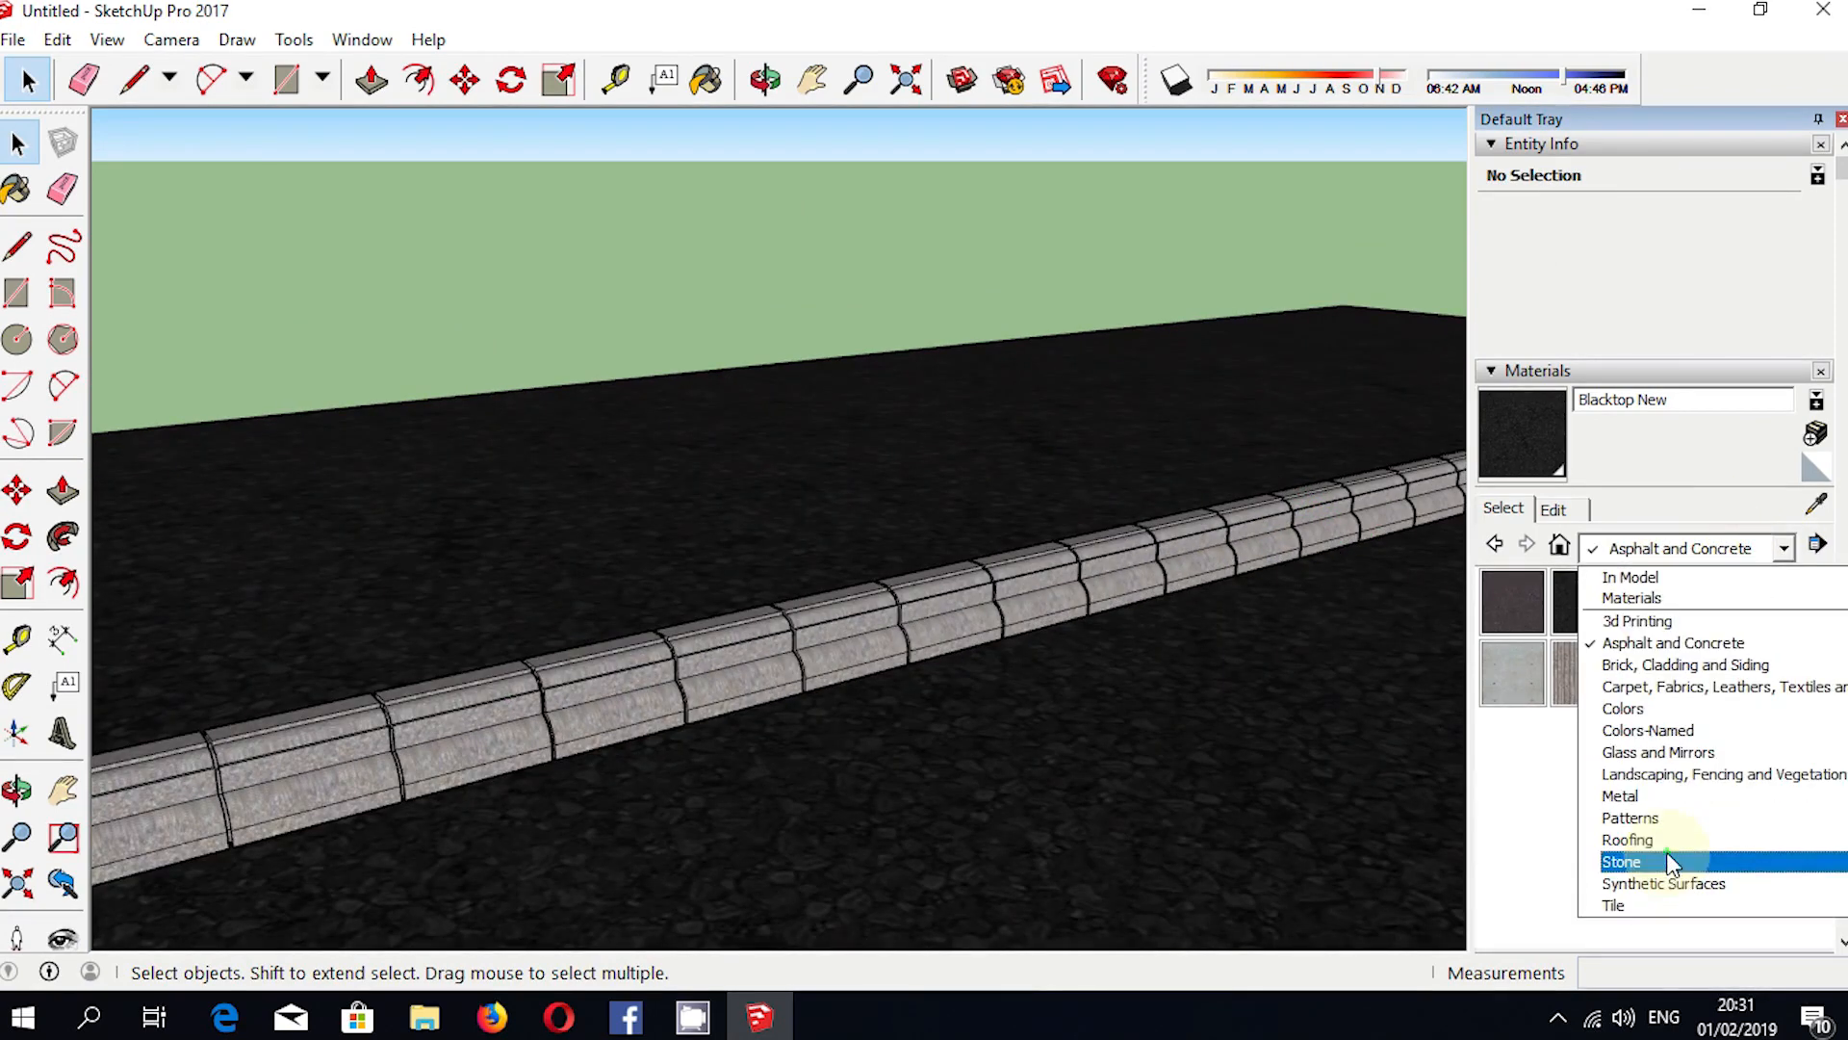
{"action": "left_click", "coordinate": [1692, 778]}
{"action": "left_click", "coordinate": [1727, 758]}
{"action": "left_click", "coordinate": [1011, 438]}
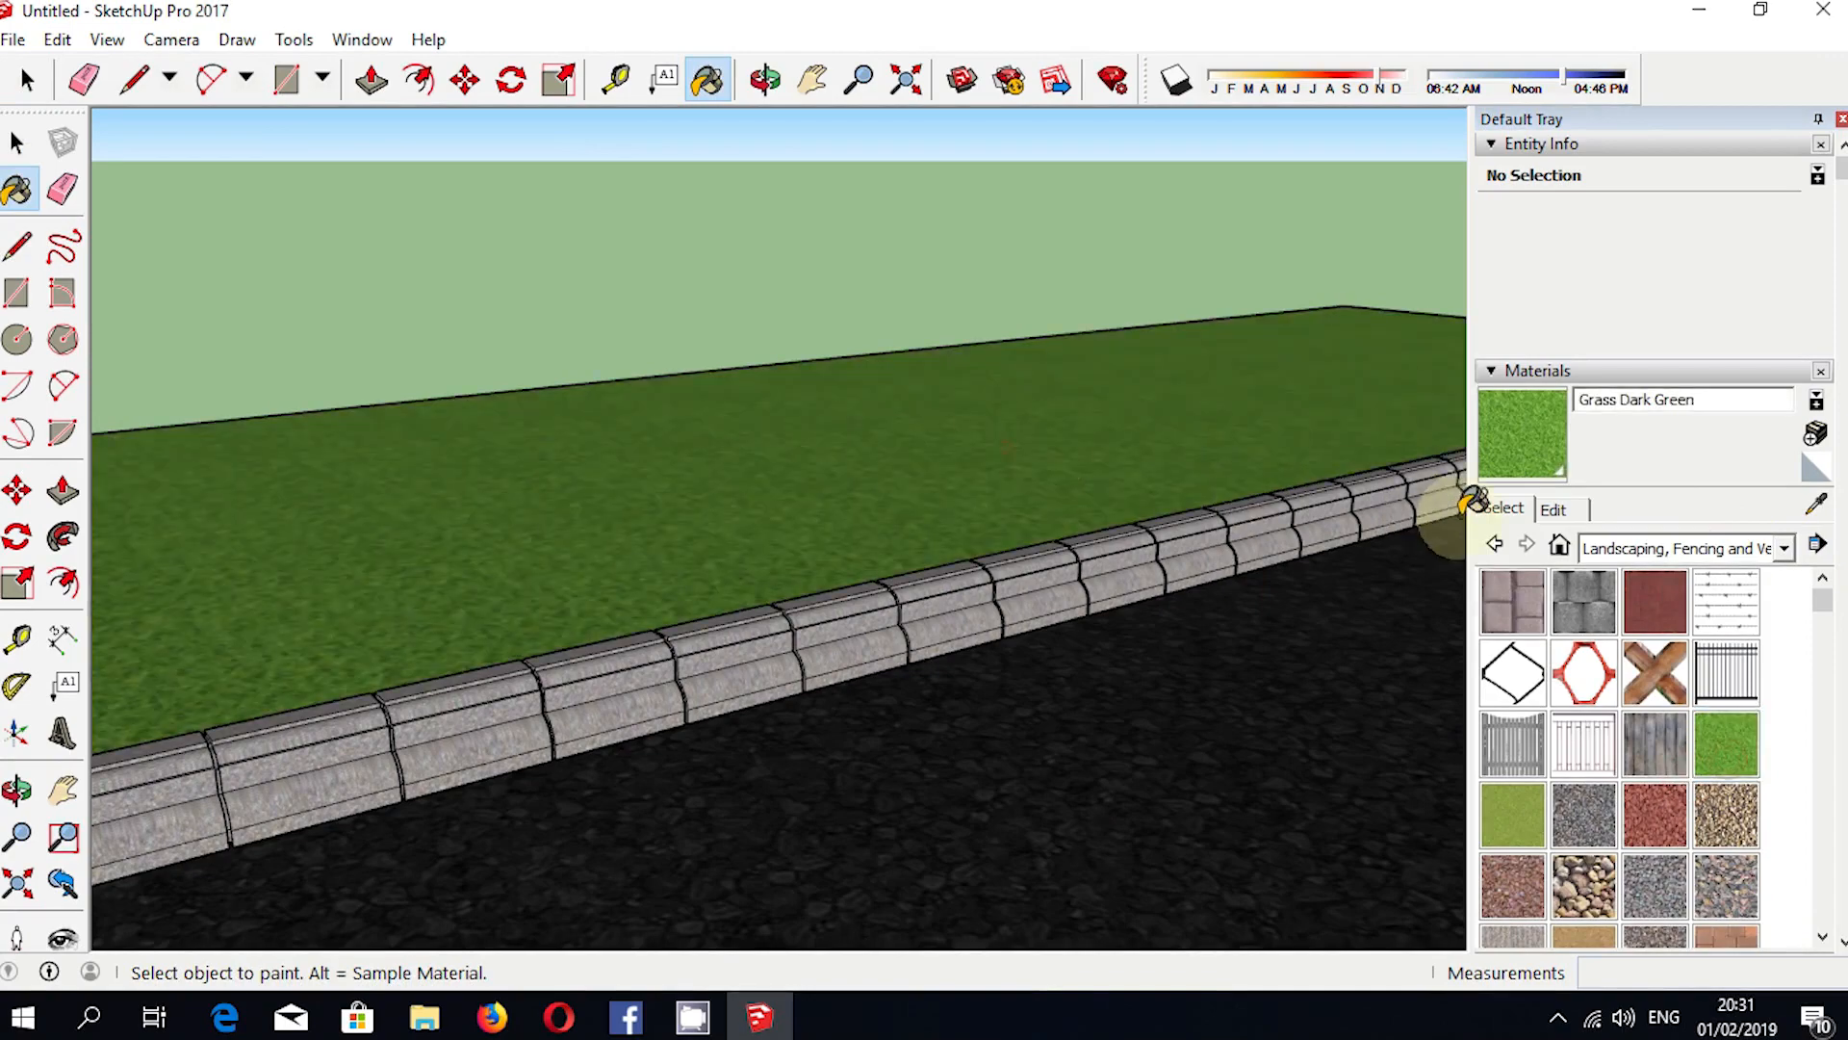
Replace the grass material's texture image with brown_mud_leaves_01_diff_1k from the Downloads folder and set the texture size to 2 m.
{"action": "left_click", "coordinate": [1552, 509]}
{"action": "left_click", "coordinate": [1716, 786]}
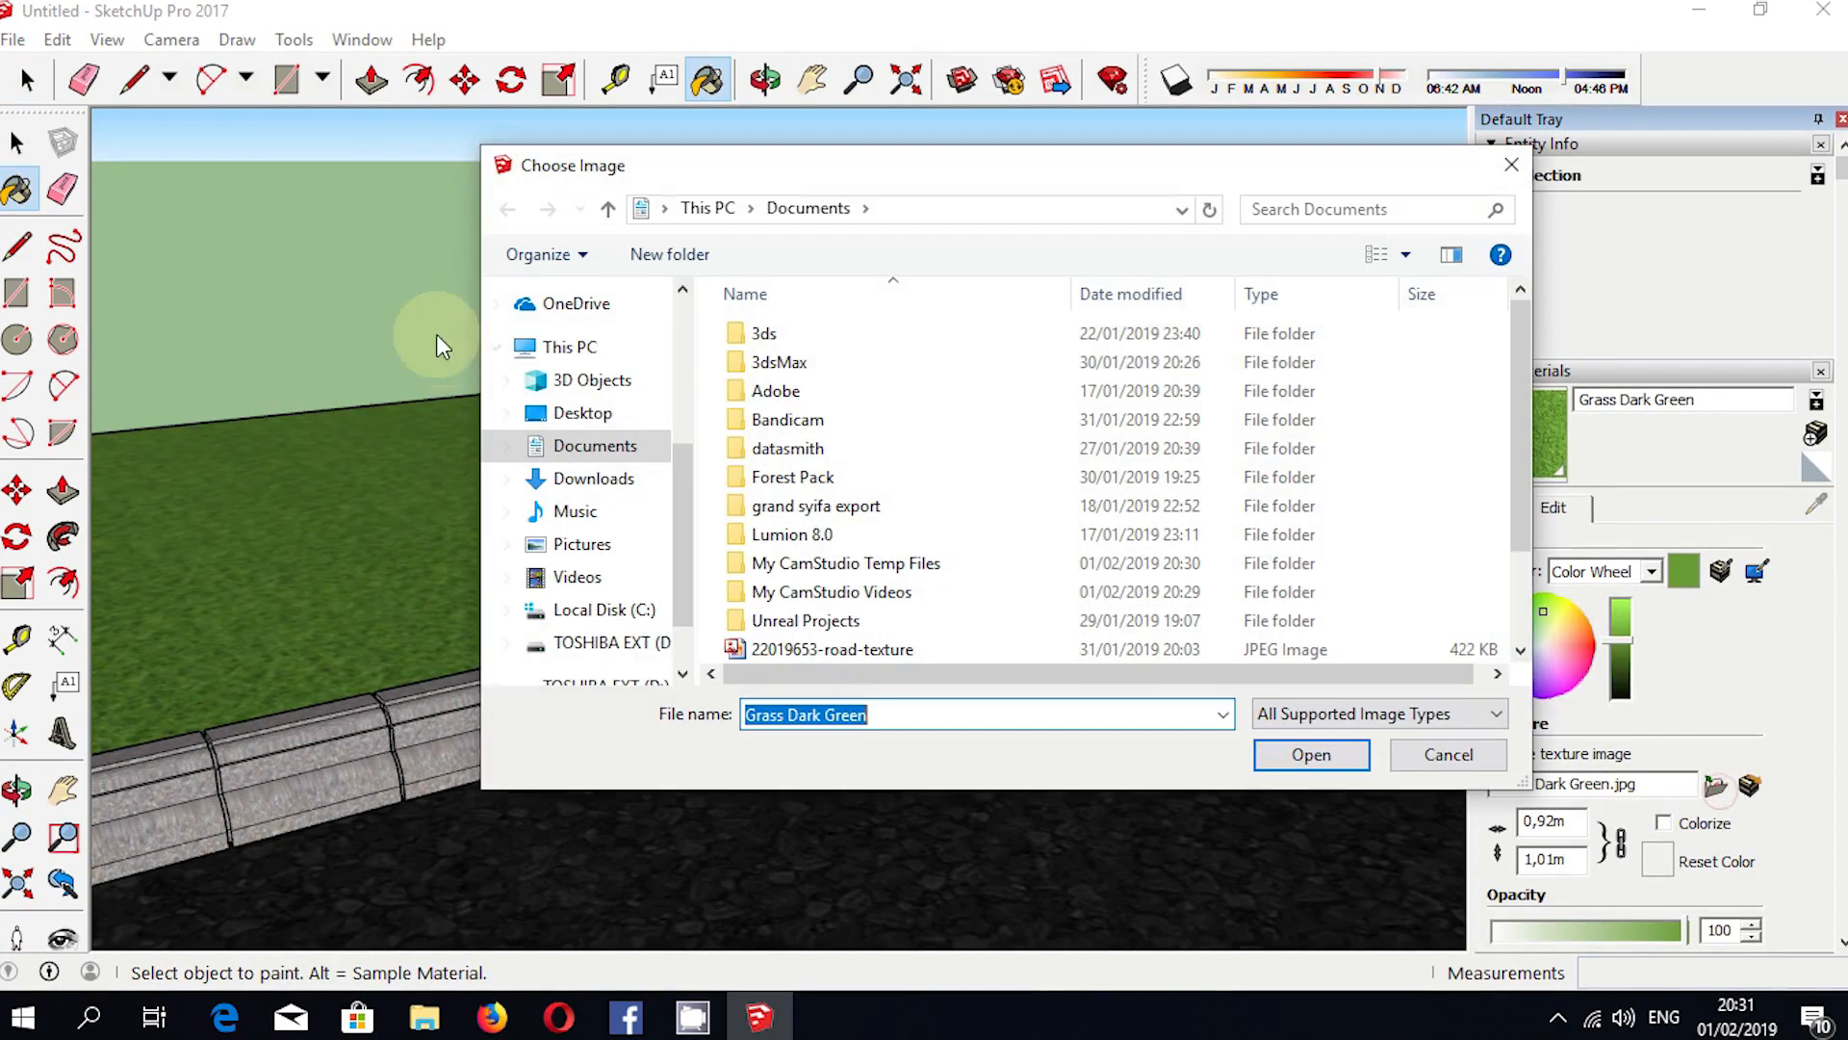
{"action": "left_click", "coordinate": [607, 486]}
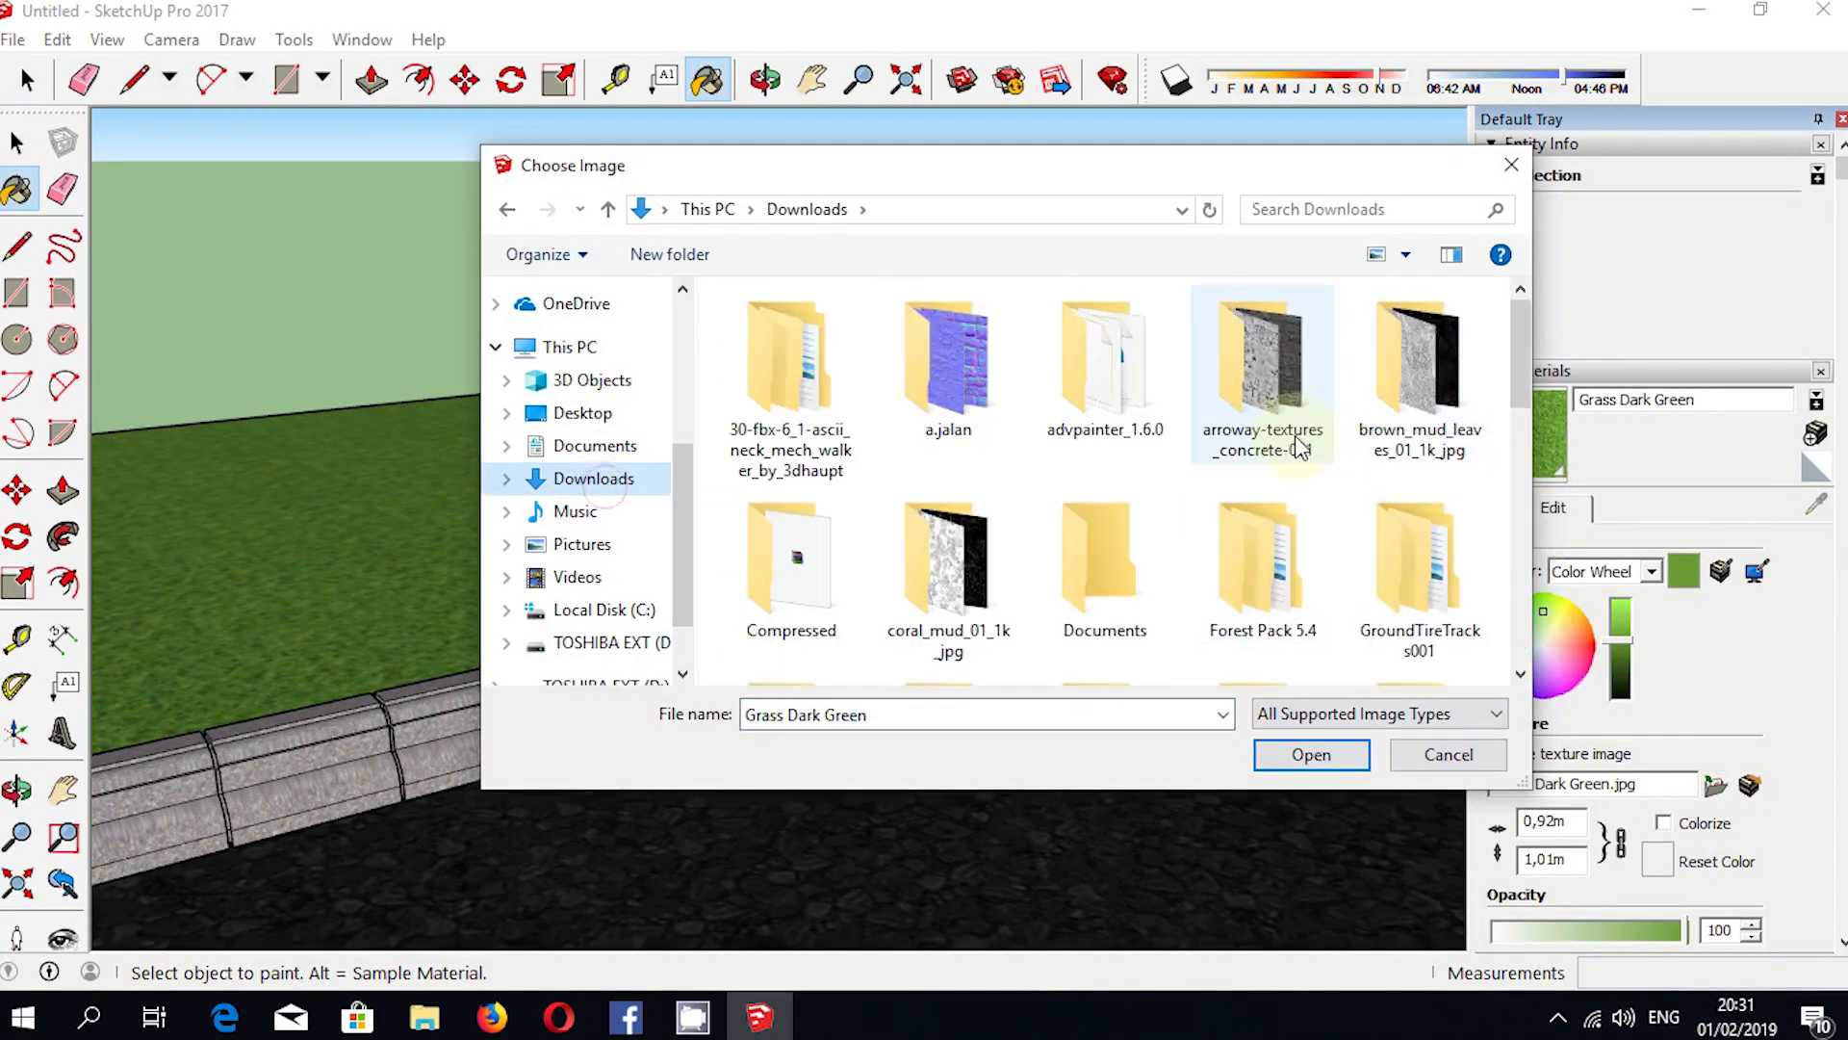
{"action": "double_click", "coordinate": [1418, 376]}
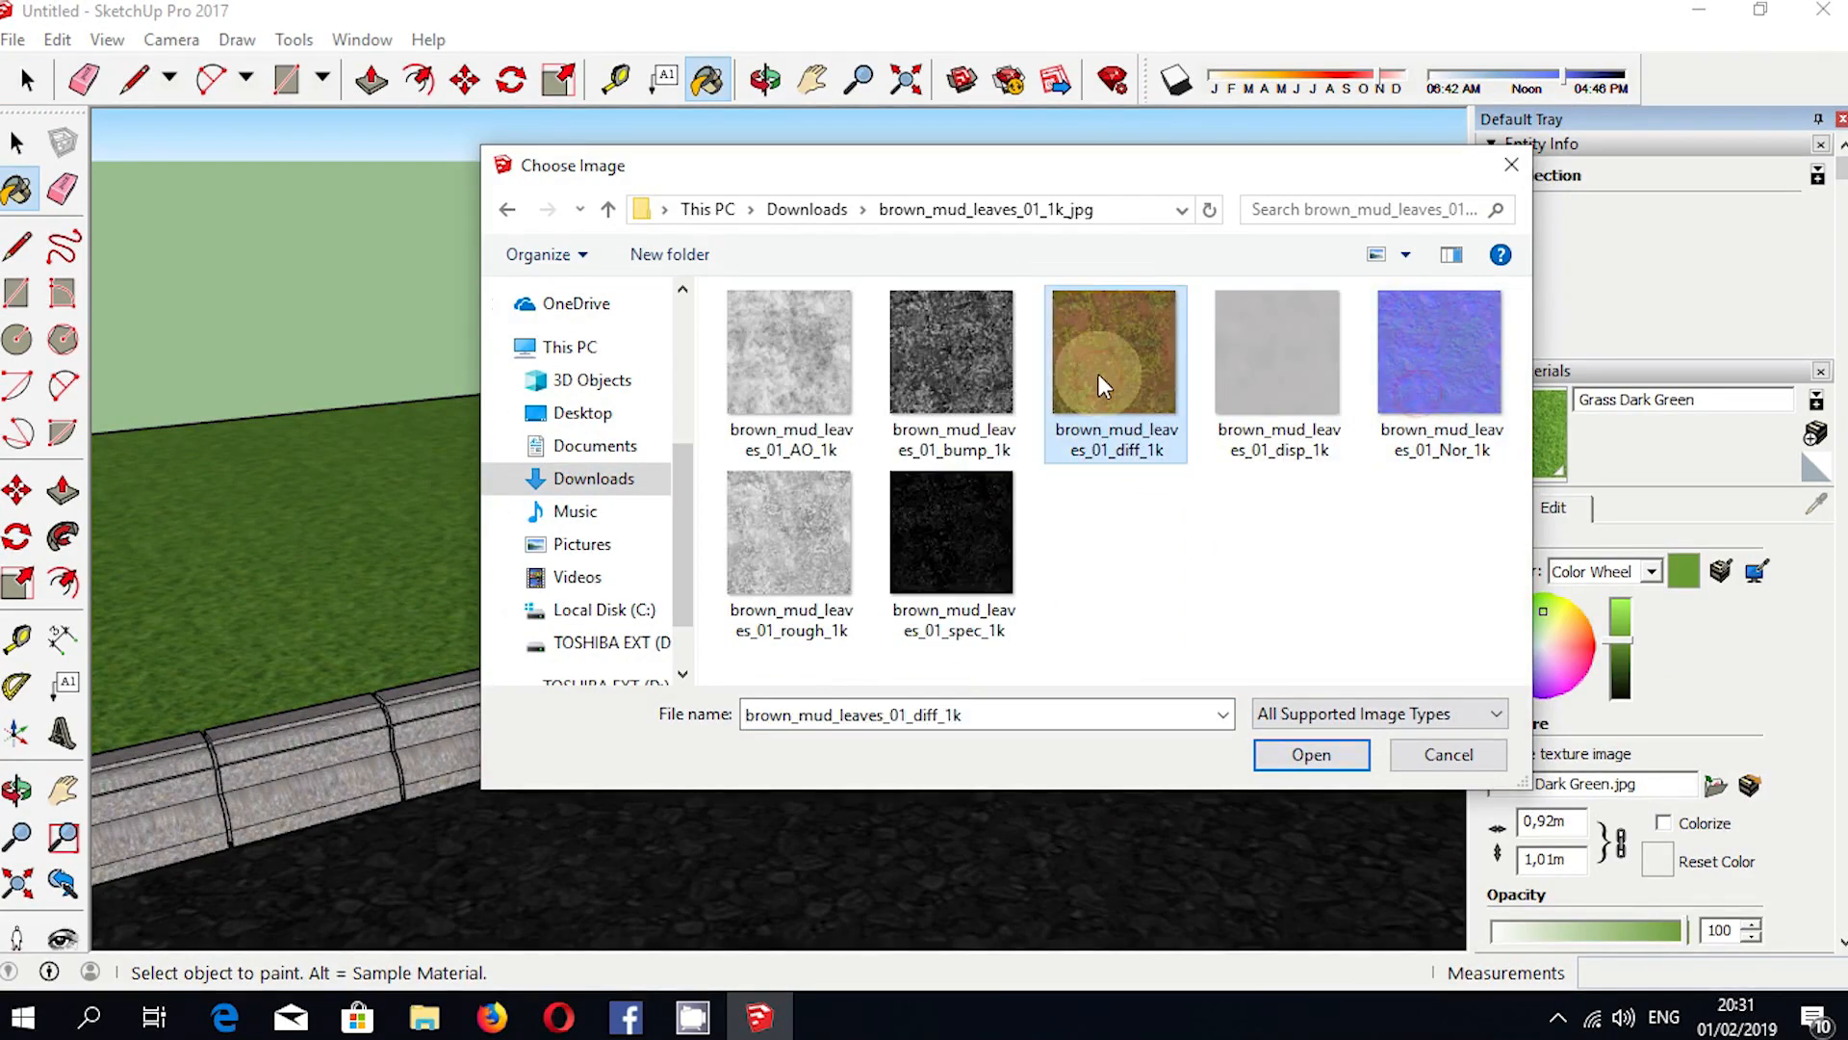
{"action": "double_click", "coordinate": [1155, 423]}
{"action": "type", "text": "2"}
Sample the road's Blacktop New material and replace its texture image with difuse from the a.jalan folder in Downloads.
{"action": "middle_click_drag", "start_coordinate": [1098, 652], "coordinate": [980, 395]}
{"action": "scroll", "coordinate": [874, 529], "scroll_direction": "up", "scroll_amount": 2}
{"action": "left_click", "coordinate": [1503, 510]}
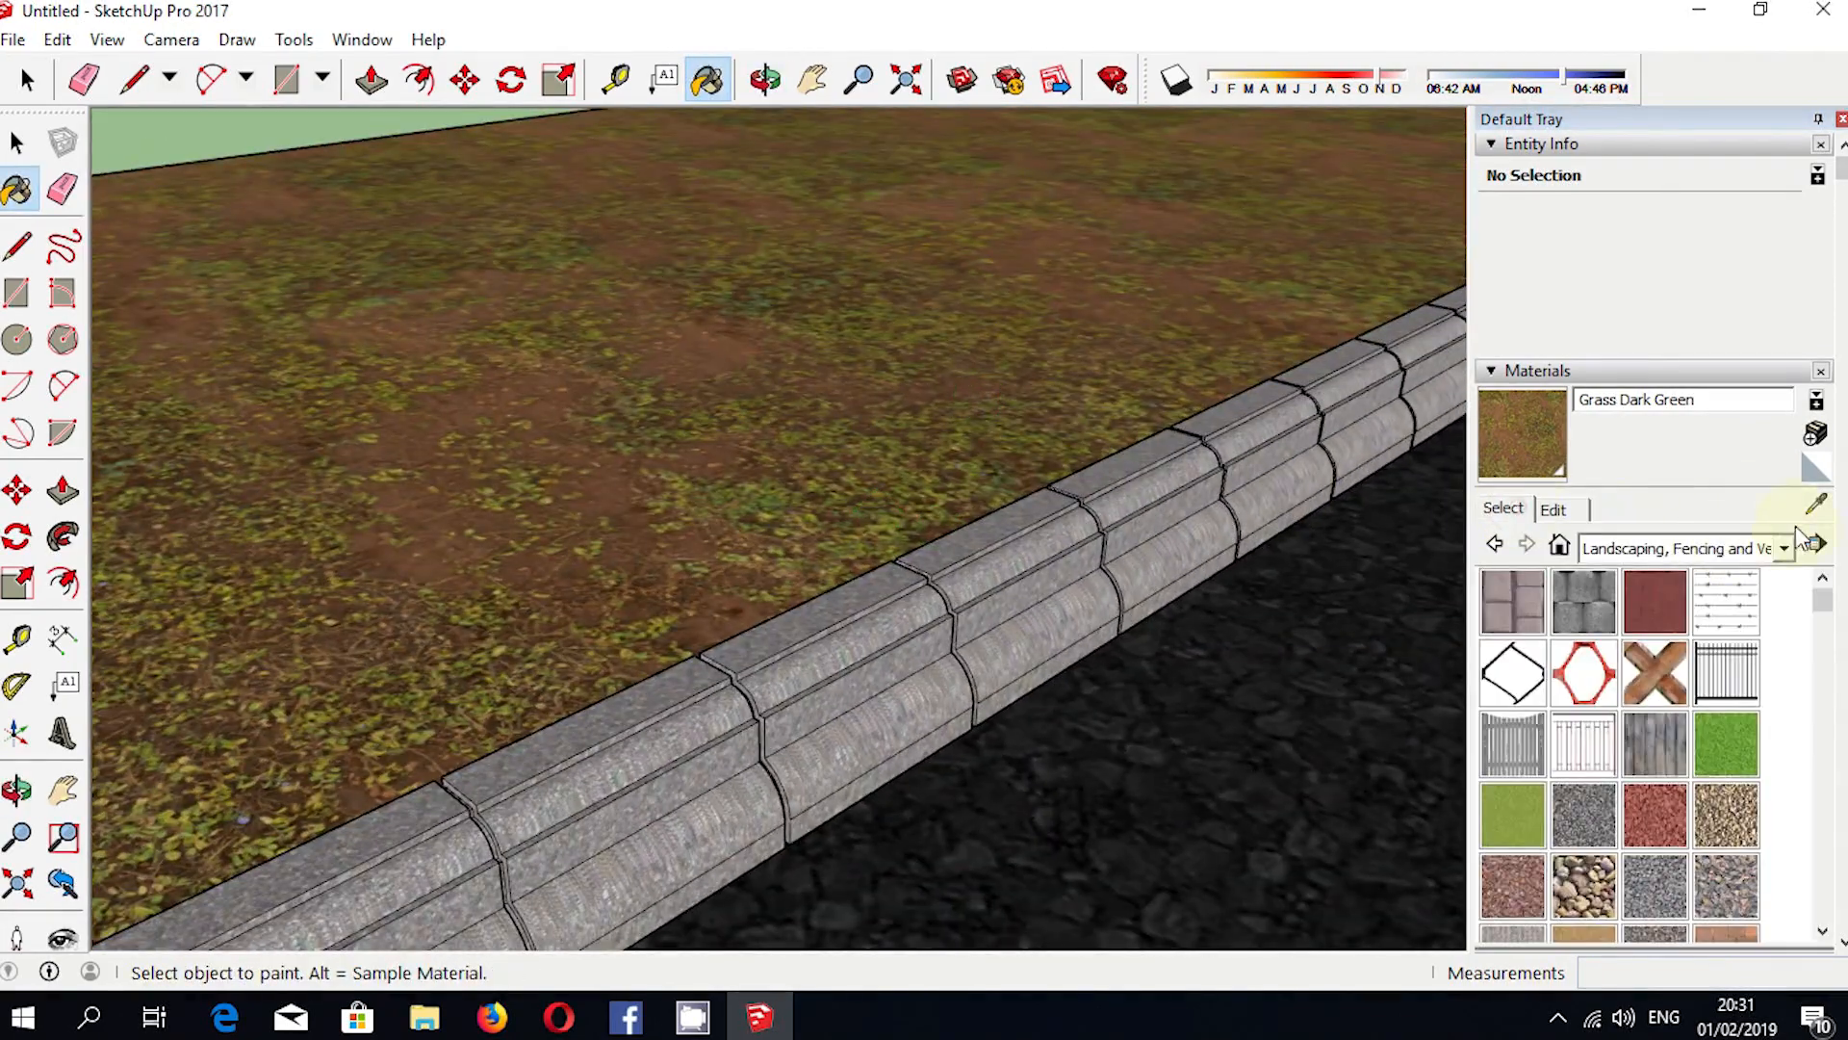
{"action": "left_click", "coordinate": [1278, 677]}
{"action": "left_click", "coordinate": [1559, 512]}
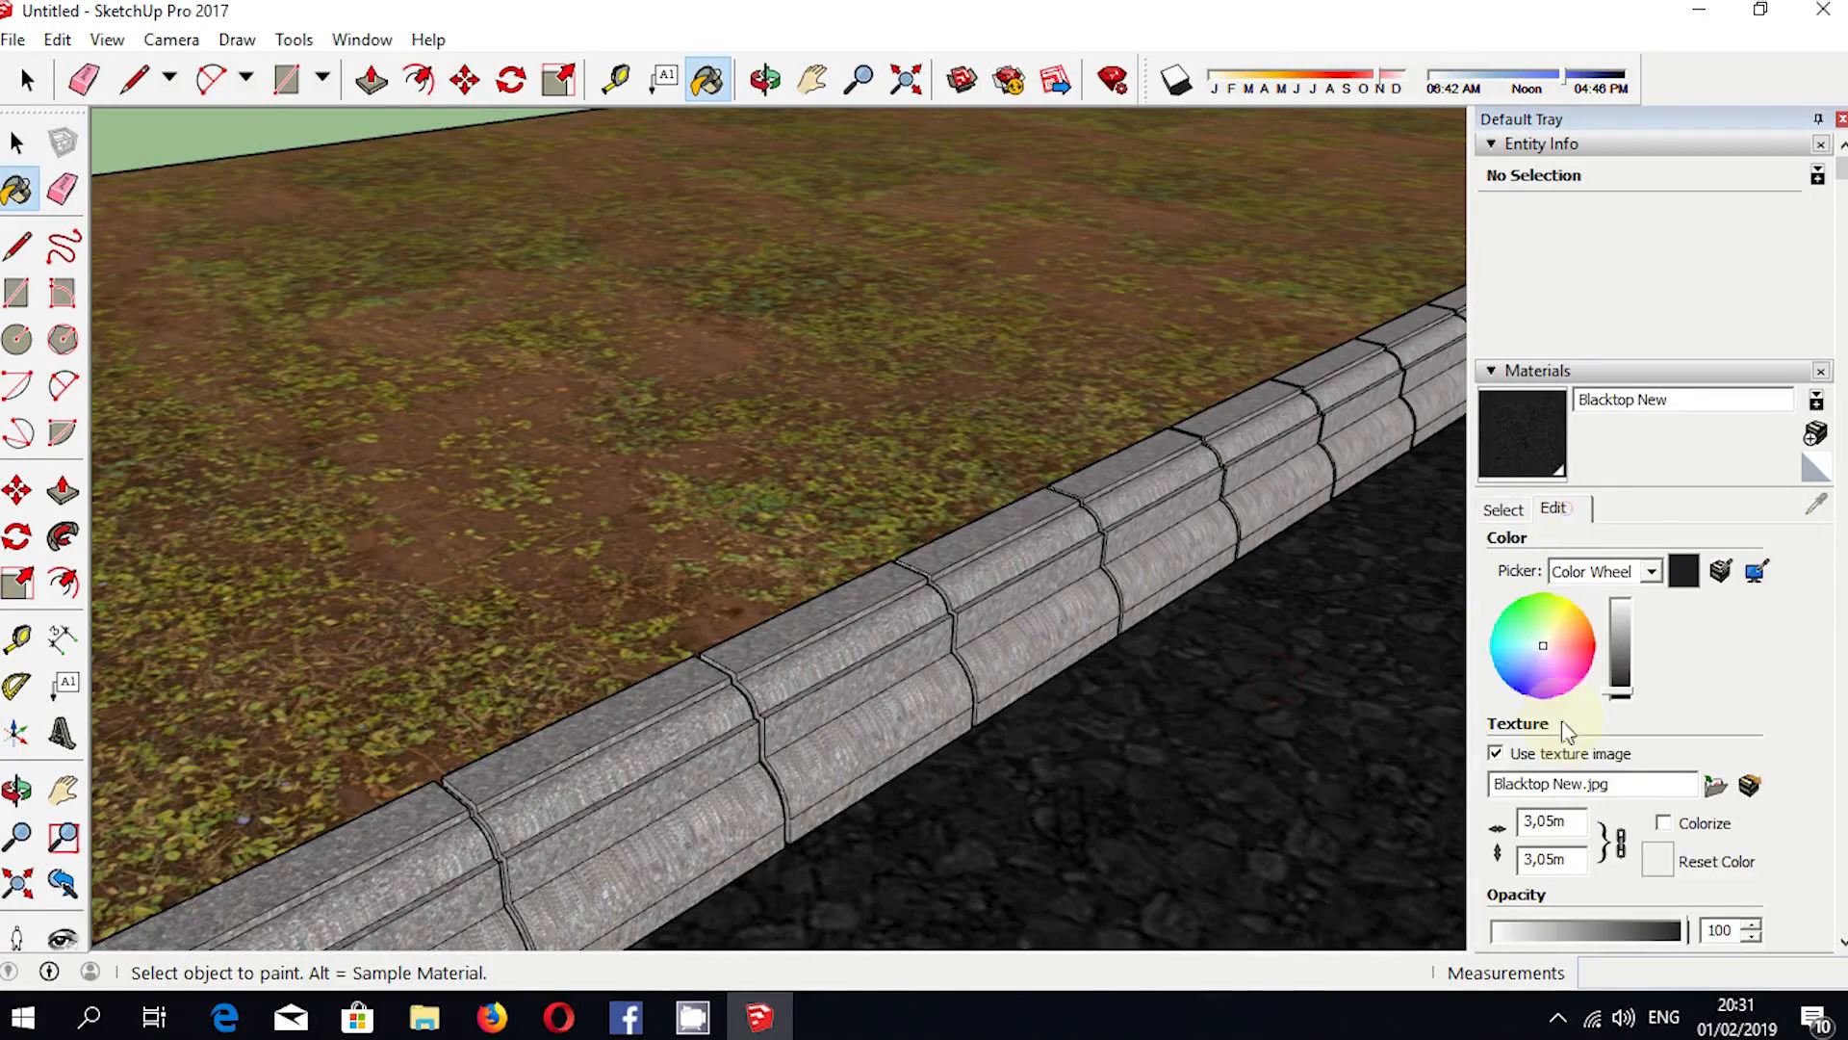
{"action": "left_click", "coordinate": [1714, 788]}
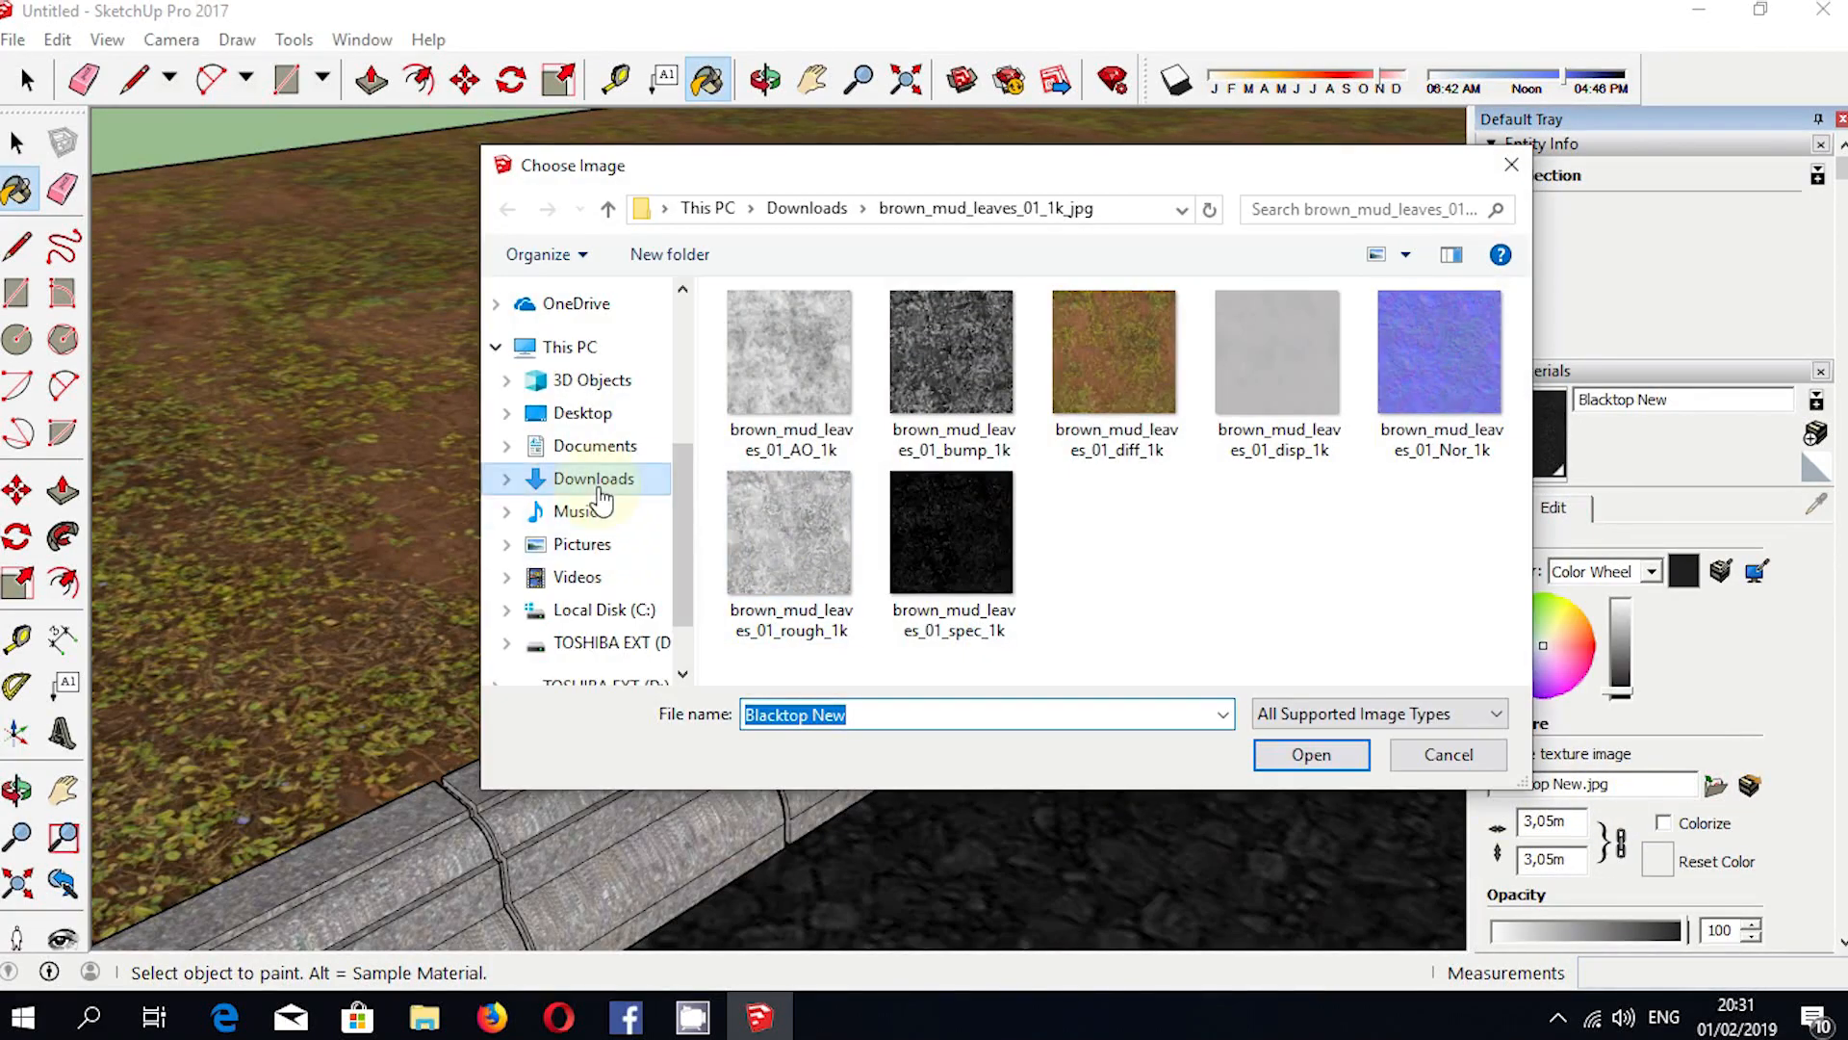
{"action": "left_click", "coordinate": [577, 480]}
{"action": "double_click", "coordinate": [975, 362]}
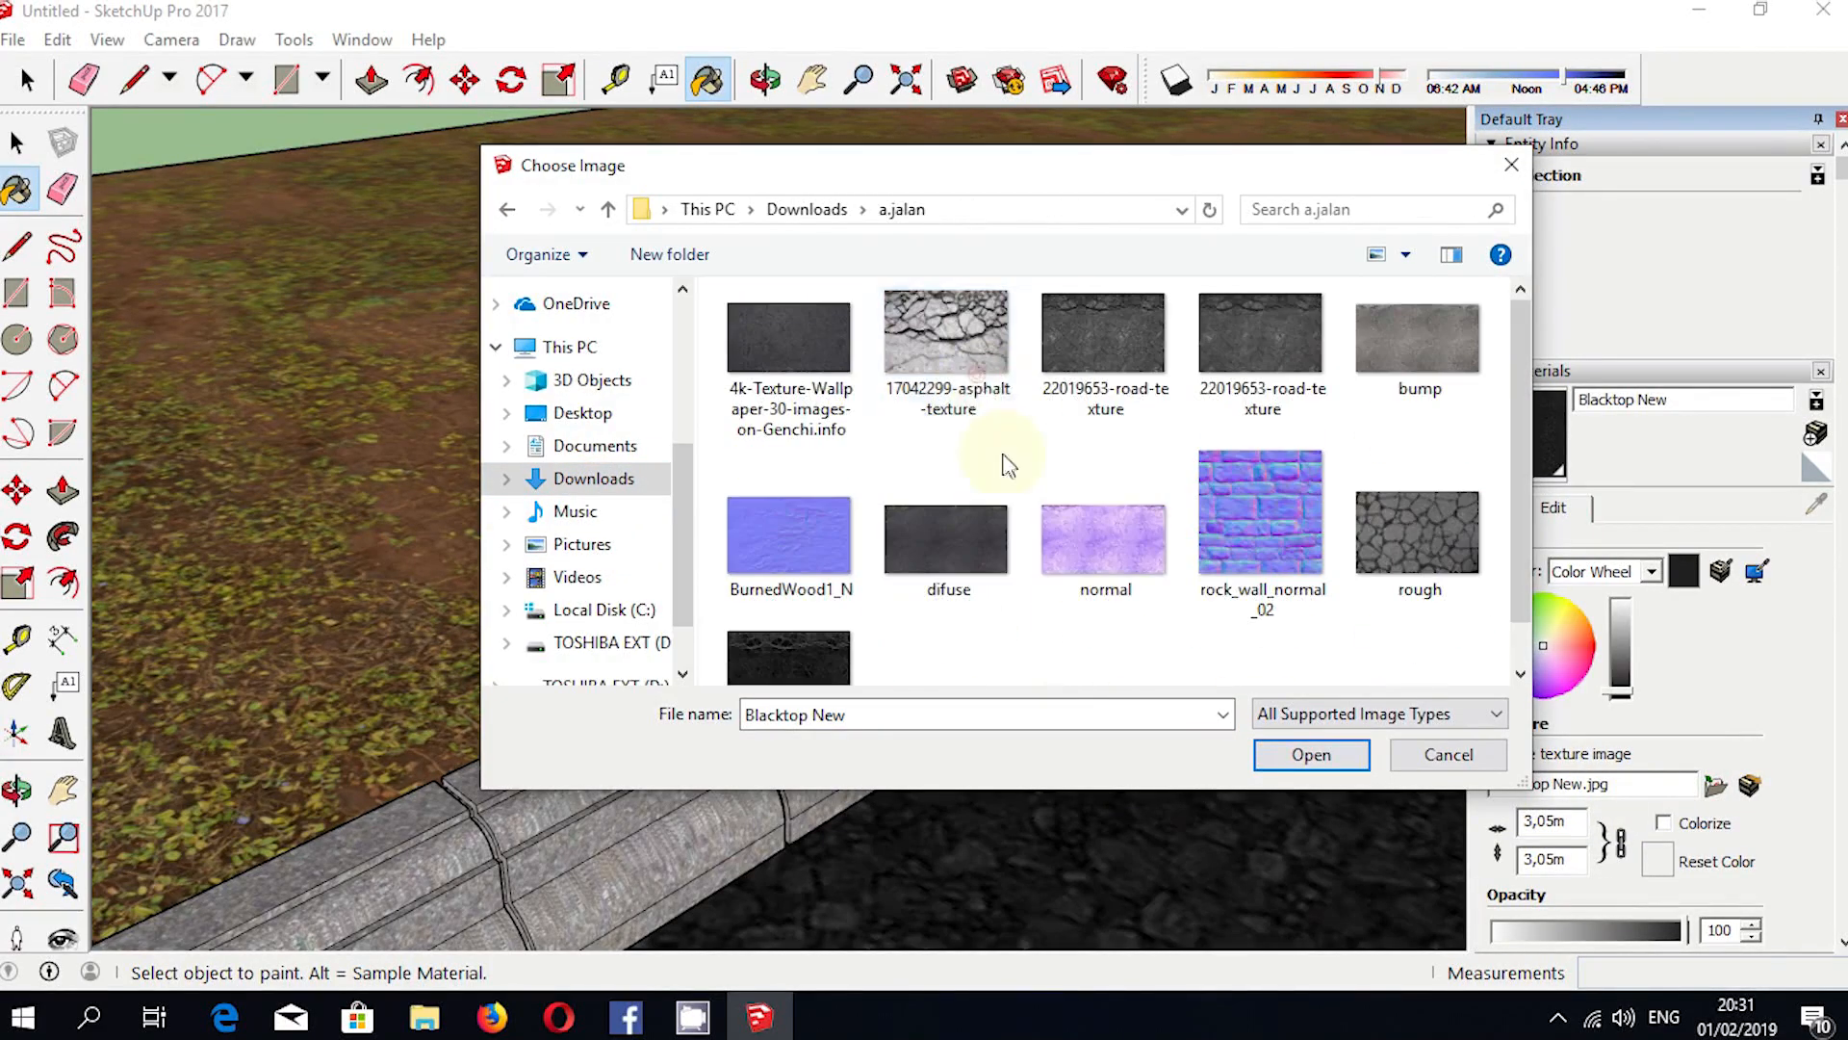
{"action": "double_click", "coordinate": [997, 558]}
Open the road group for editing and start positioning the texture on its face.
{"action": "middle_click_drag", "start_coordinate": [1286, 754], "coordinate": [621, 380]}
{"action": "scroll", "coordinate": [621, 380], "scroll_direction": "down", "scroll_amount": 5}
{"action": "key", "text": "space"}
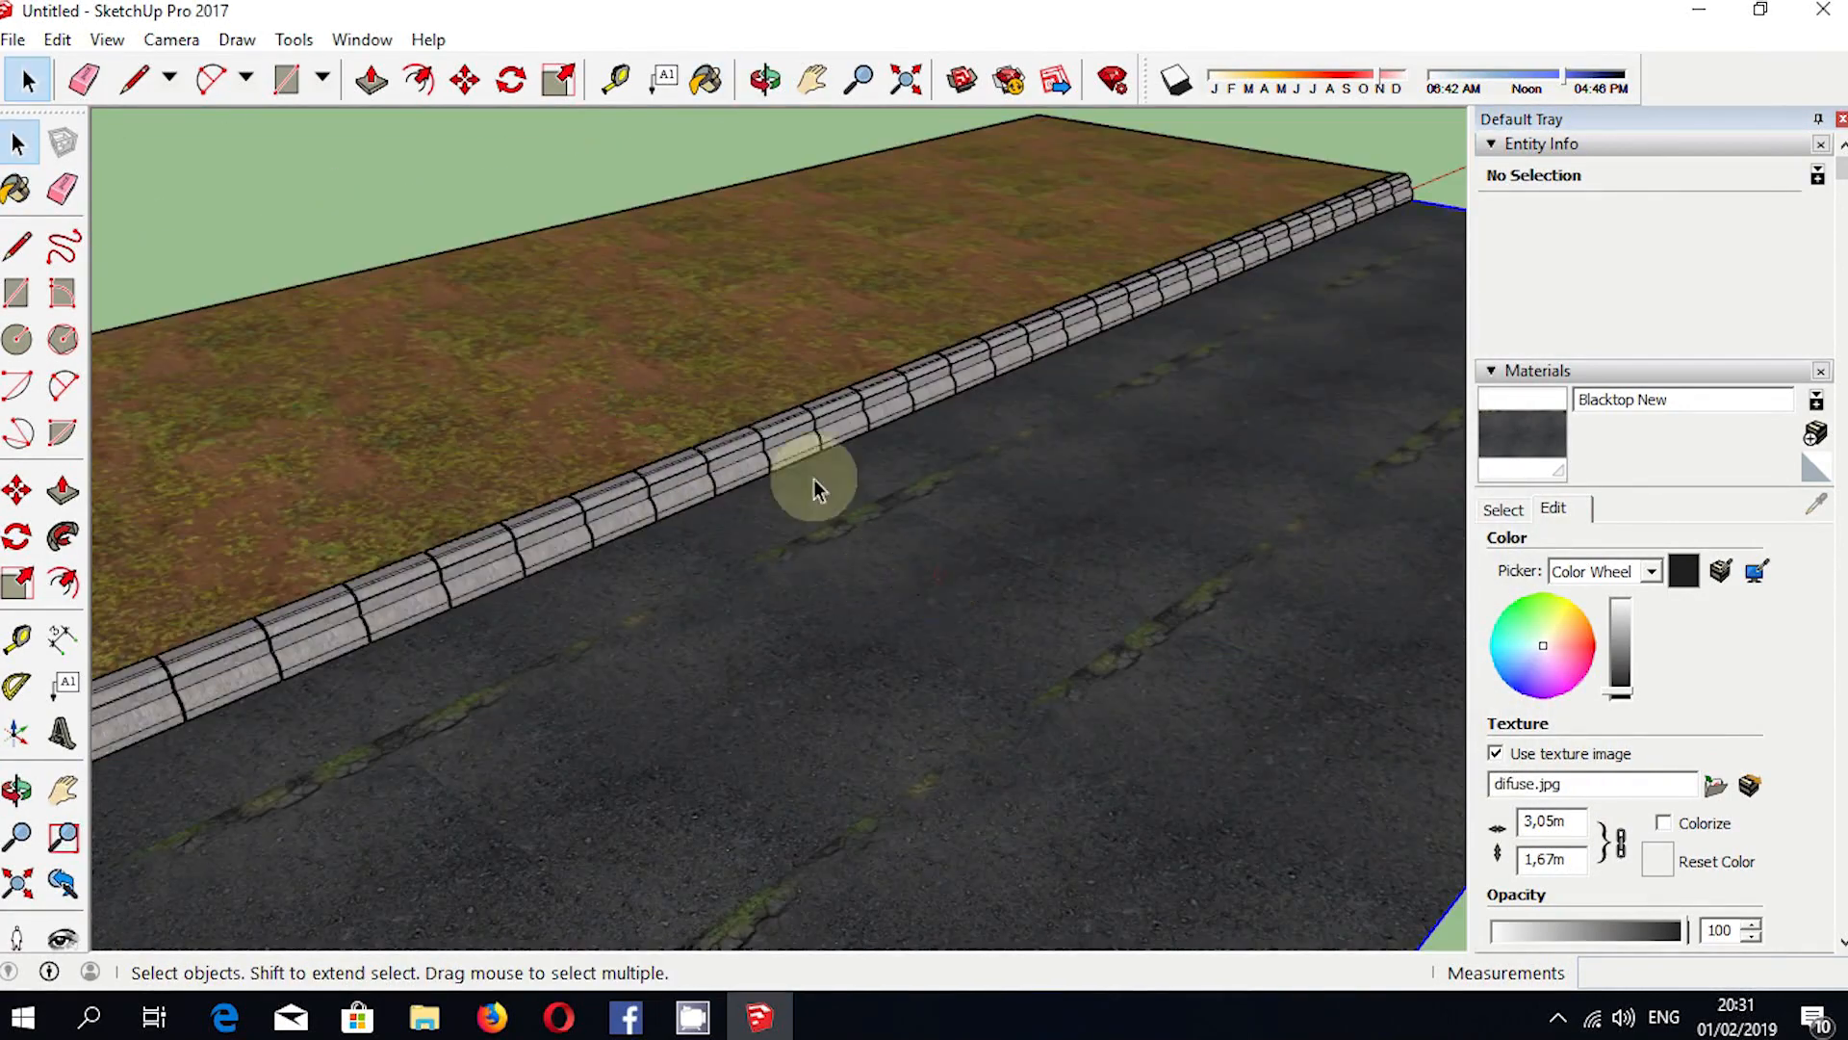
{"action": "left_click", "coordinate": [736, 486]}
{"action": "right_click", "coordinate": [847, 533]}
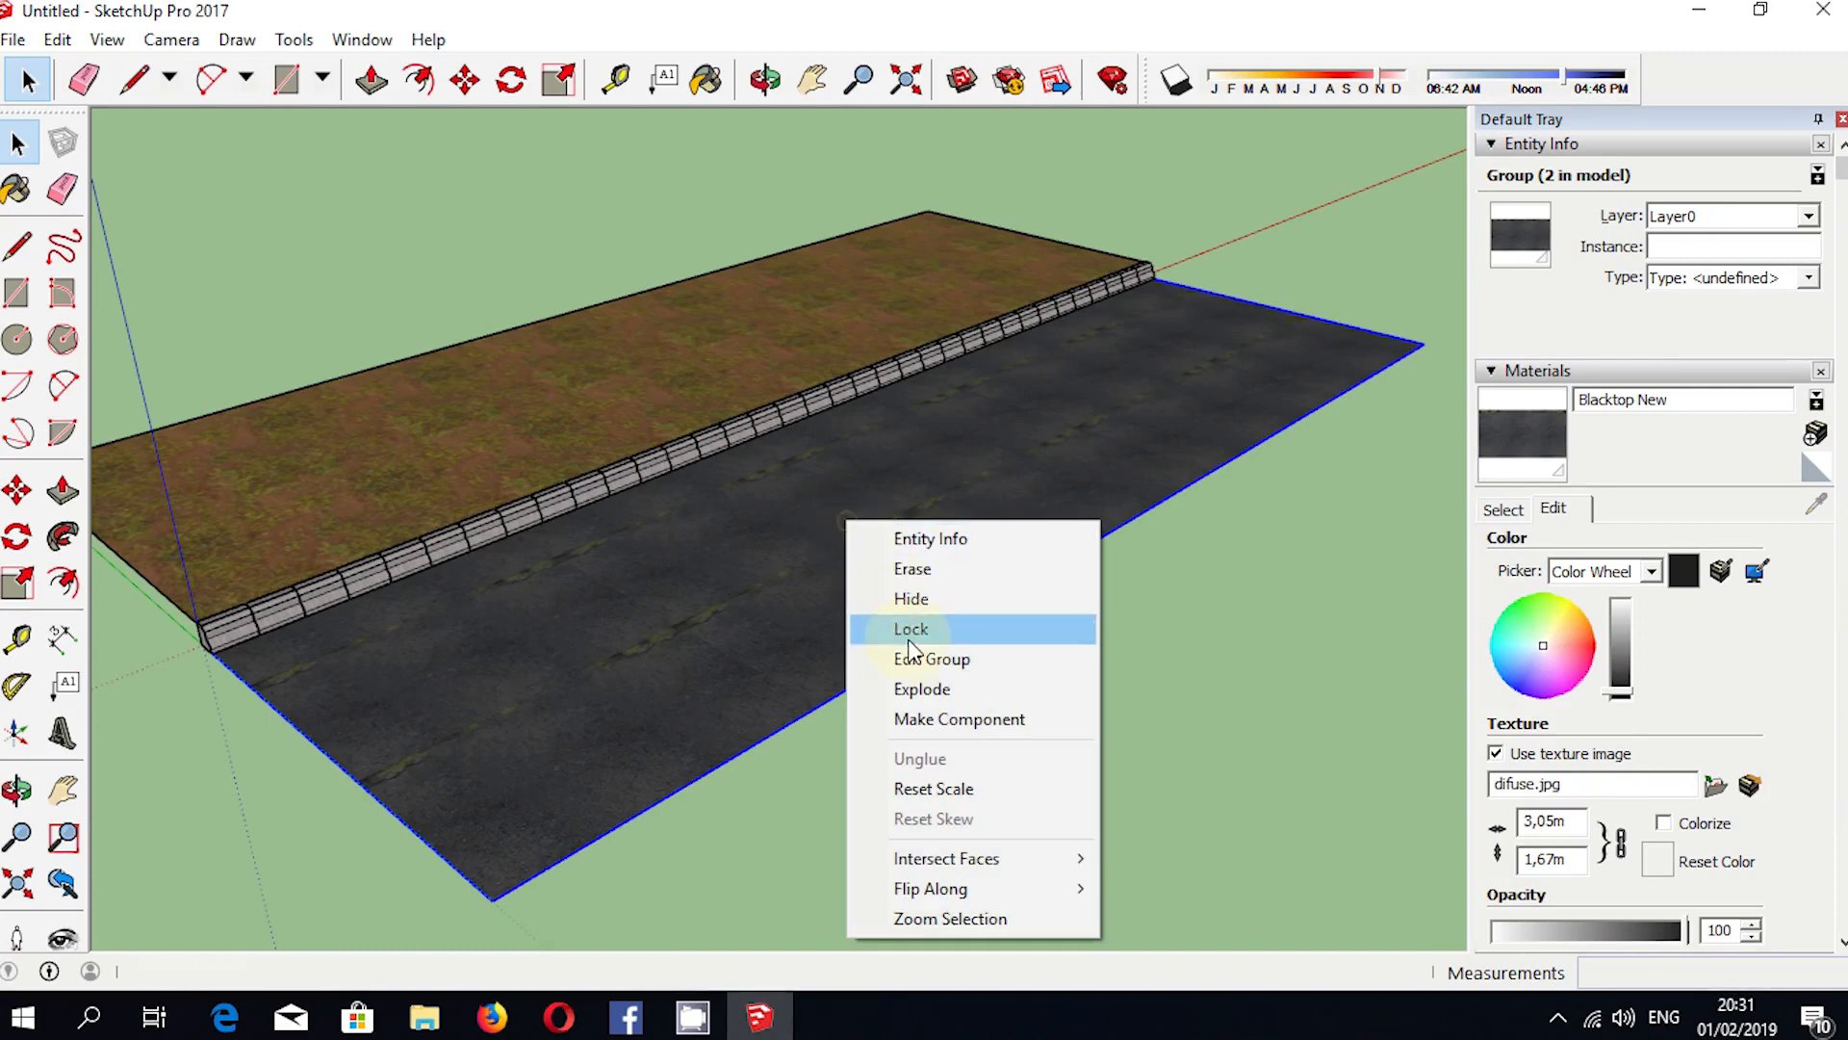
{"action": "double_click", "coordinate": [737, 568]}
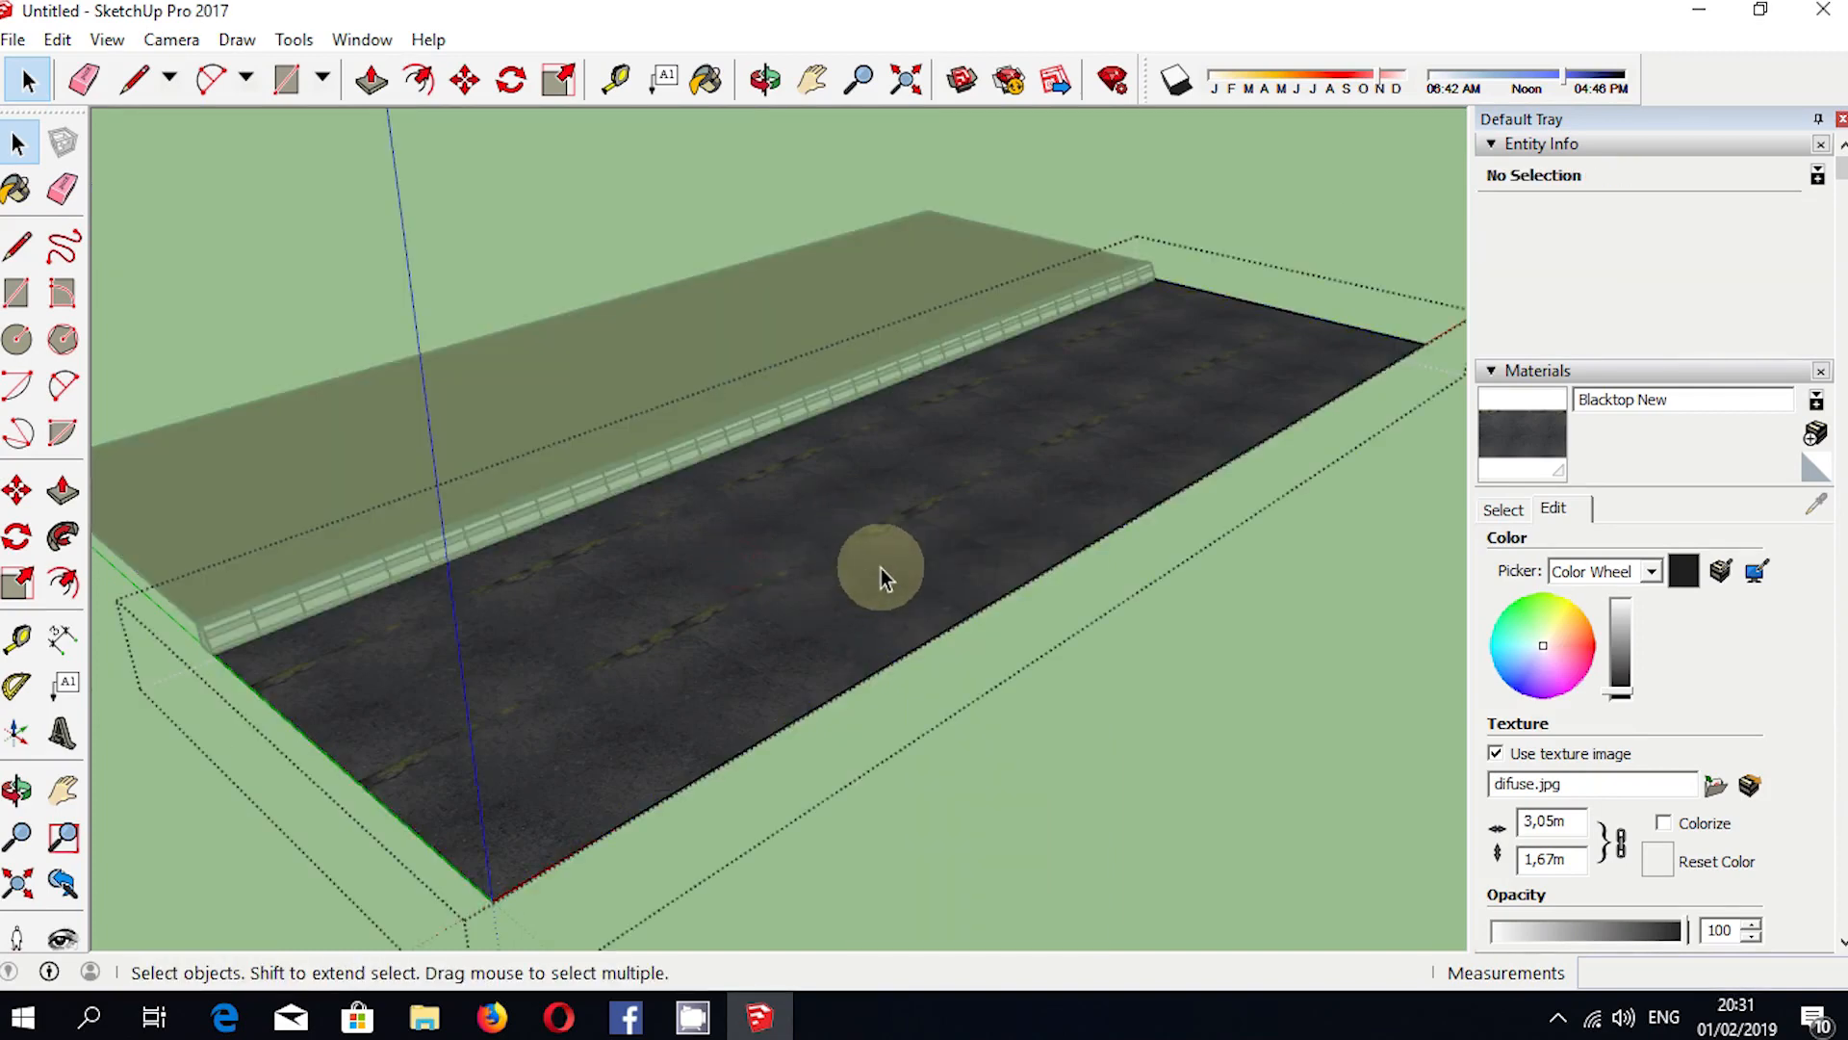
{"action": "right_click", "coordinate": [913, 460]}
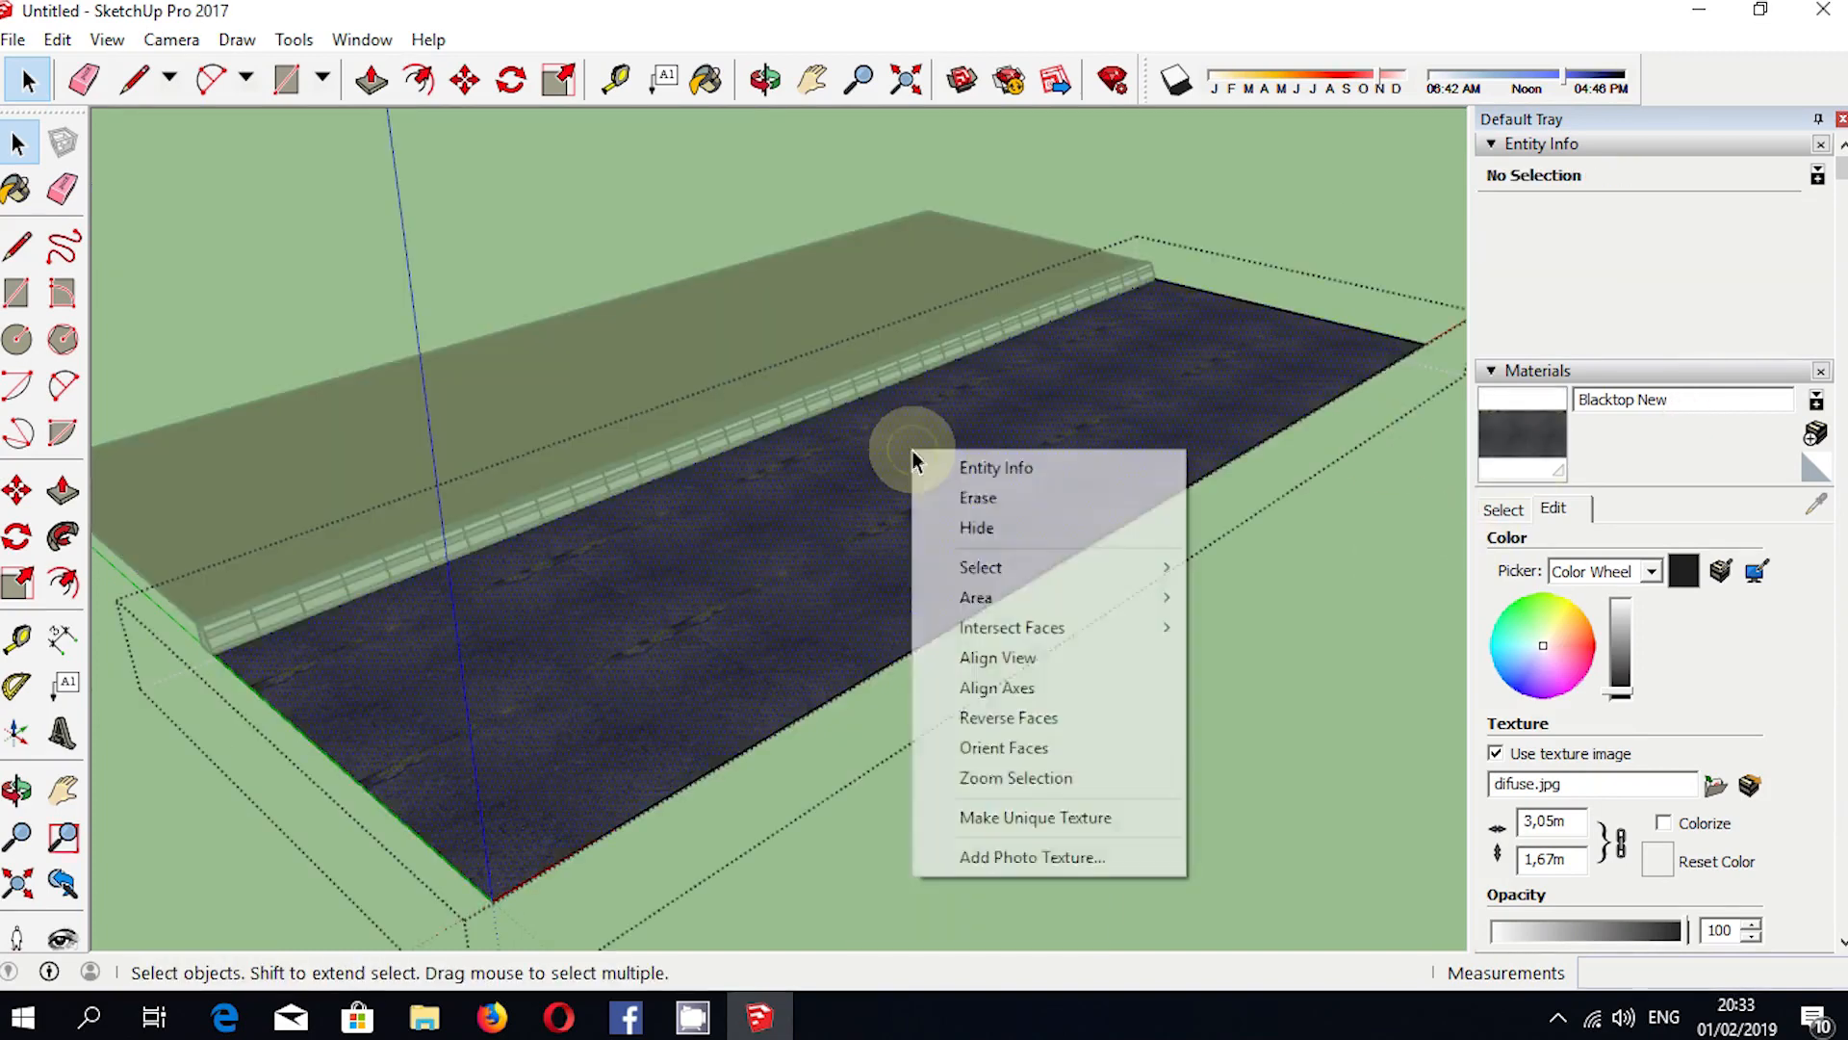
{"action": "left_click", "coordinate": [817, 642]}
{"action": "left_click", "coordinate": [1521, 447]}
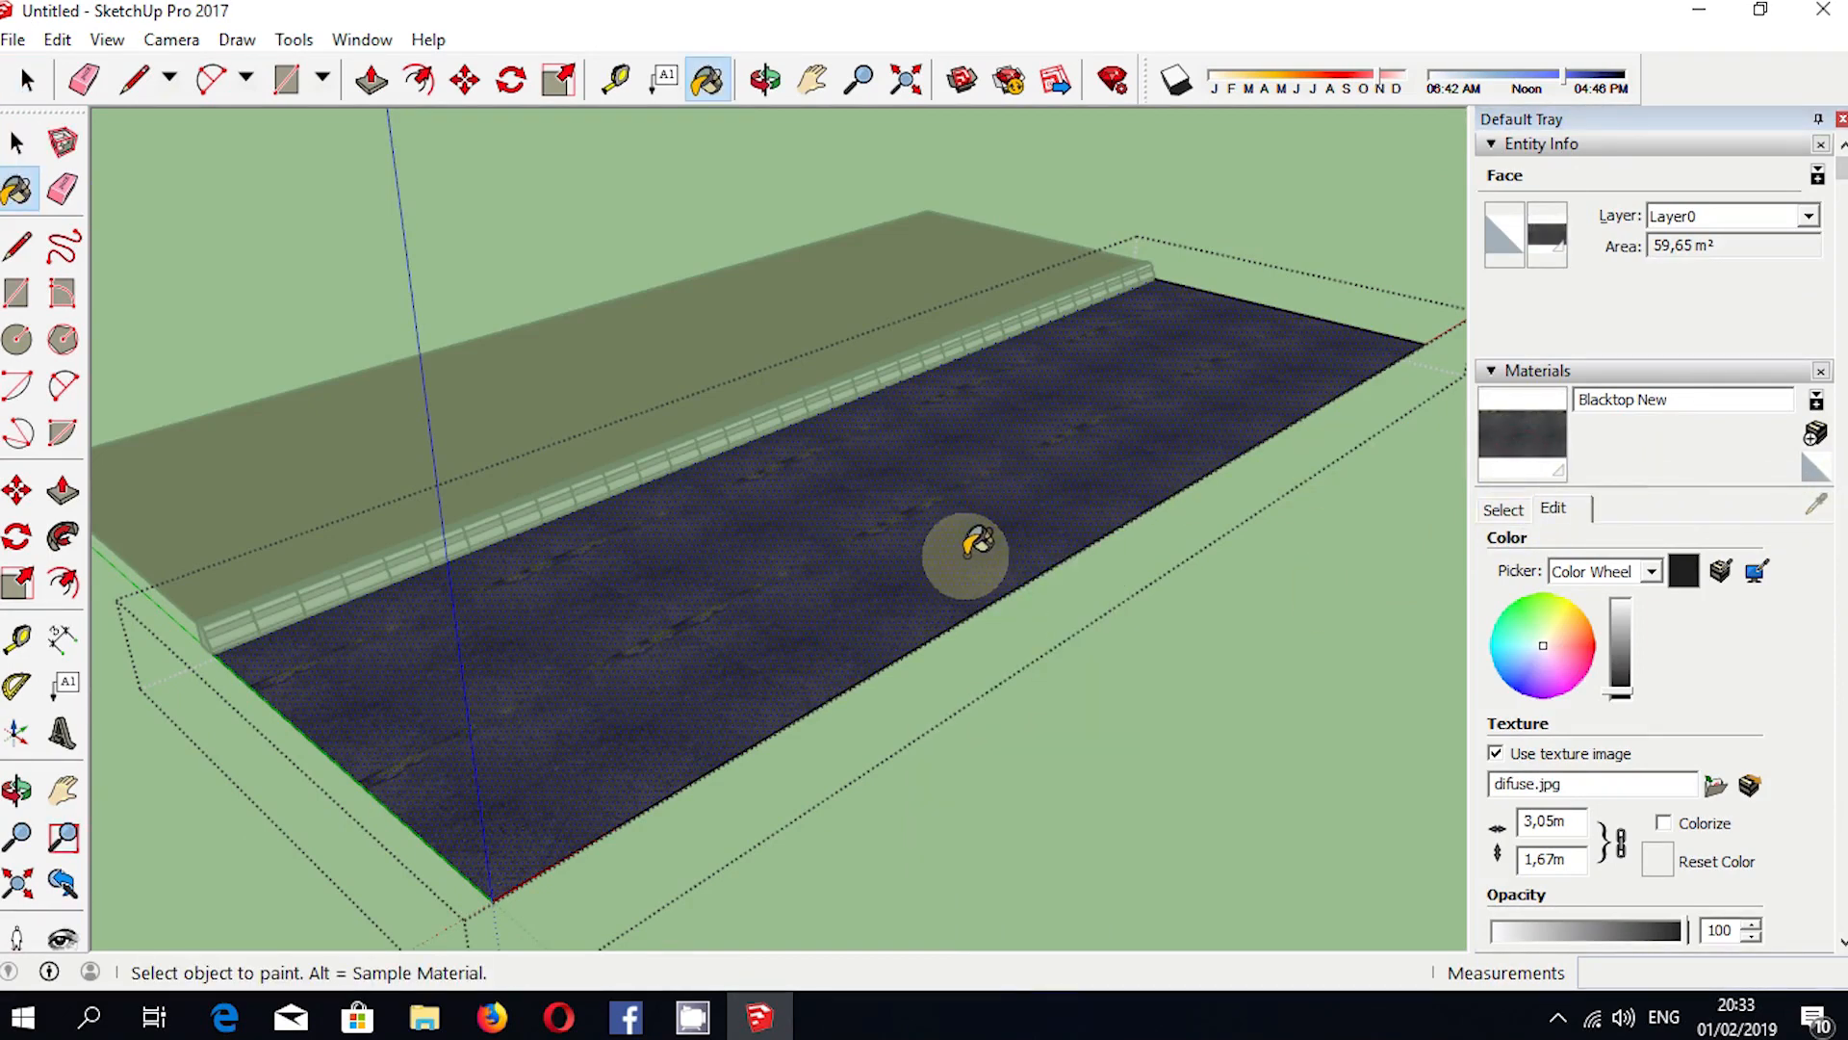
{"action": "key", "text": "space"}
{"action": "right_click", "coordinate": [982, 487]}
{"action": "mouse_move", "coordinate": [1163, 847]}
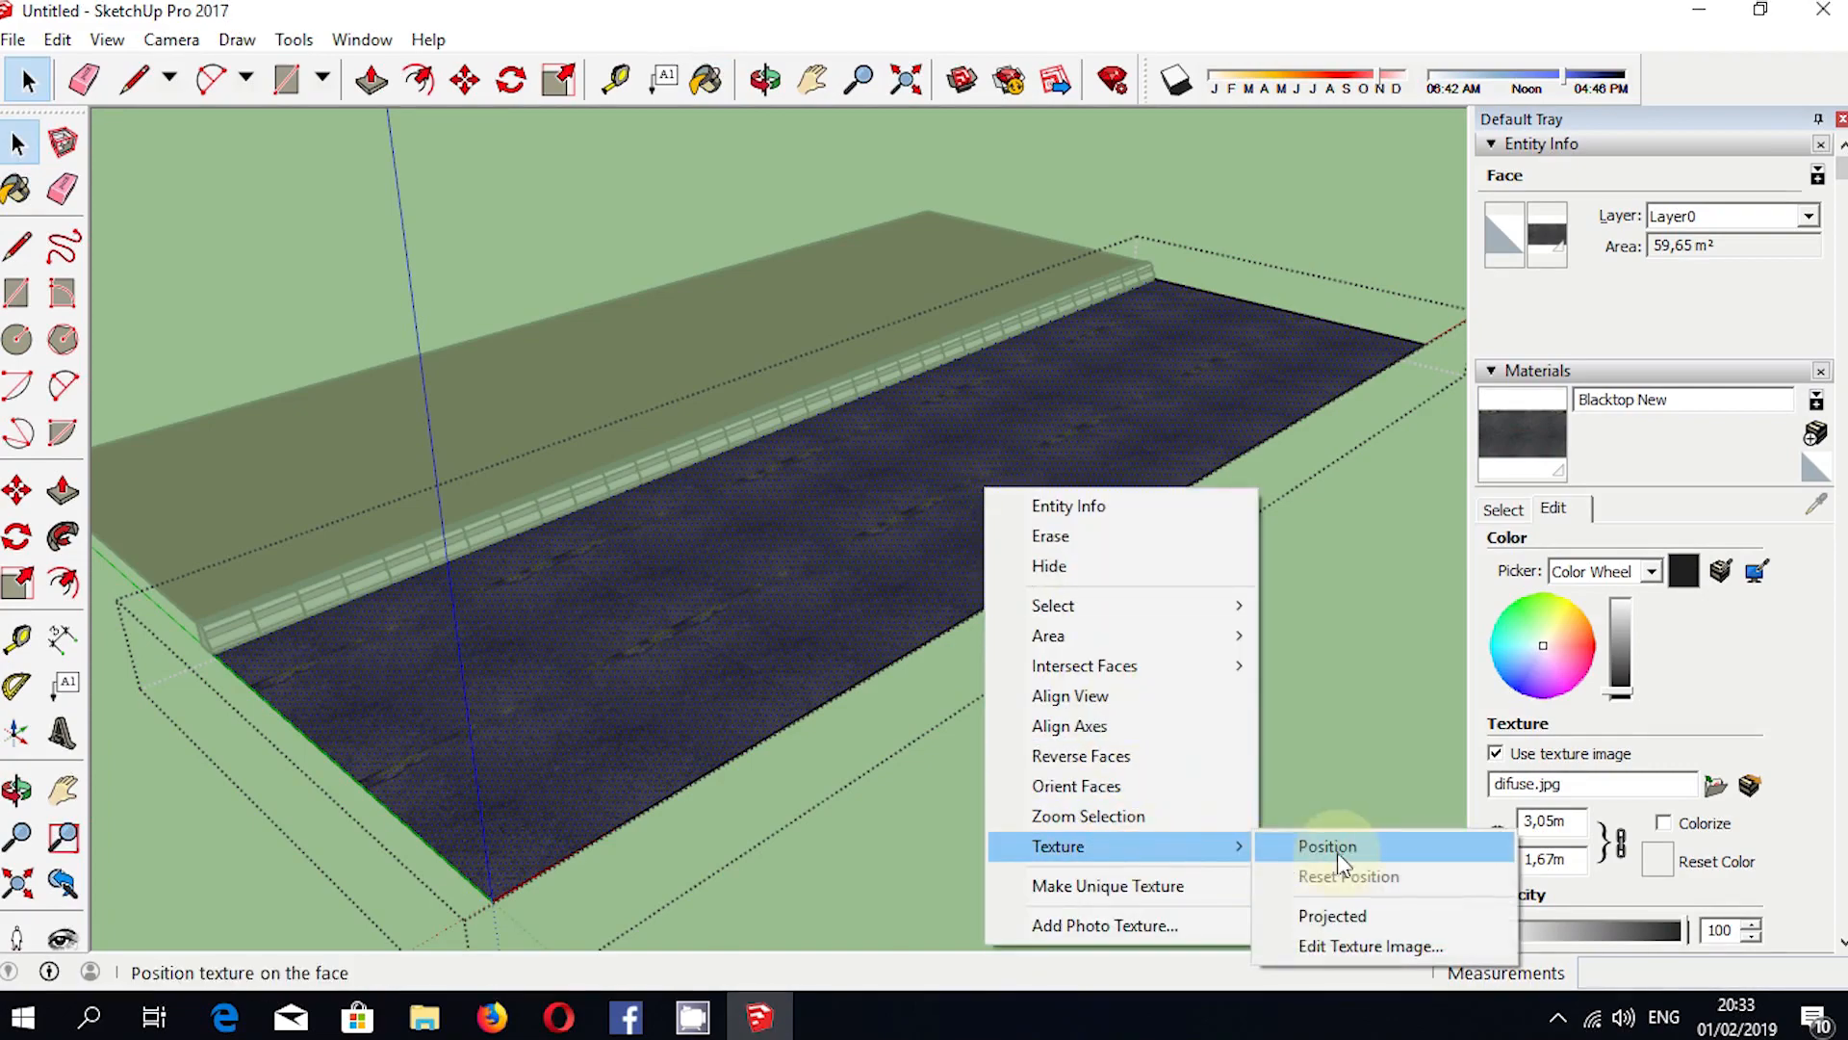
{"action": "left_click", "coordinate": [1334, 847]}
Enlarge the road texture and shift it so a cracked, mossy strip runs along the foot of the curbs, and close the group.
{"action": "left_click_drag", "start_coordinate": [1232, 455], "coordinate": [1327, 395]}
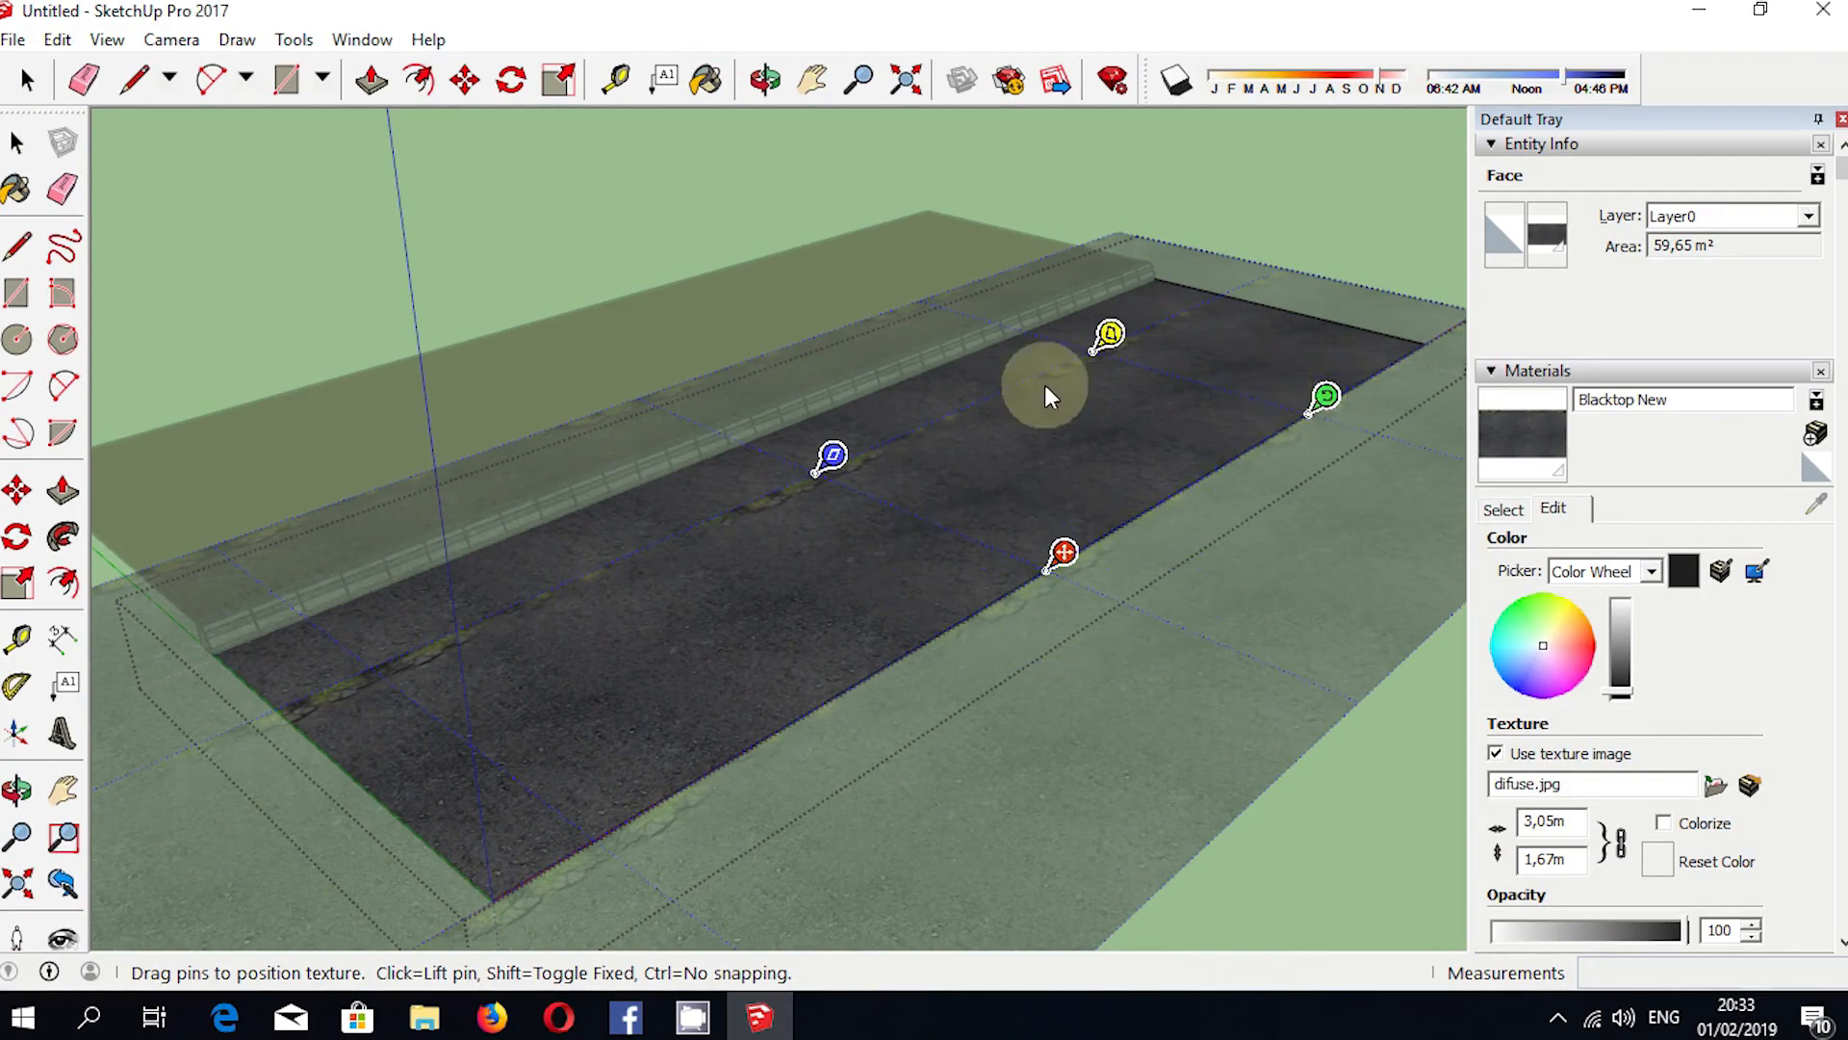
{"action": "middle_click_drag", "start_coordinate": [1003, 439], "coordinate": [969, 394], "text": "shift"}
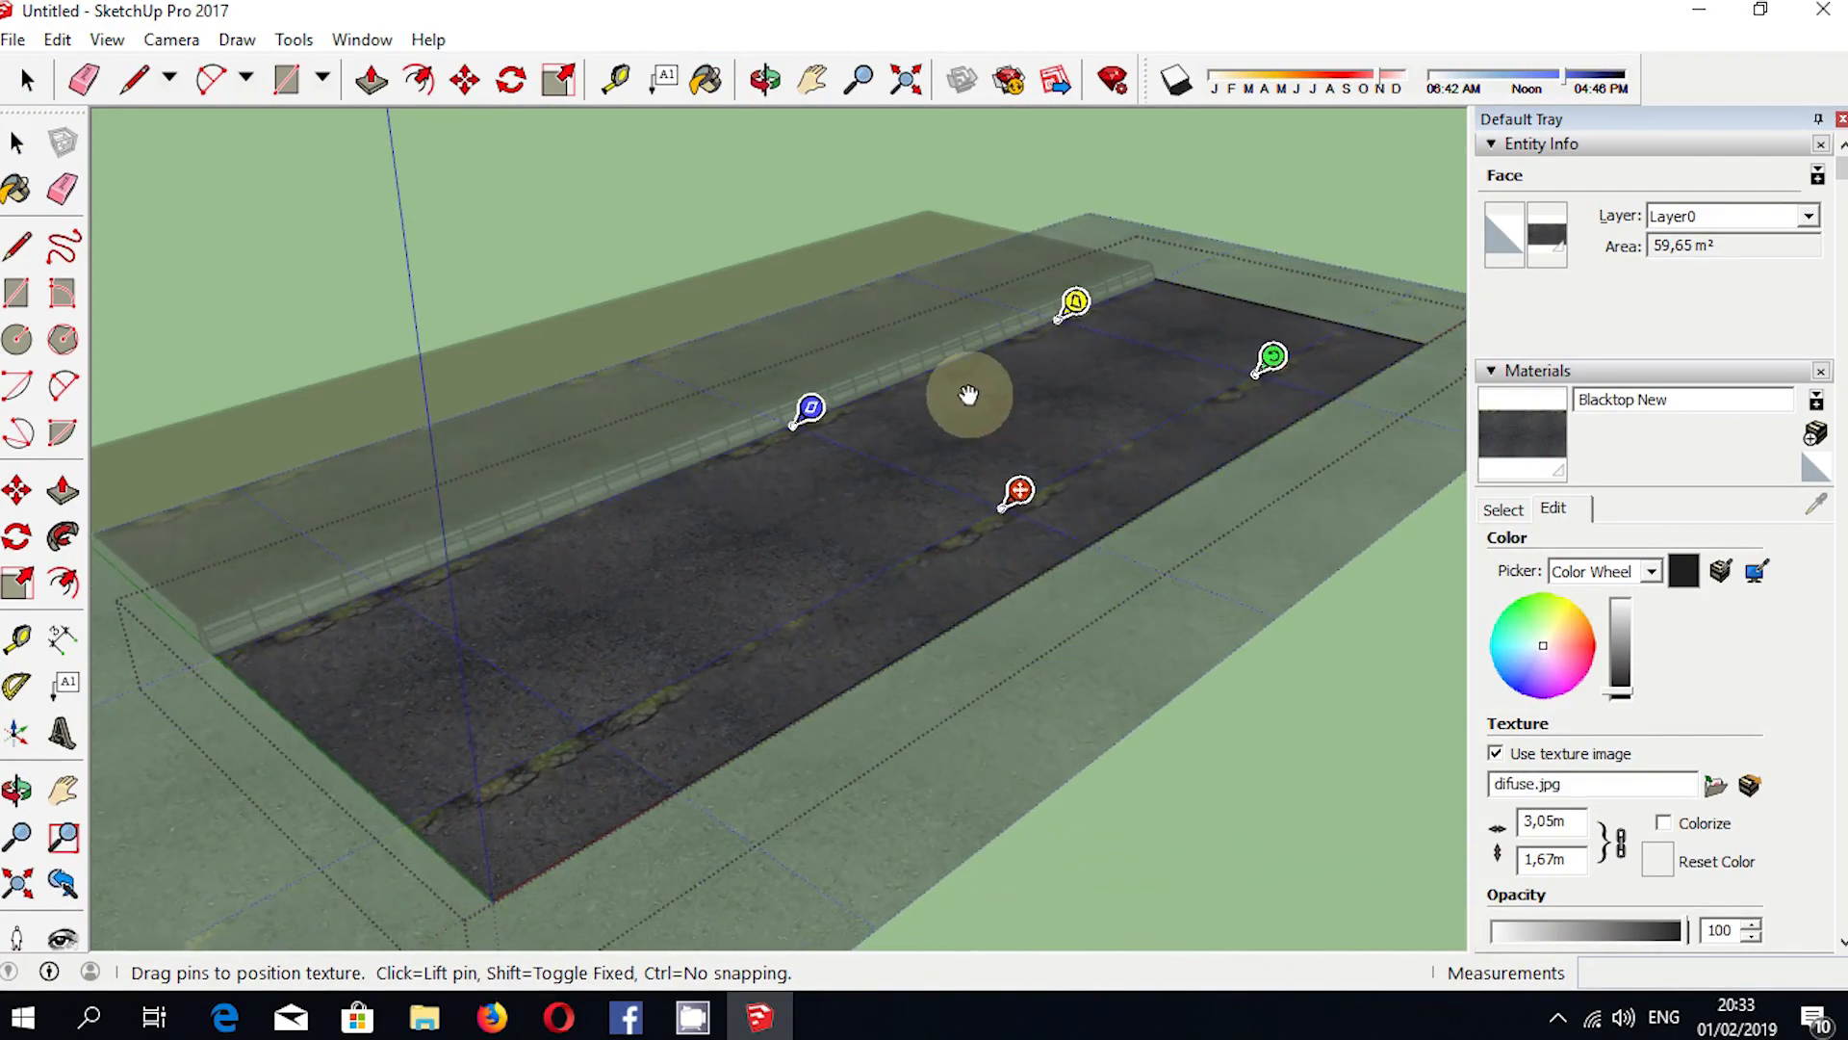
{"action": "scroll", "coordinate": [845, 436], "scroll_direction": "up", "scroll_amount": 4}
{"action": "middle_click_drag", "start_coordinate": [828, 546], "coordinate": [816, 541], "text": "shift"}
{"action": "scroll", "coordinate": [883, 638], "scroll_direction": "down", "scroll_amount": 5}
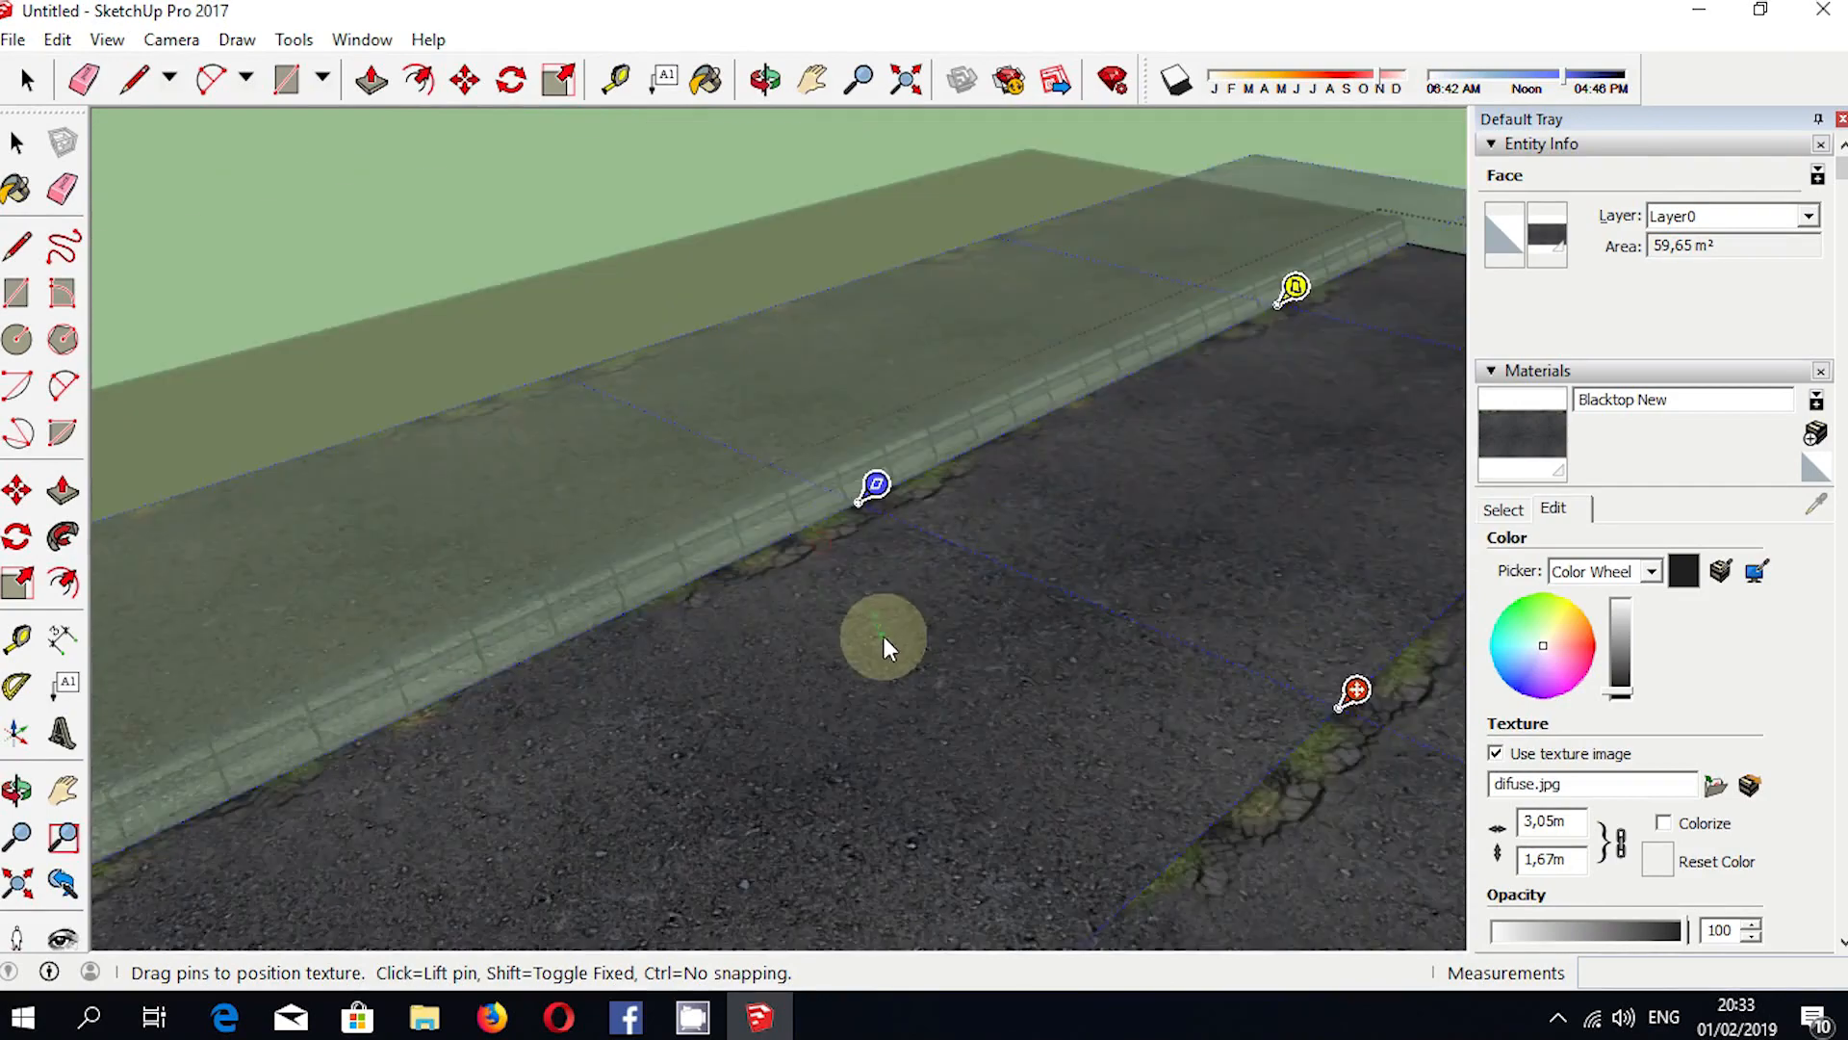
{"action": "left_click", "coordinate": [1115, 229]}
{"action": "left_click", "coordinate": [1115, 223]}
{"action": "scroll", "coordinate": [665, 711], "scroll_direction": "up", "scroll_amount": 3}
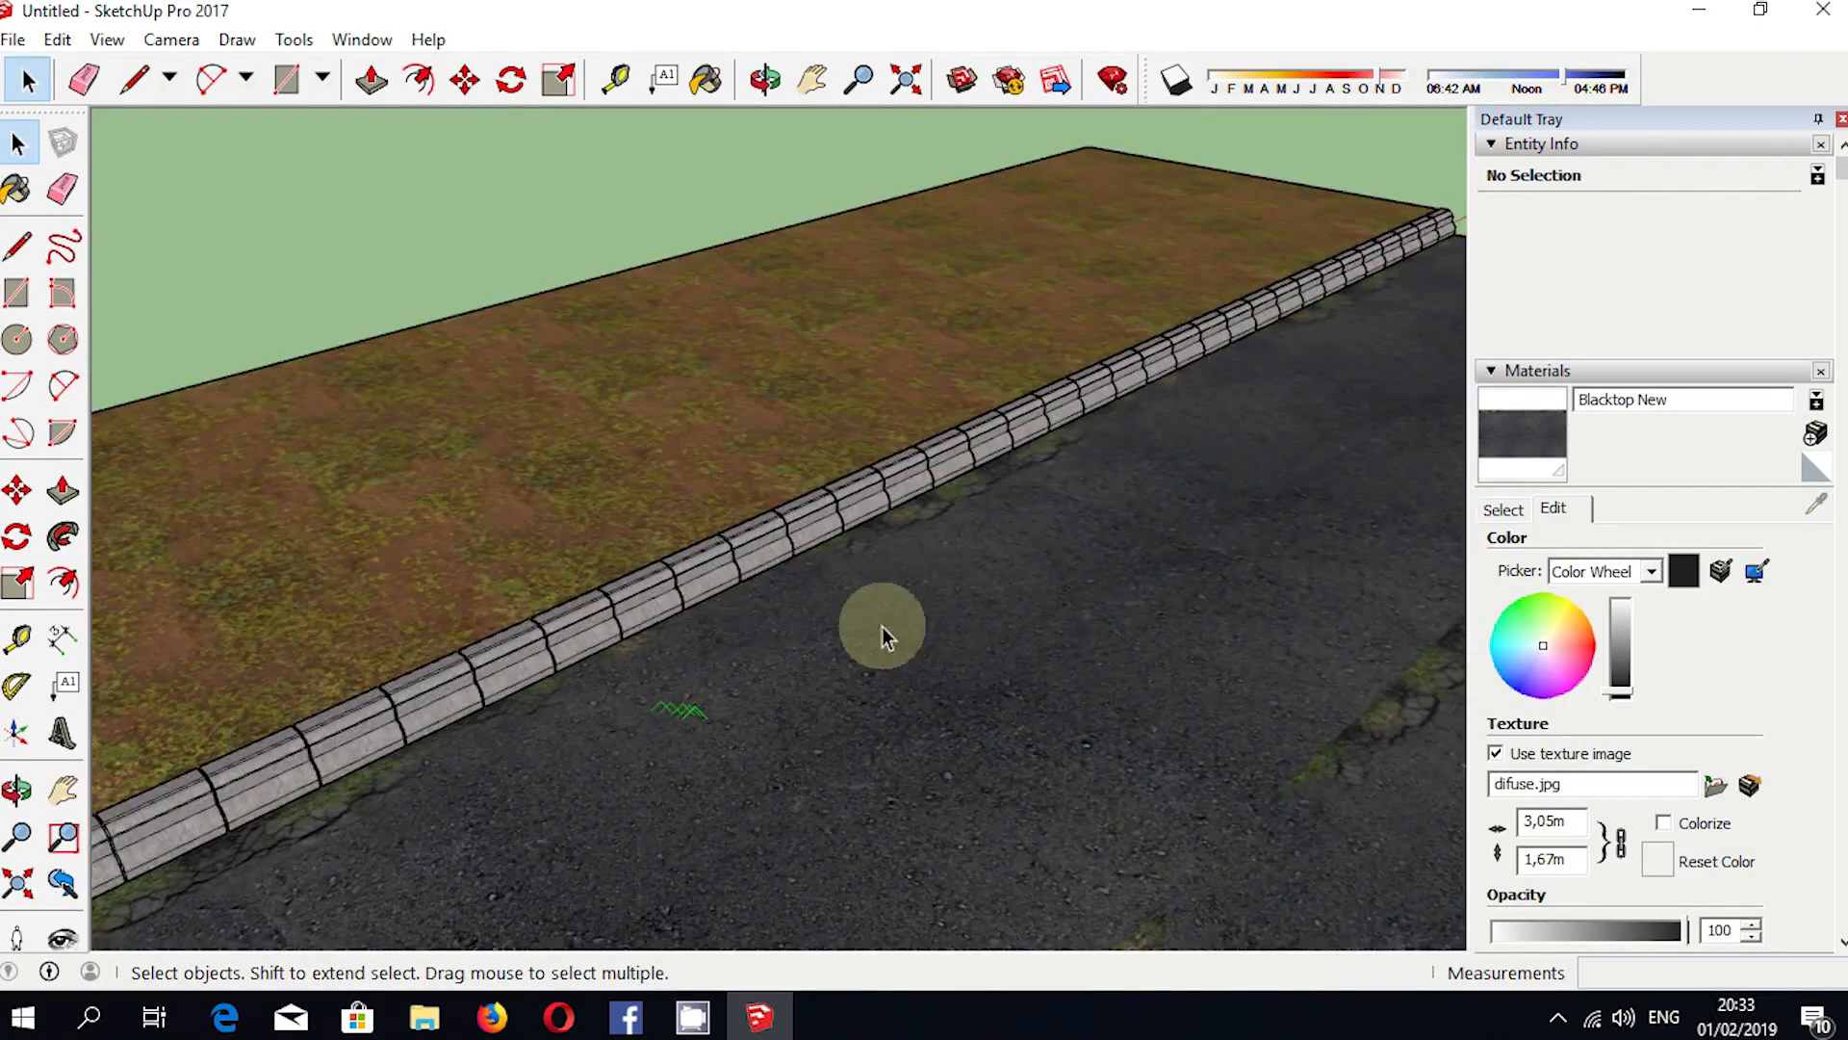
Move the road's outer long edge inward inside its group, cutting off the second cracked strip, and close the group.
{"action": "scroll", "coordinate": [787, 457], "scroll_direction": "down", "scroll_amount": 5}
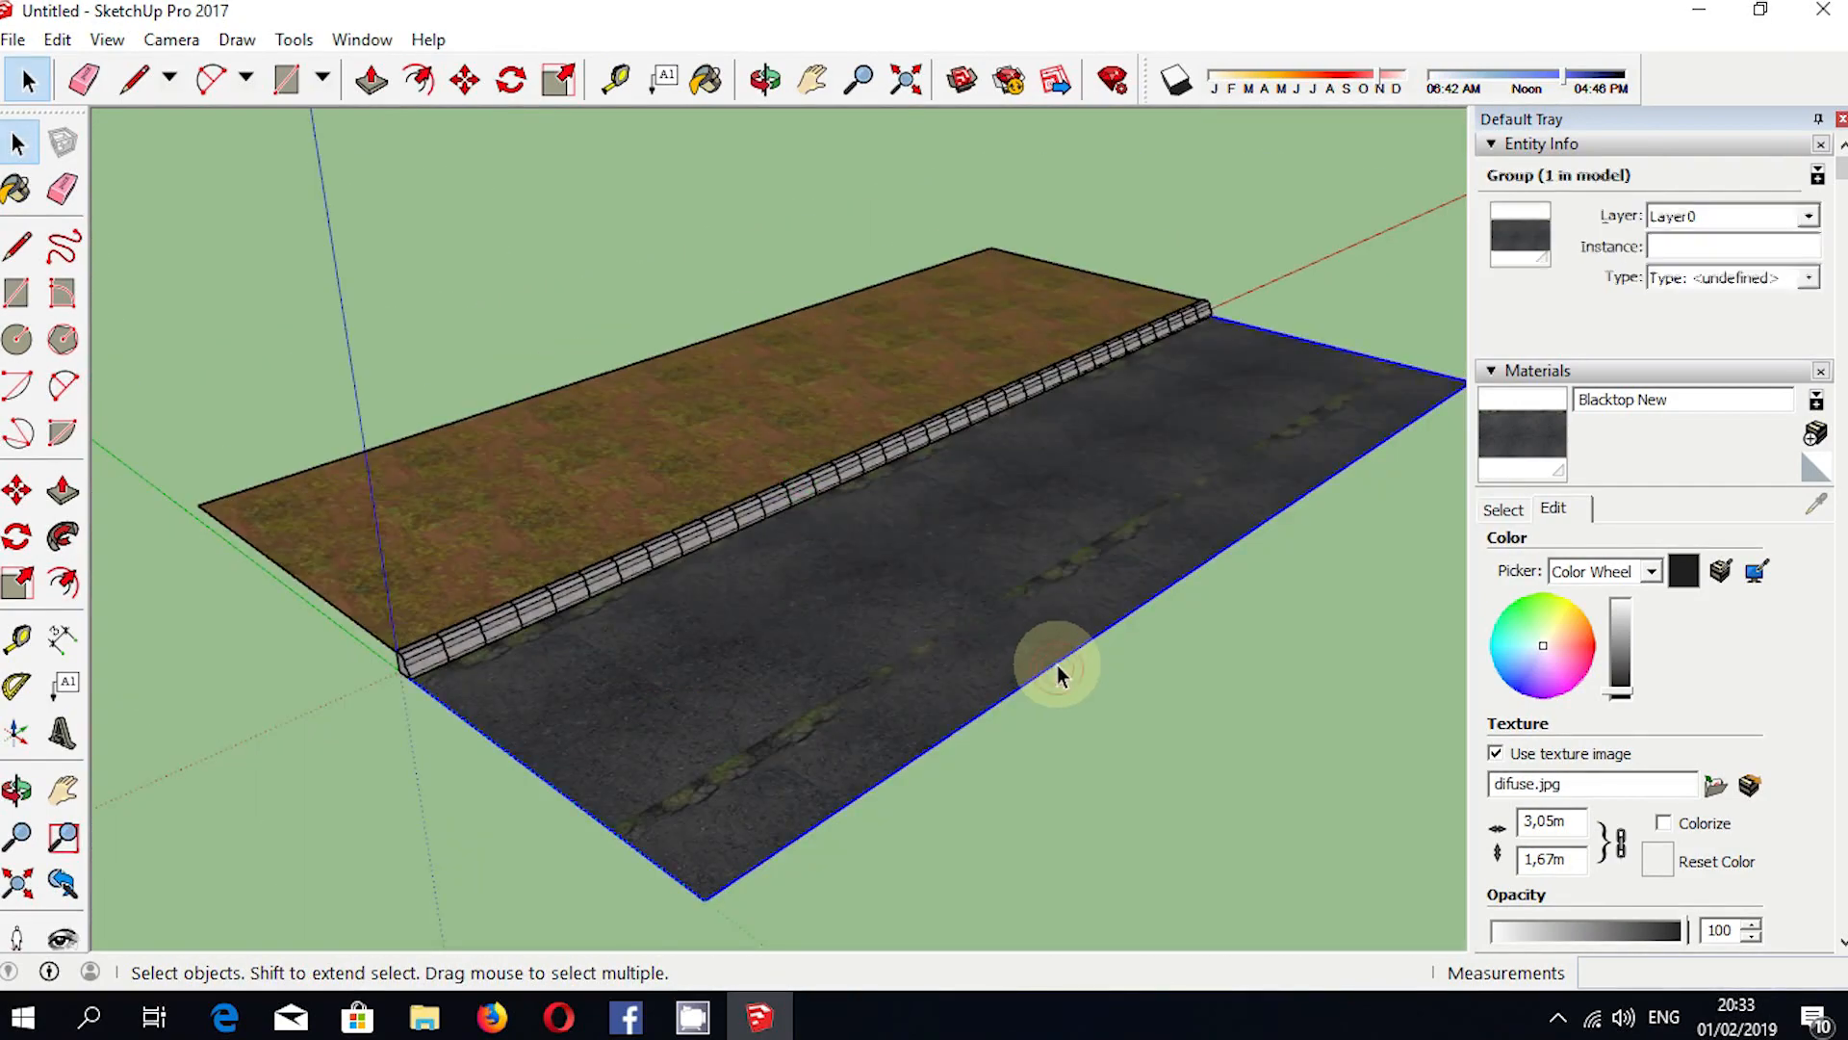
{"action": "double_click", "coordinate": [1057, 674]}
{"action": "key", "text": "m"}
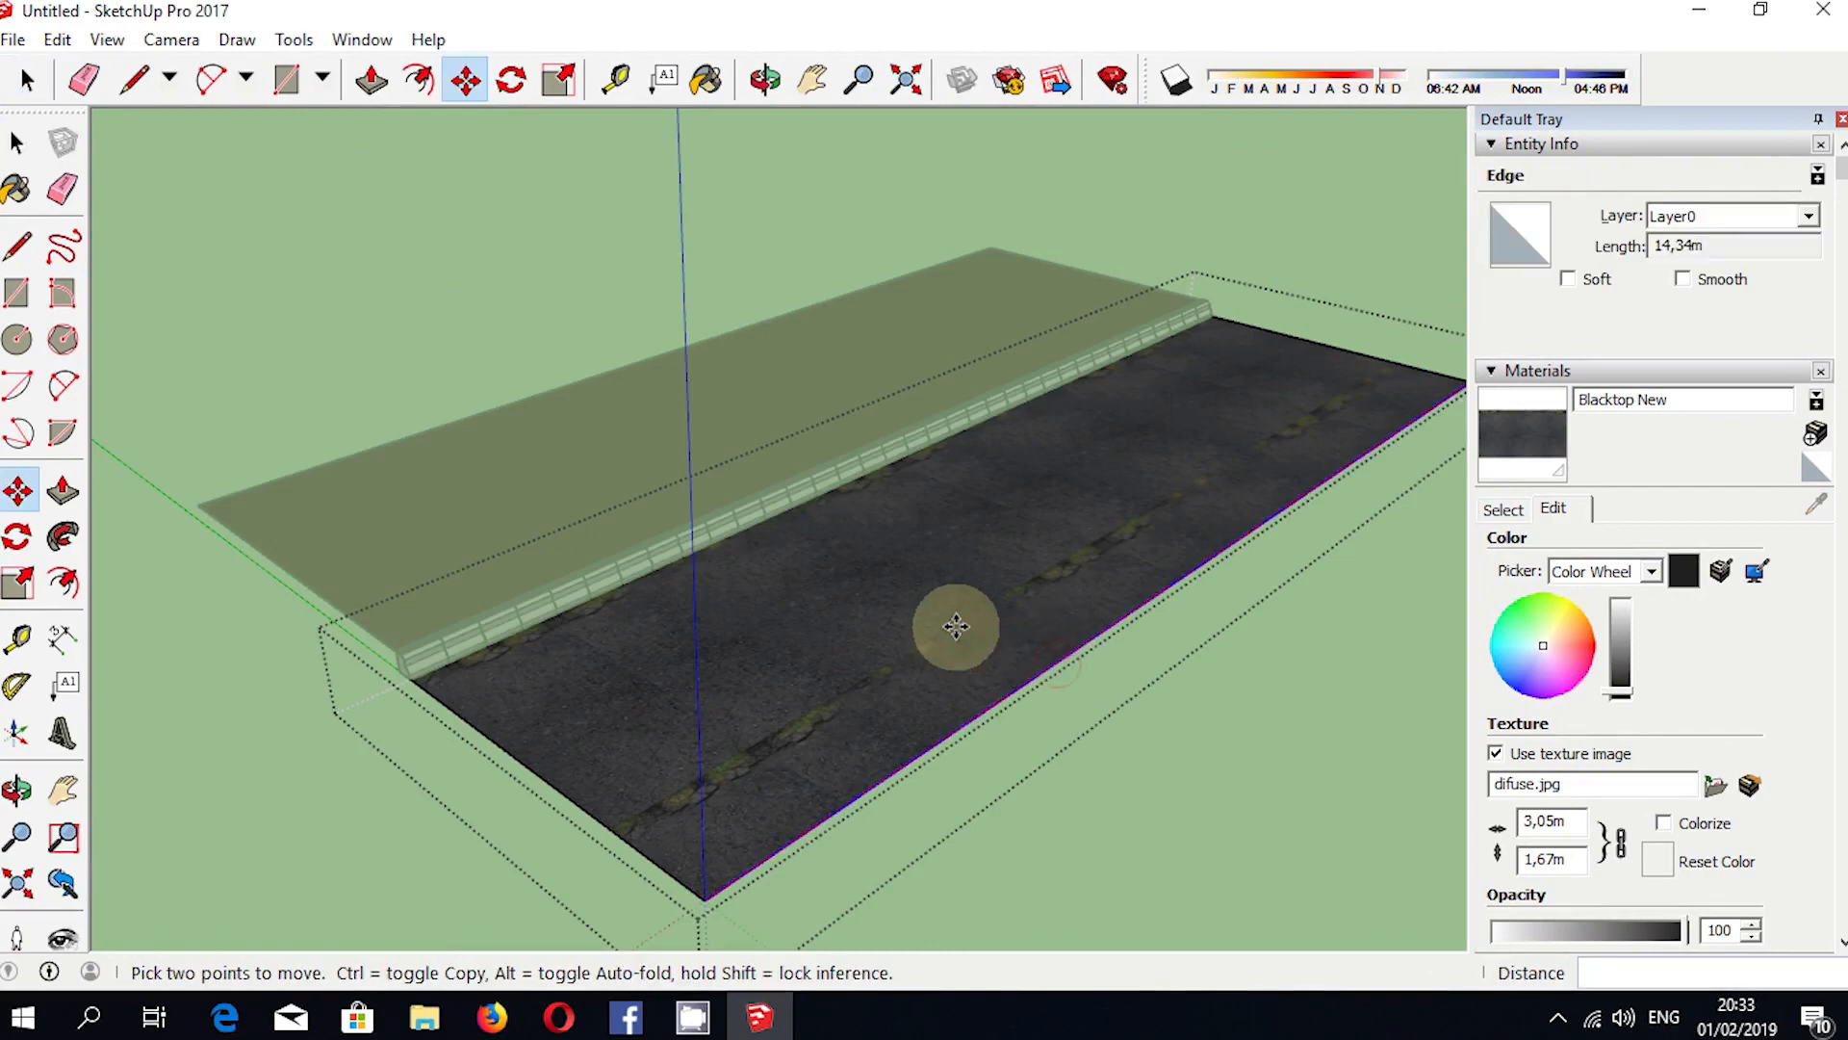
{"action": "left_click", "coordinate": [871, 584]}
{"action": "key", "text": "space"}
{"action": "left_click", "coordinate": [1119, 773]}
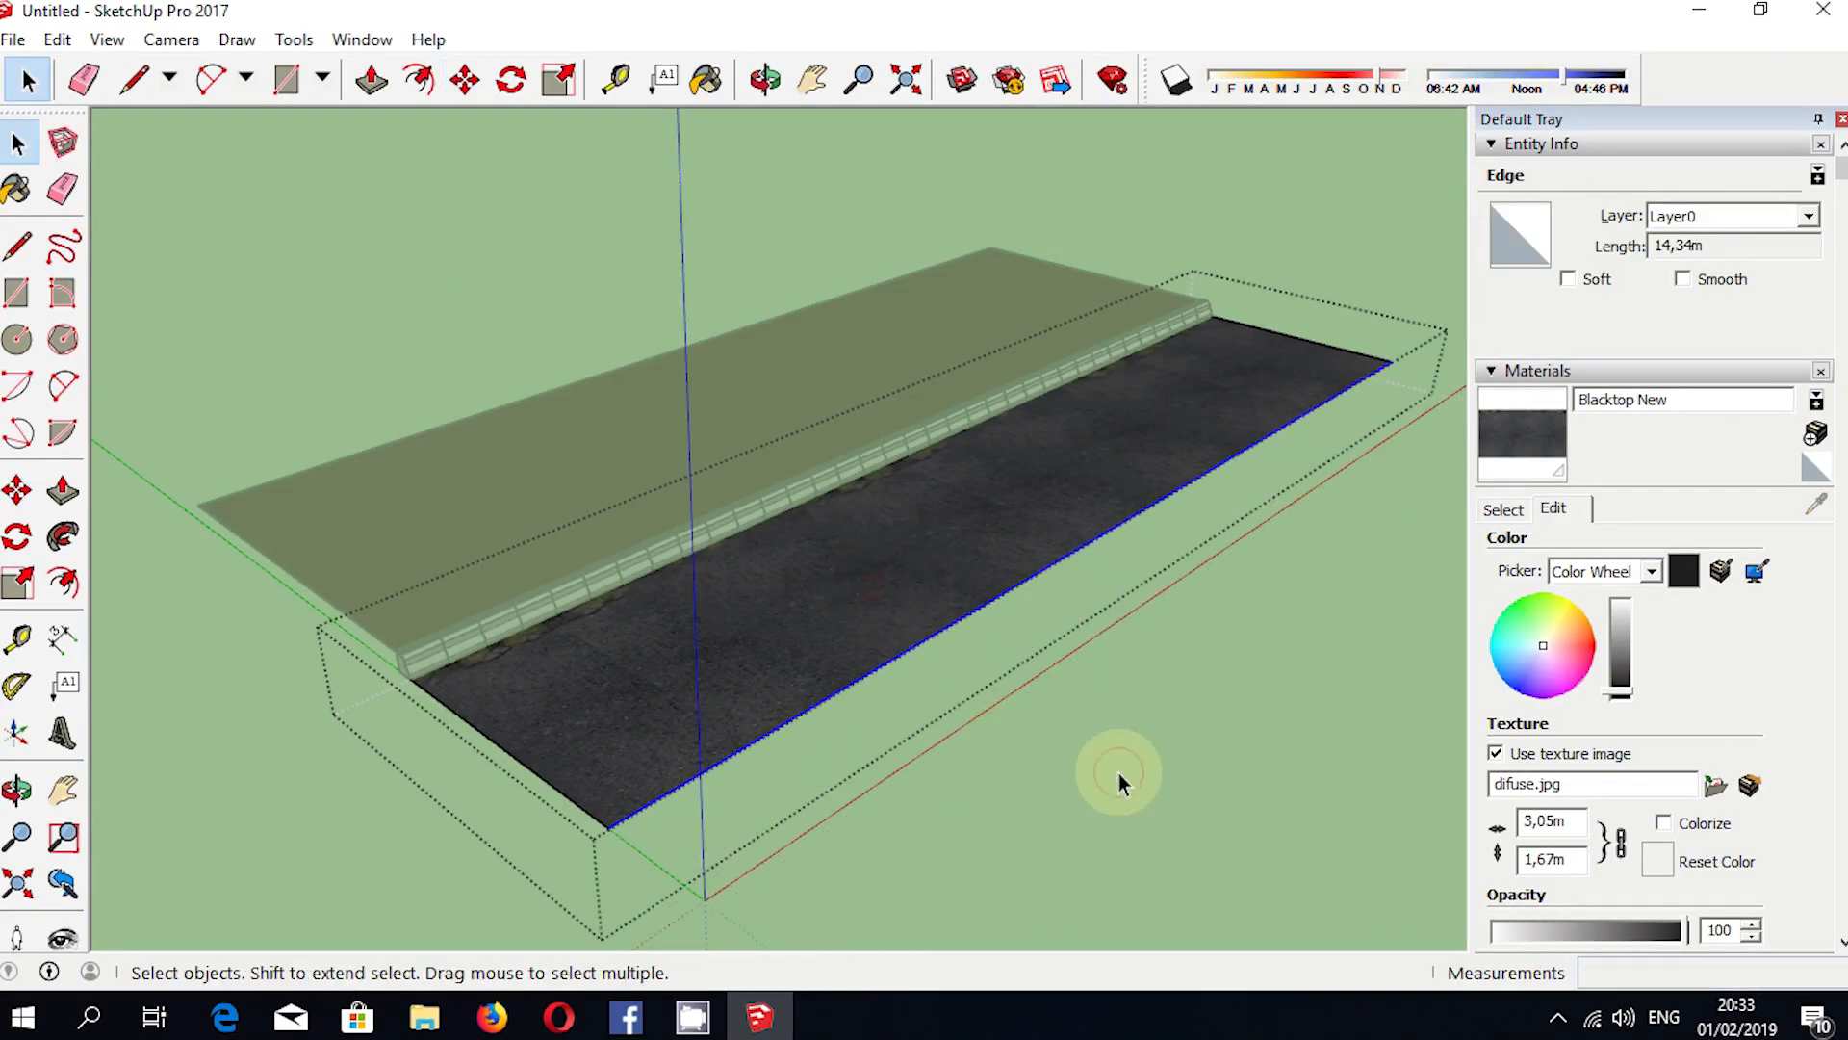
Tilt one curb block in the row lengthwise by about 3.3 degrees around its middle.
{"action": "scroll", "coordinate": [598, 458], "scroll_direction": "up", "scroll_amount": 6}
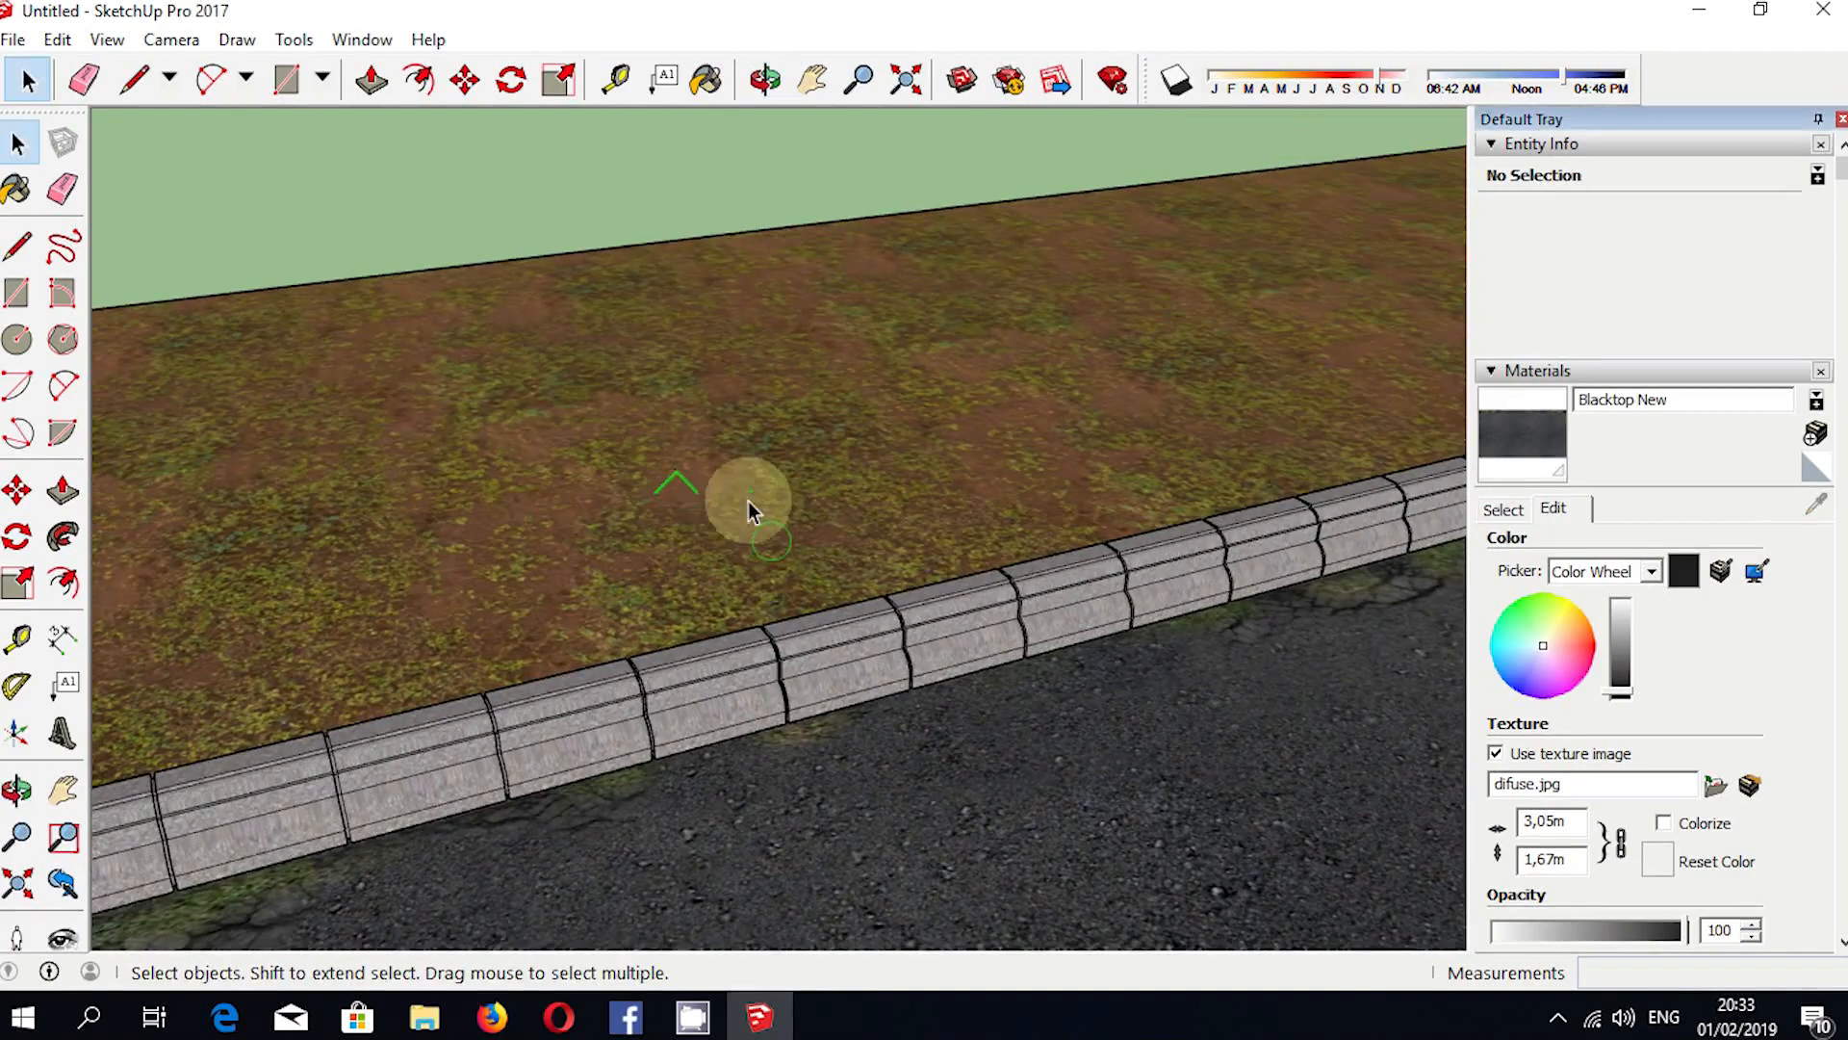
{"action": "left_click", "coordinate": [757, 674]}
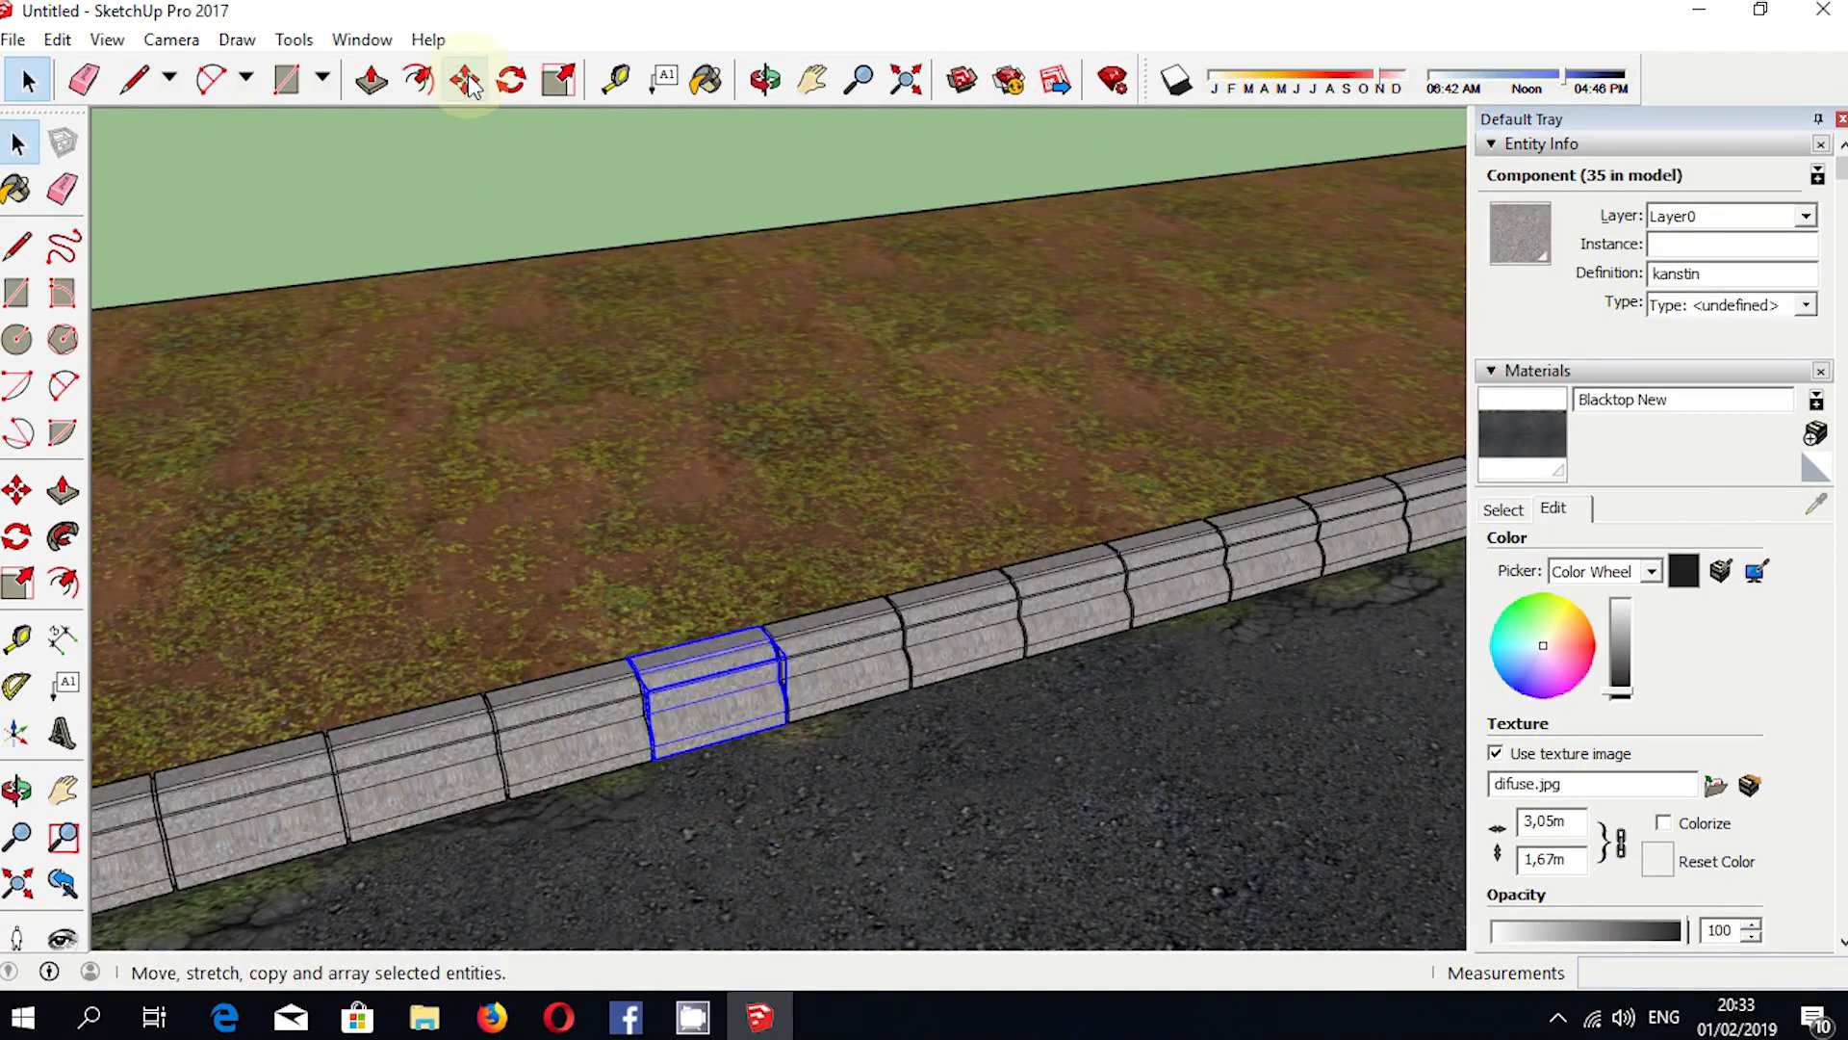
{"action": "left_click", "coordinate": [510, 79]}
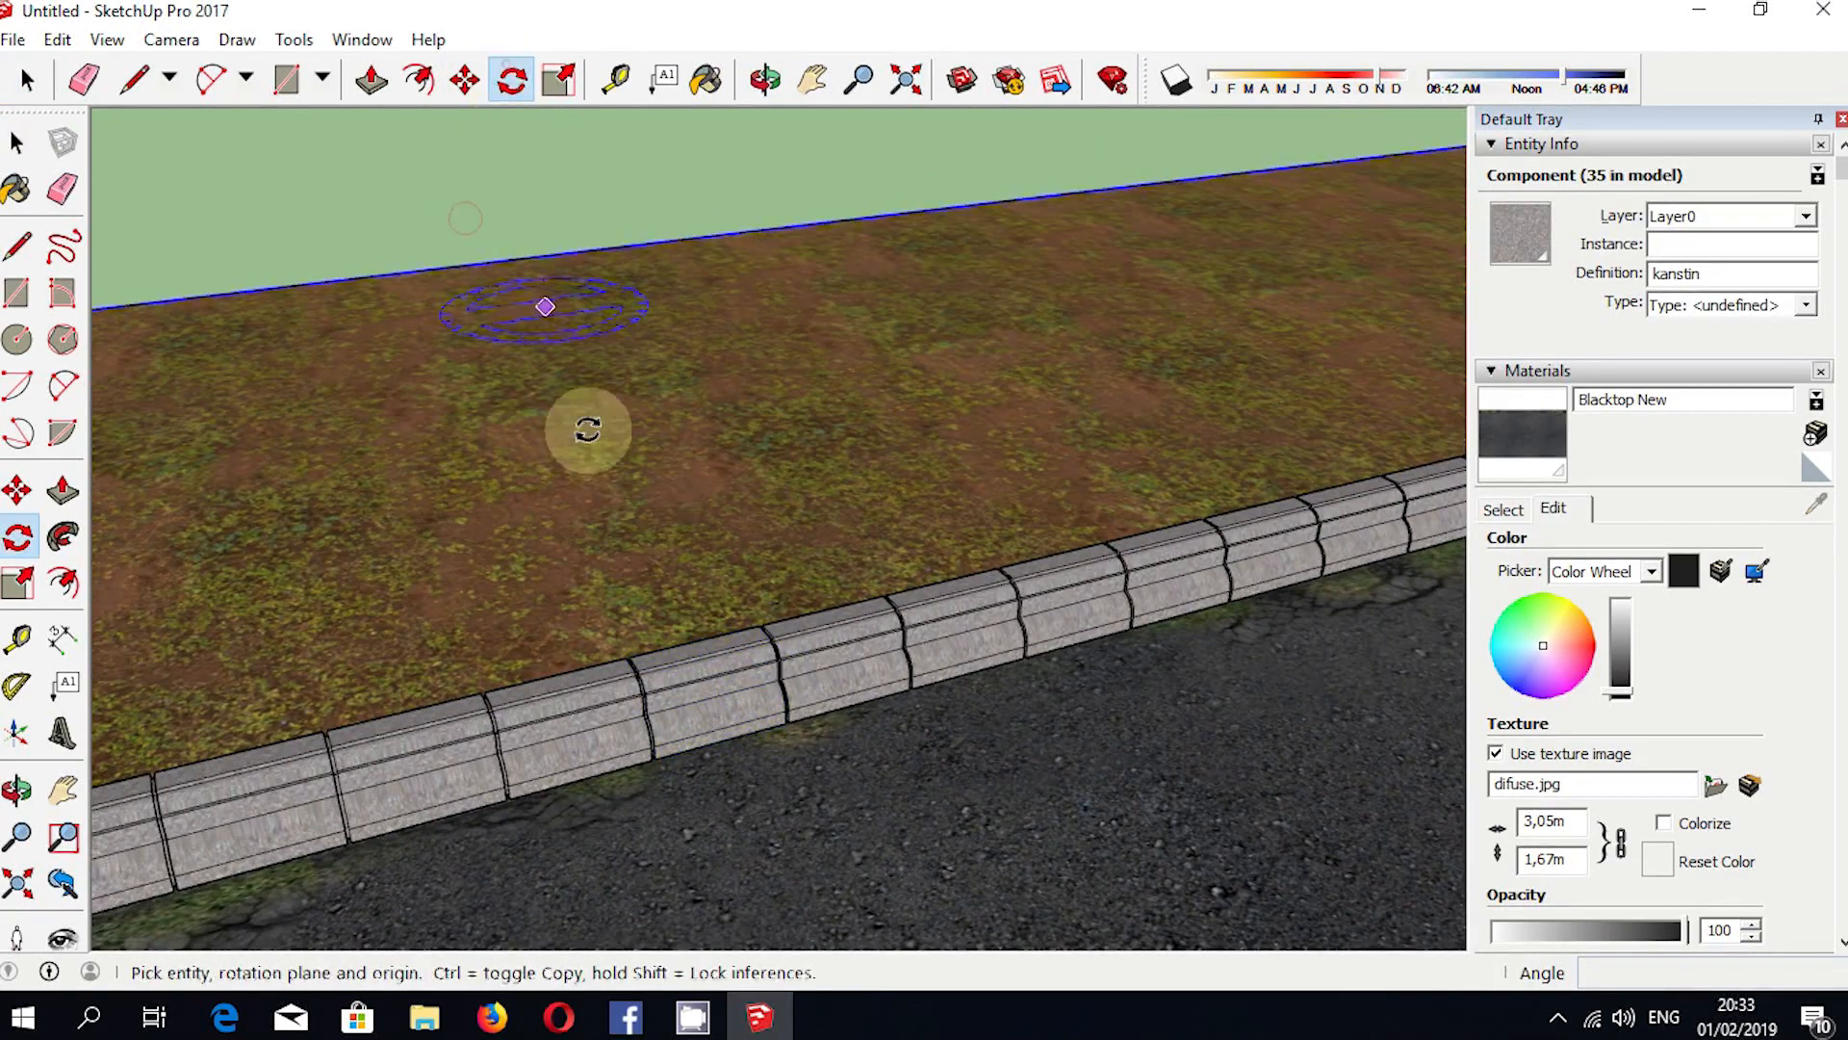
{"action": "scroll", "coordinate": [713, 691], "scroll_direction": "up", "scroll_amount": 2}
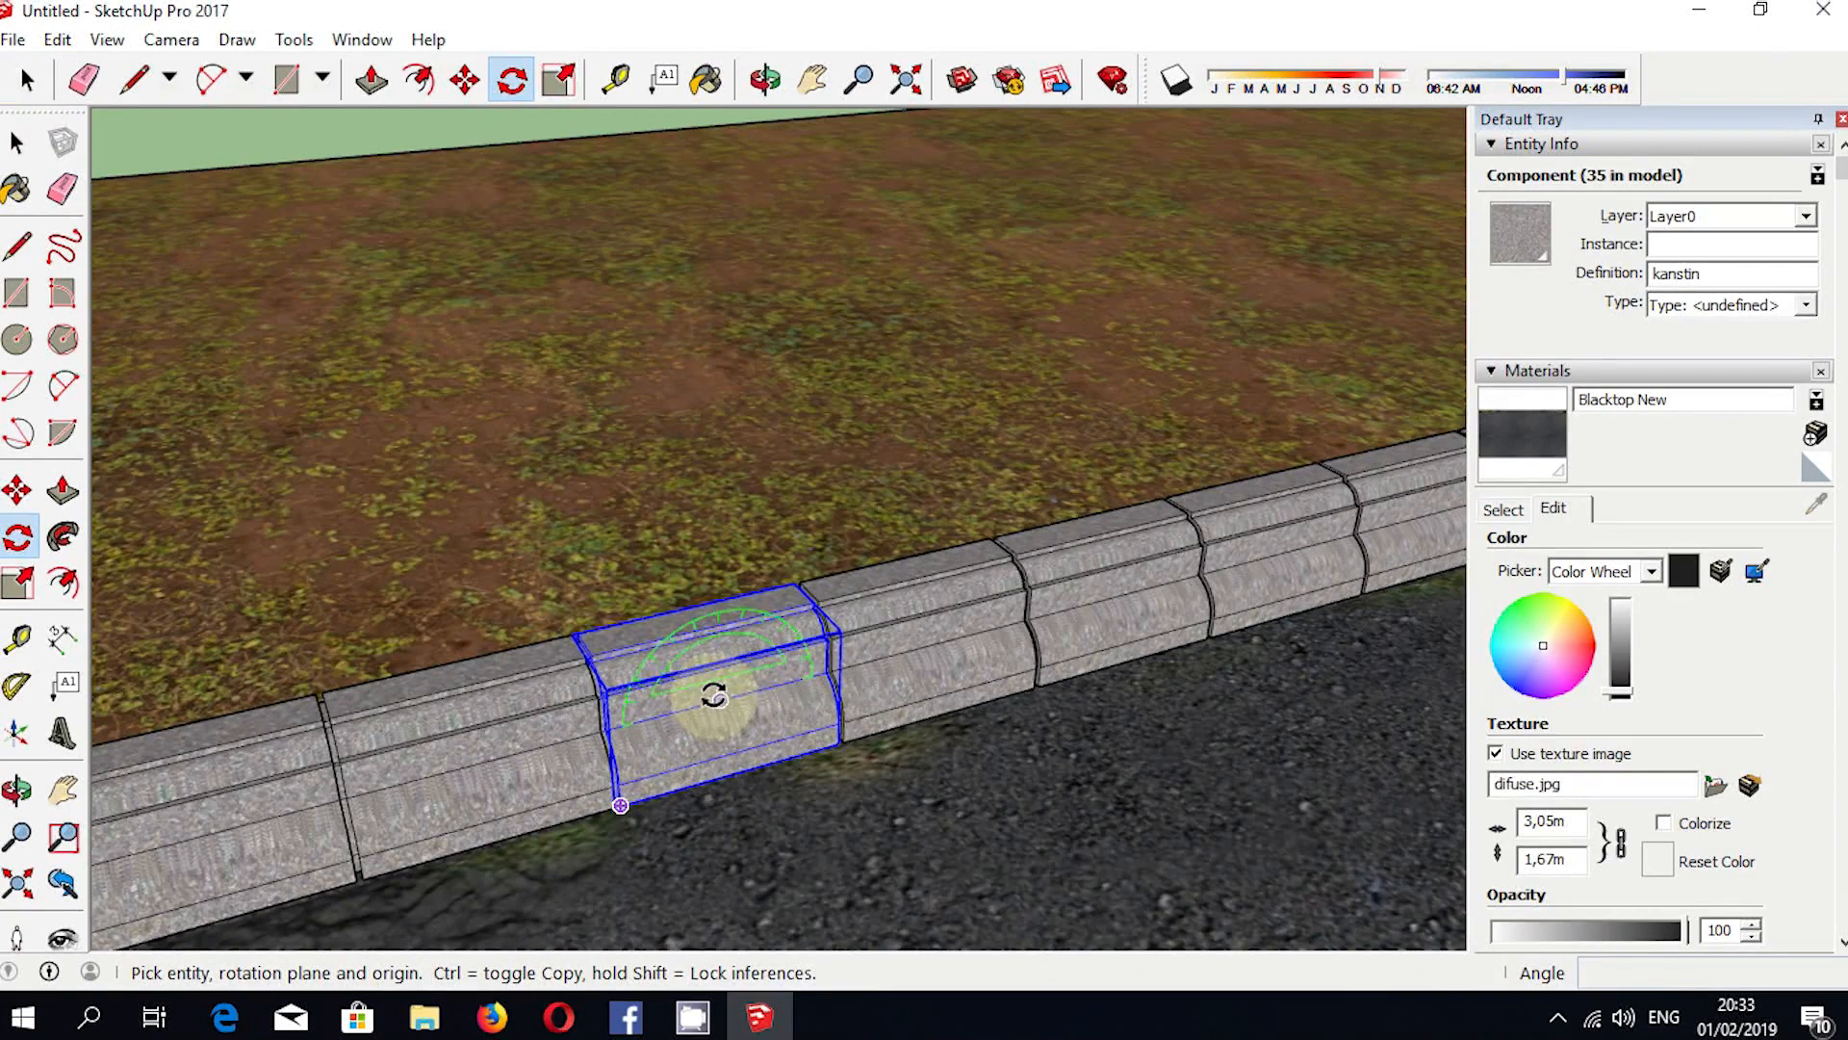
{"action": "left_click", "coordinate": [717, 698]}
{"action": "left_click", "coordinate": [407, 765]}
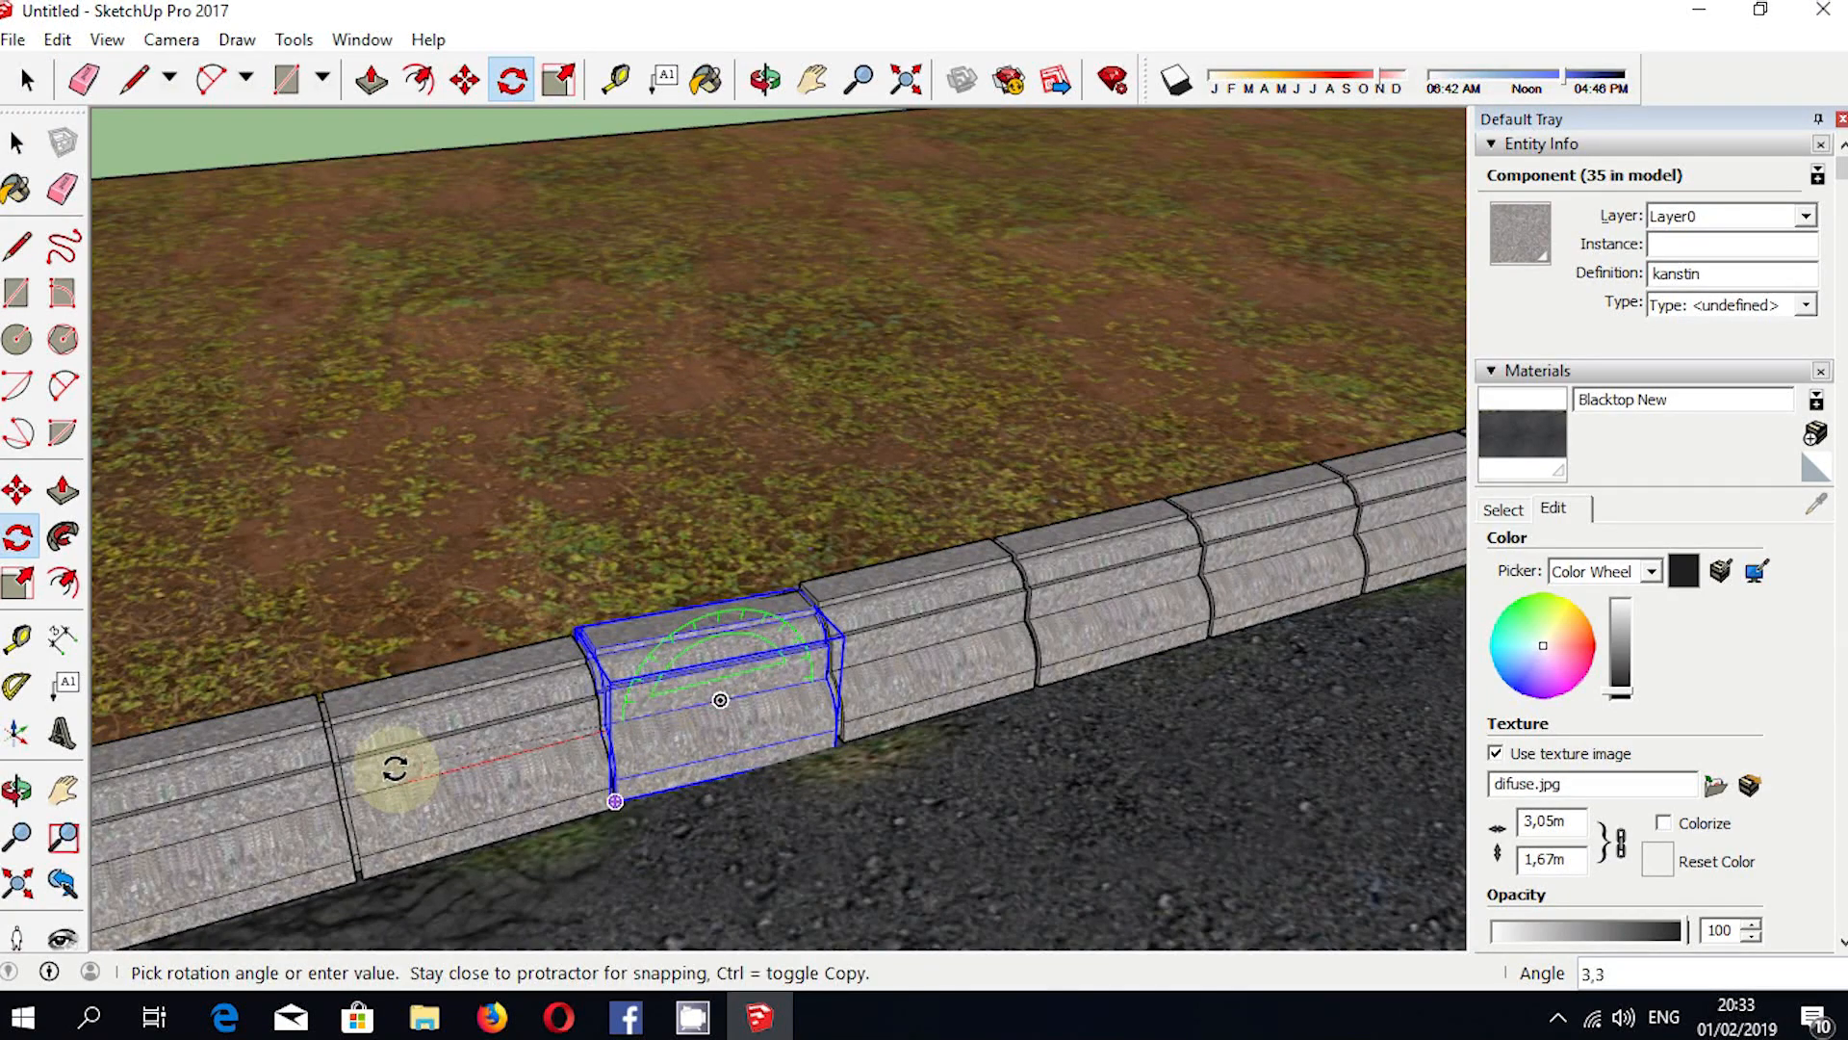
{"action": "left_click", "coordinate": [395, 768]}
Rotate the neighbouring curb block horizontally by about 1.4 degrees so it sits slightly out of line.
{"action": "left_click", "coordinate": [962, 557]}
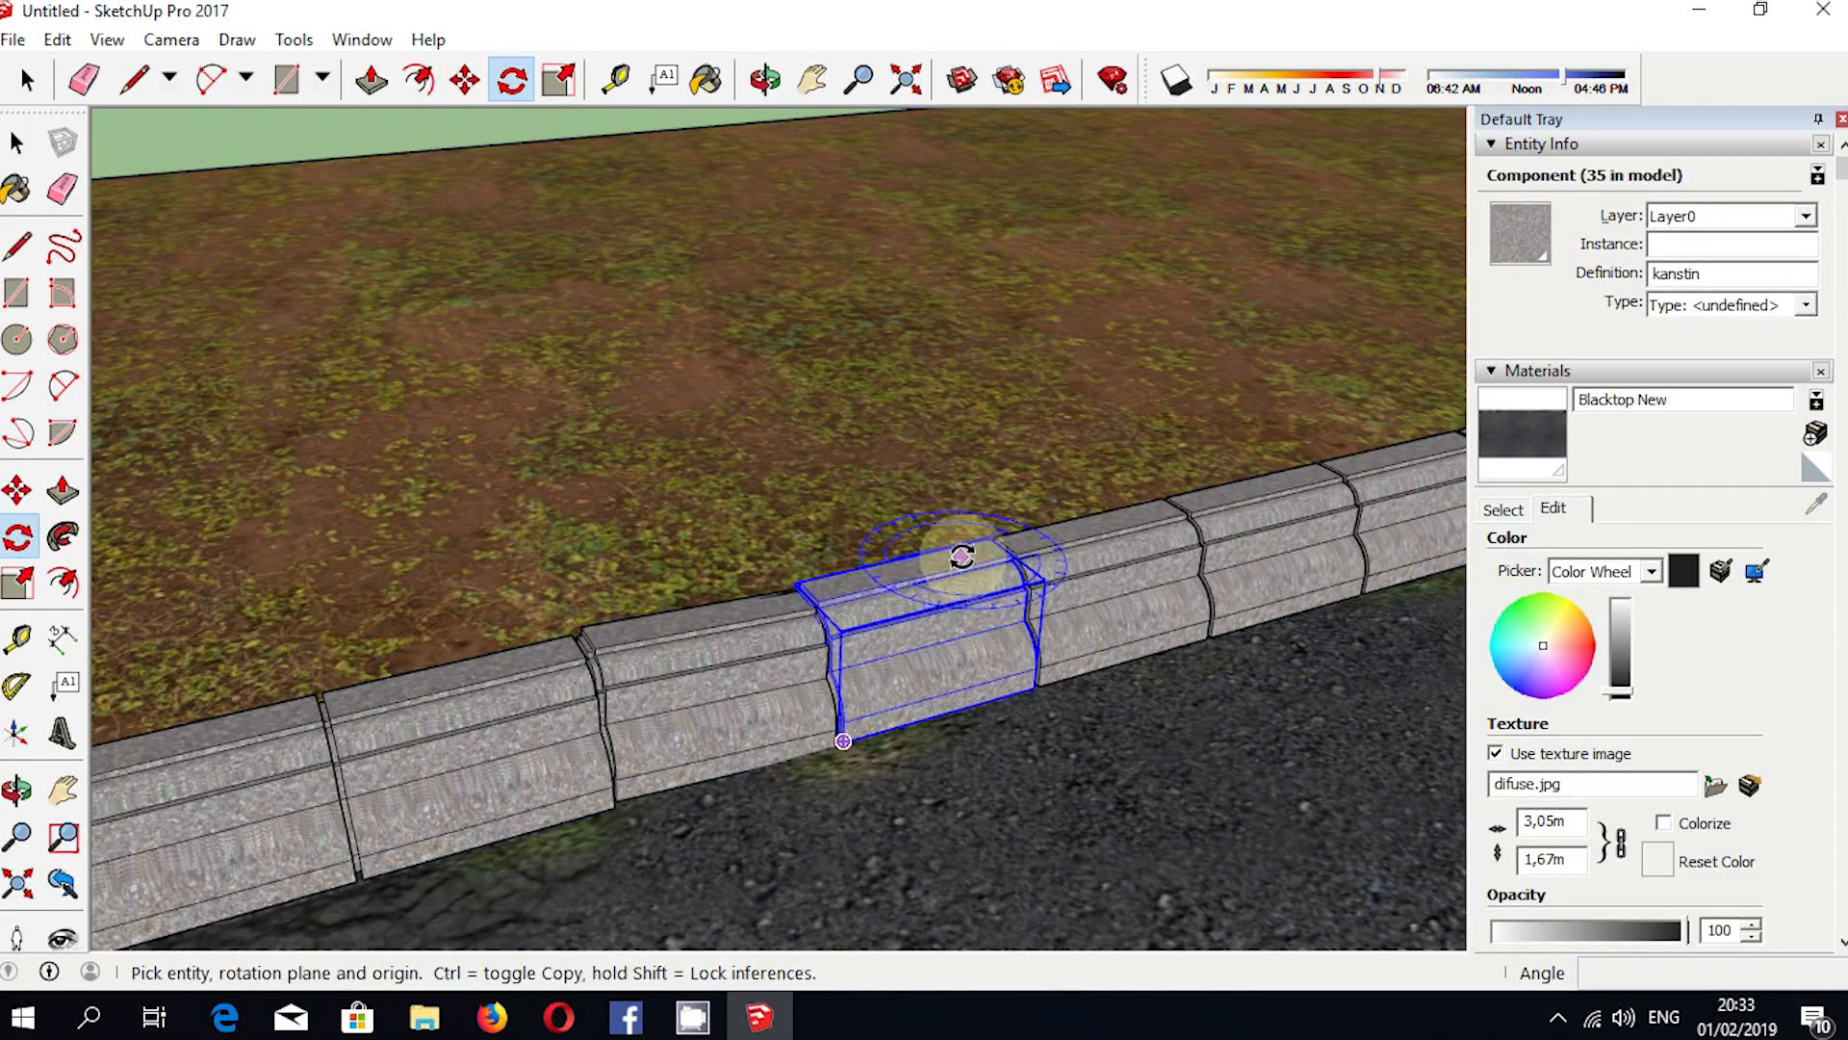
{"action": "left_click", "coordinate": [485, 678]}
{"action": "left_click", "coordinate": [474, 693]}
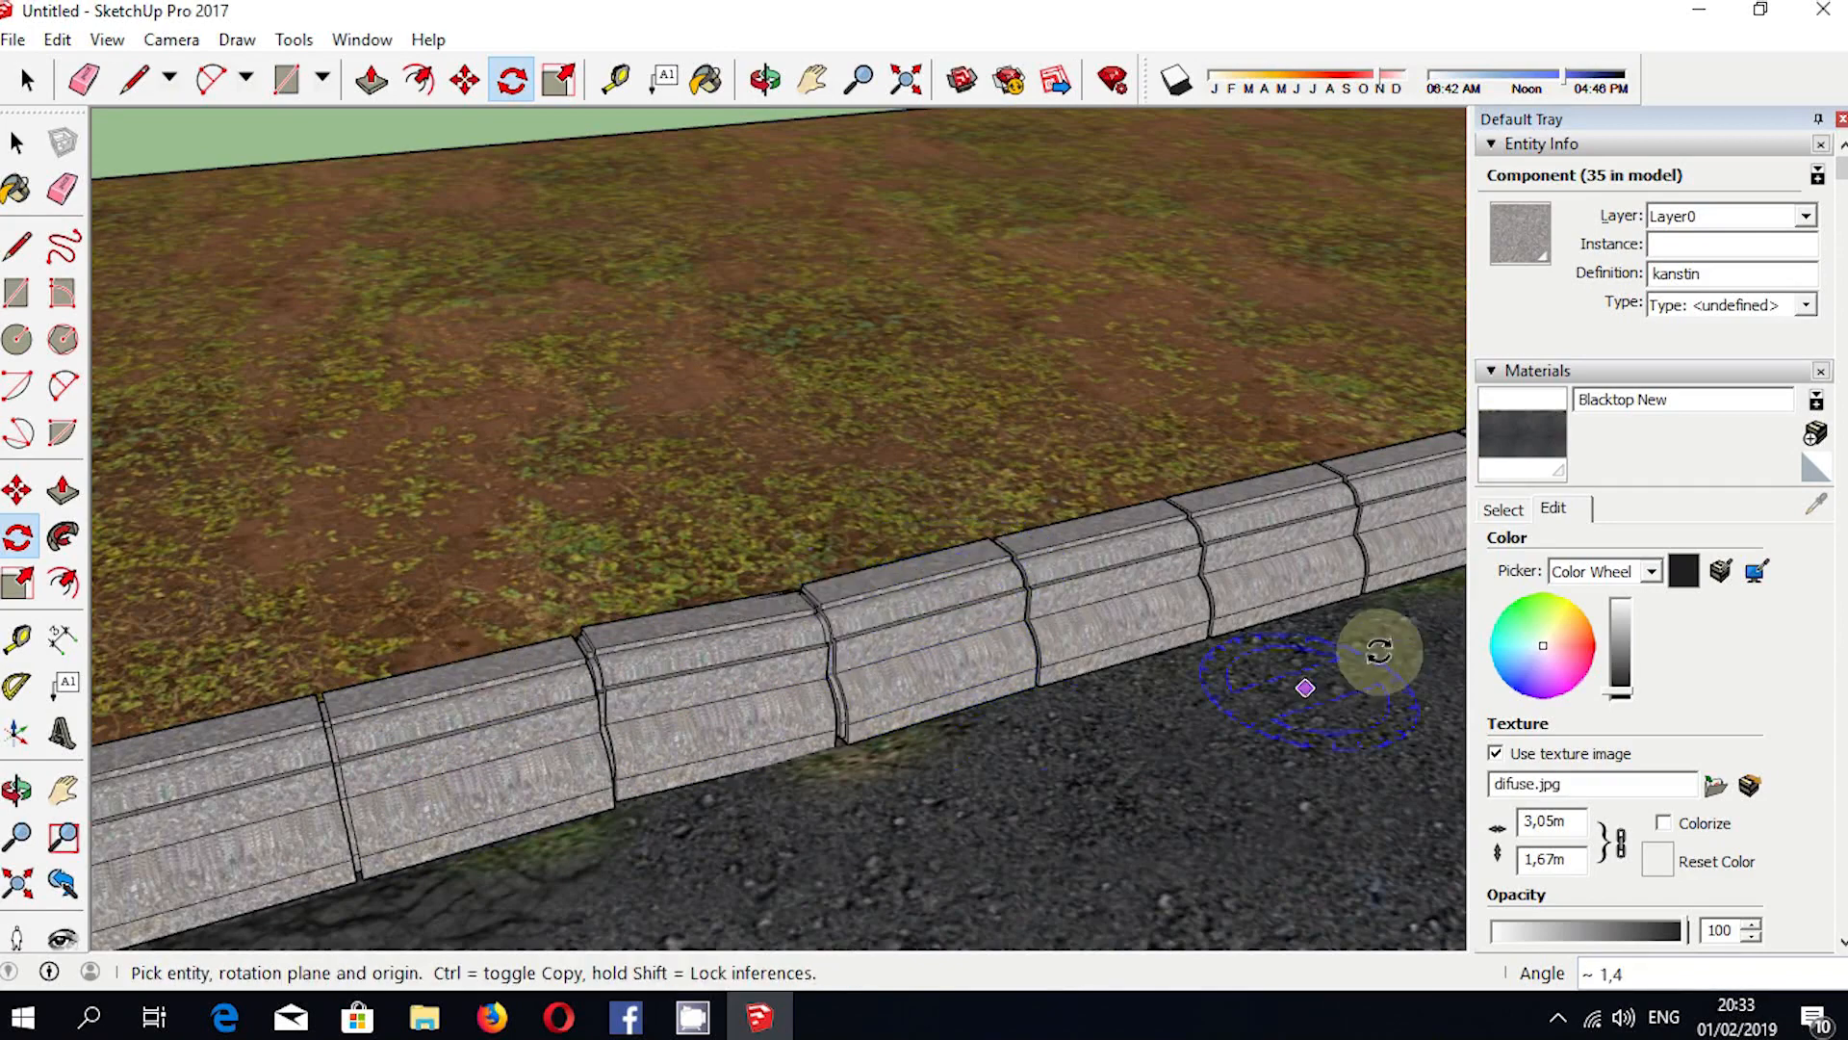
Rotate one more curb block slightly around its middle, and turn another block along the row horizontally by about 1.8 degrees.
{"action": "left_click", "coordinate": [1264, 492]}
{"action": "left_click", "coordinate": [1042, 550]}
{"action": "left_click", "coordinate": [1046, 557]}
{"action": "middle_click_drag", "start_coordinate": [488, 710], "coordinate": [1284, 622]}
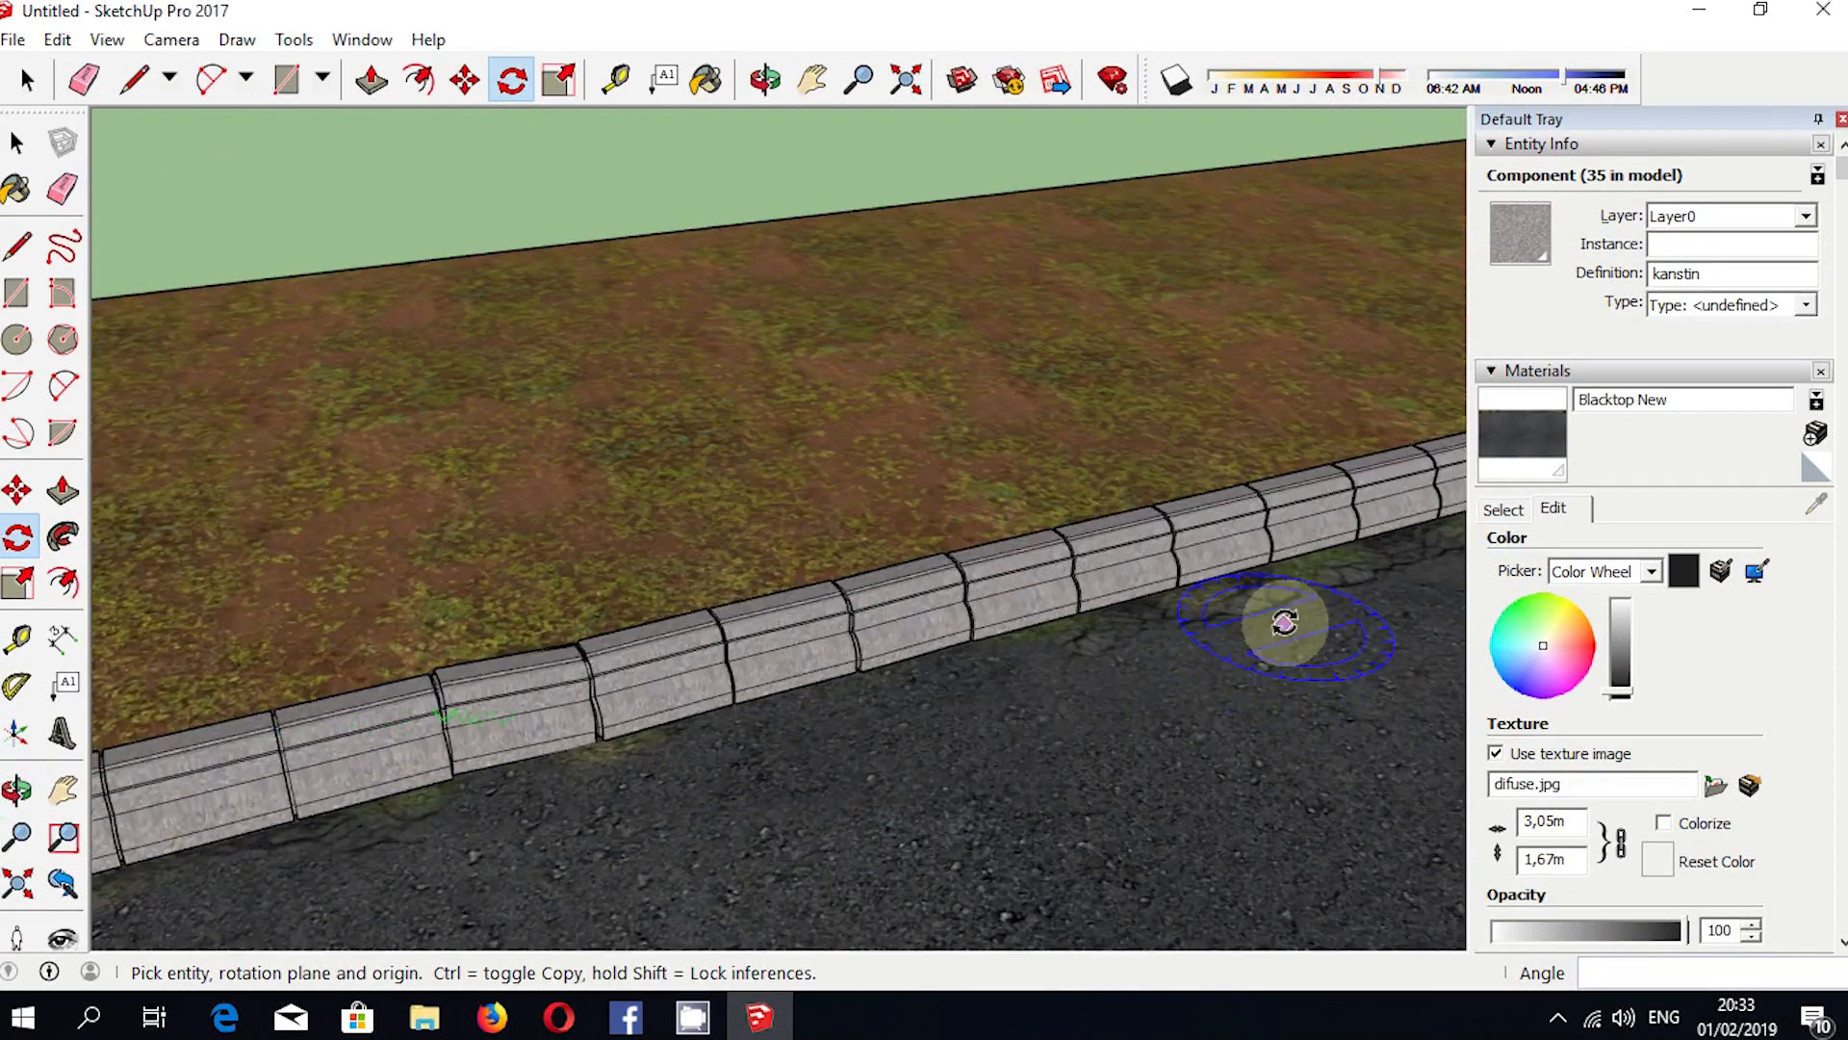
{"action": "scroll", "coordinate": [1284, 623], "scroll_direction": "up", "scroll_amount": 3}
{"action": "left_click", "coordinate": [991, 470]}
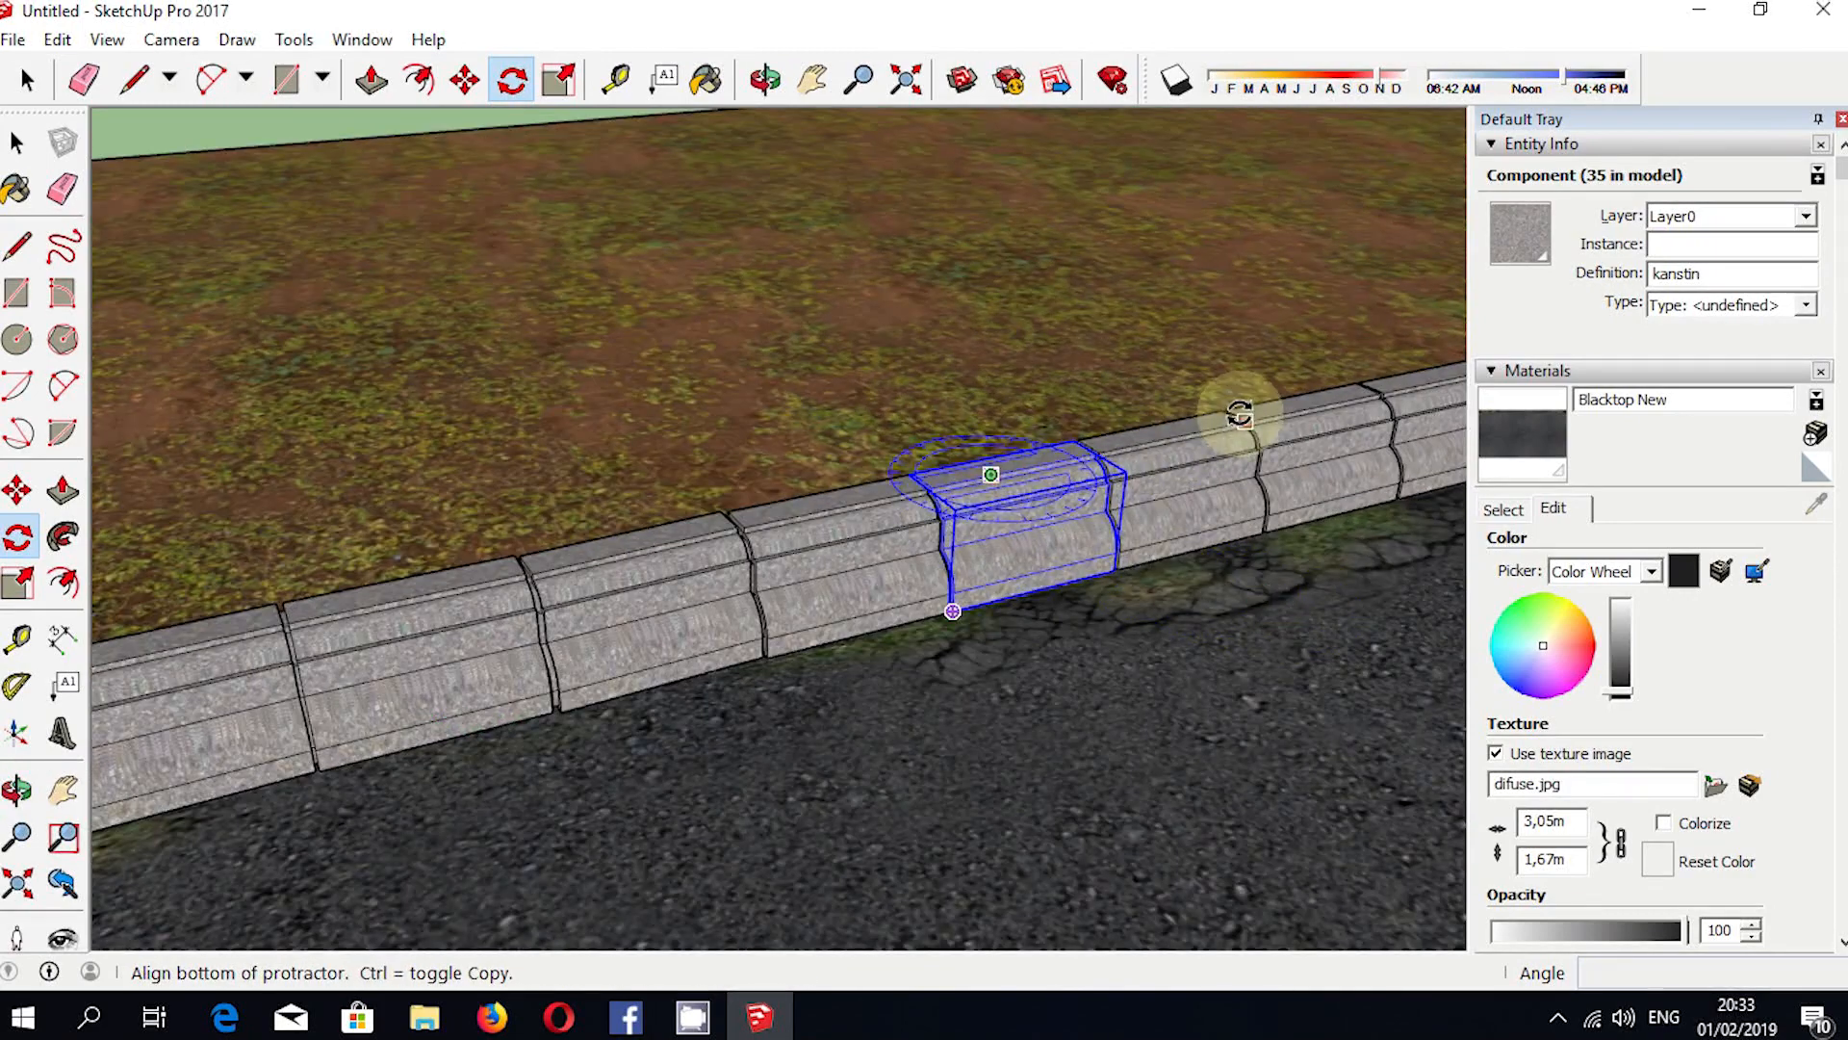
{"action": "left_click", "coordinate": [1248, 416]}
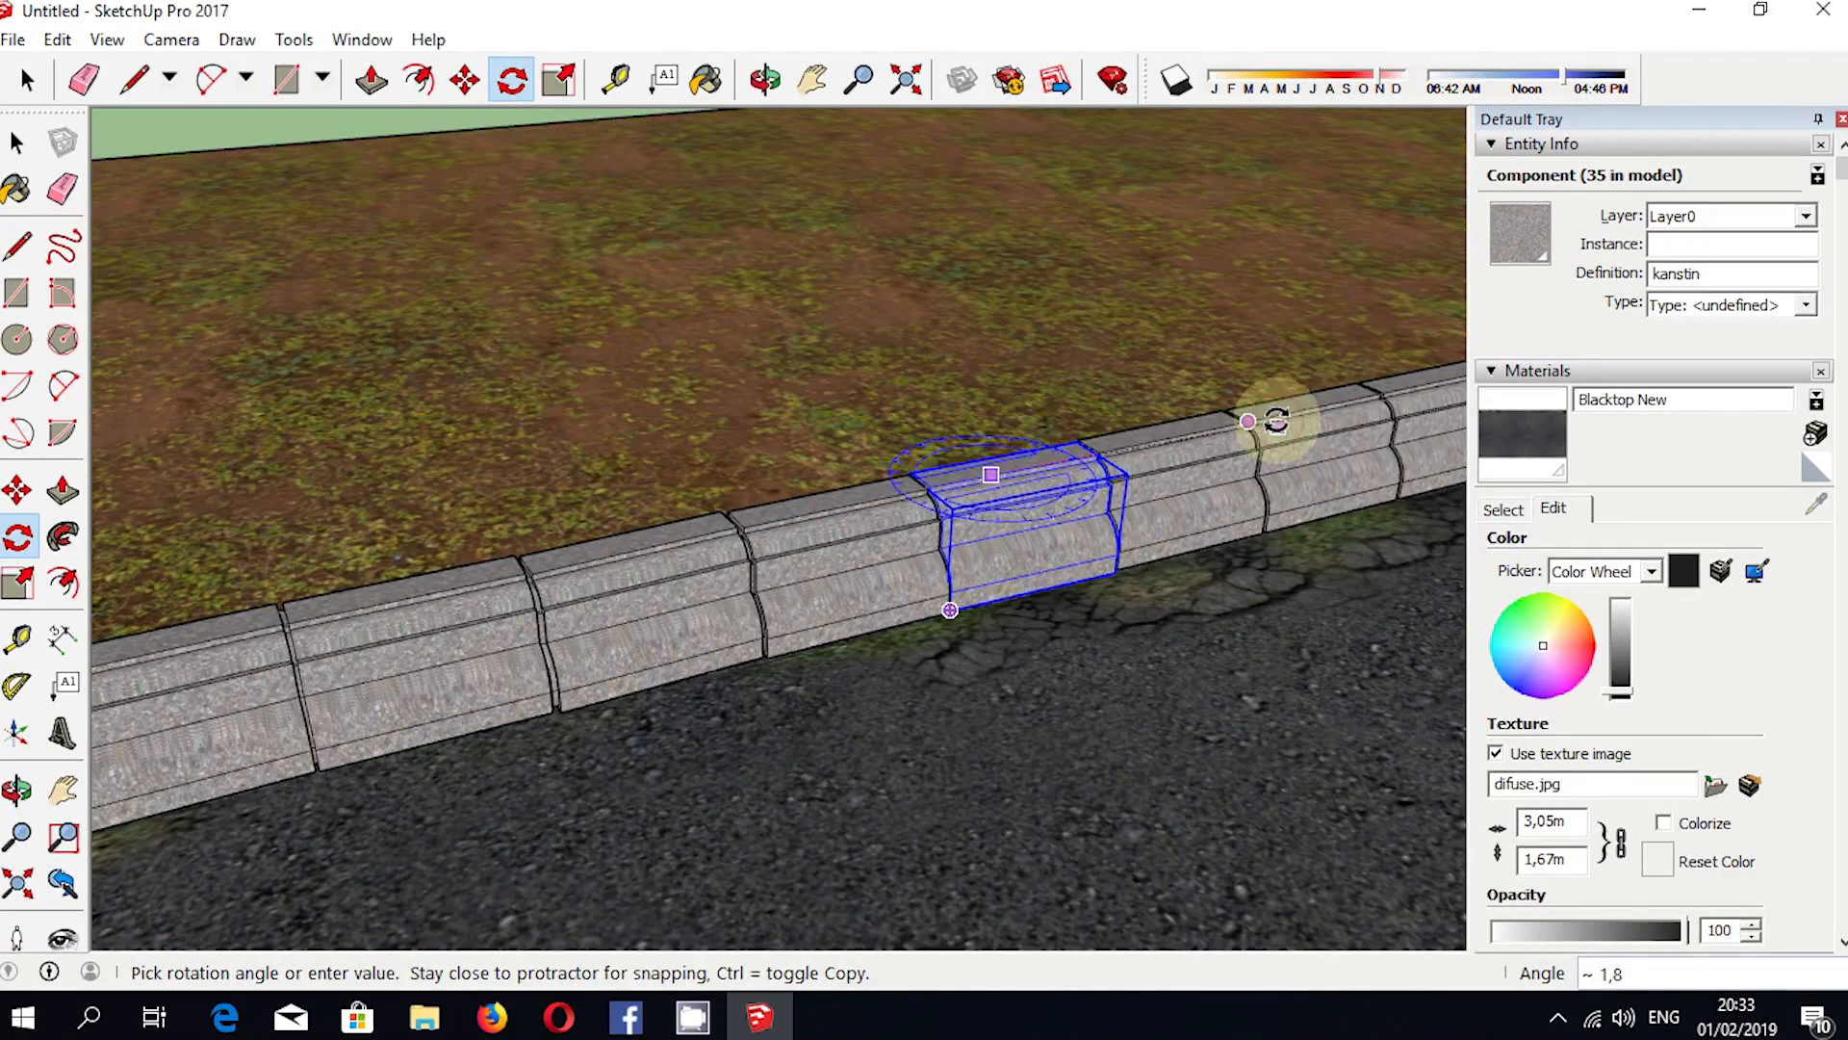
{"action": "left_click", "coordinate": [1277, 420]}
Tilt a curb block farther along the row slightly lengthwise, and rotate another block beyond it horizontally by about 1.5 degrees.
{"action": "left_click", "coordinate": [1324, 450]}
{"action": "left_click", "coordinate": [1143, 487]}
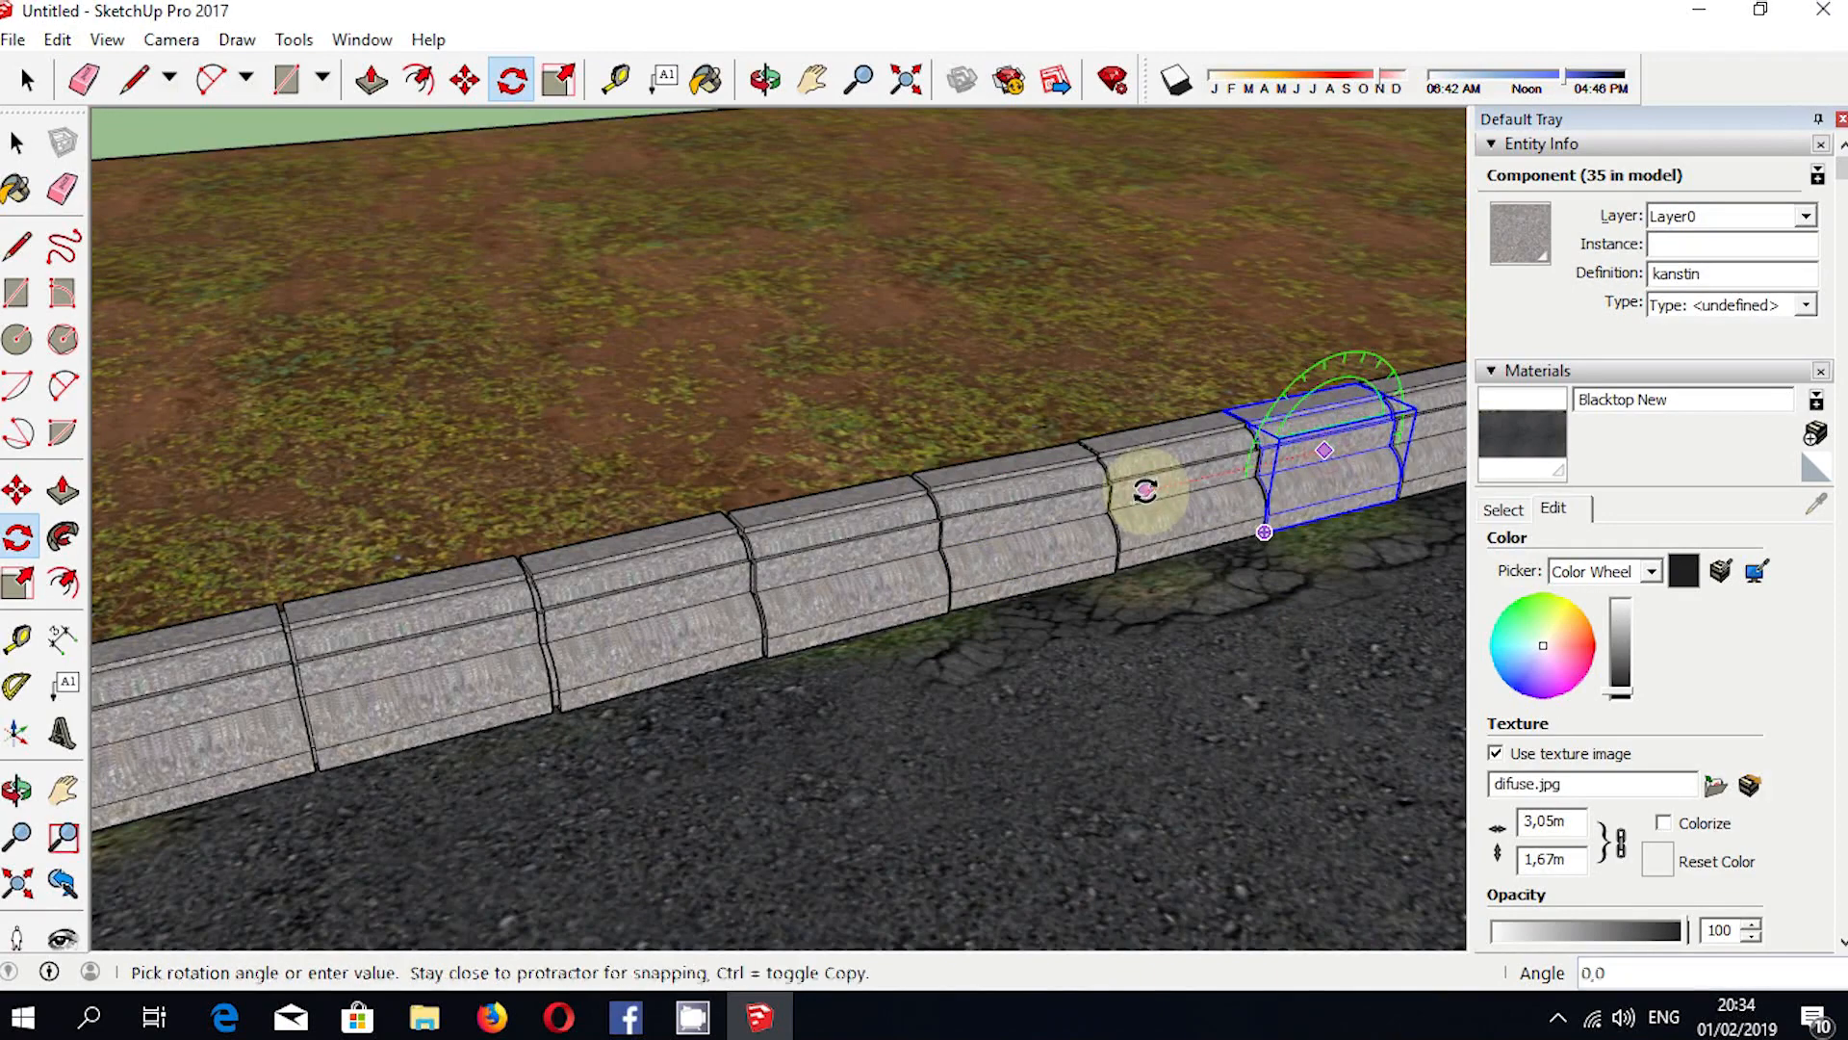
{"action": "left_click", "coordinate": [1137, 480]}
{"action": "scroll", "coordinate": [612, 646], "scroll_direction": "down", "scroll_amount": 2}
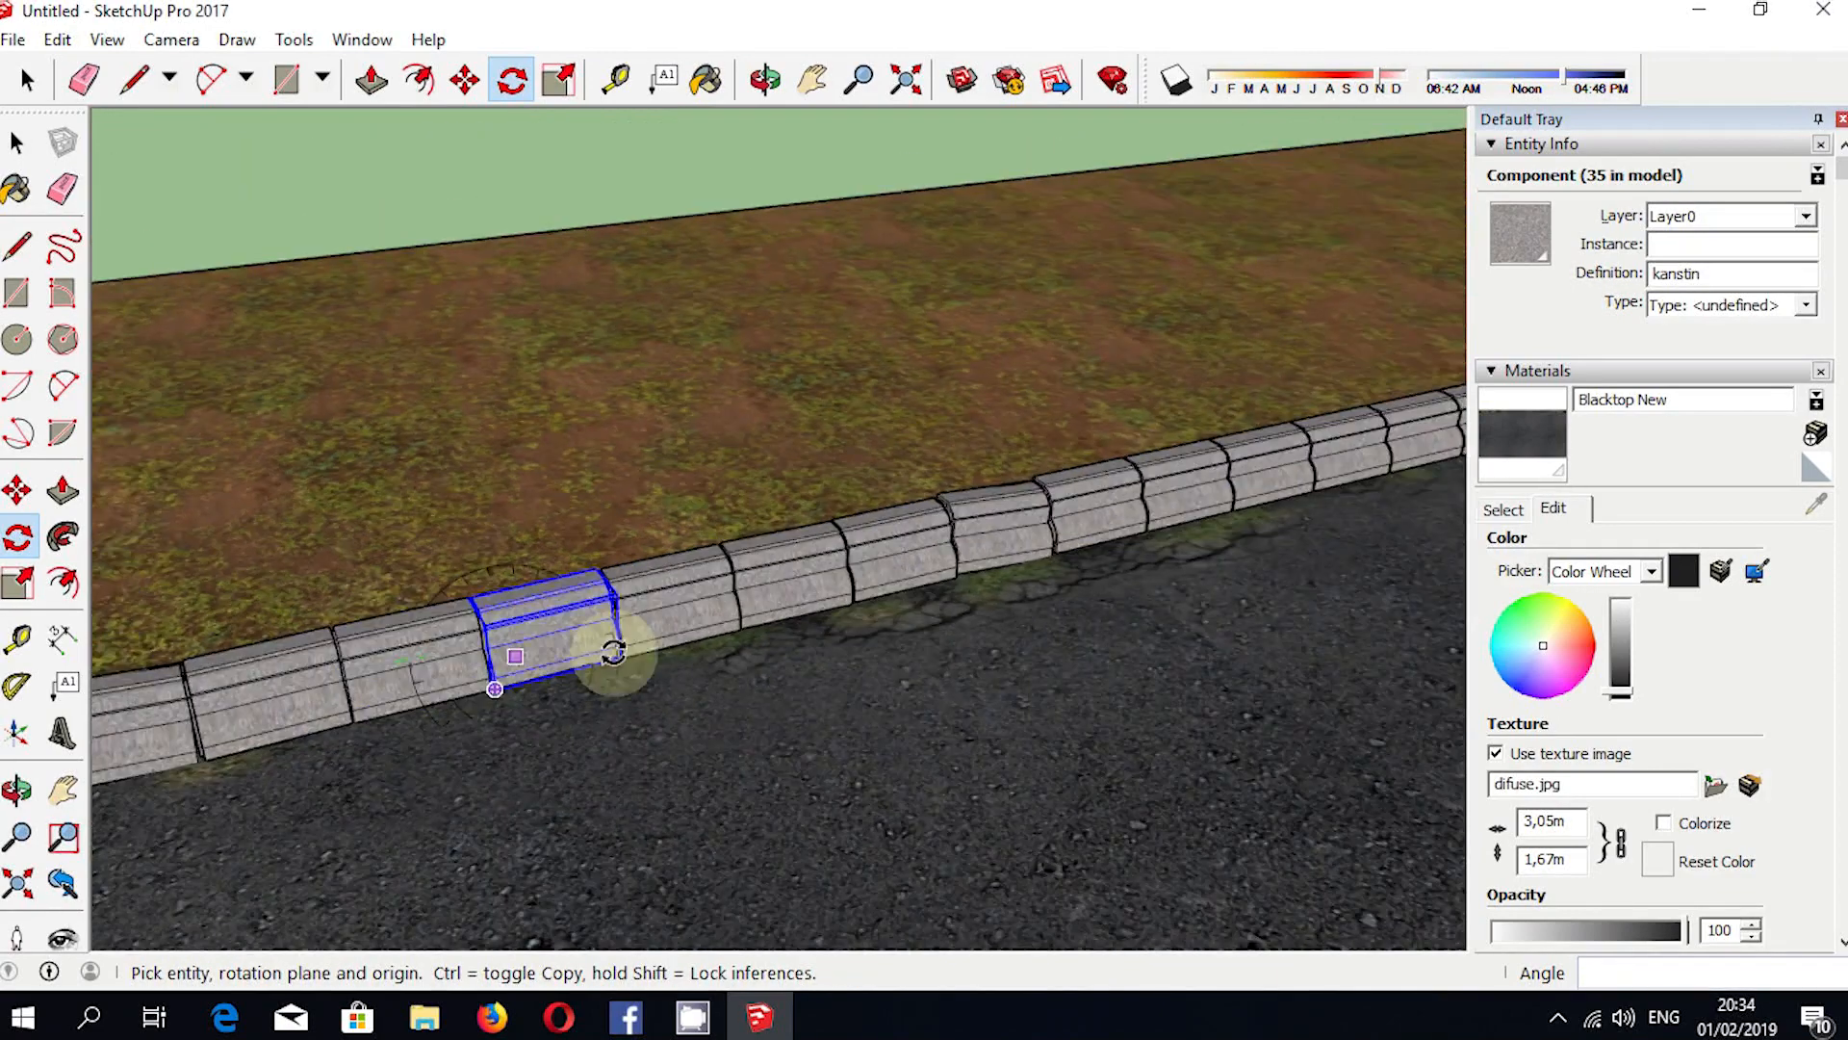
{"action": "scroll", "coordinate": [1153, 468], "scroll_direction": "up", "scroll_amount": 2}
{"action": "left_click", "coordinate": [1200, 438]}
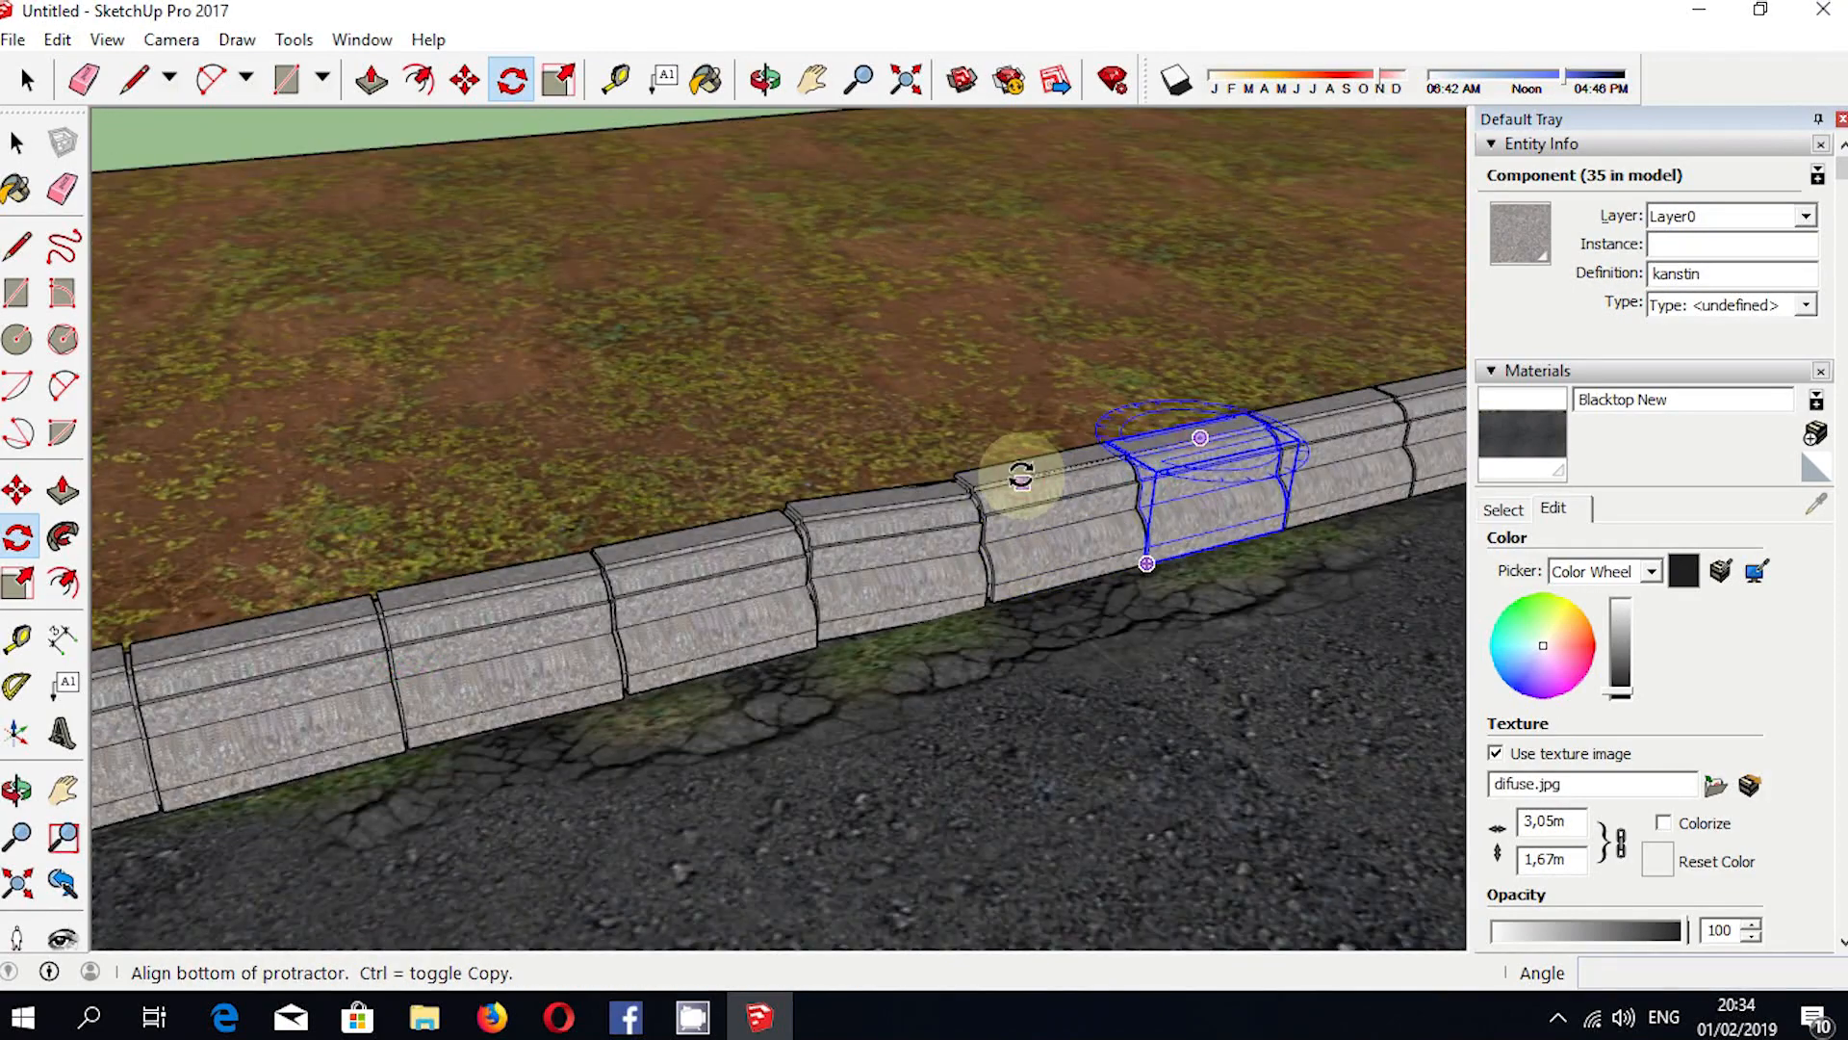
{"action": "left_click", "coordinate": [1019, 476]}
{"action": "left_click", "coordinate": [1018, 482]}
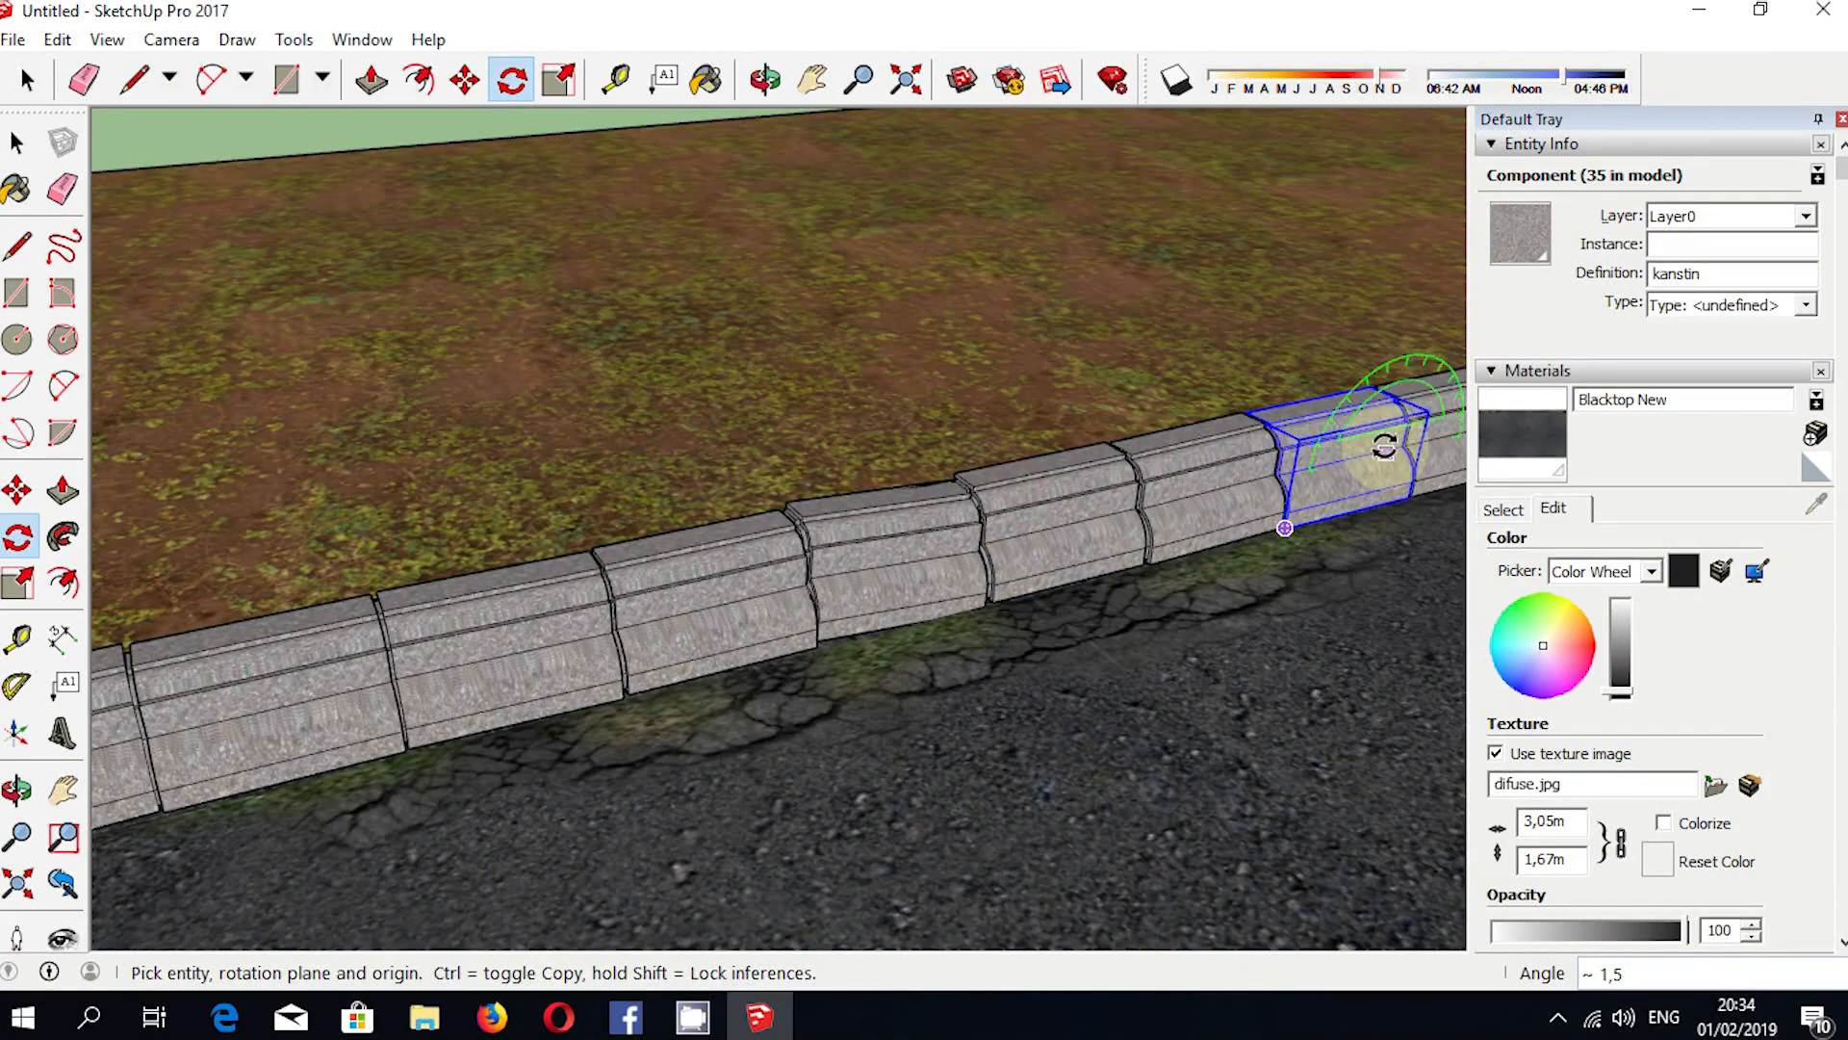
Tilt two more curb blocks lengthwise around the middle of their front faces, the second by about 3.4 degrees.
{"action": "left_click", "coordinate": [1386, 450]}
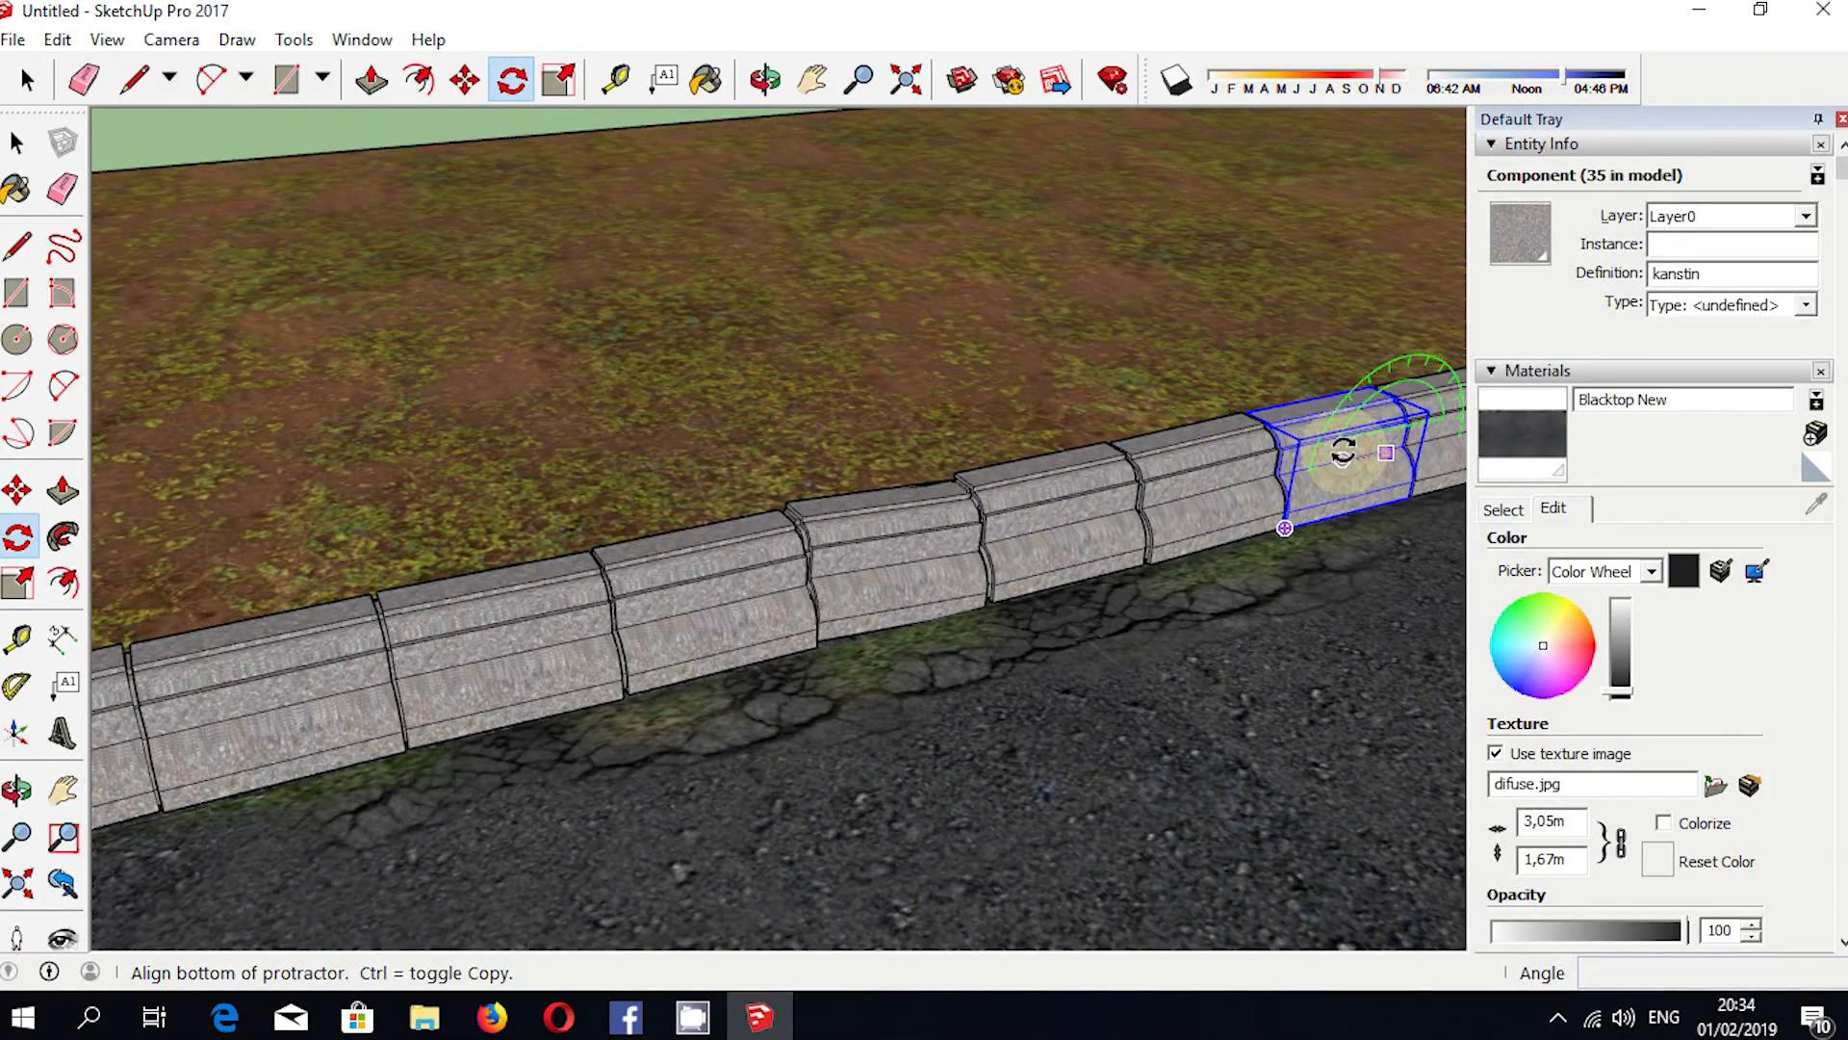
{"action": "left_click", "coordinate": [1341, 459]}
{"action": "left_click", "coordinate": [1311, 468]}
{"action": "scroll", "coordinate": [517, 742], "scroll_direction": "down", "scroll_amount": 2}
{"action": "scroll", "coordinate": [1220, 479], "scroll_direction": "up", "scroll_amount": 4}
{"action": "left_click", "coordinate": [1123, 591]}
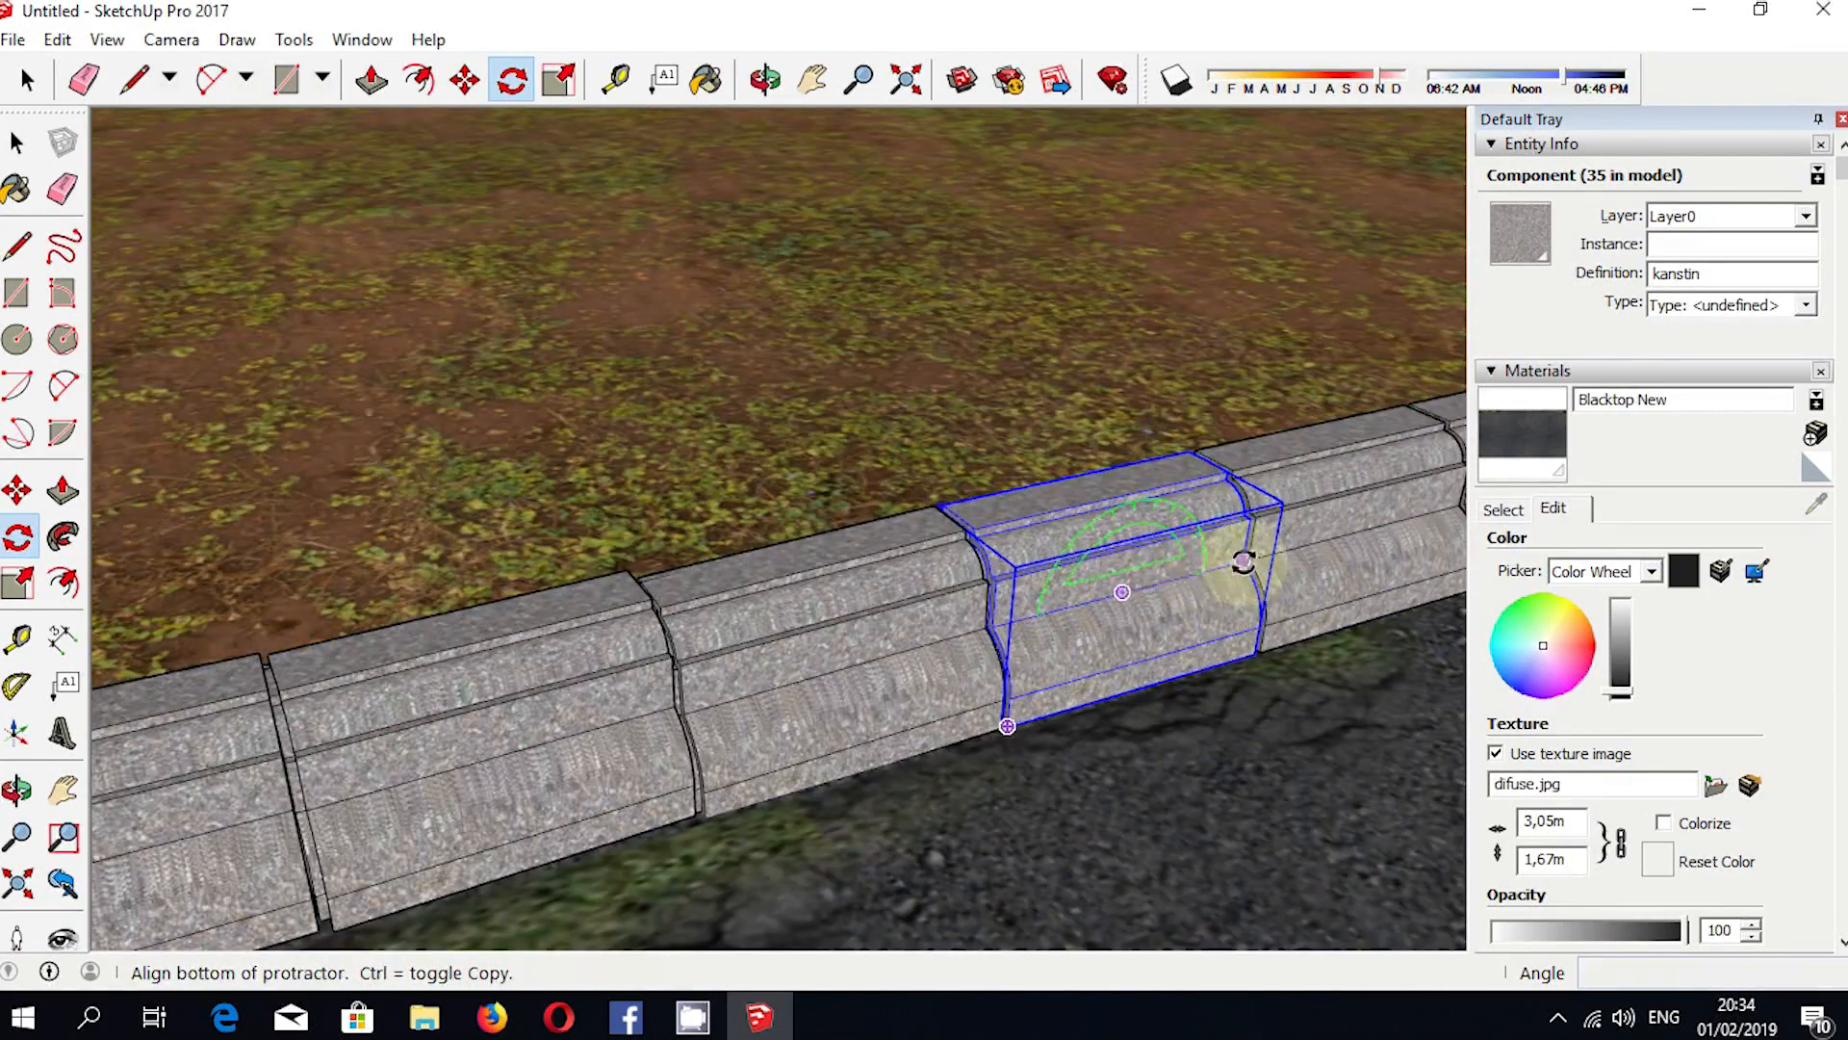
{"action": "left_click", "coordinate": [1365, 520]}
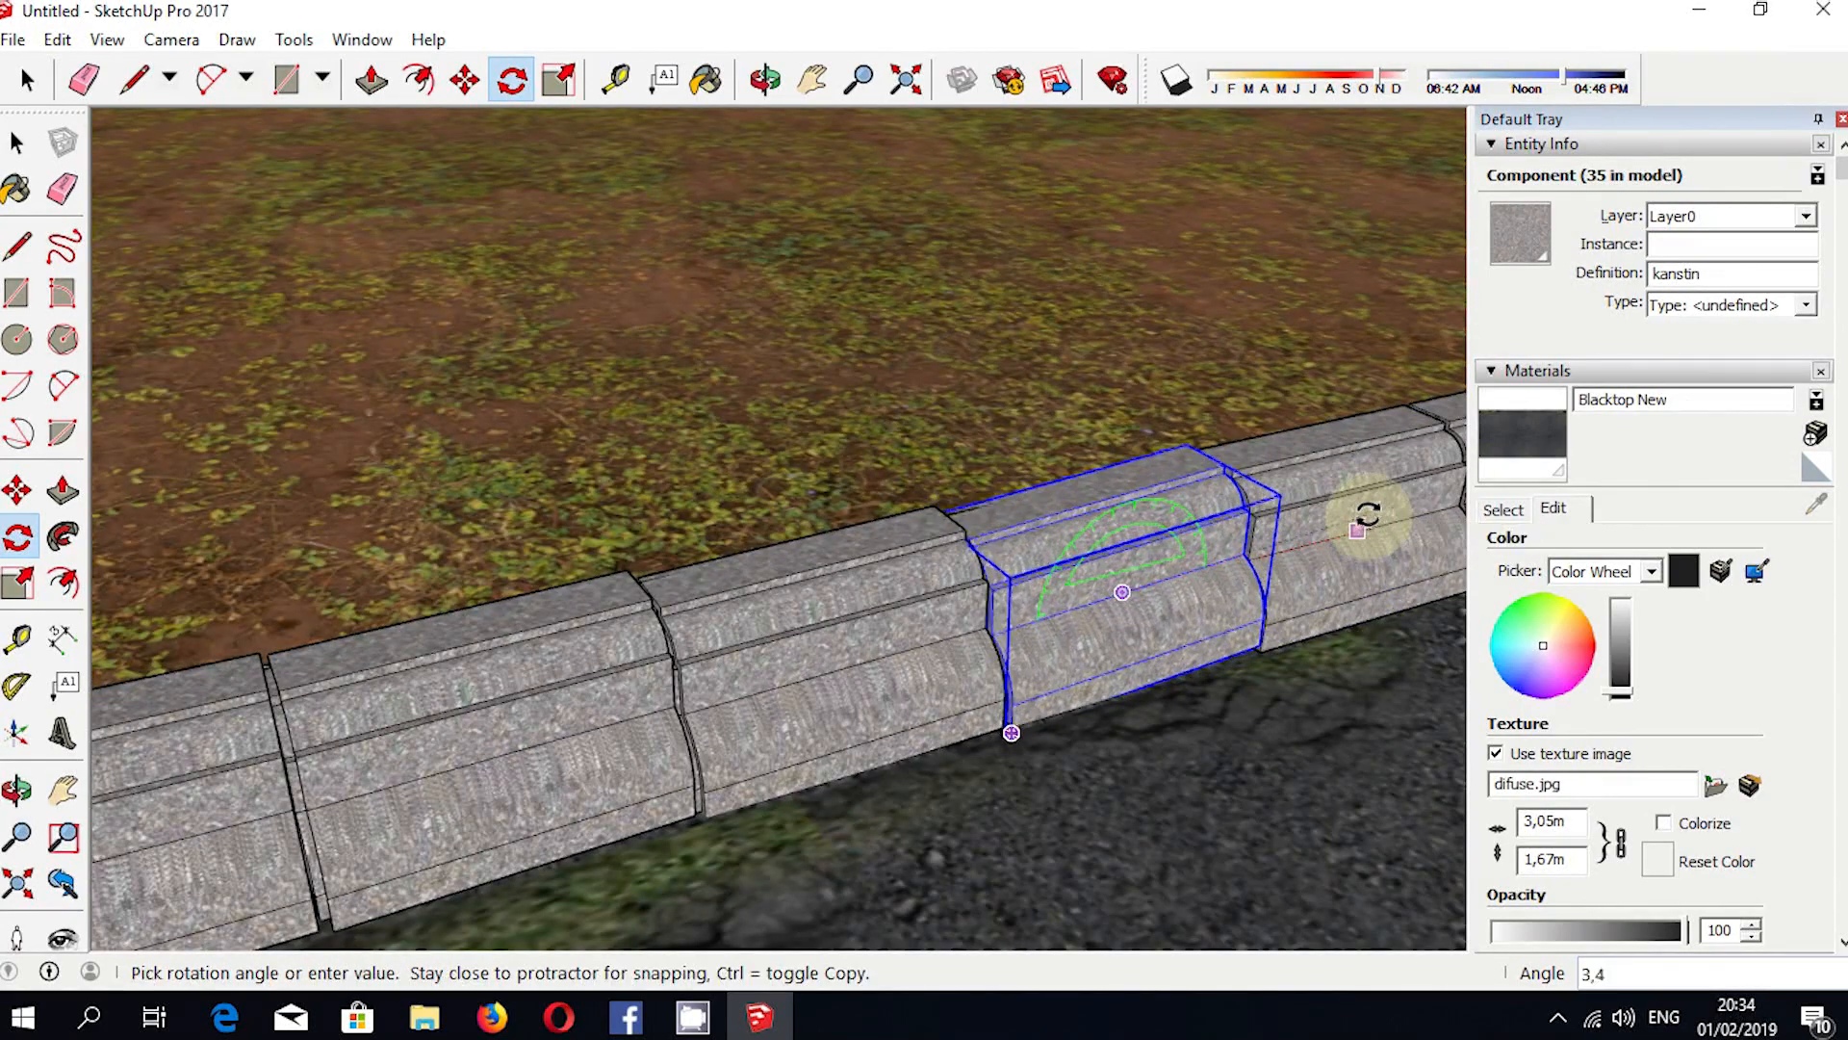
{"action": "left_click", "coordinate": [1359, 512]}
Rotate the neighbouring curb block slightly in the horizontal plane, and tilt another block farther along the row slightly lengthwise.
{"action": "left_click", "coordinate": [1339, 432]}
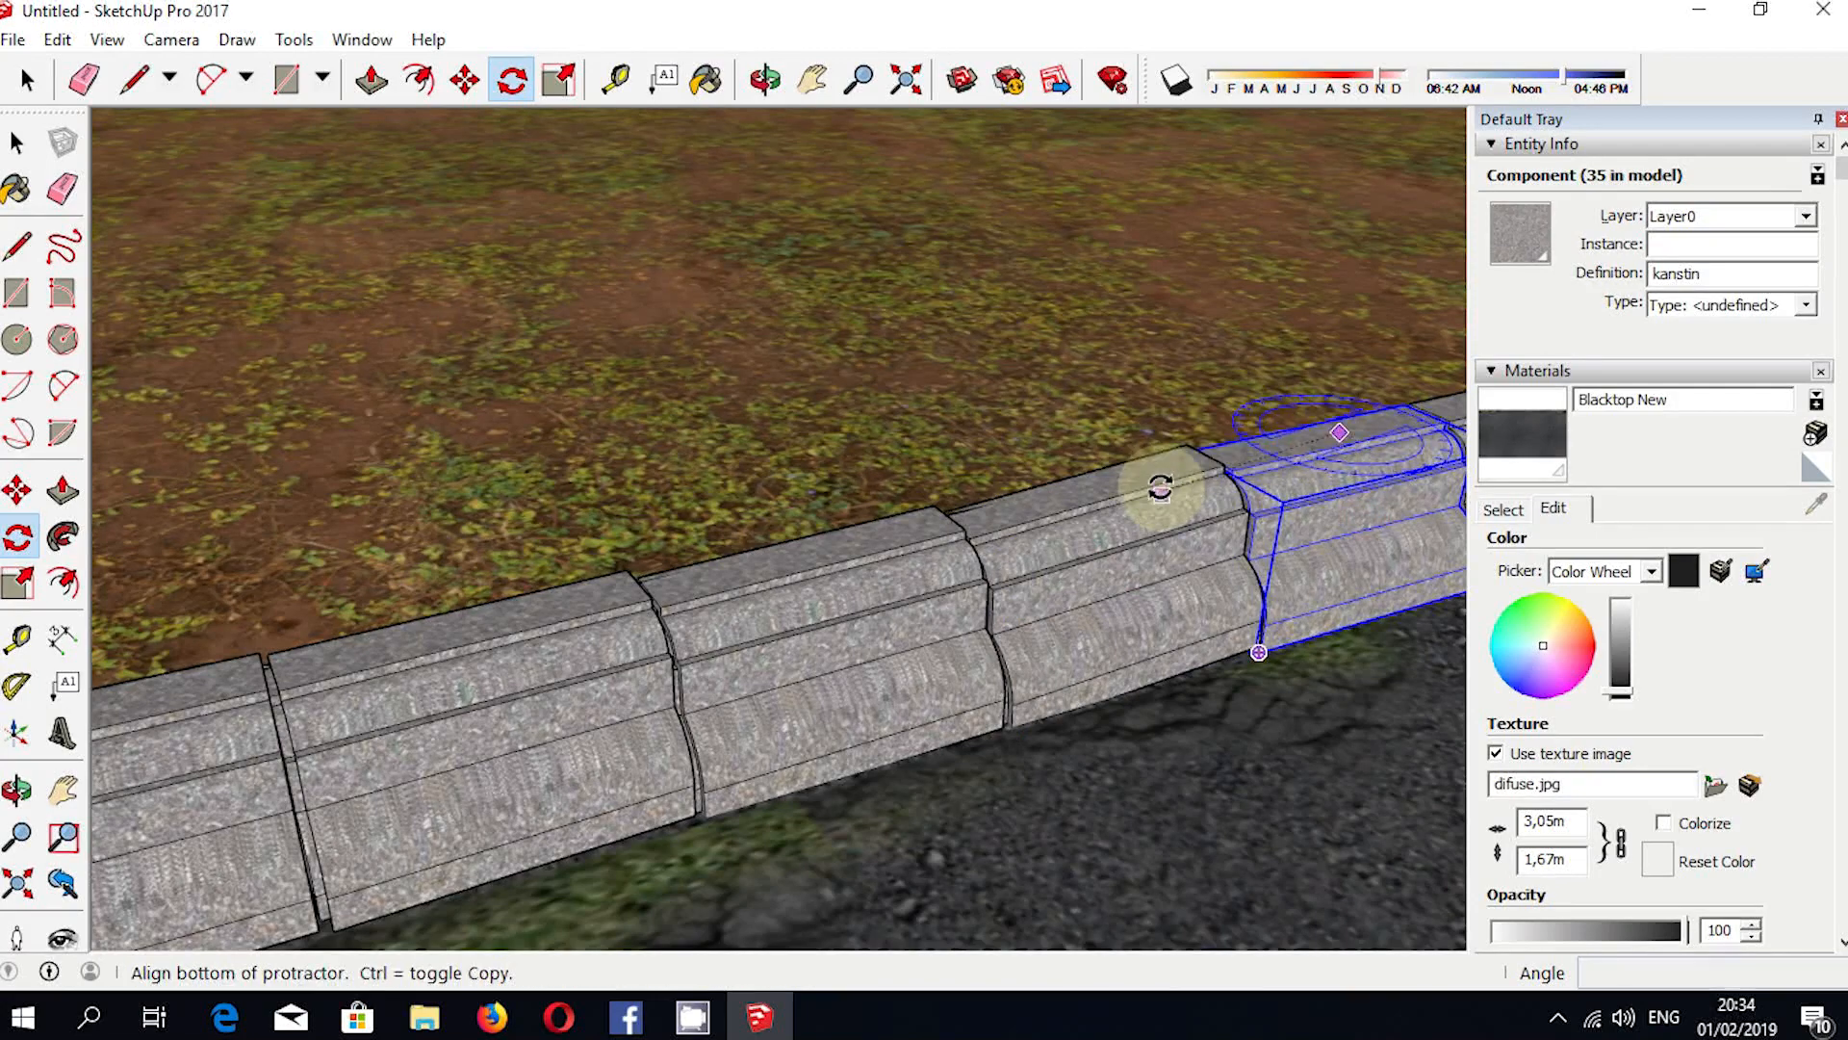
{"action": "left_click", "coordinate": [1160, 491]}
{"action": "left_click", "coordinate": [1153, 500]}
{"action": "scroll", "coordinate": [1374, 500], "scroll_direction": "down", "scroll_amount": 8}
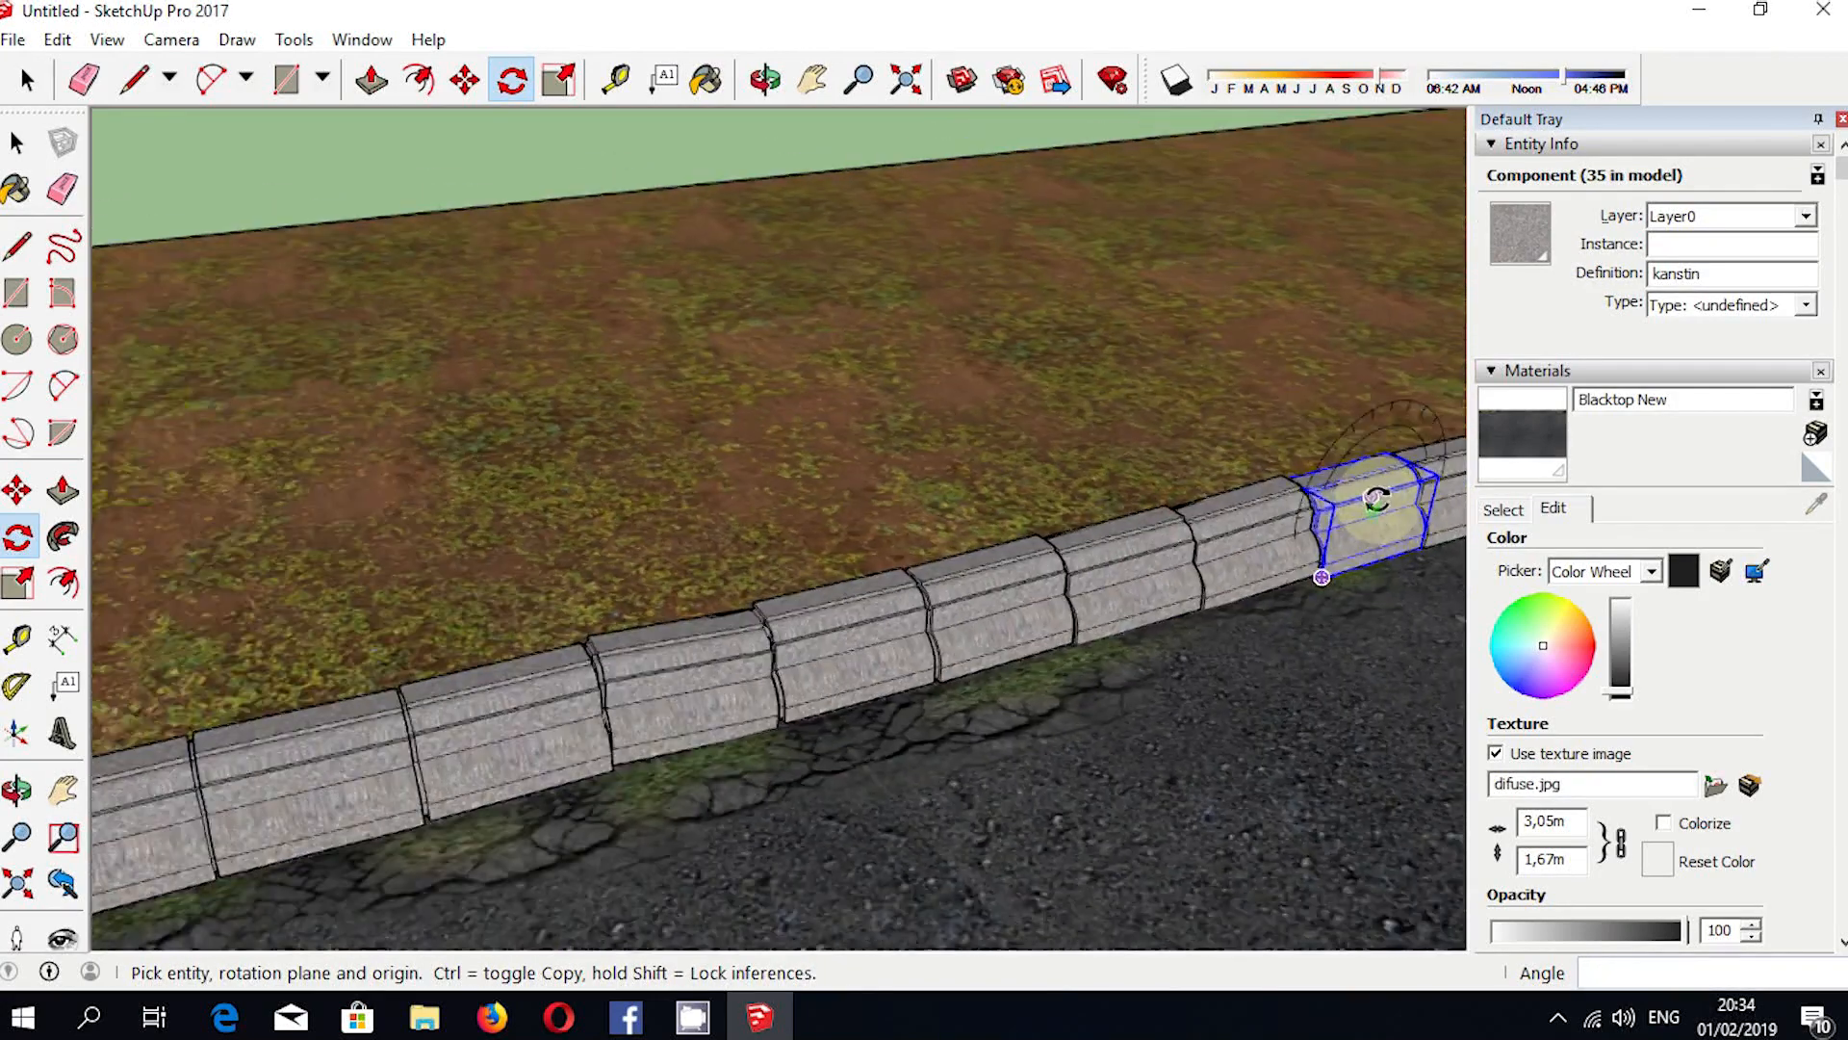
{"action": "scroll", "coordinate": [996, 621], "scroll_direction": "up", "scroll_amount": 4}
{"action": "middle_click_drag", "start_coordinate": [996, 619], "coordinate": [1341, 487]}
{"action": "left_click", "coordinate": [1232, 452]}
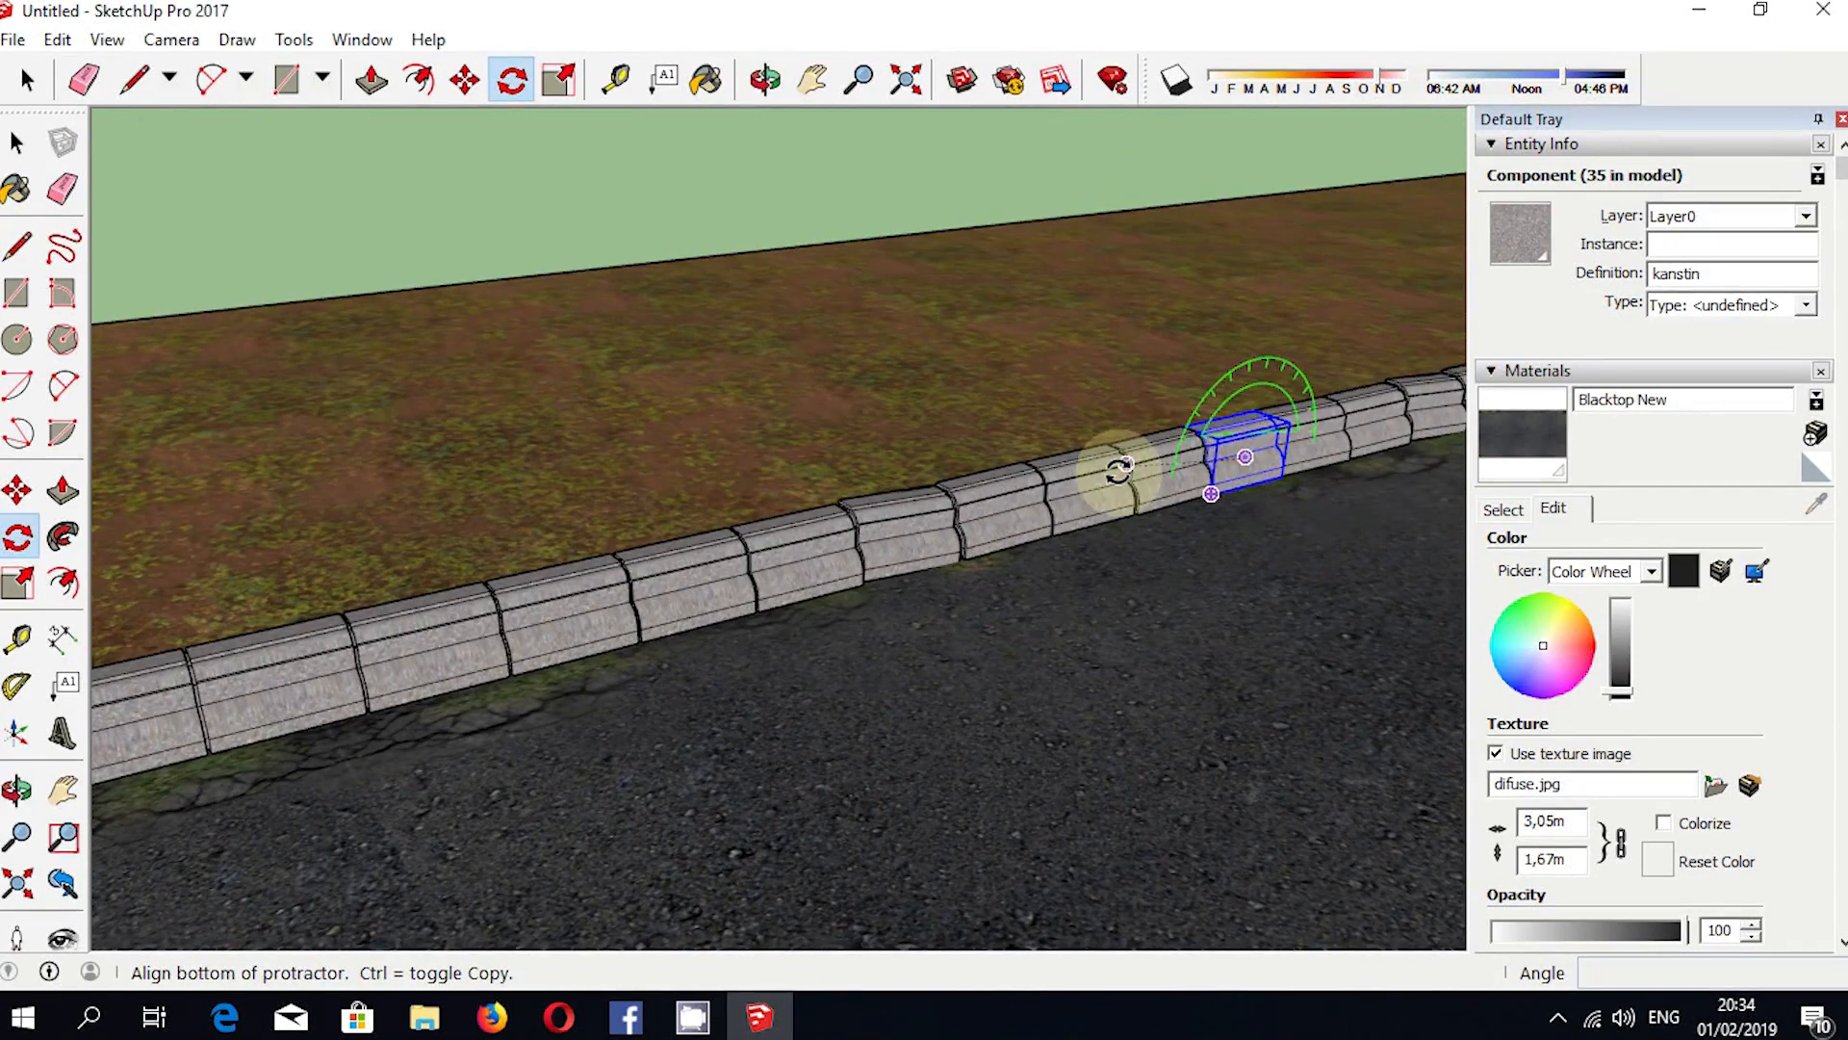
{"action": "left_click", "coordinate": [1104, 468]}
{"action": "left_click", "coordinate": [1100, 474]}
{"action": "middle_click_drag", "start_coordinate": [1258, 619], "coordinate": [1197, 536]}
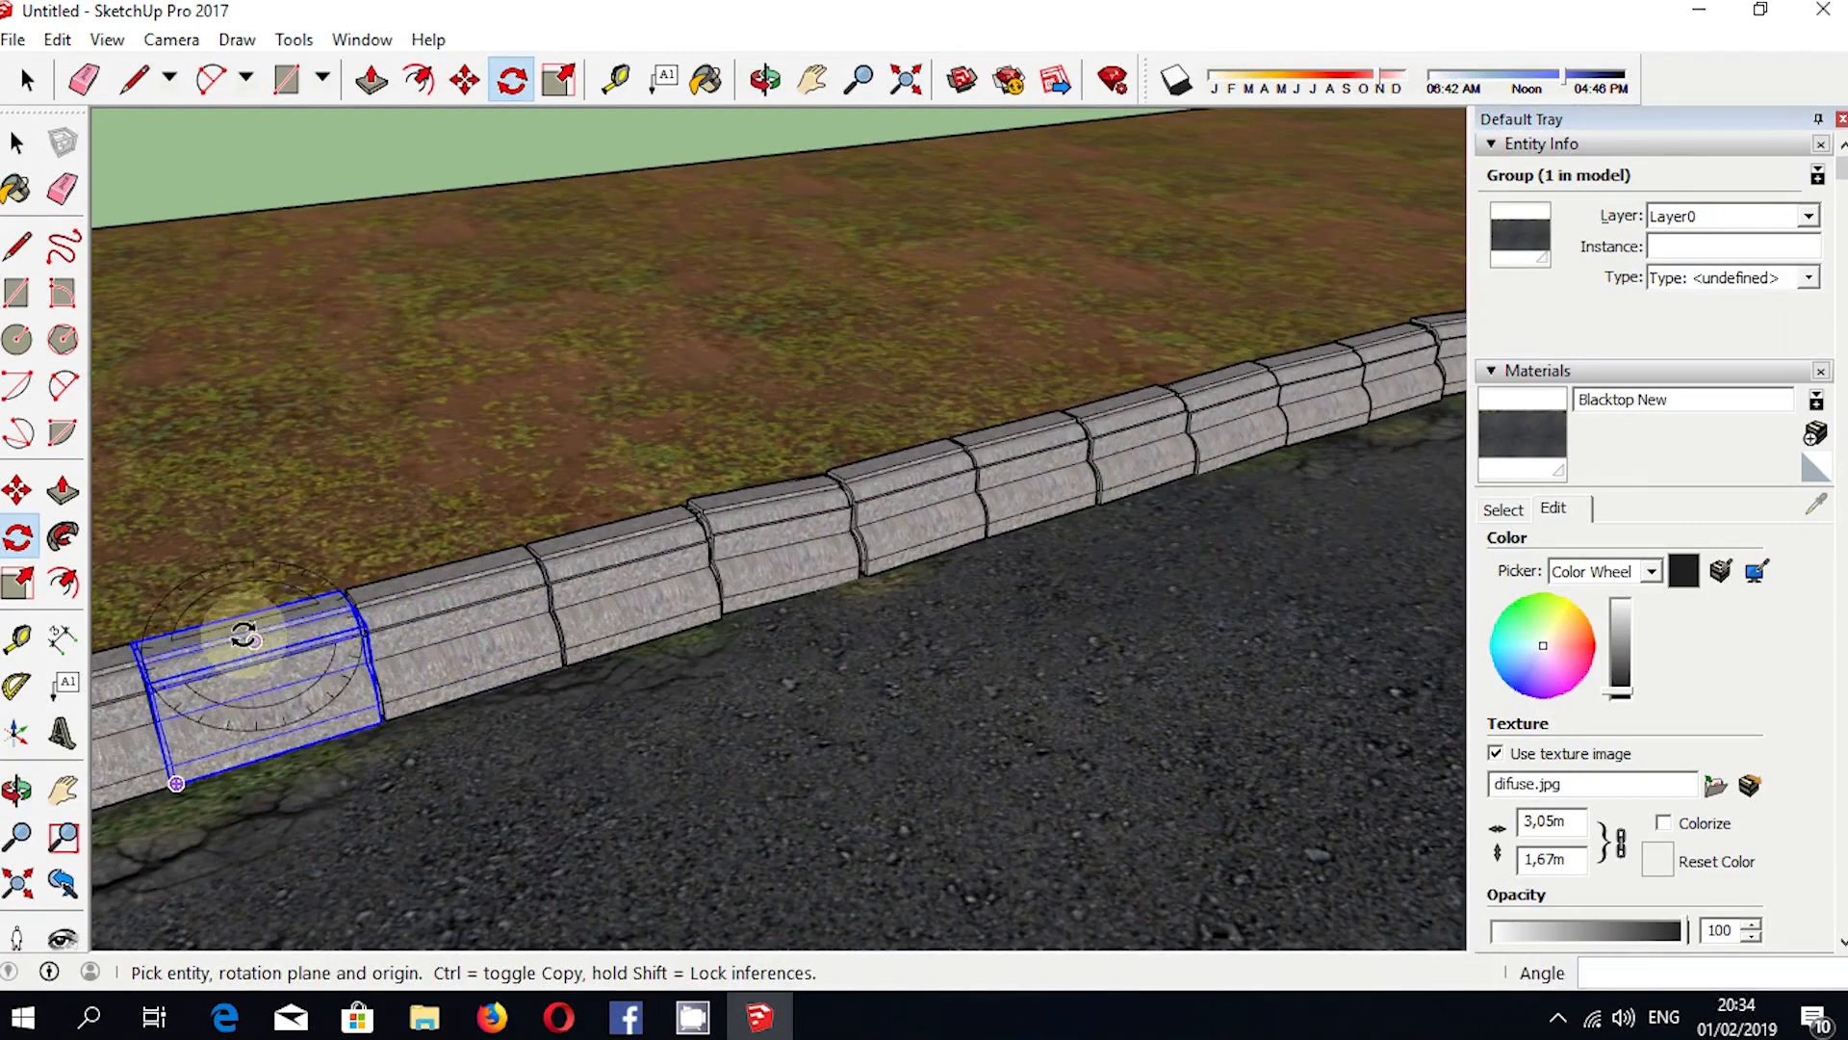
{"action": "left_click", "coordinate": [245, 628]}
{"action": "left_click", "coordinate": [493, 556]}
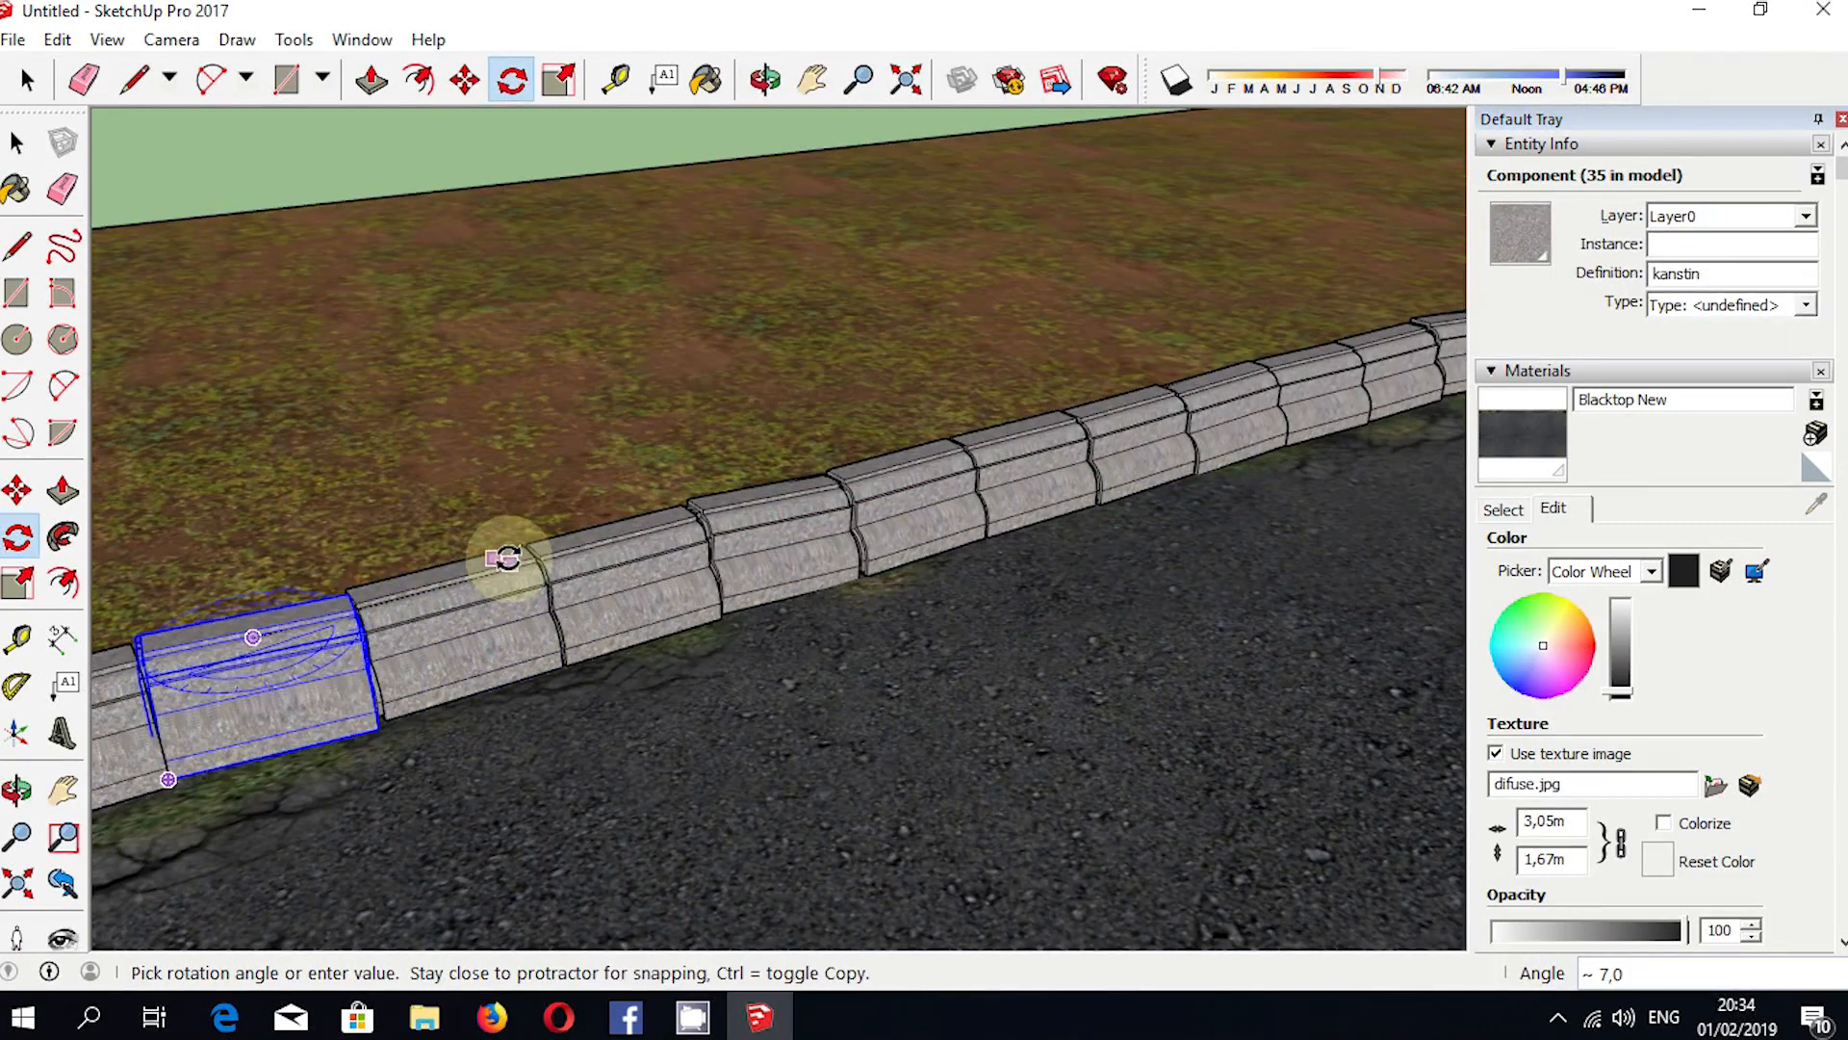
{"action": "key", "text": "Escape"}
{"action": "mouse_move", "coordinate": [1011, 701]}
{"action": "middle_mouse_down"}
{"action": "mouse_move", "coordinate": [1077, 755]}
{"action": "mouse_move", "coordinate": [1076, 784]}
{"action": "middle_mouse_up"}
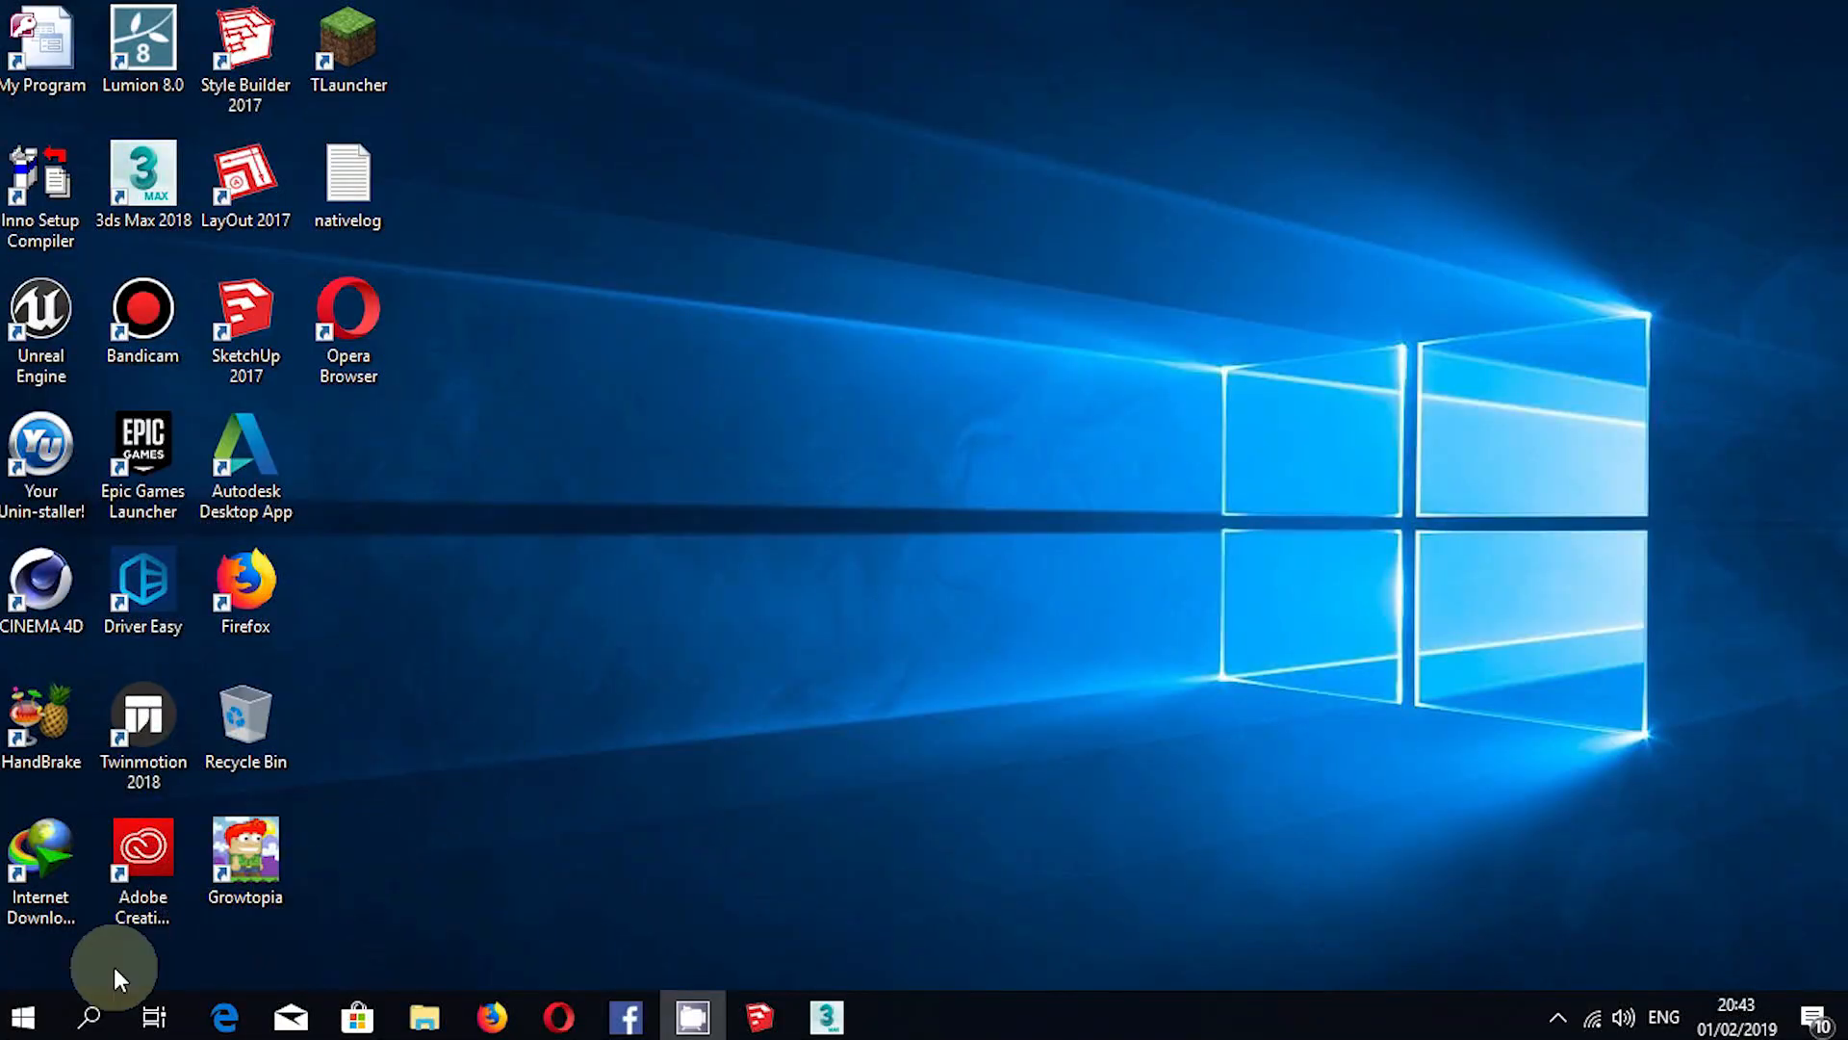
Launch Adobe Photoshop CS6 (64 Bit).
{"action": "left_click", "coordinate": [23, 1017]}
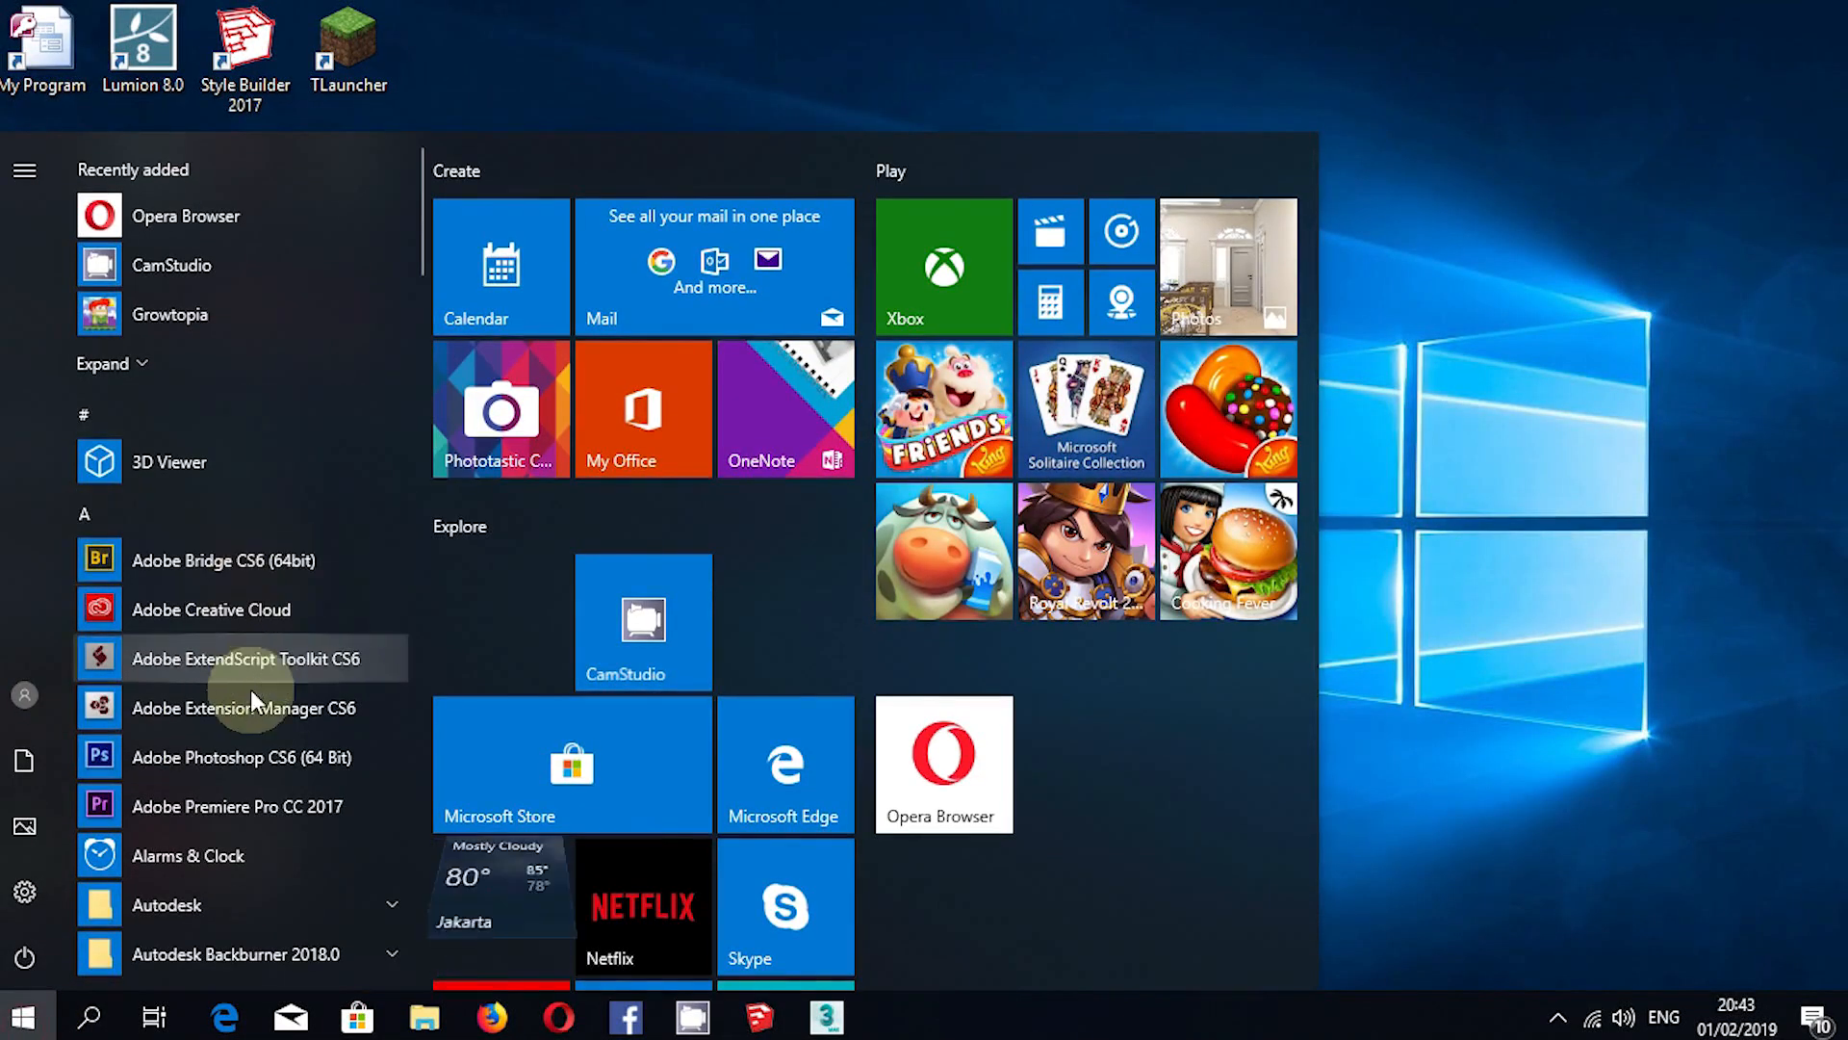
{"action": "left_click", "coordinate": [255, 756]}
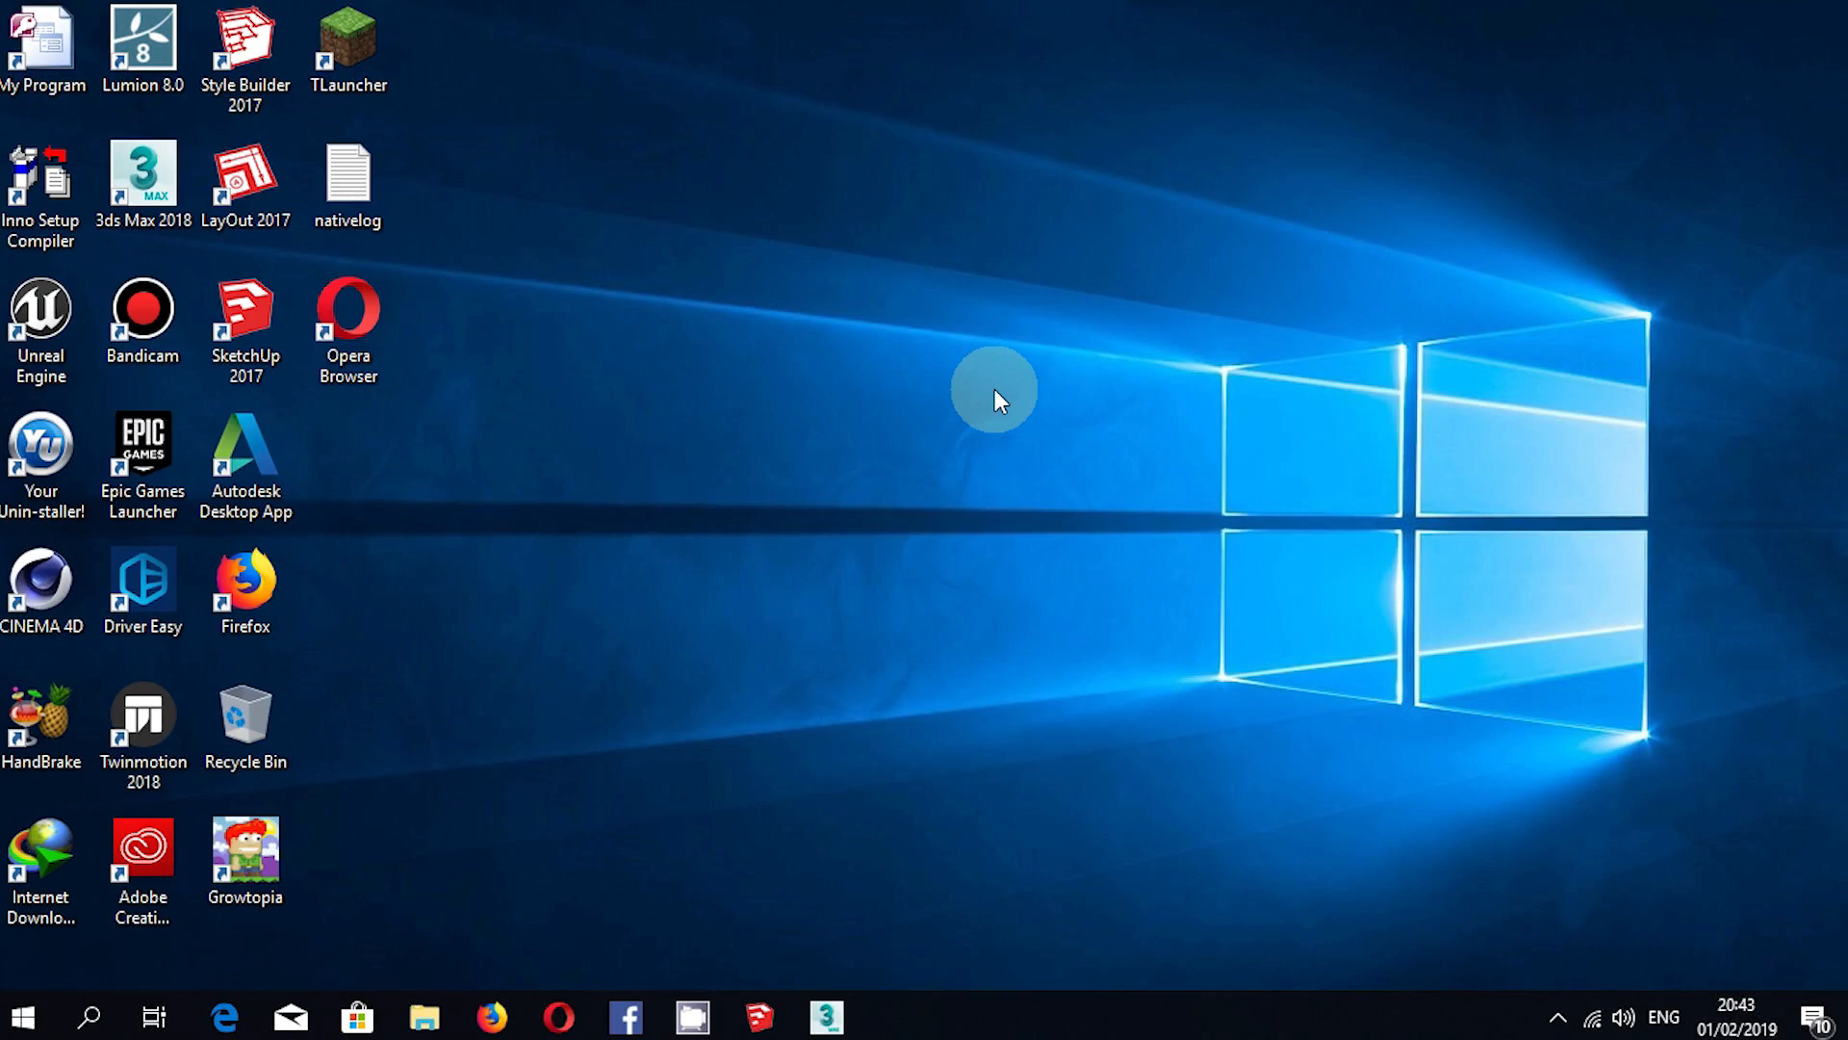
{"action": "right_click", "coordinate": [1115, 345]}
{"action": "left_click", "coordinate": [1192, 426]}
{"action": "right_click", "coordinate": [1356, 350]}
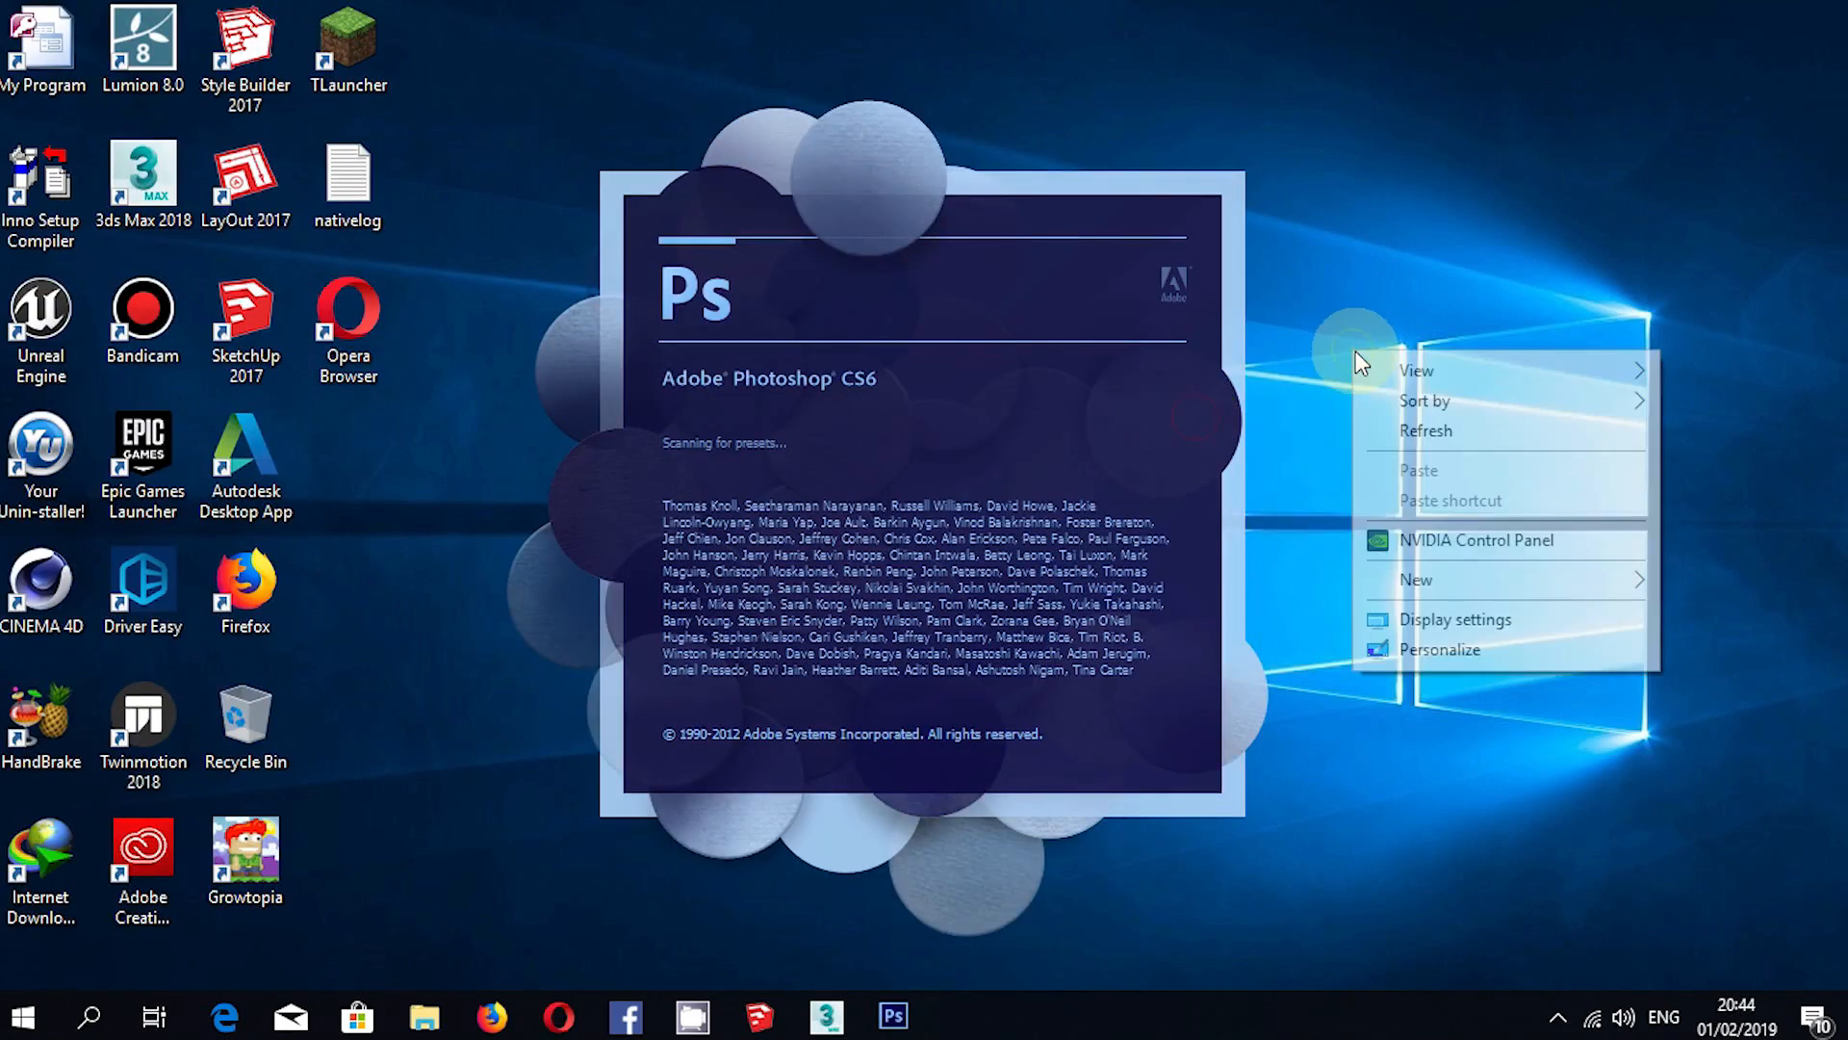
{"action": "left_click", "coordinate": [1402, 428]}
{"action": "right_click", "coordinate": [1432, 296]}
{"action": "left_click", "coordinate": [1457, 375]}
{"action": "right_click", "coordinate": [1450, 344]}
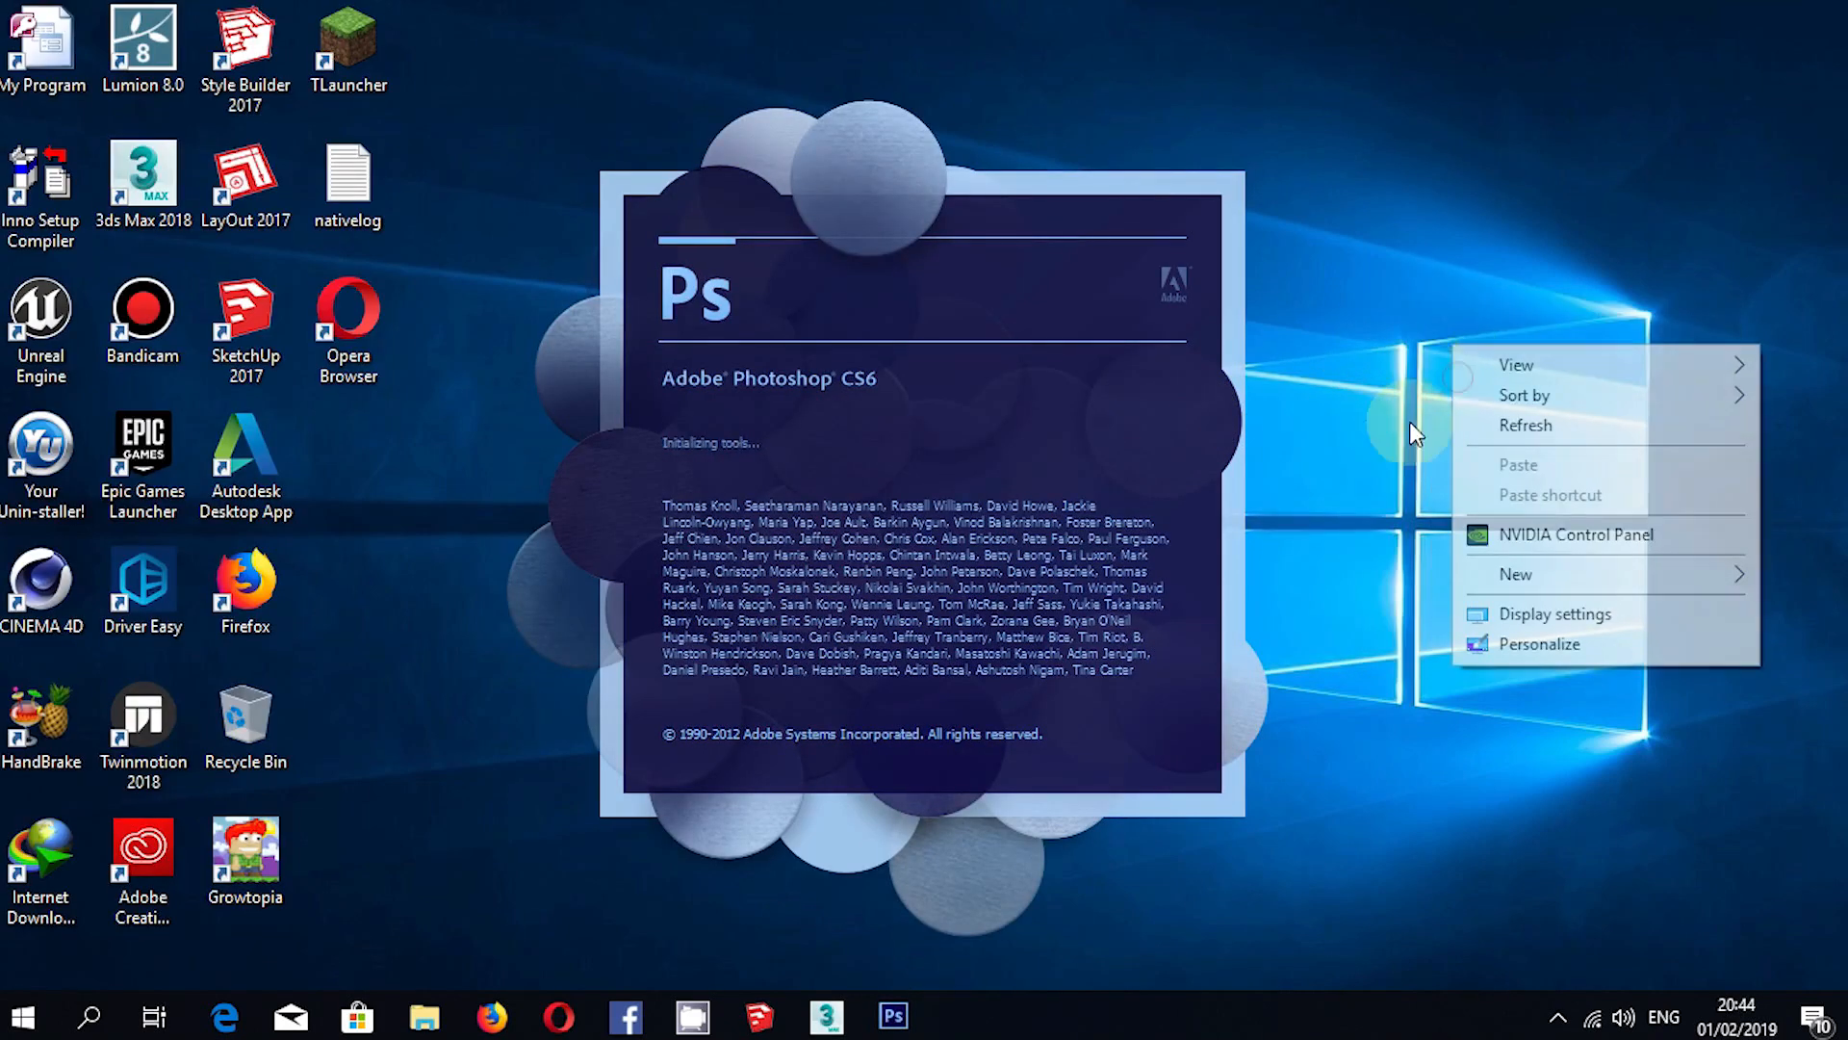
{"action": "left_click", "coordinate": [1531, 428]}
{"action": "right_click", "coordinate": [1462, 404]}
{"action": "left_click", "coordinate": [1496, 481]}
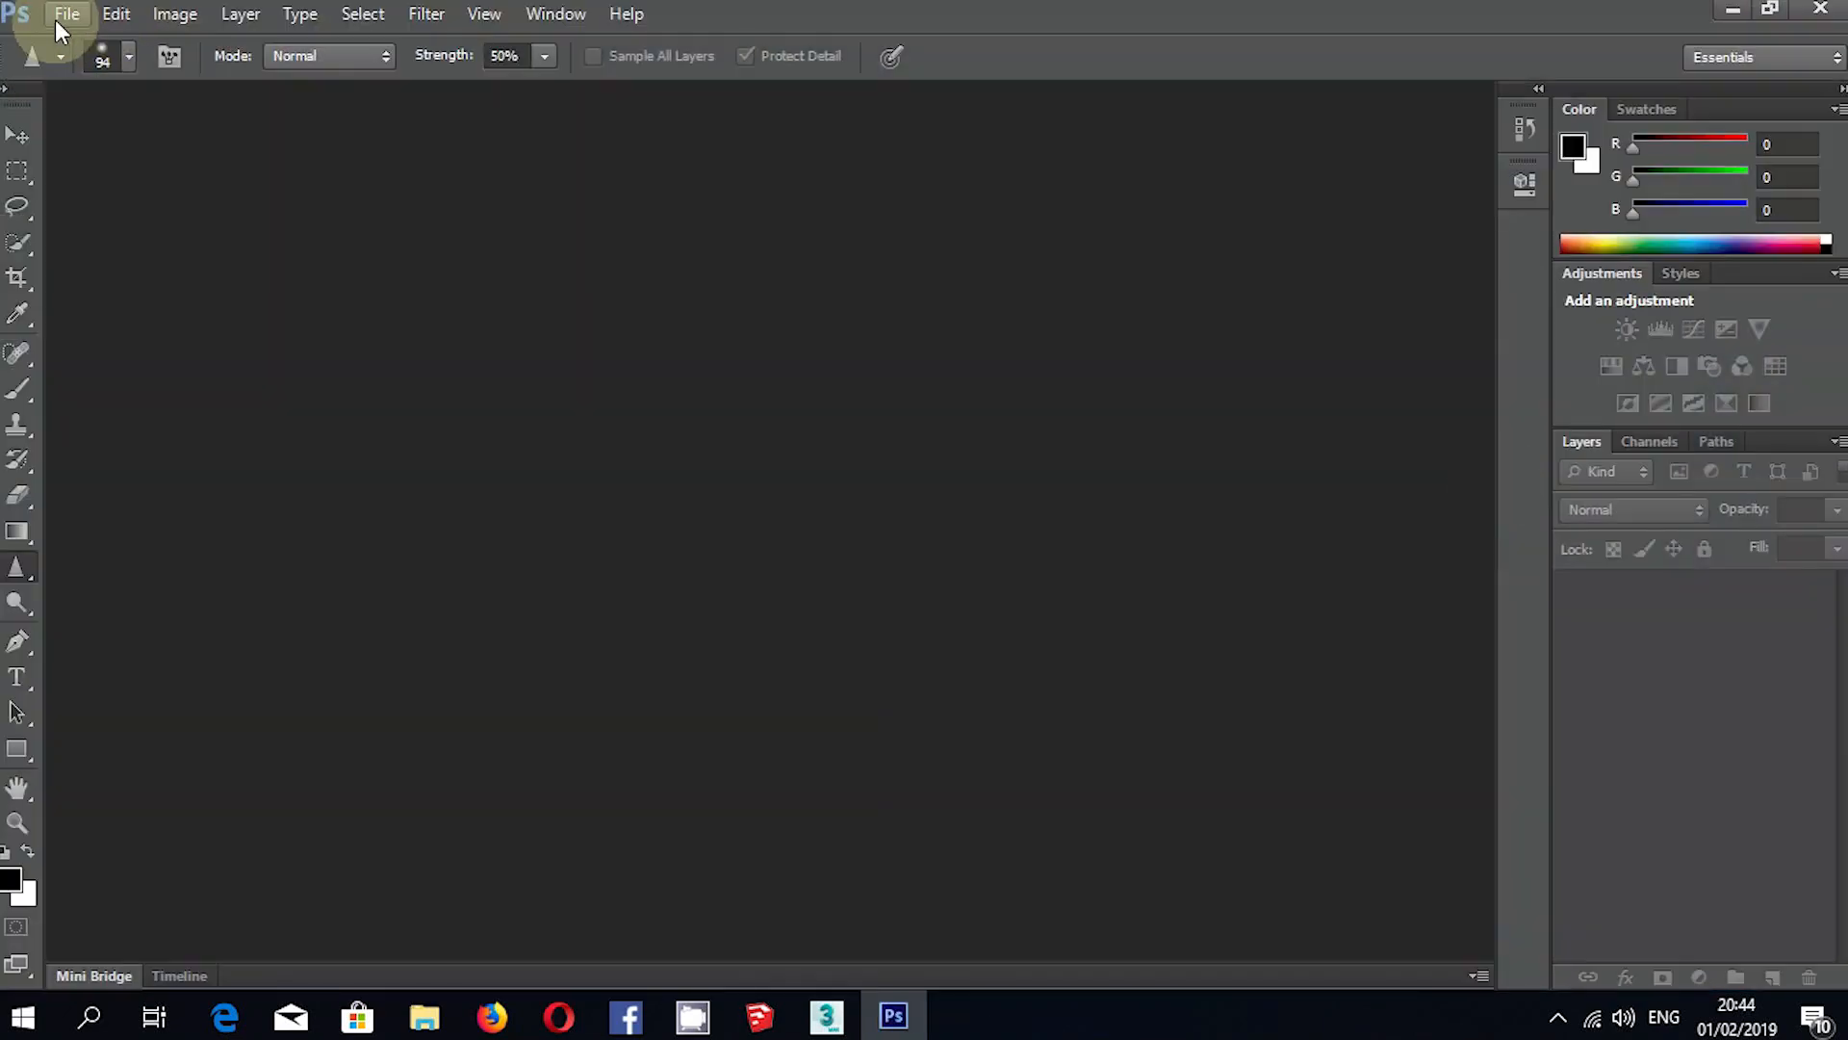
Open the rendered image ext.jpg from the Pictures library.
{"action": "left_click", "coordinate": [60, 16]}
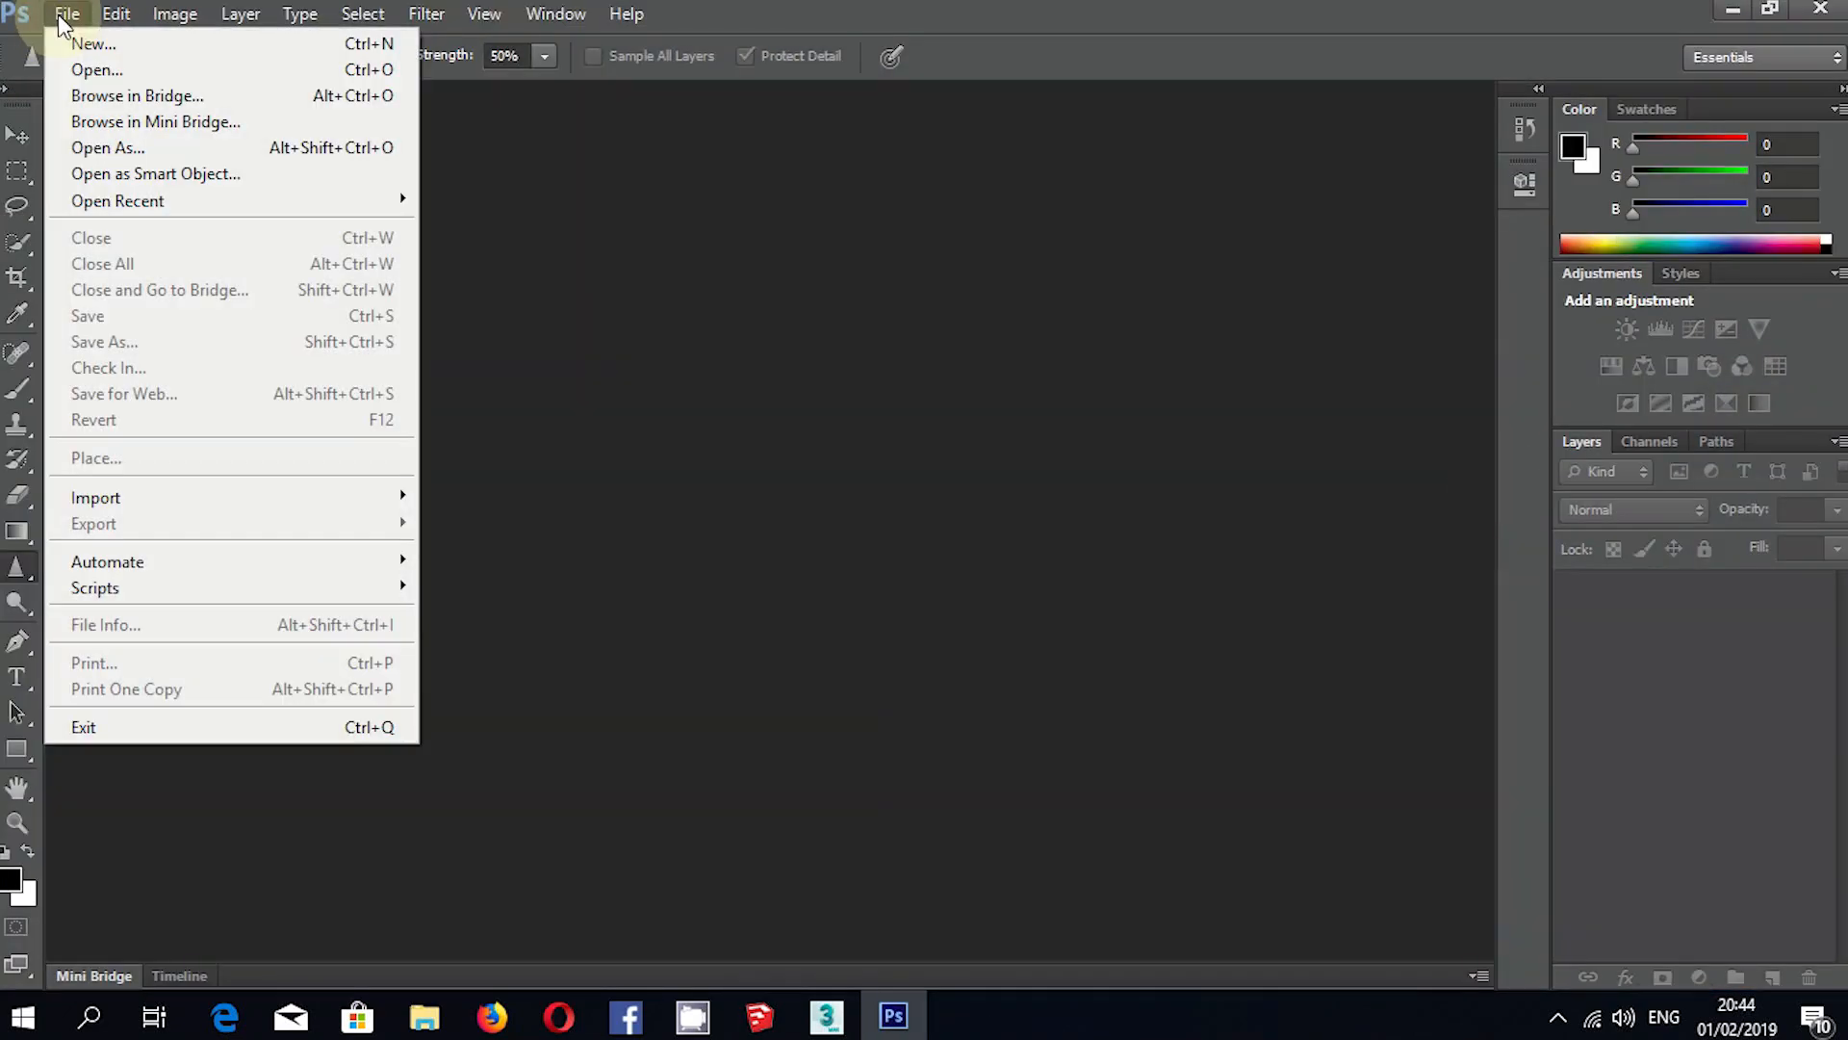
{"action": "left_click", "coordinate": [94, 60]}
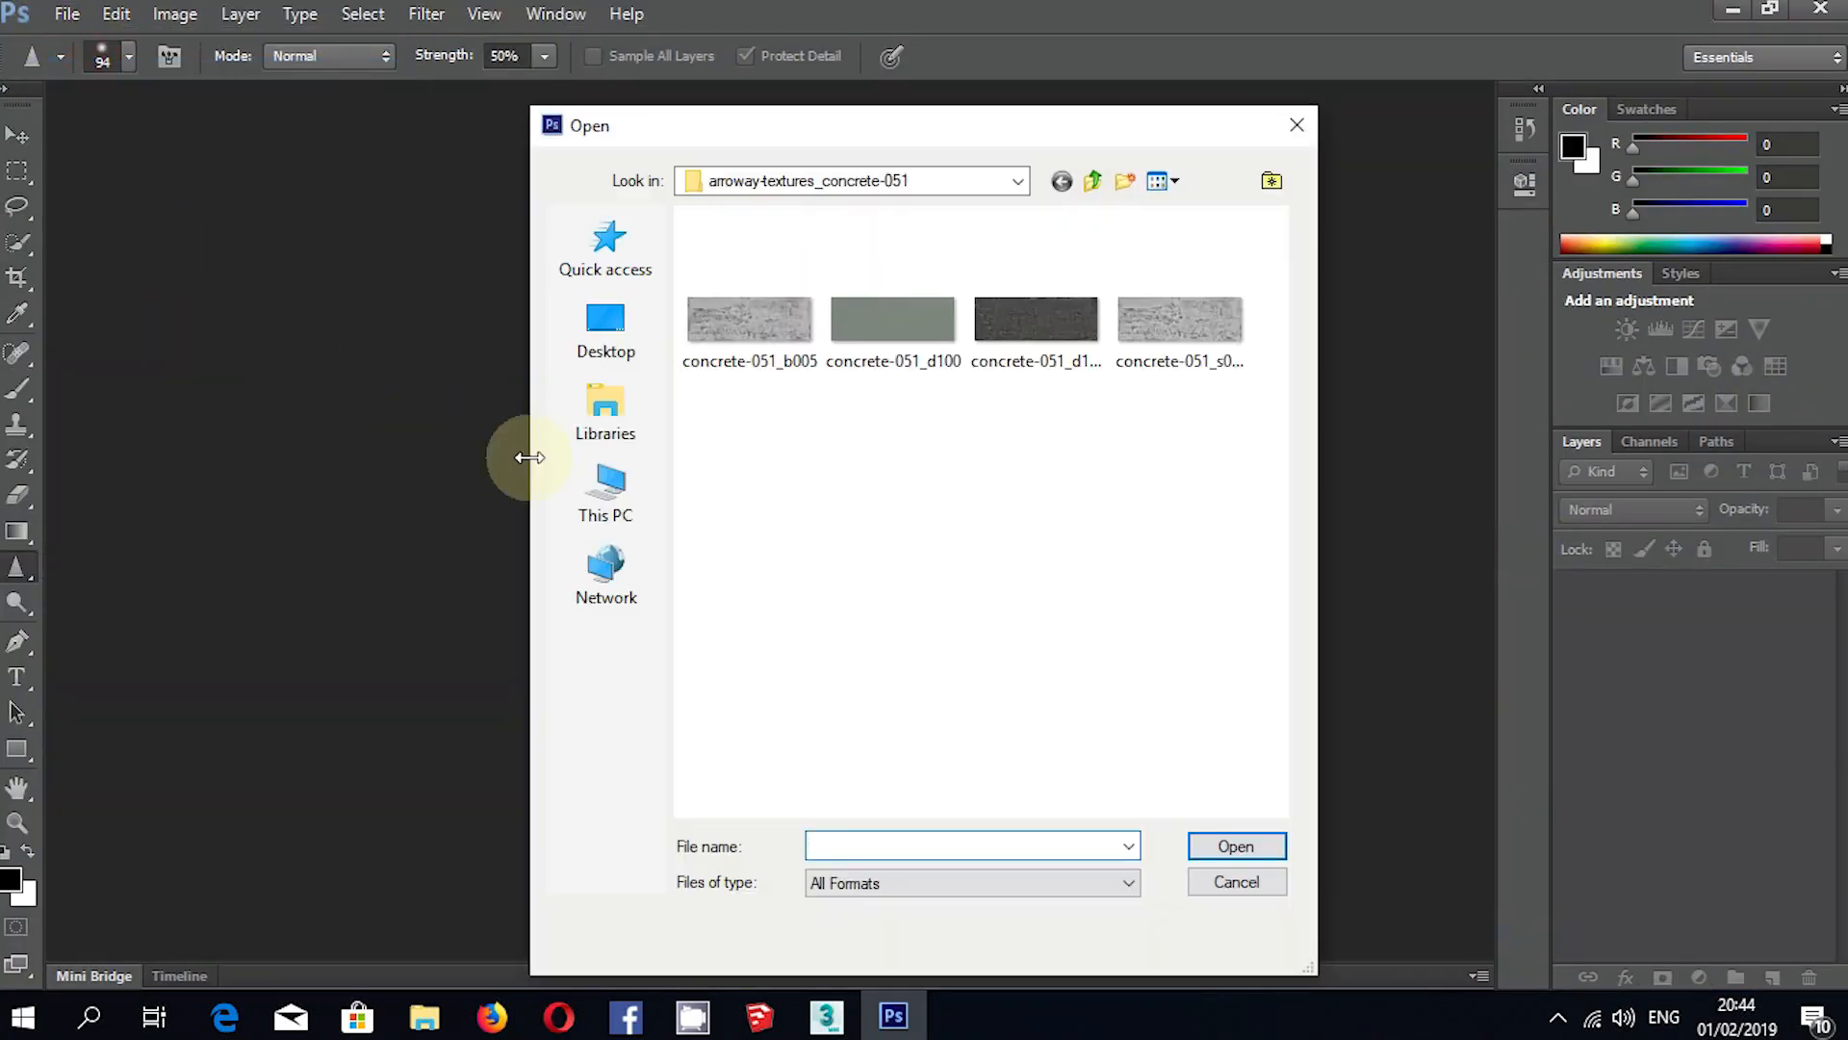
{"action": "left_click", "coordinate": [606, 414]}
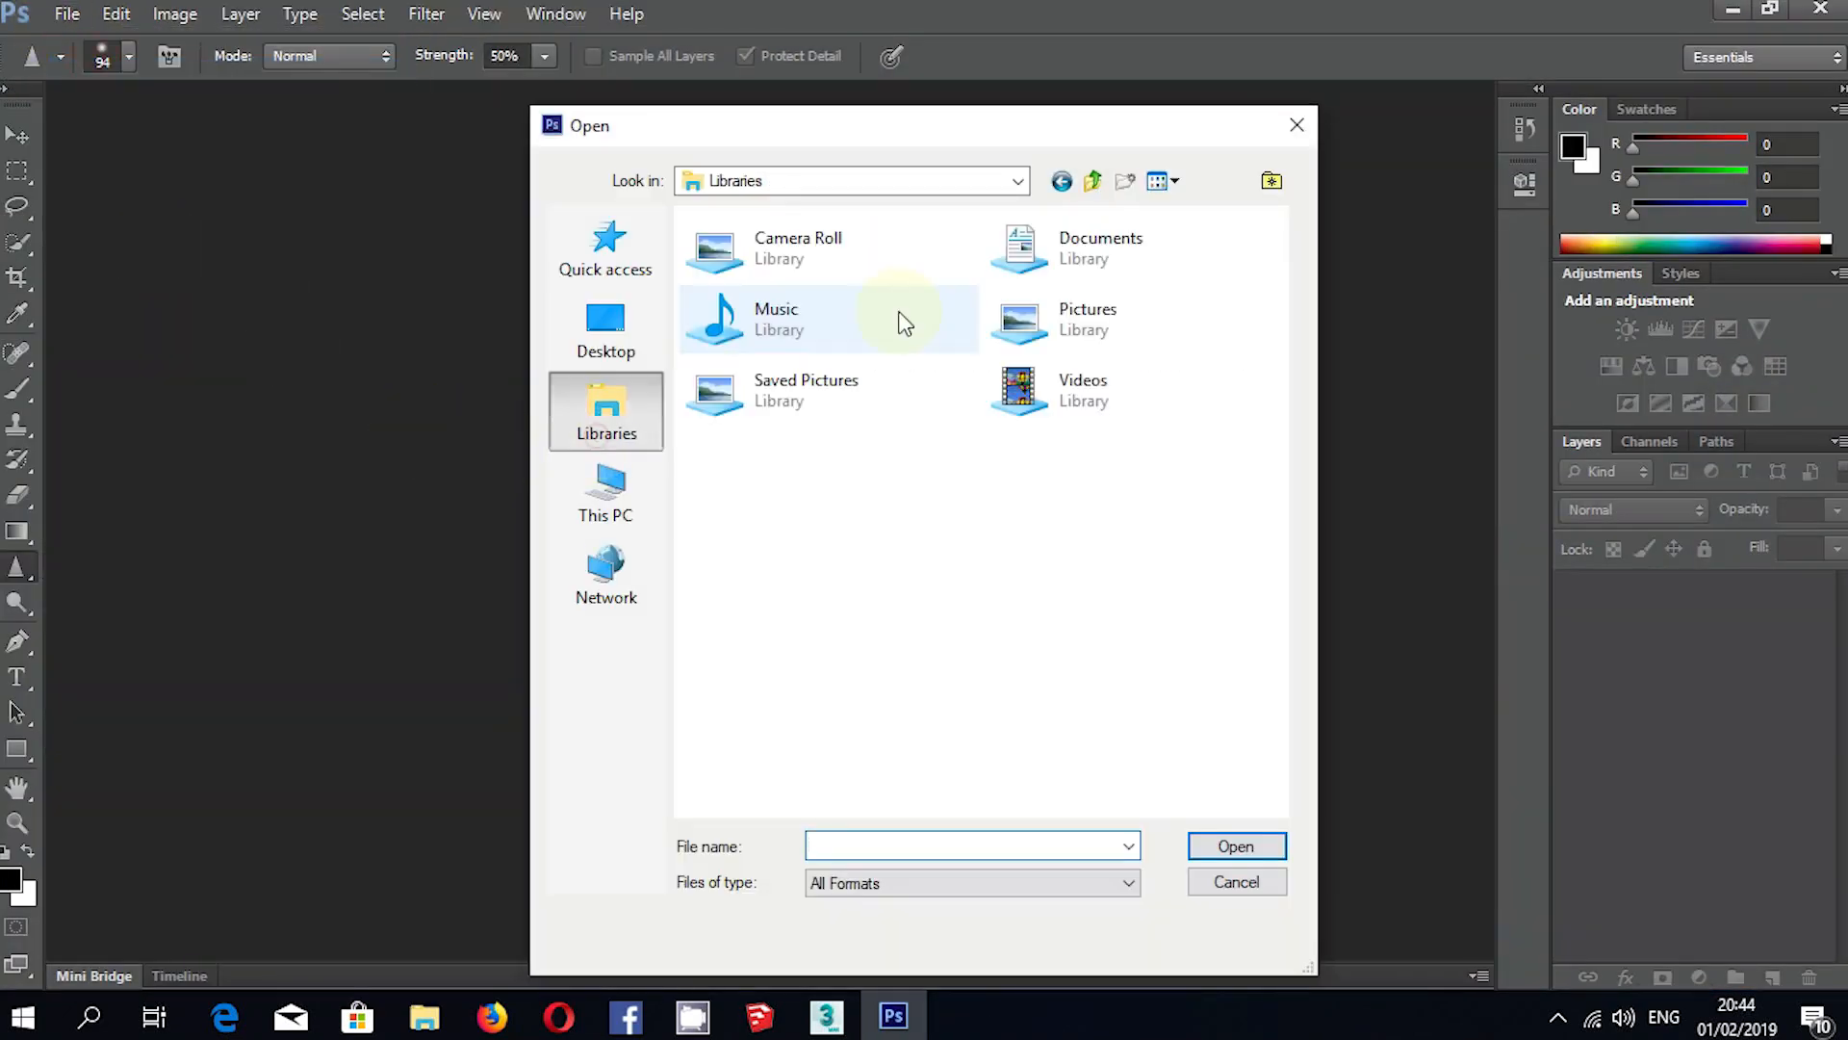
{"action": "double_click", "coordinate": [1049, 306]}
{"action": "double_click", "coordinate": [1158, 292]}
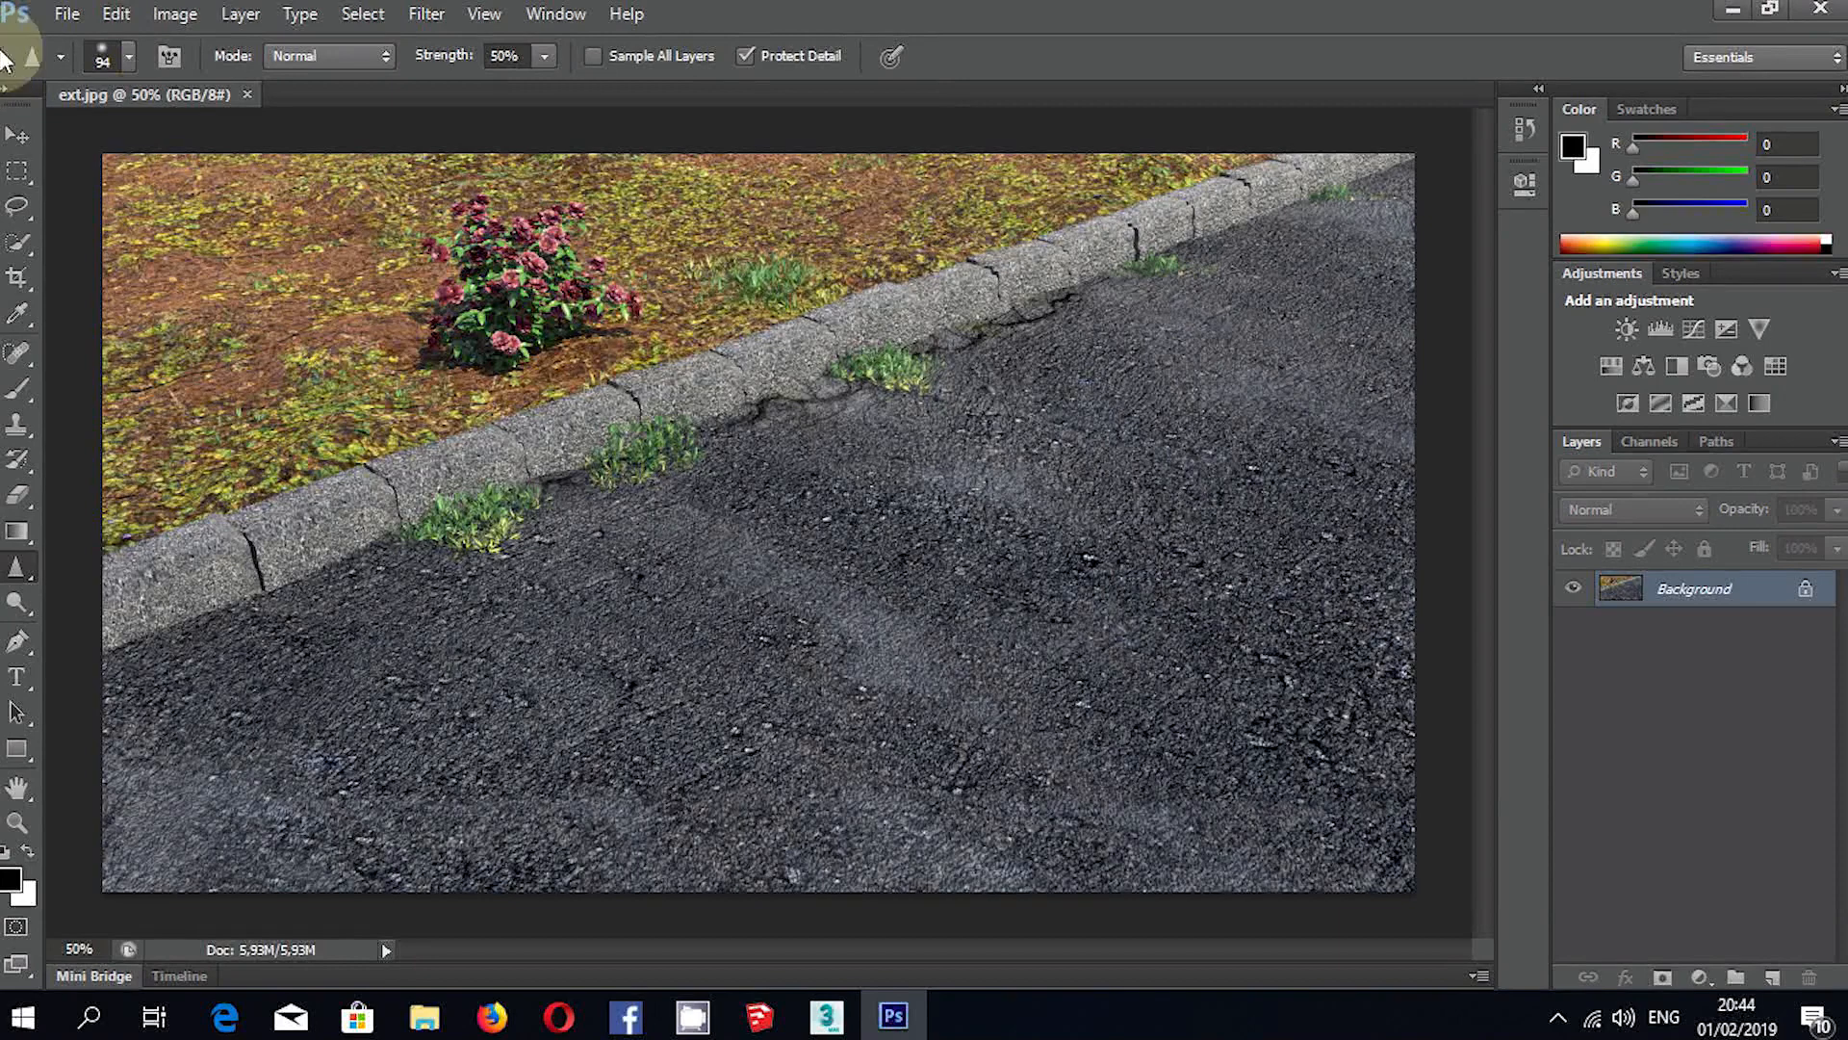
Apply a Curves adjustment on RGB, mapping input 69 to output 59 and input 166 to about 185 for stronger contrast.
{"action": "left_click", "coordinate": [16, 135]}
{"action": "left_click", "coordinate": [192, 15]}
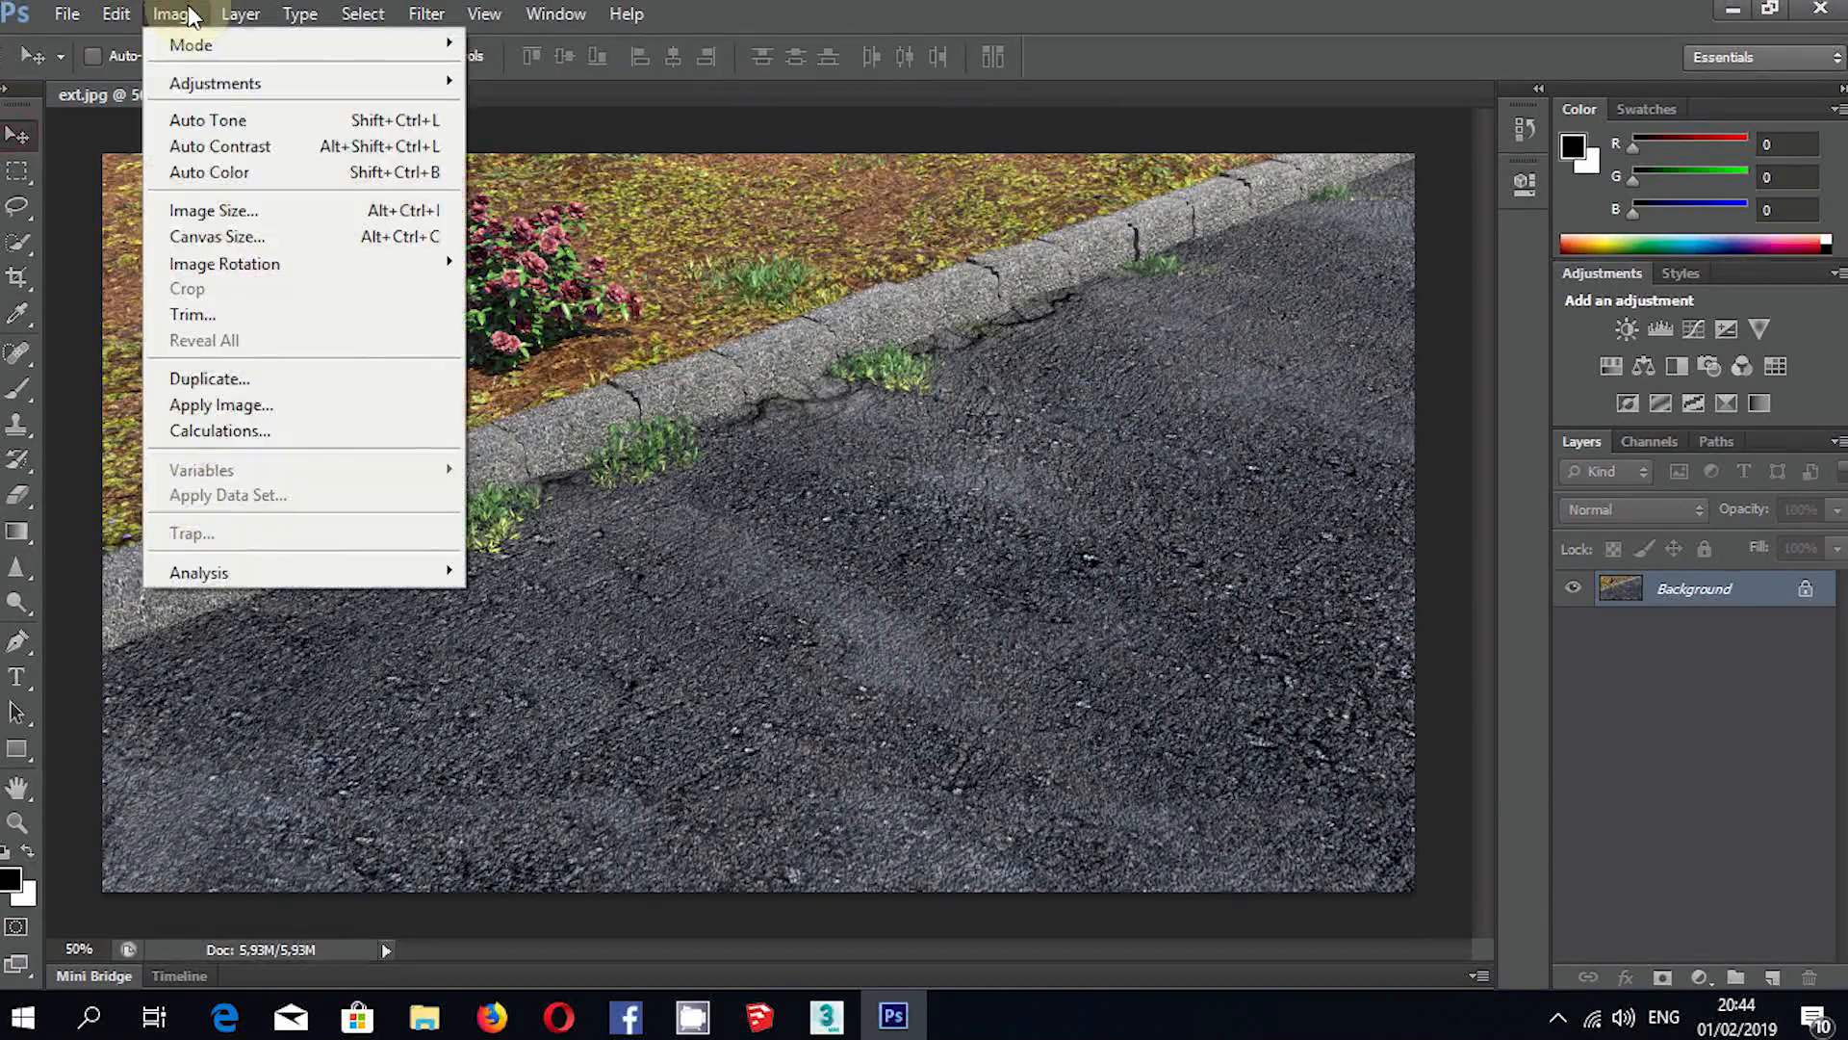
{"action": "mouse_move", "coordinate": [248, 83]}
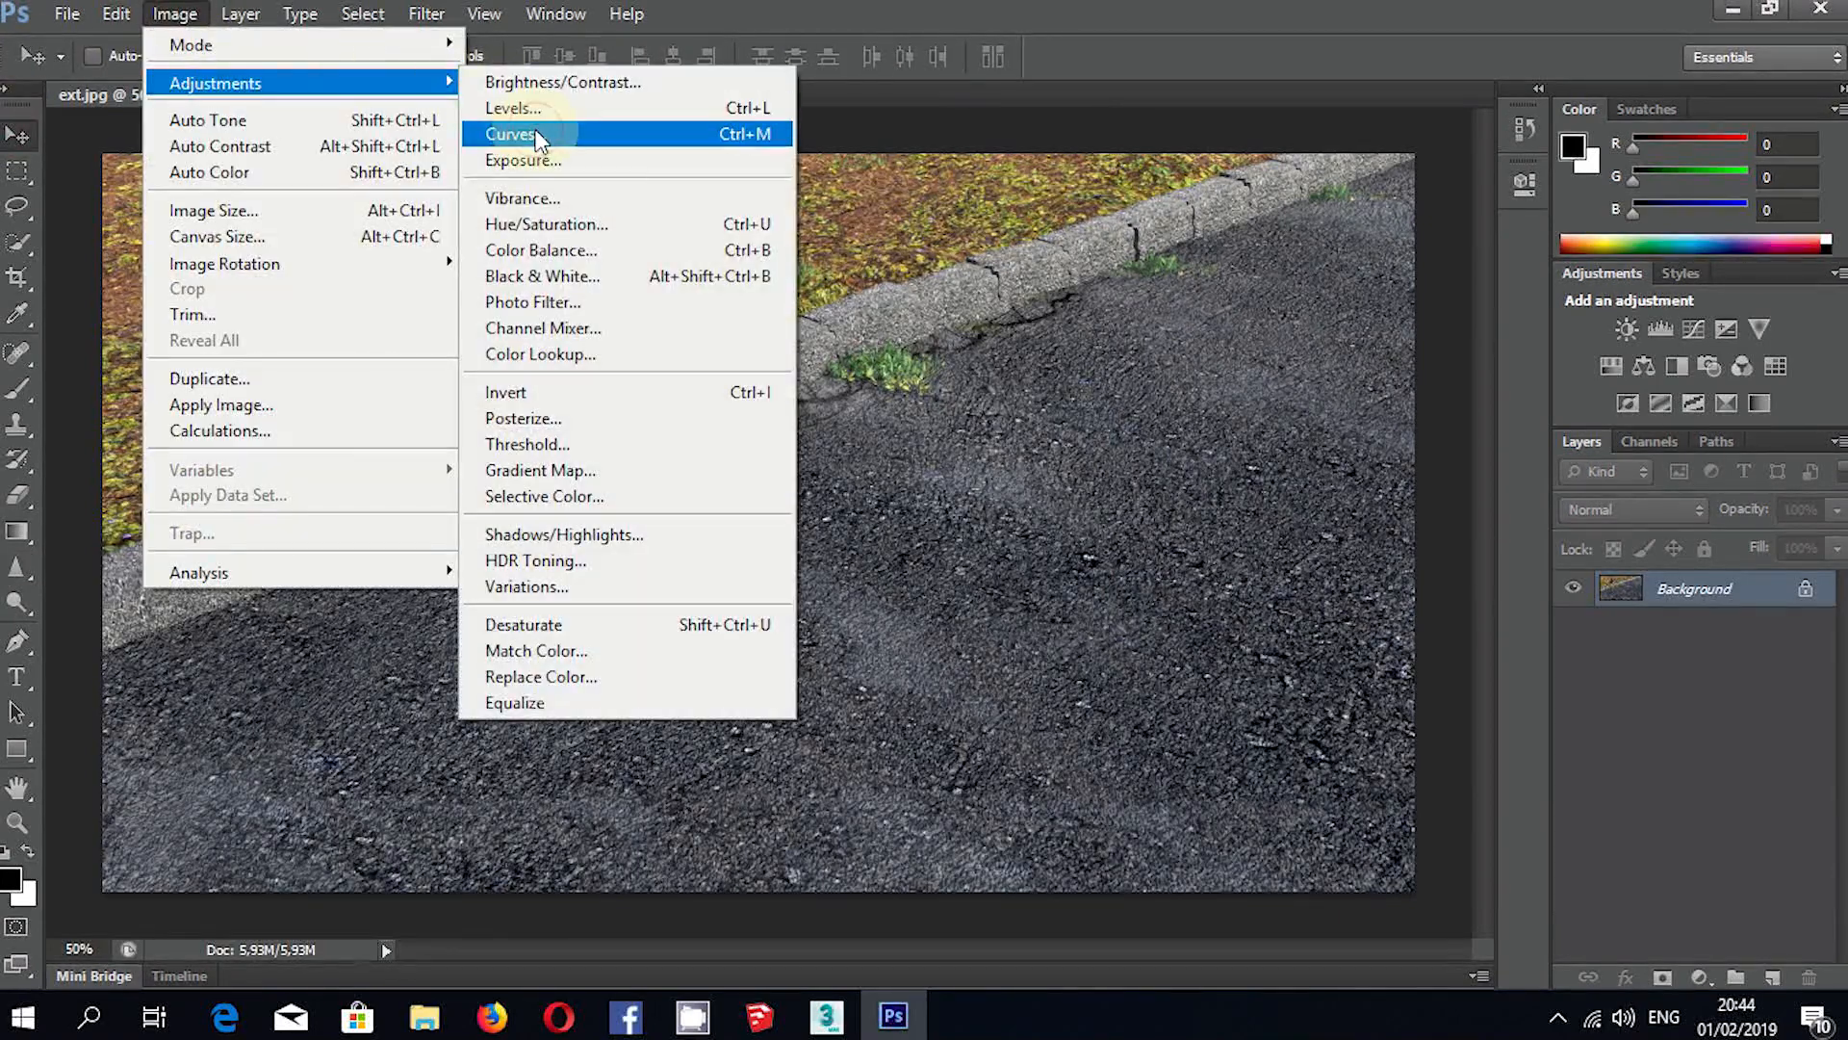
{"action": "left_click", "coordinate": [520, 134]}
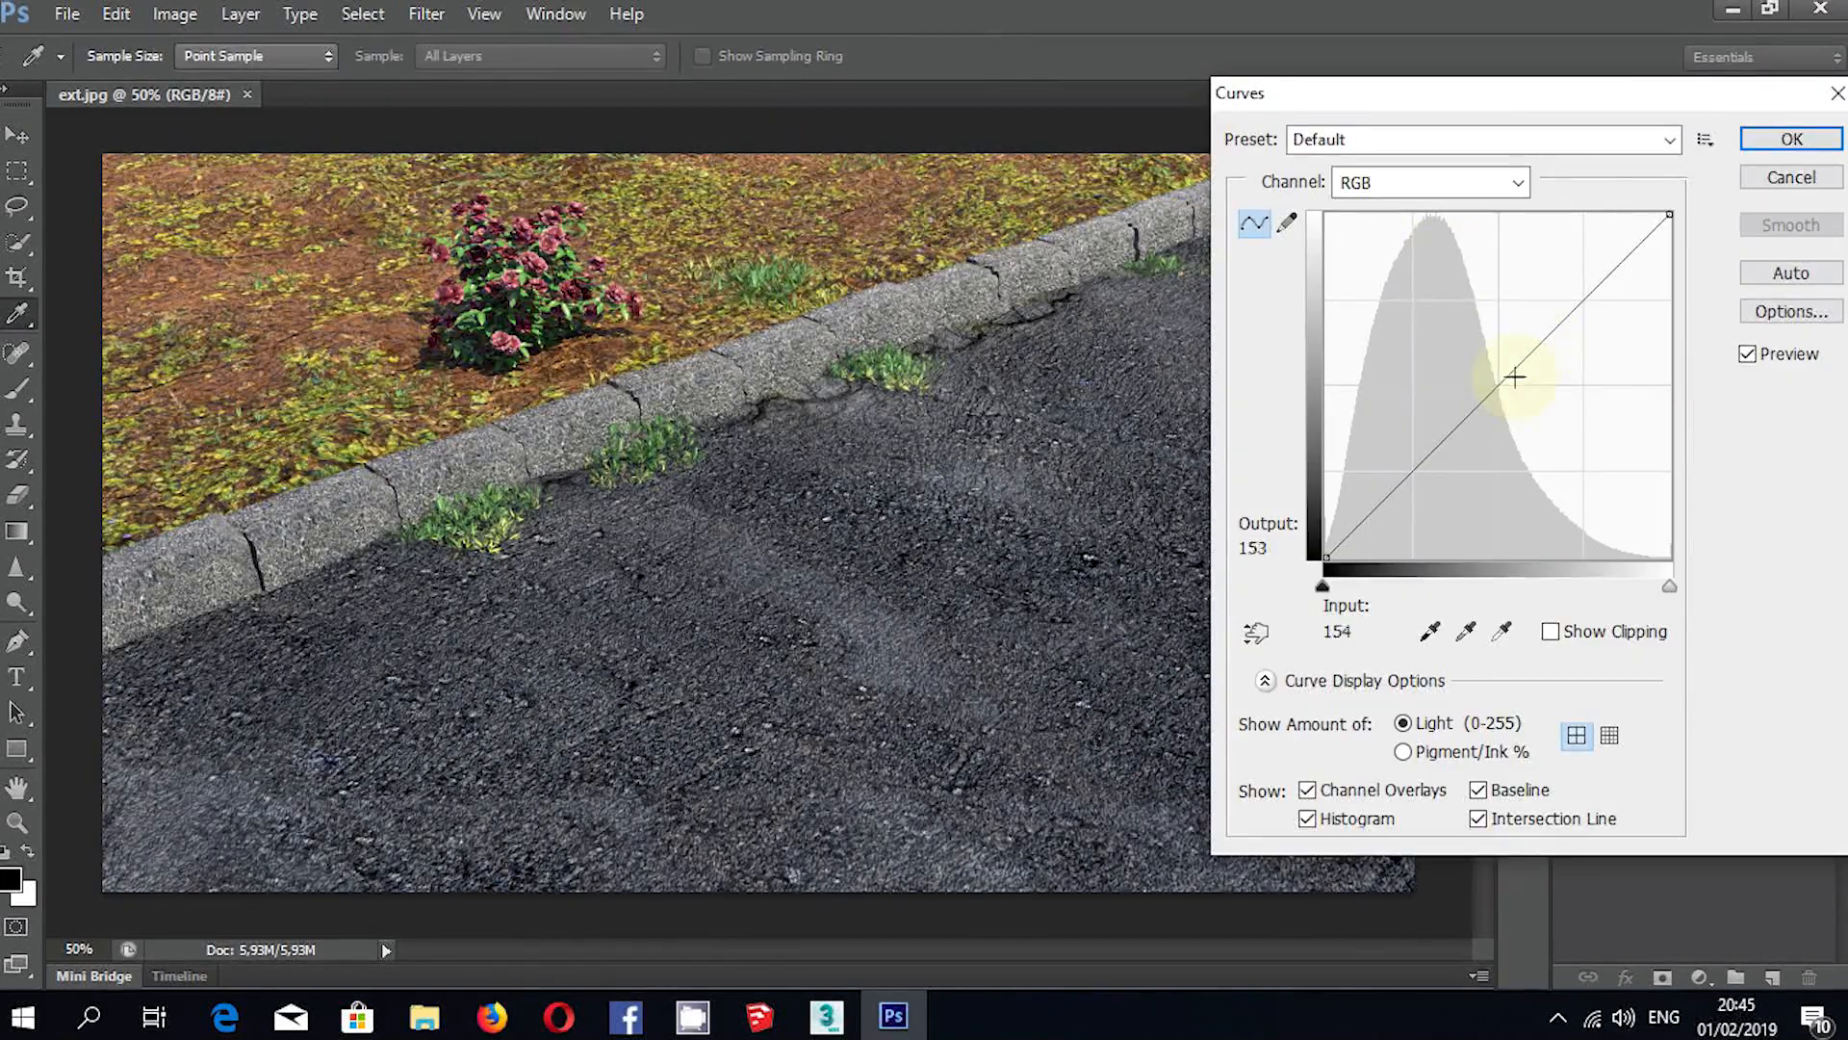
{"action": "left_click_drag", "start_coordinate": [1421, 463], "coordinate": [1419, 473]}
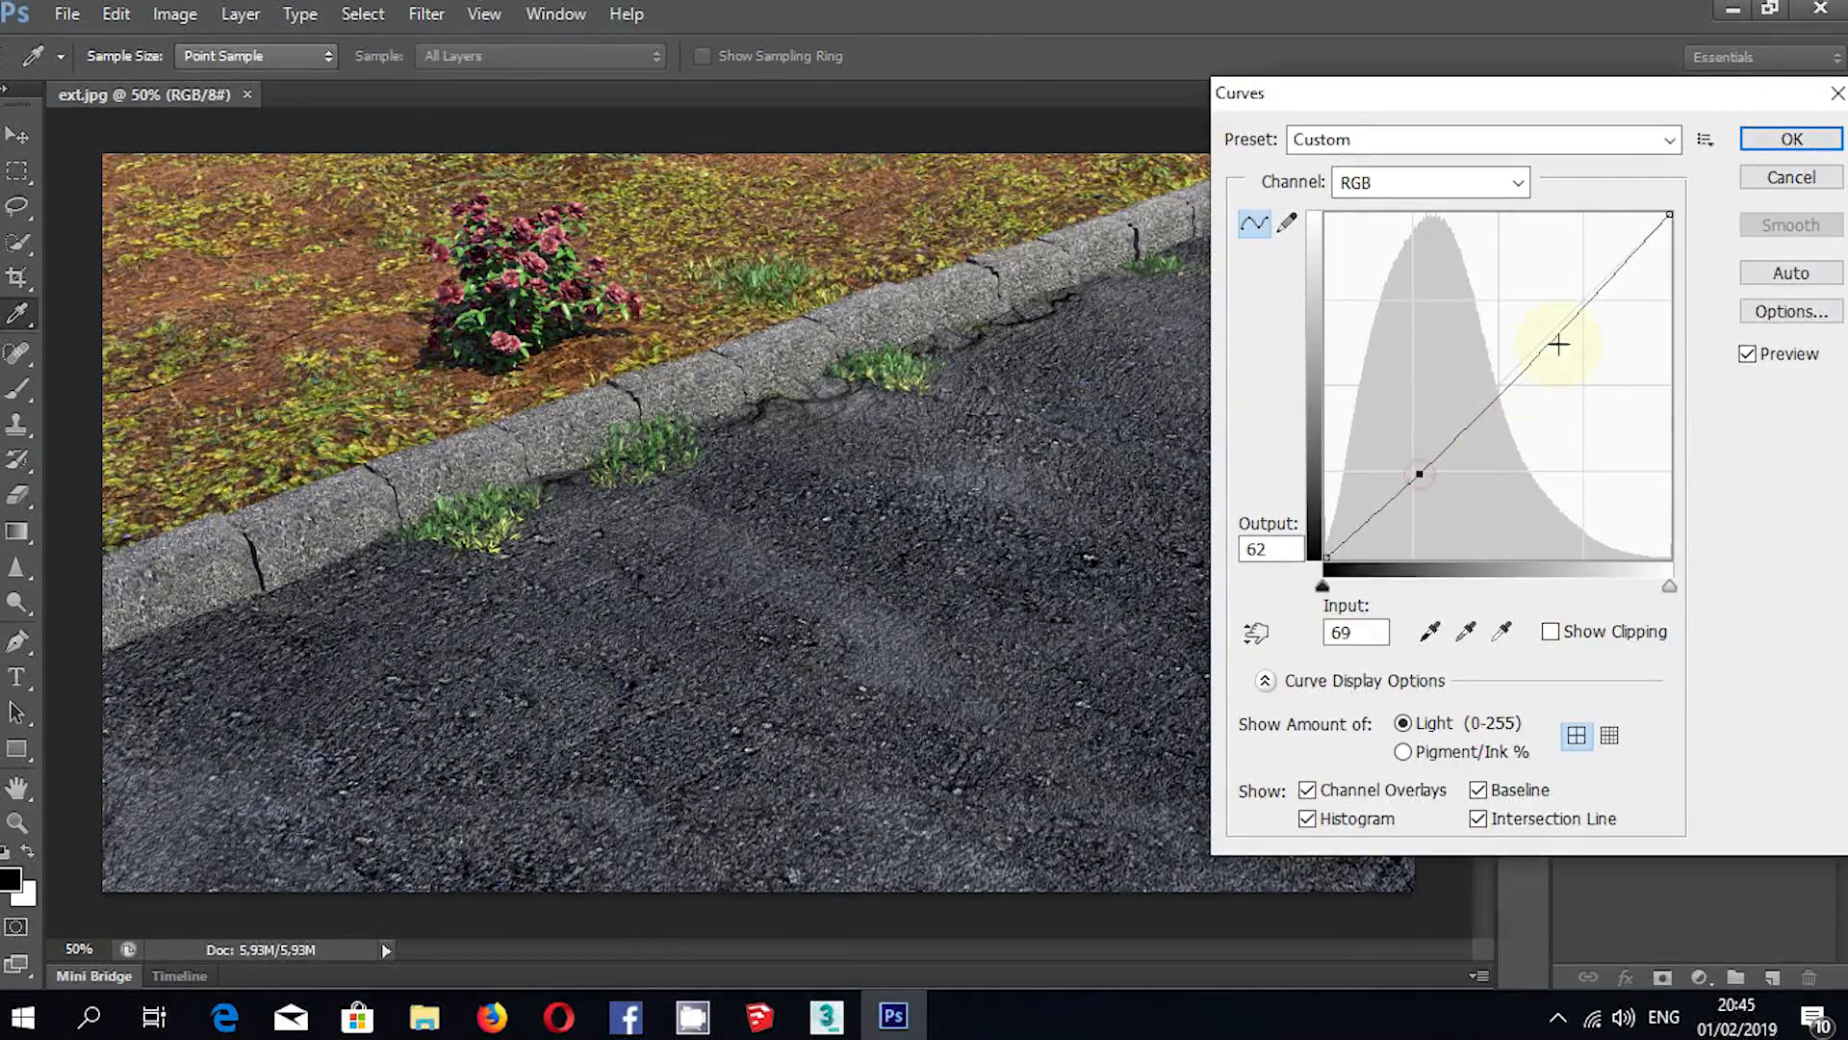
{"action": "left_click_drag", "start_coordinate": [1564, 330], "coordinate": [1549, 308]}
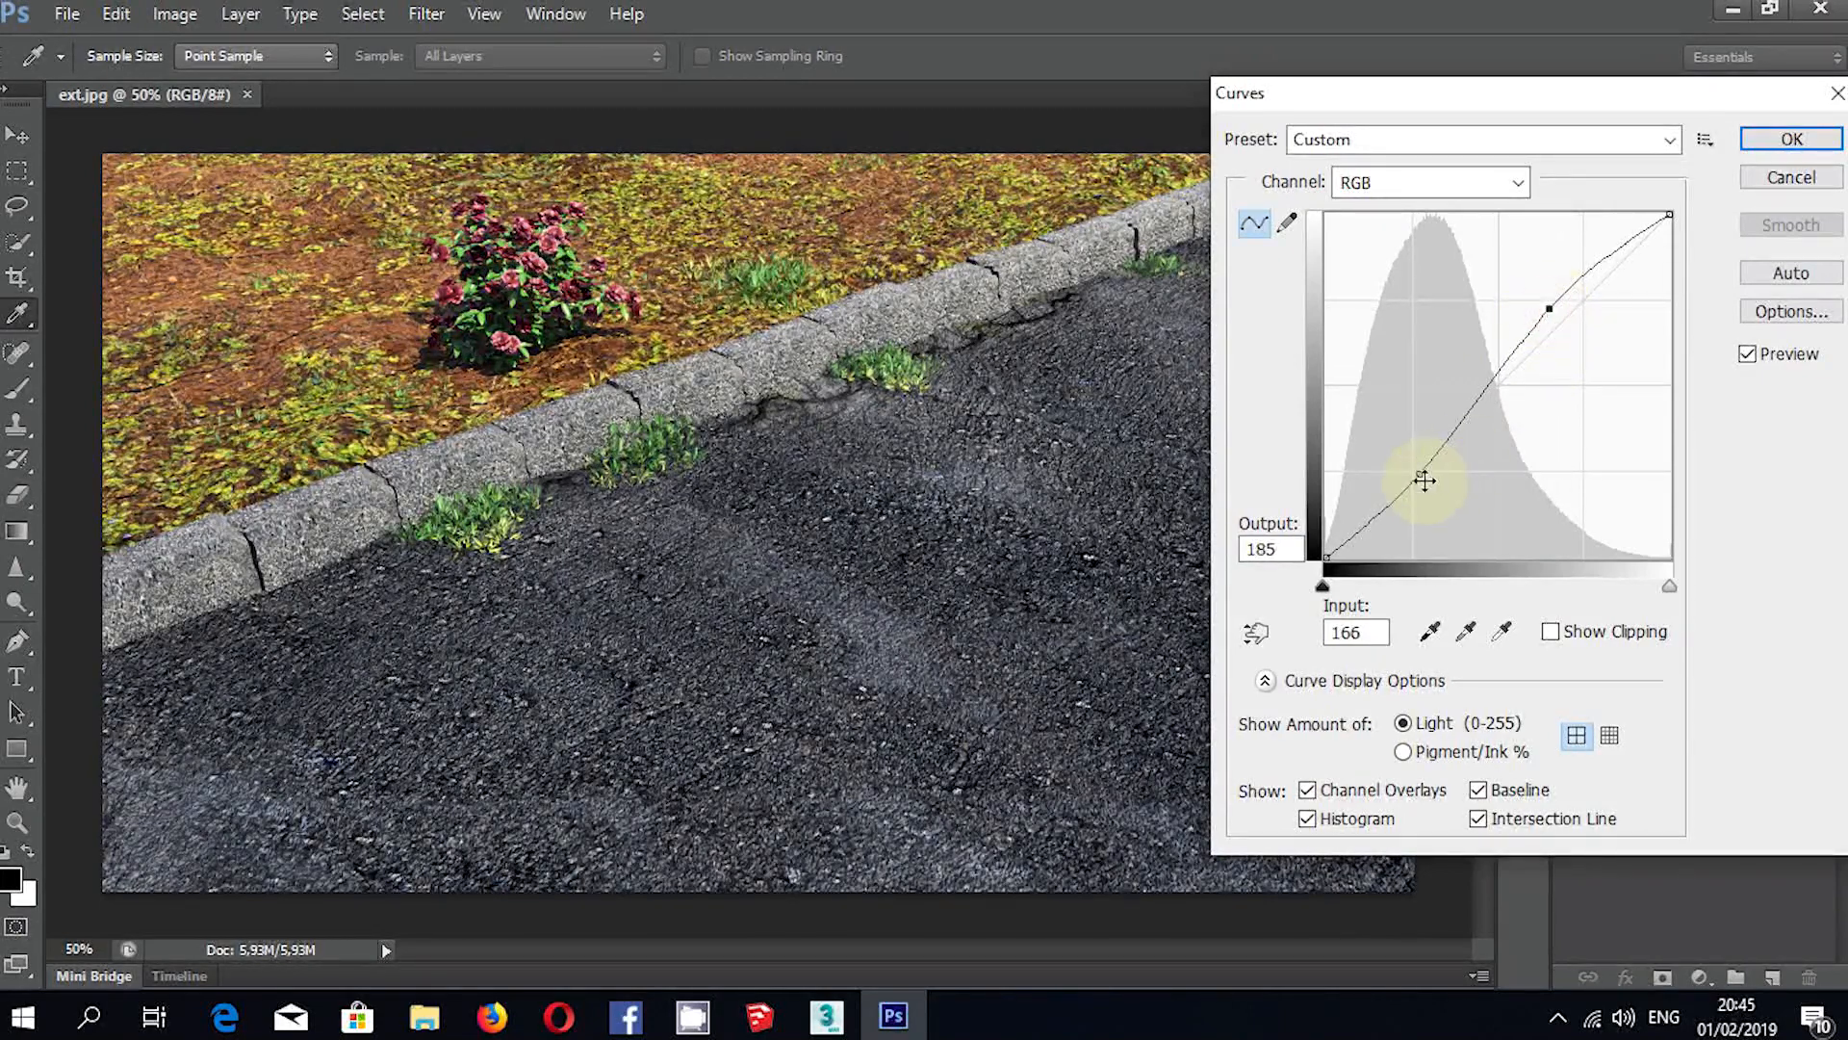
{"action": "left_click_drag", "start_coordinate": [1421, 479], "coordinate": [1421, 483]}
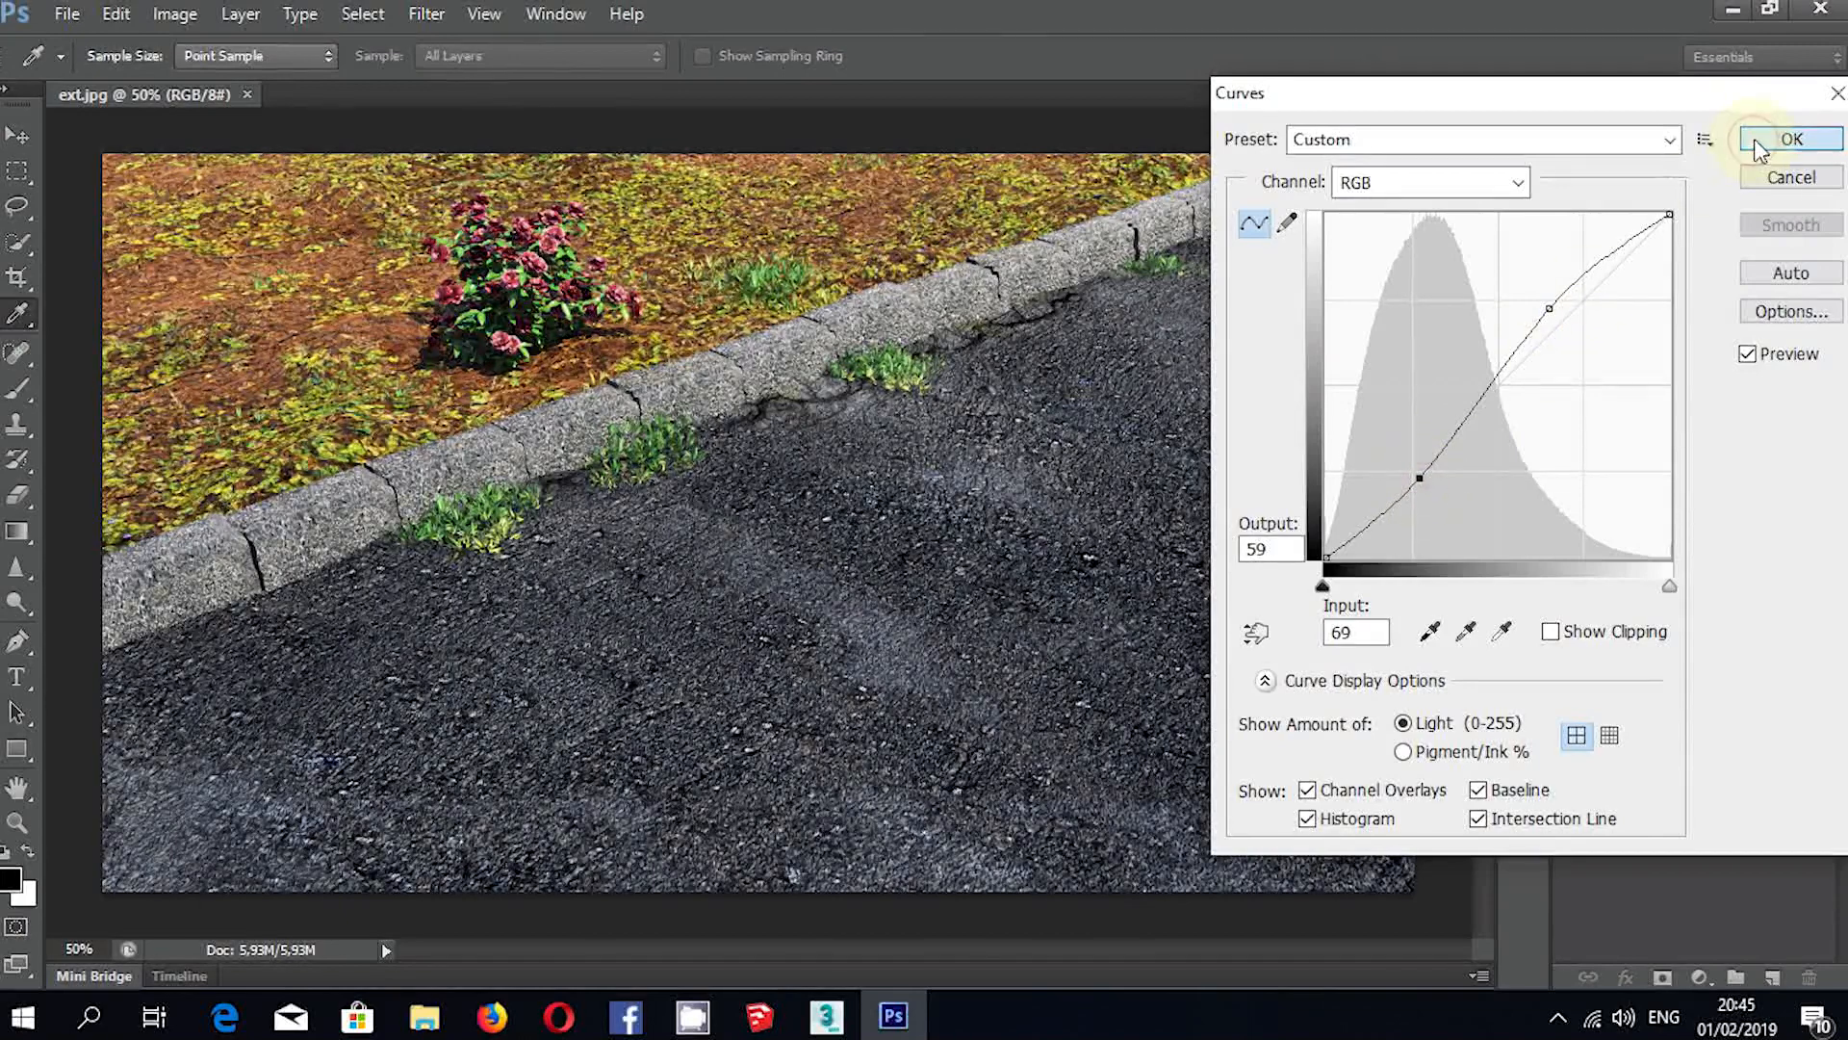
{"action": "left_click", "coordinate": [1789, 138]}
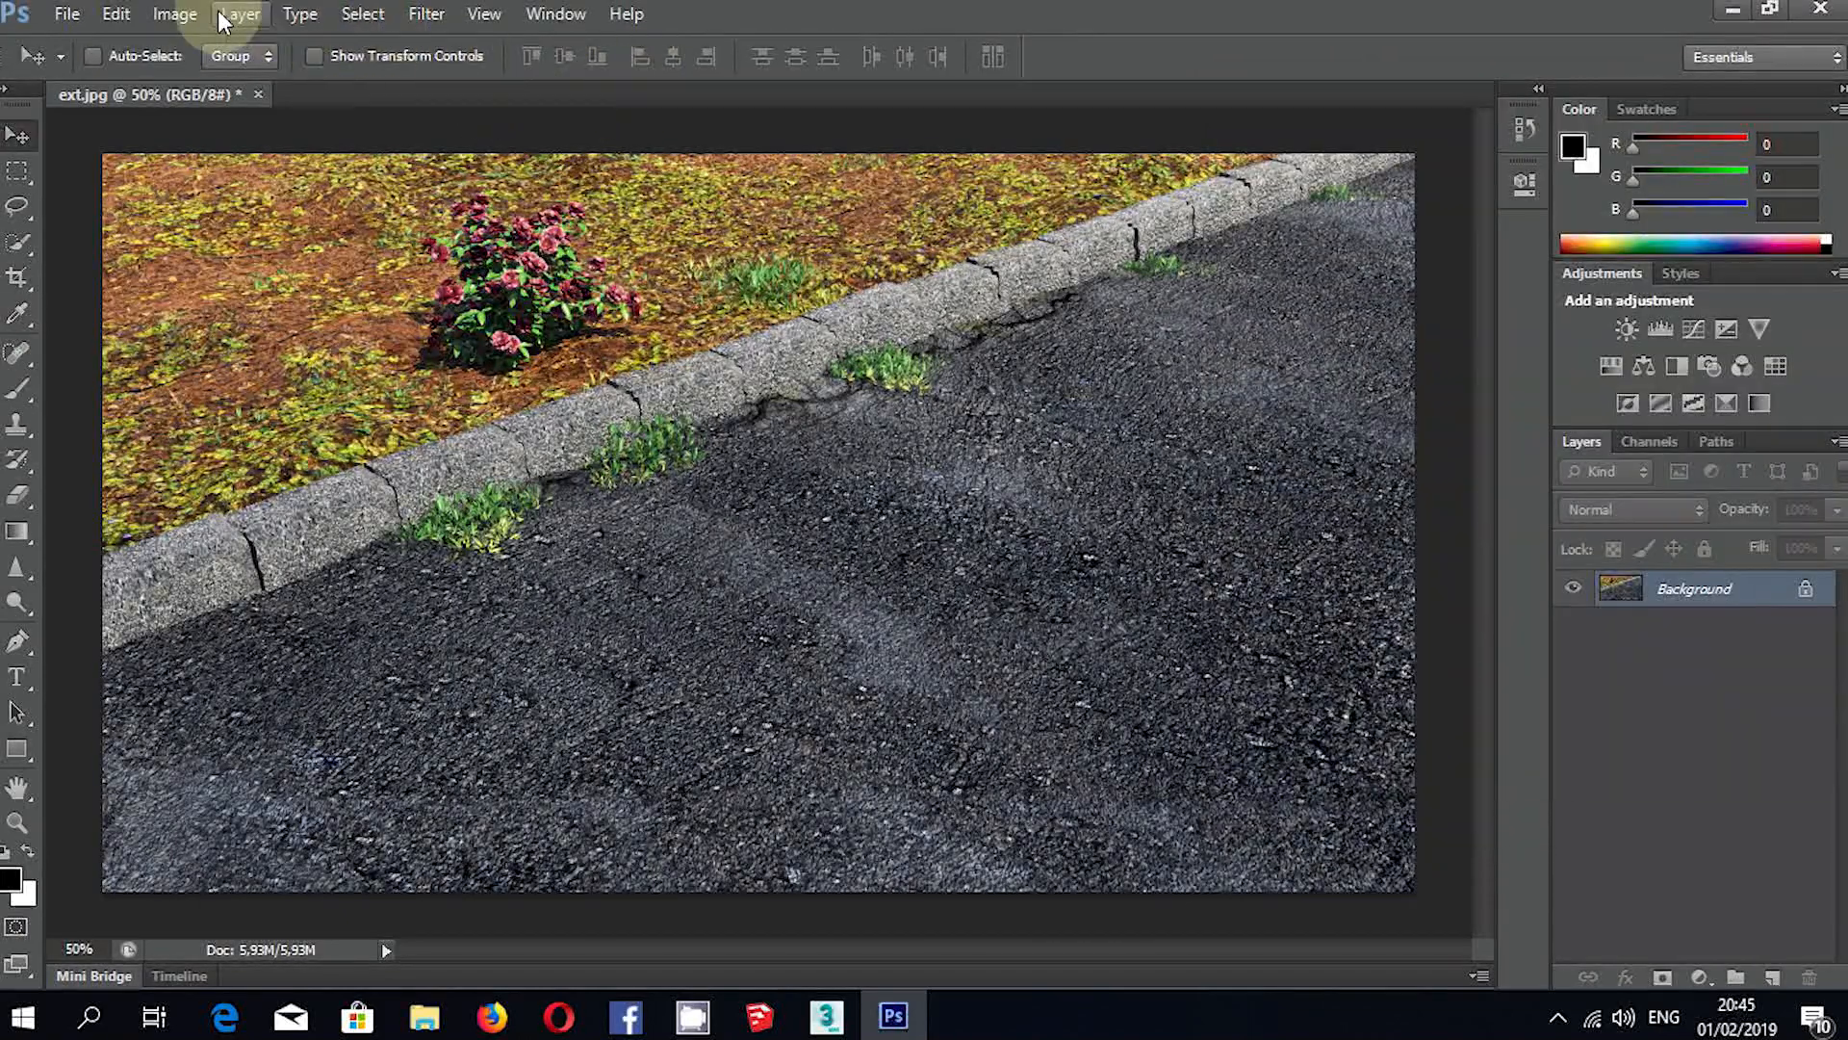
Brighten the image with a Brightness/Contrast adjustment, setting brightness to 26.
{"action": "left_click", "coordinate": [178, 14]}
{"action": "mouse_move", "coordinate": [221, 82]}
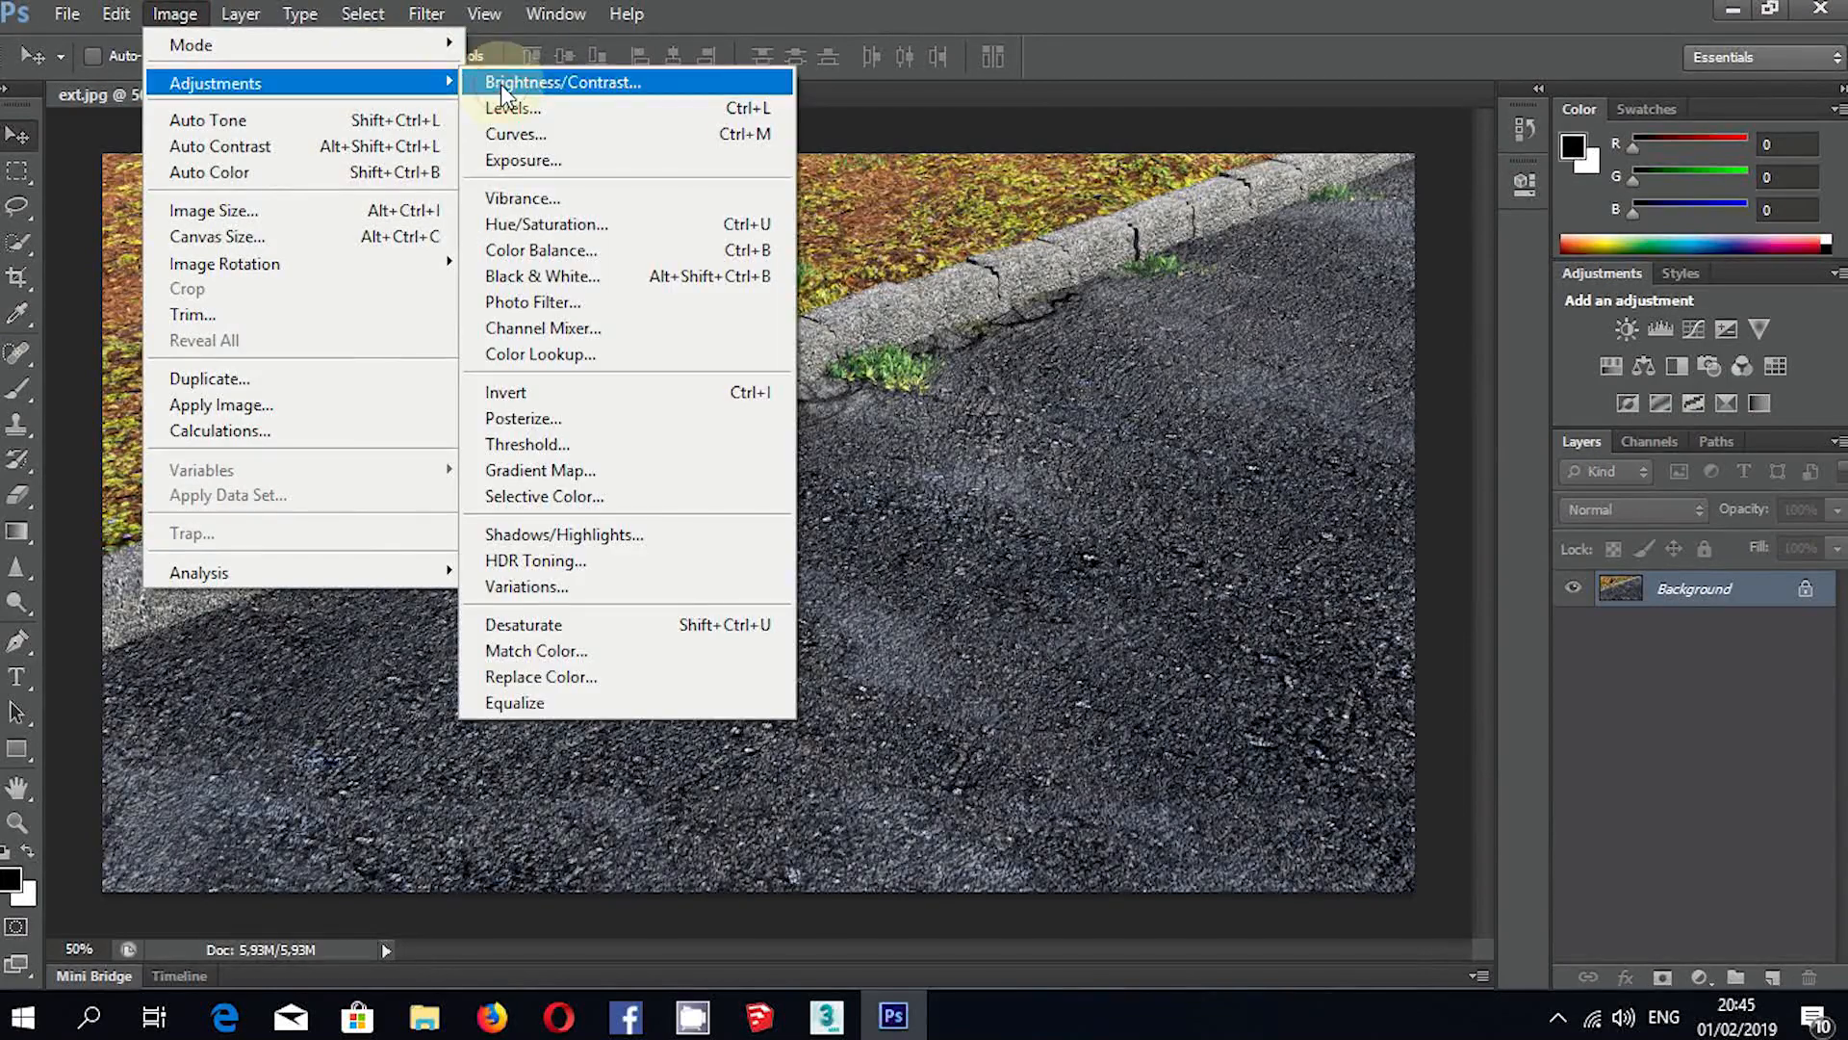
{"action": "left_click", "coordinate": [539, 82]}
{"action": "mouse_move", "coordinate": [1221, 266]}
{"action": "left_mouse_down"}
{"action": "mouse_move", "coordinate": [1259, 260]}
{"action": "mouse_move", "coordinate": [1239, 262]}
{"action": "left_mouse_up"}
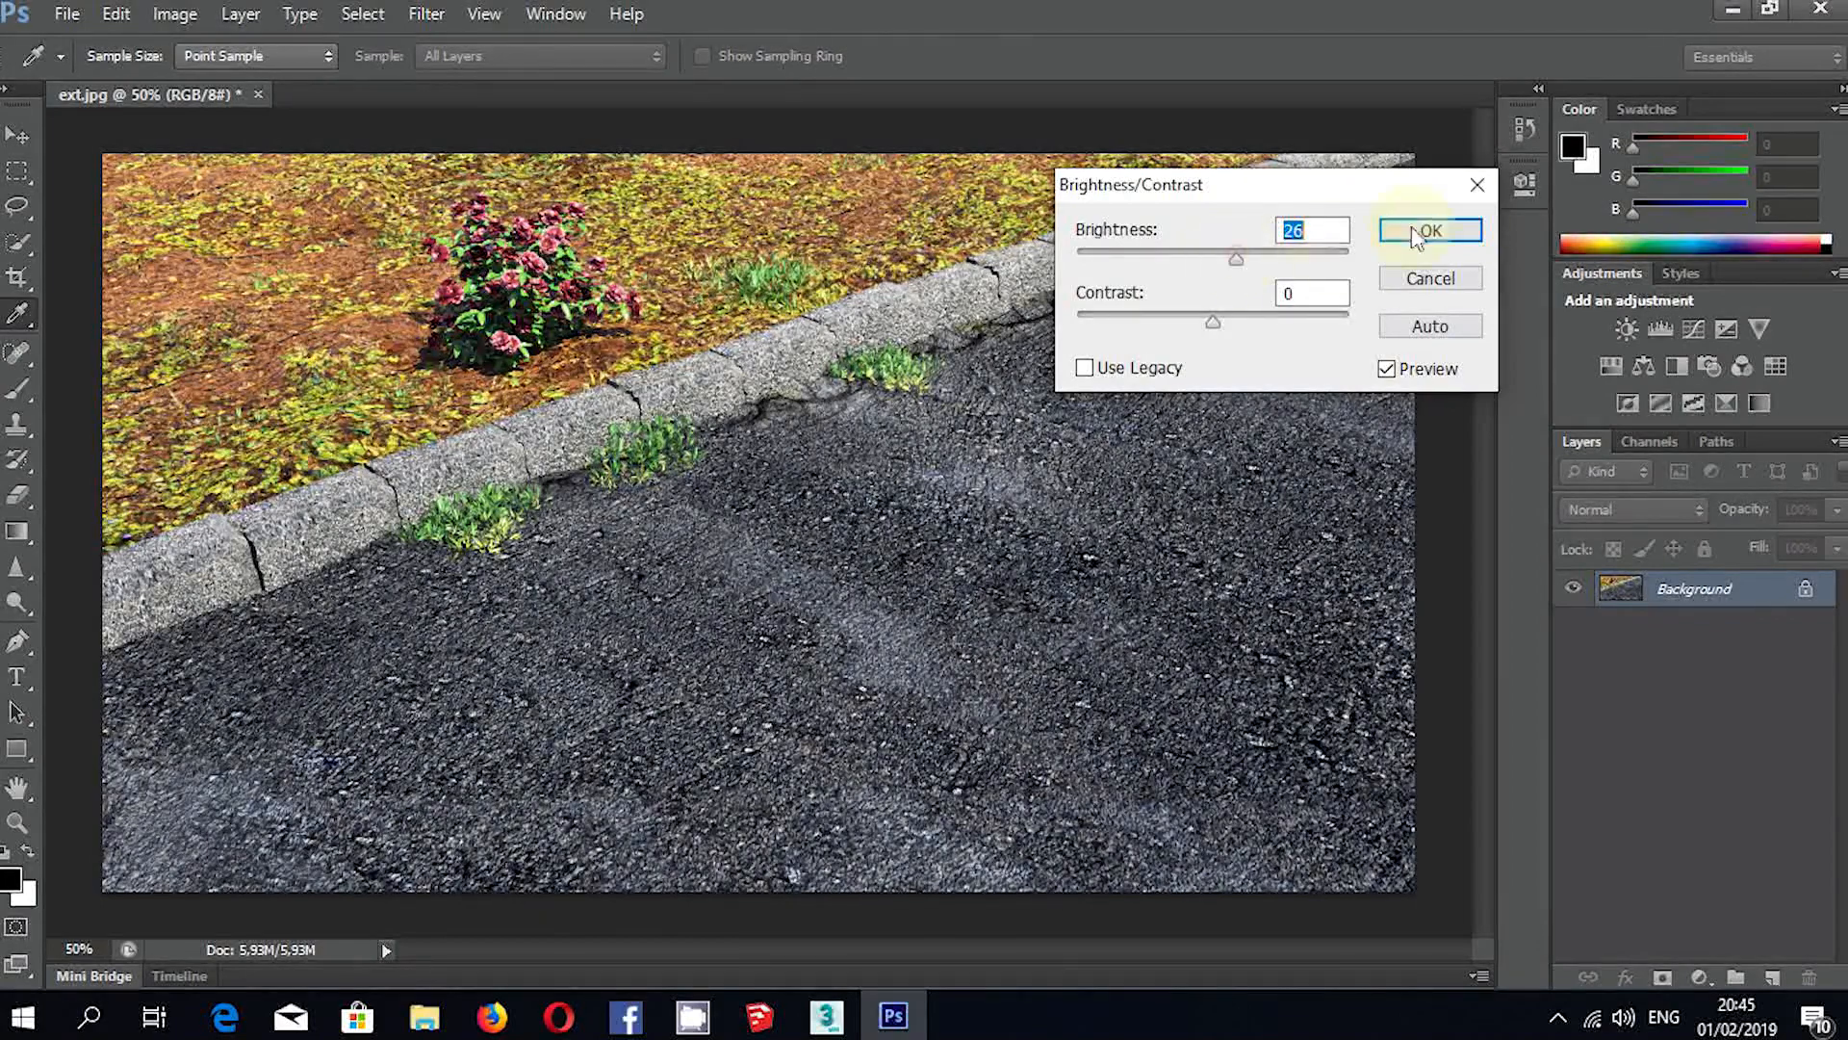
{"action": "left_click", "coordinate": [1461, 234]}
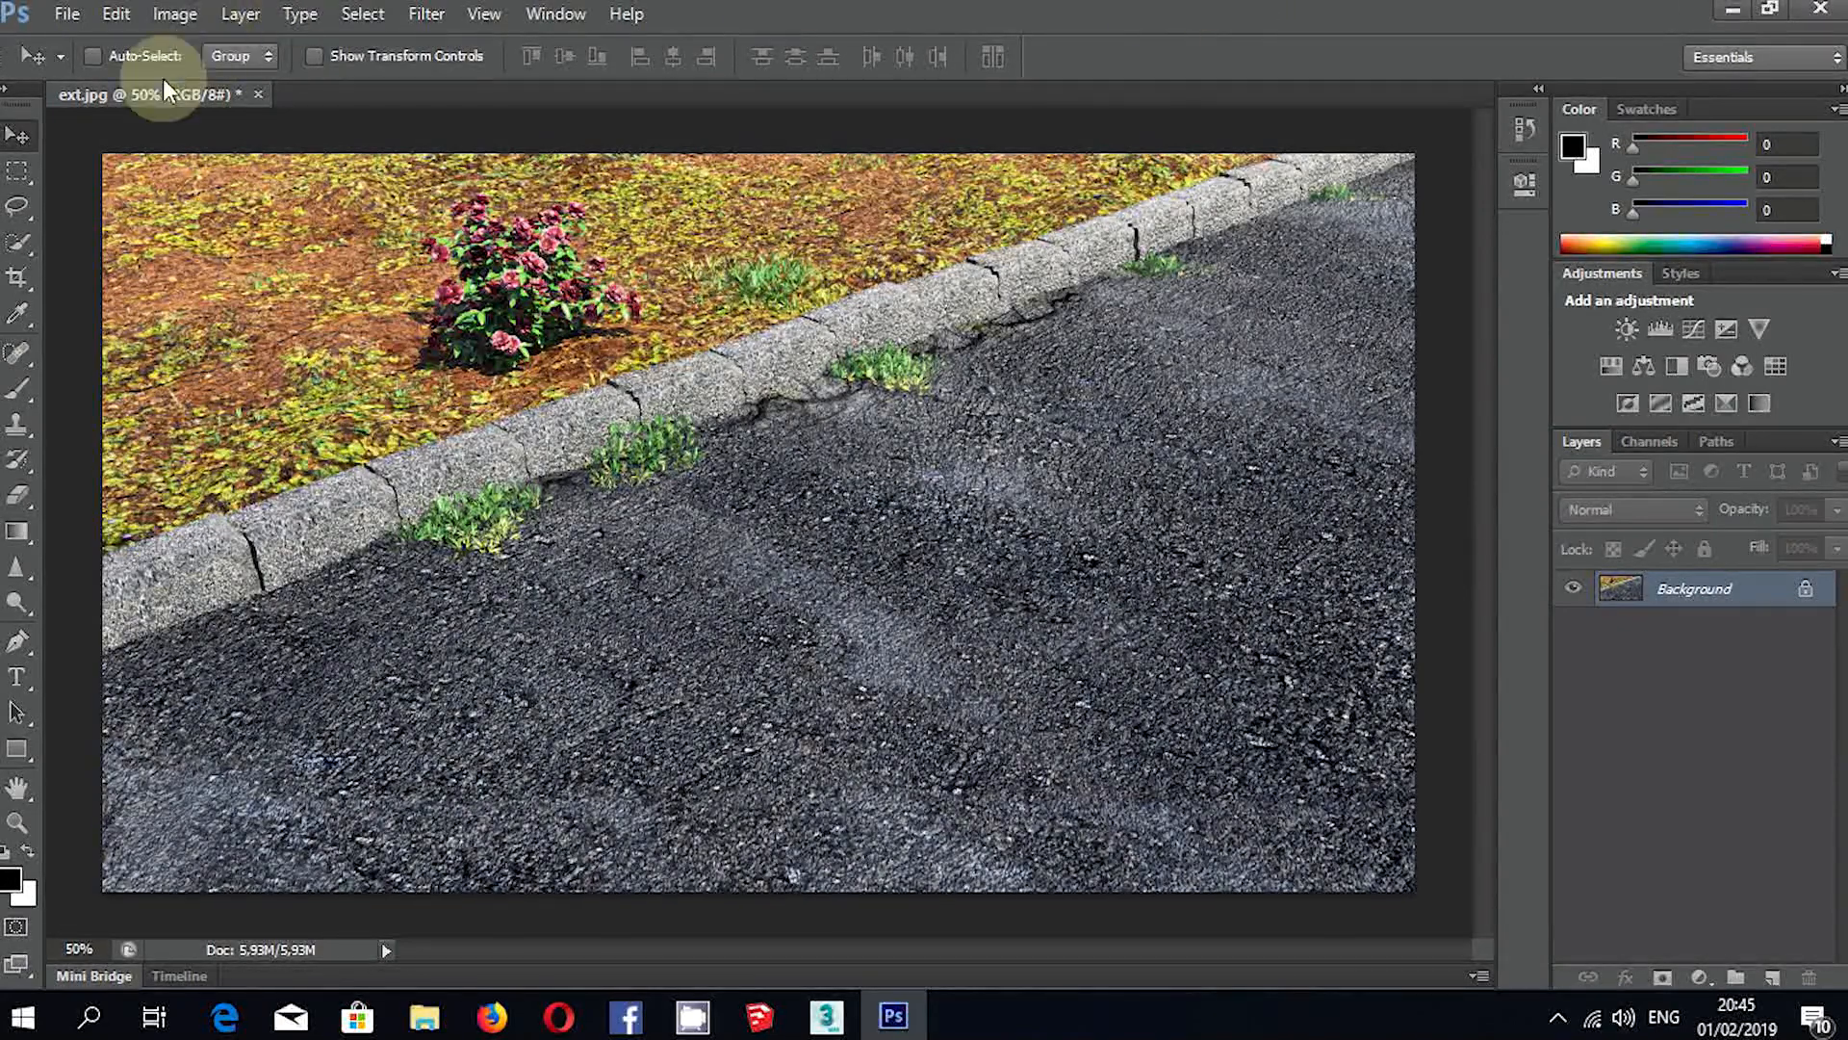
Save the edited image under the new name ext2.jpg at maximum JPEG quality 12 in progressive format.
{"action": "left_click", "coordinate": [65, 15]}
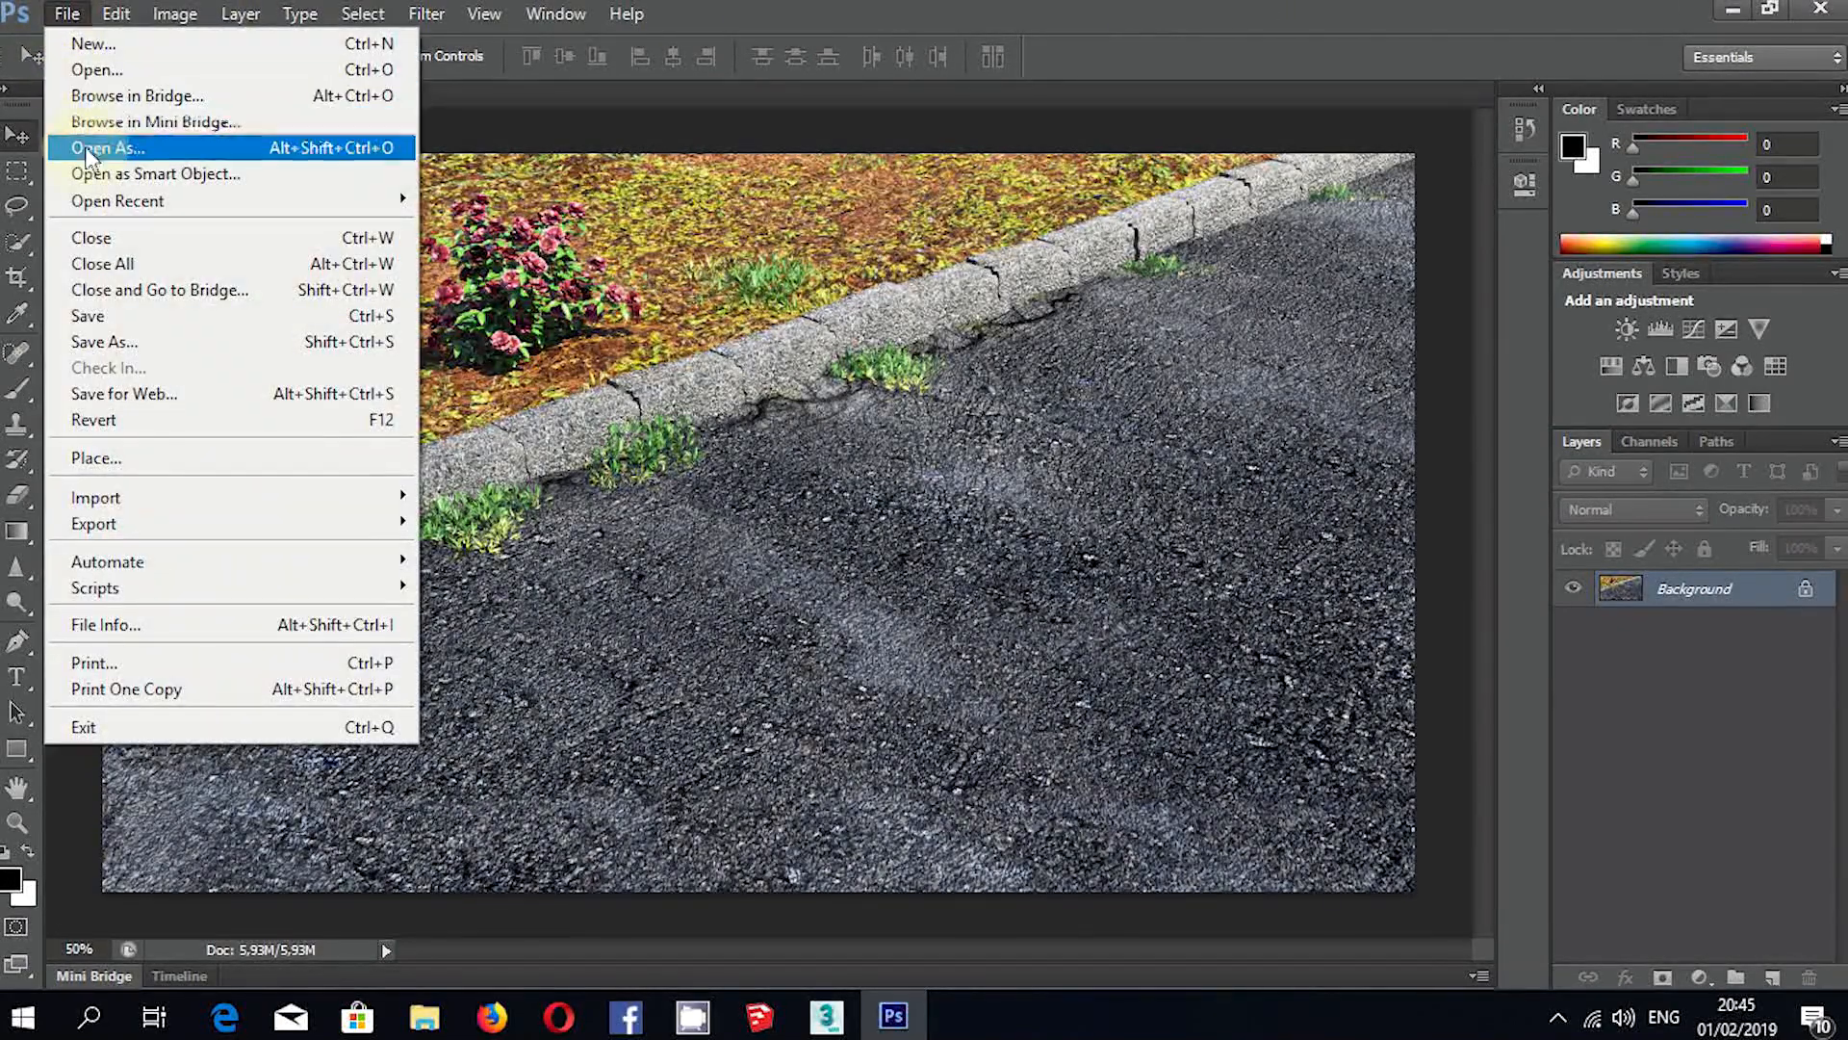
{"action": "left_click", "coordinate": [106, 343]}
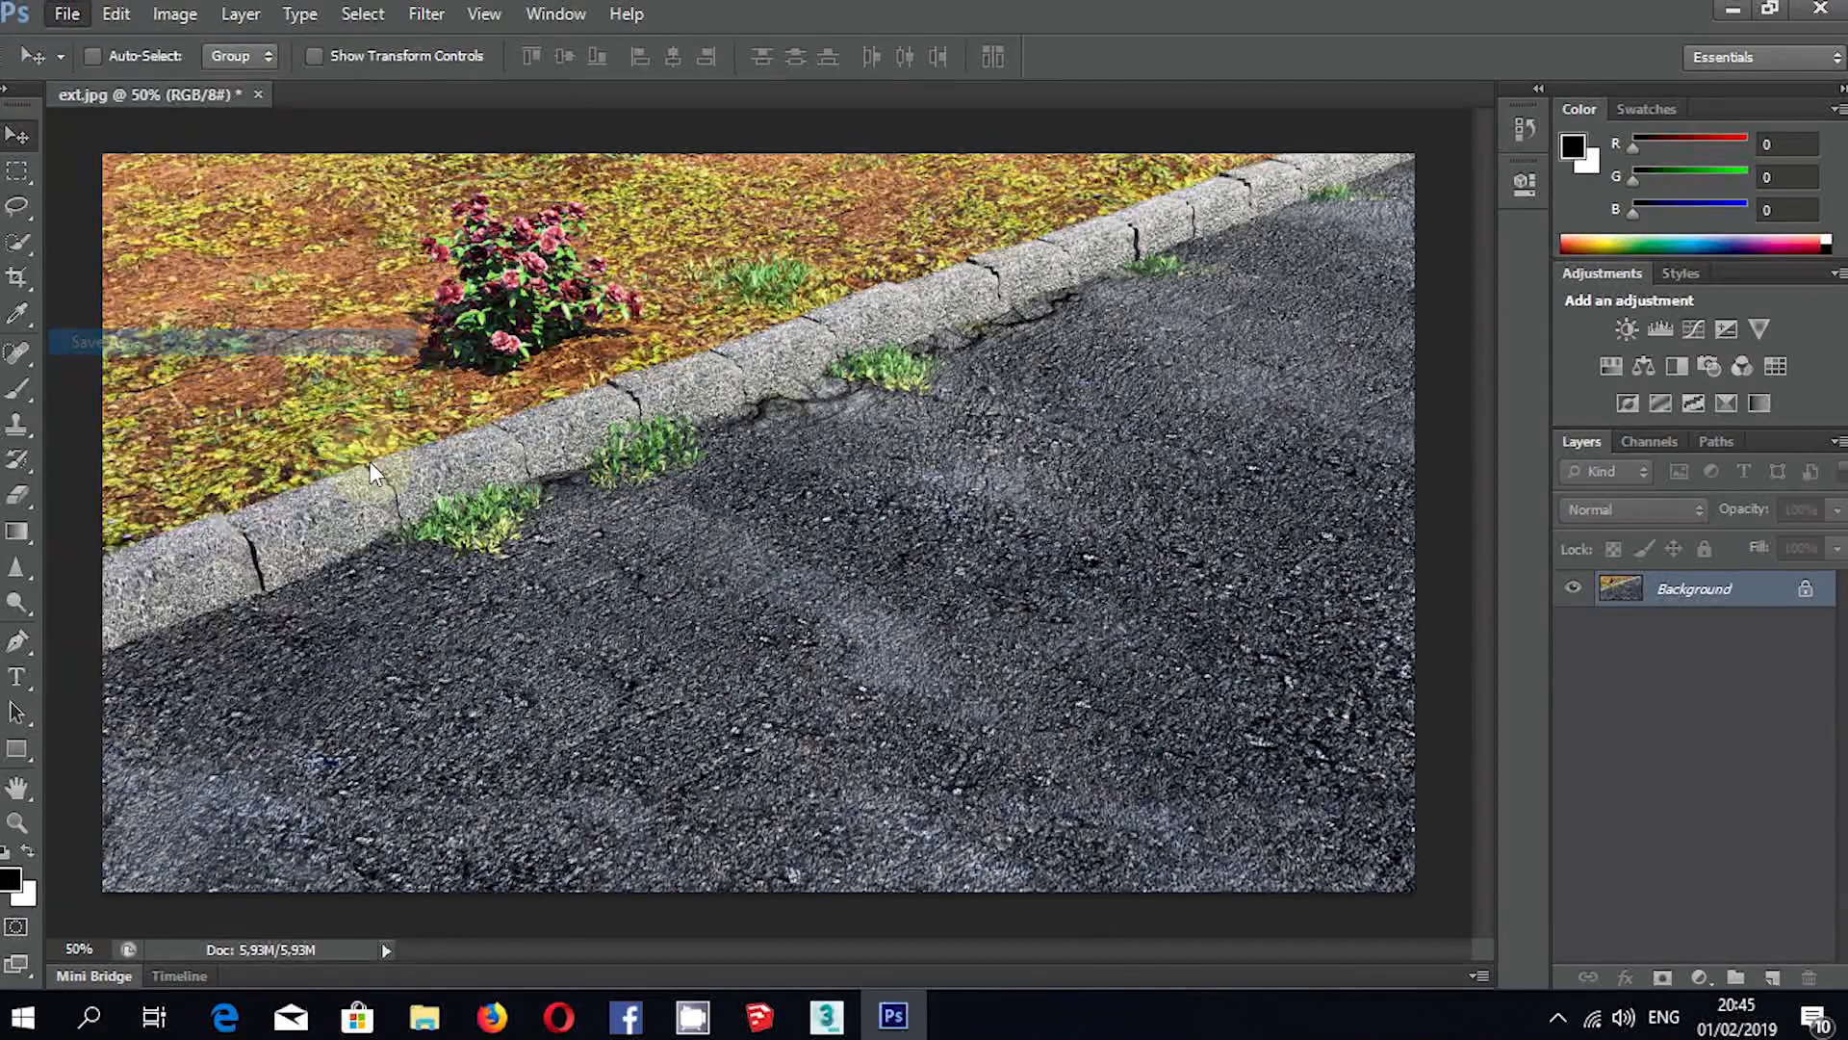
{"action": "left_click", "coordinate": [833, 616]}
{"action": "type", "text": "2"}
{"action": "left_click", "coordinate": [1236, 616]}
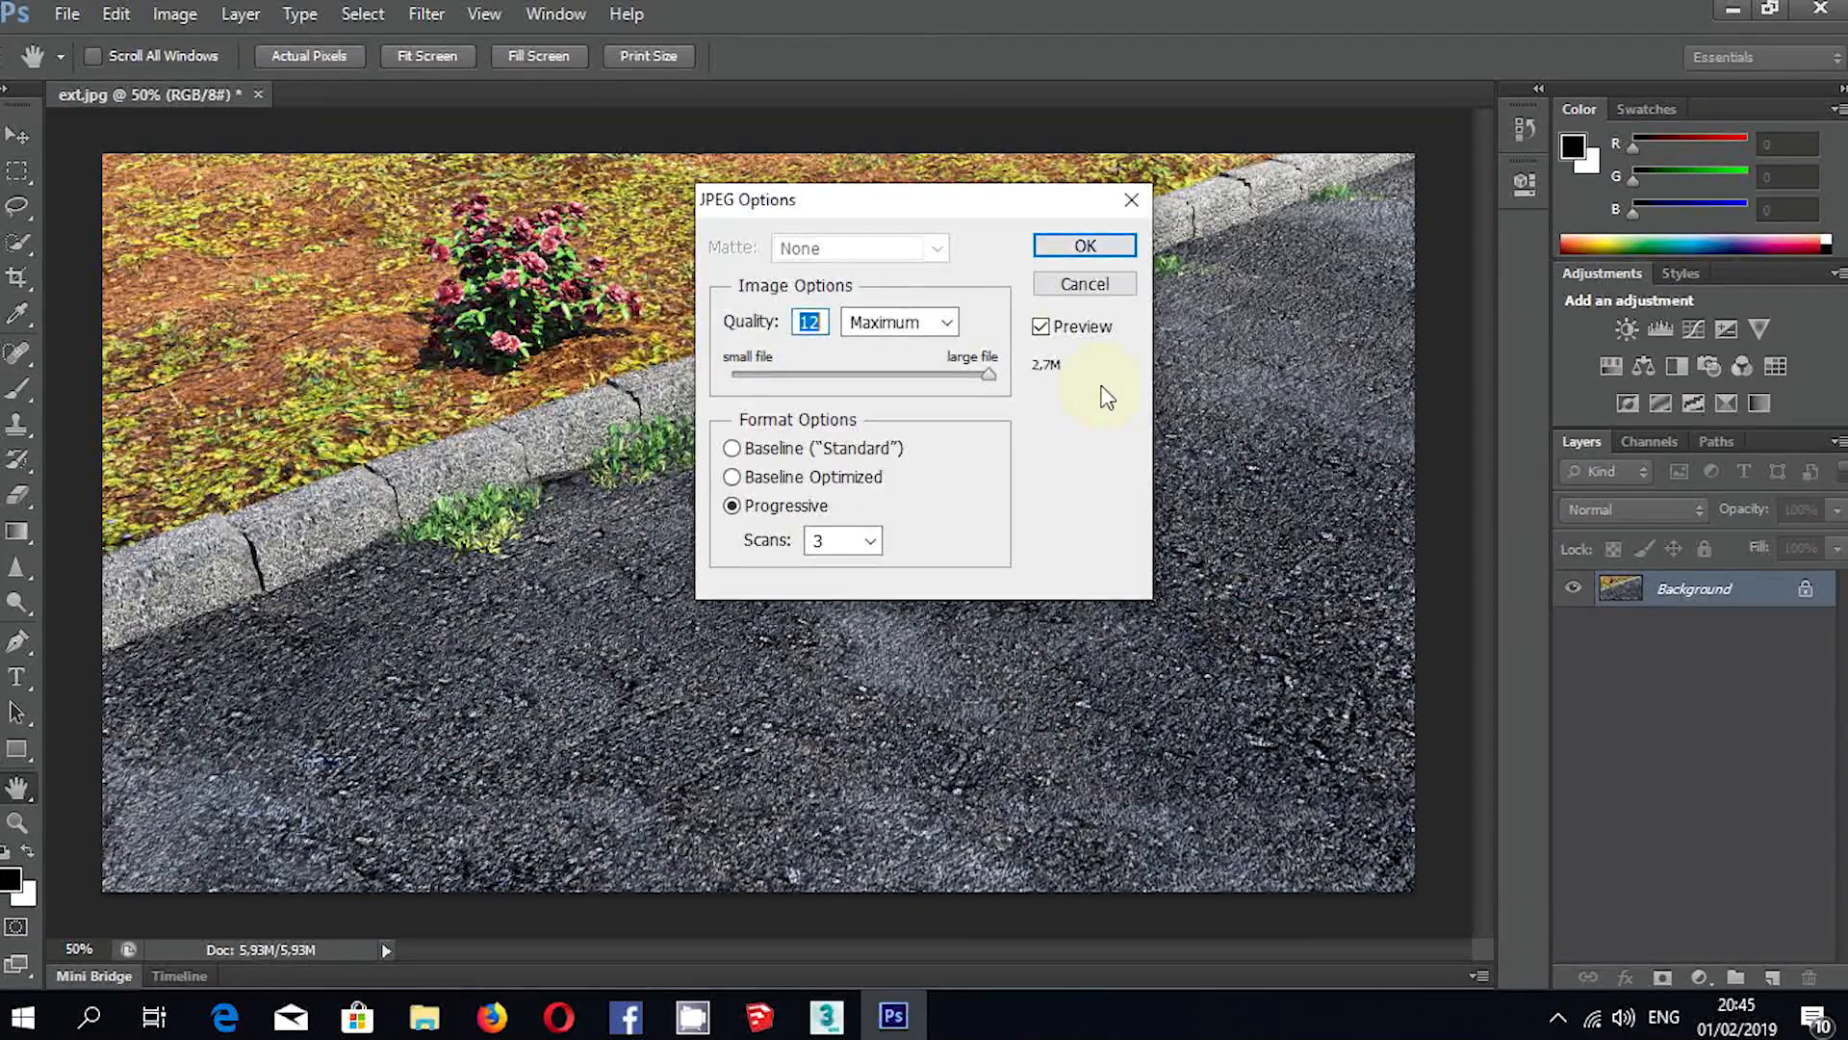
{"action": "left_click", "coordinate": [1078, 248]}
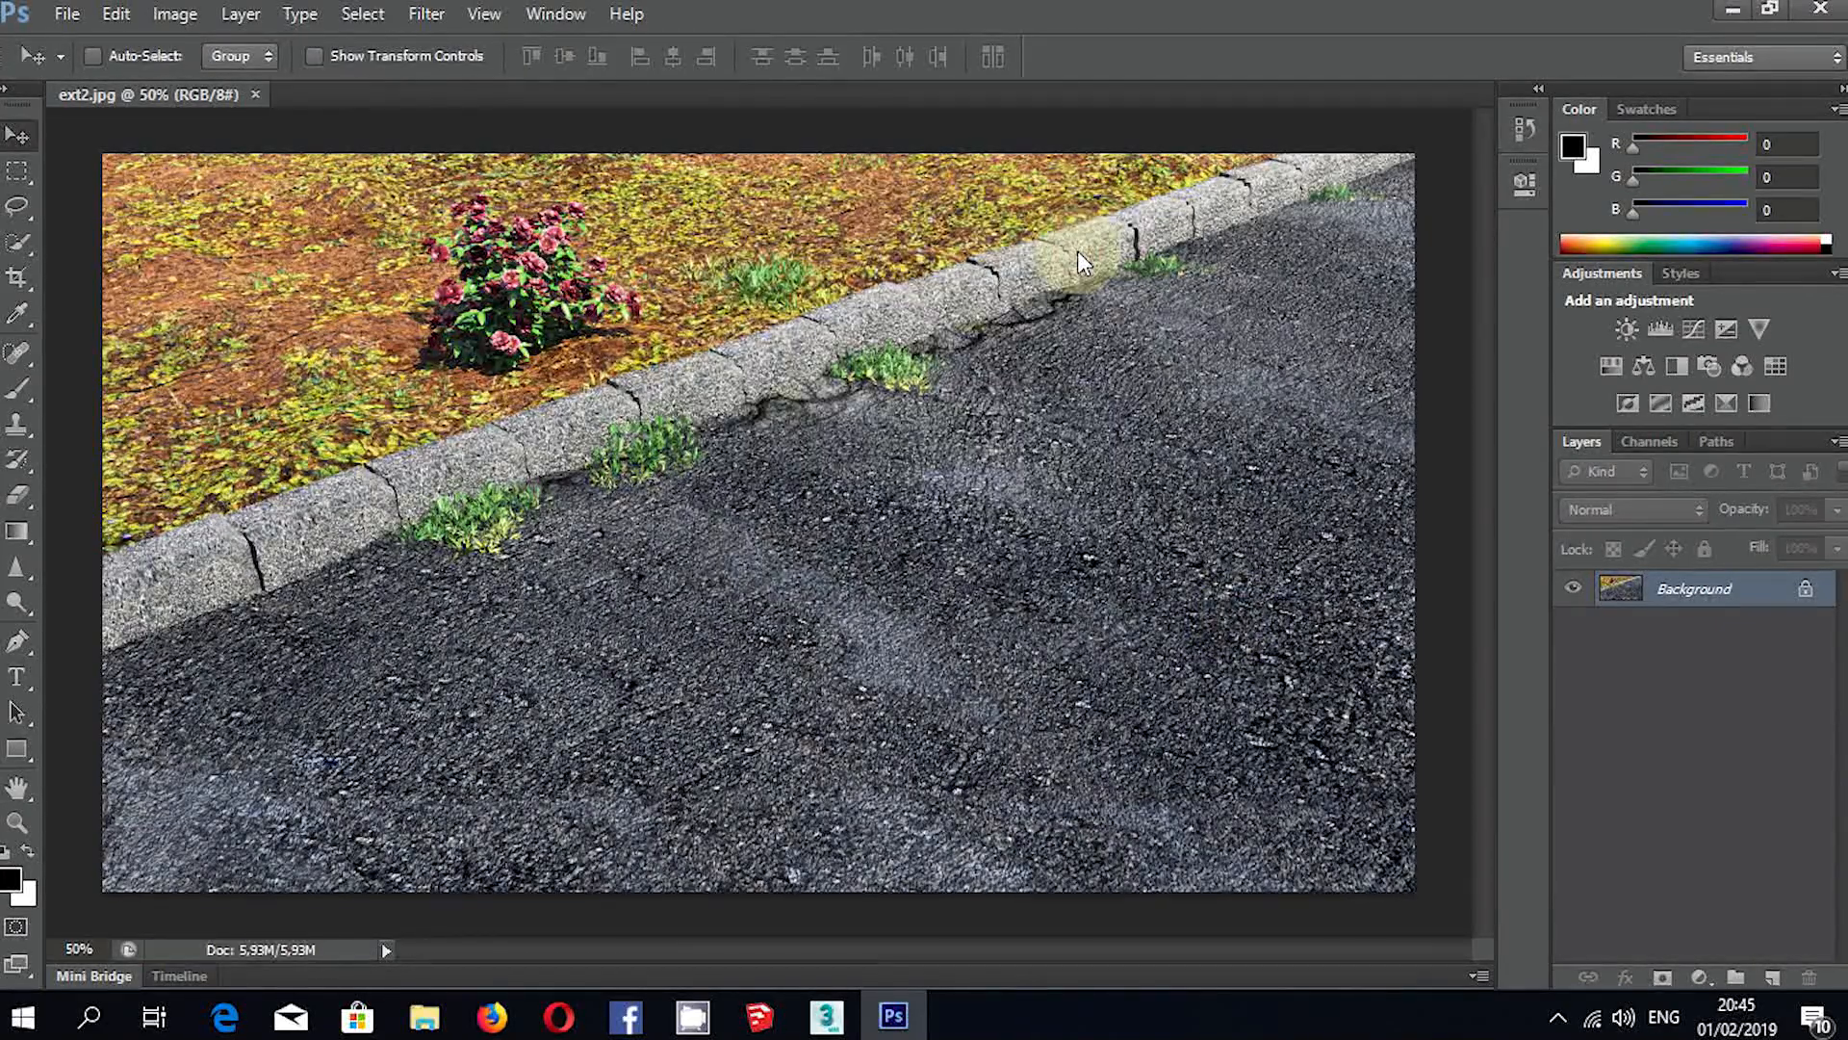